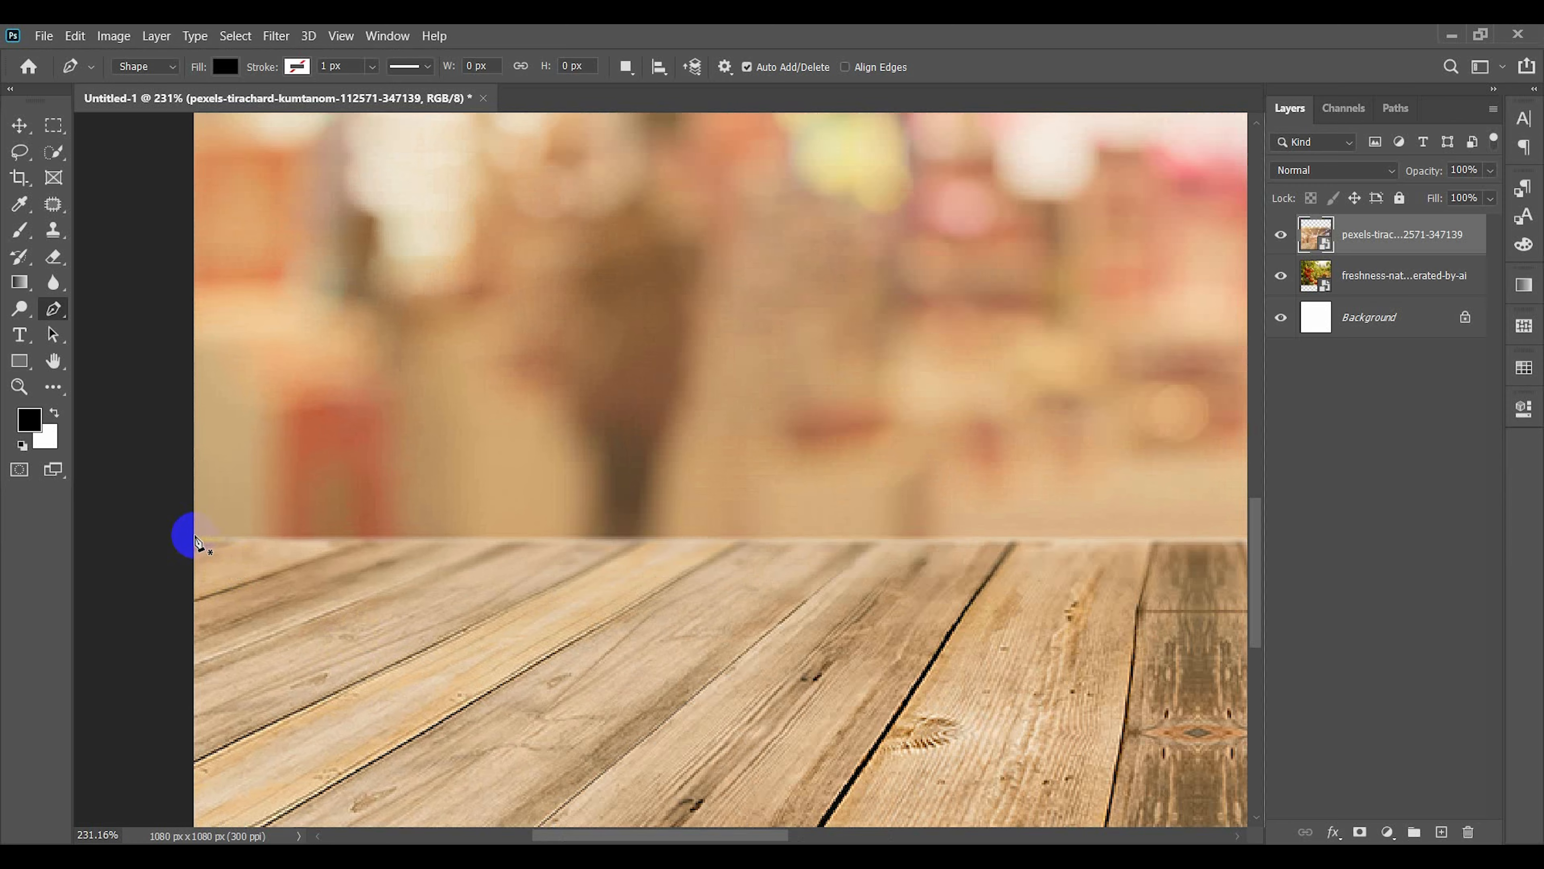
{"action": "left_click", "coordinate": [195, 539]}
{"action": "scroll", "coordinate": [200, 541], "scroll_direction": "down", "scroll_amount": 5}
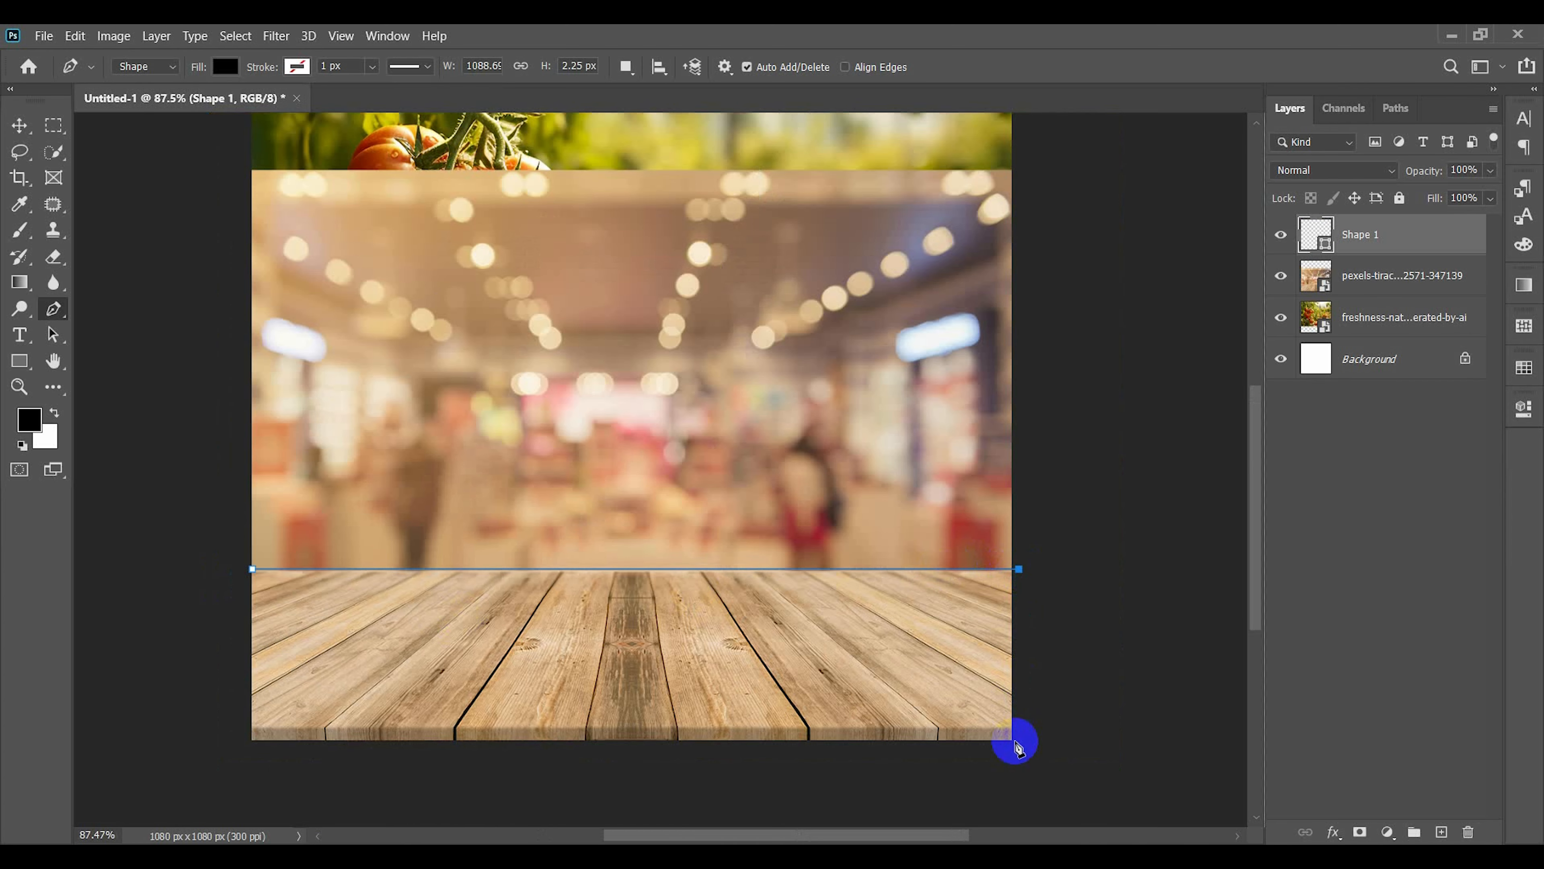
{"action": "left_click", "coordinate": [1019, 746]}
{"action": "key", "text": "ctrl+z"}
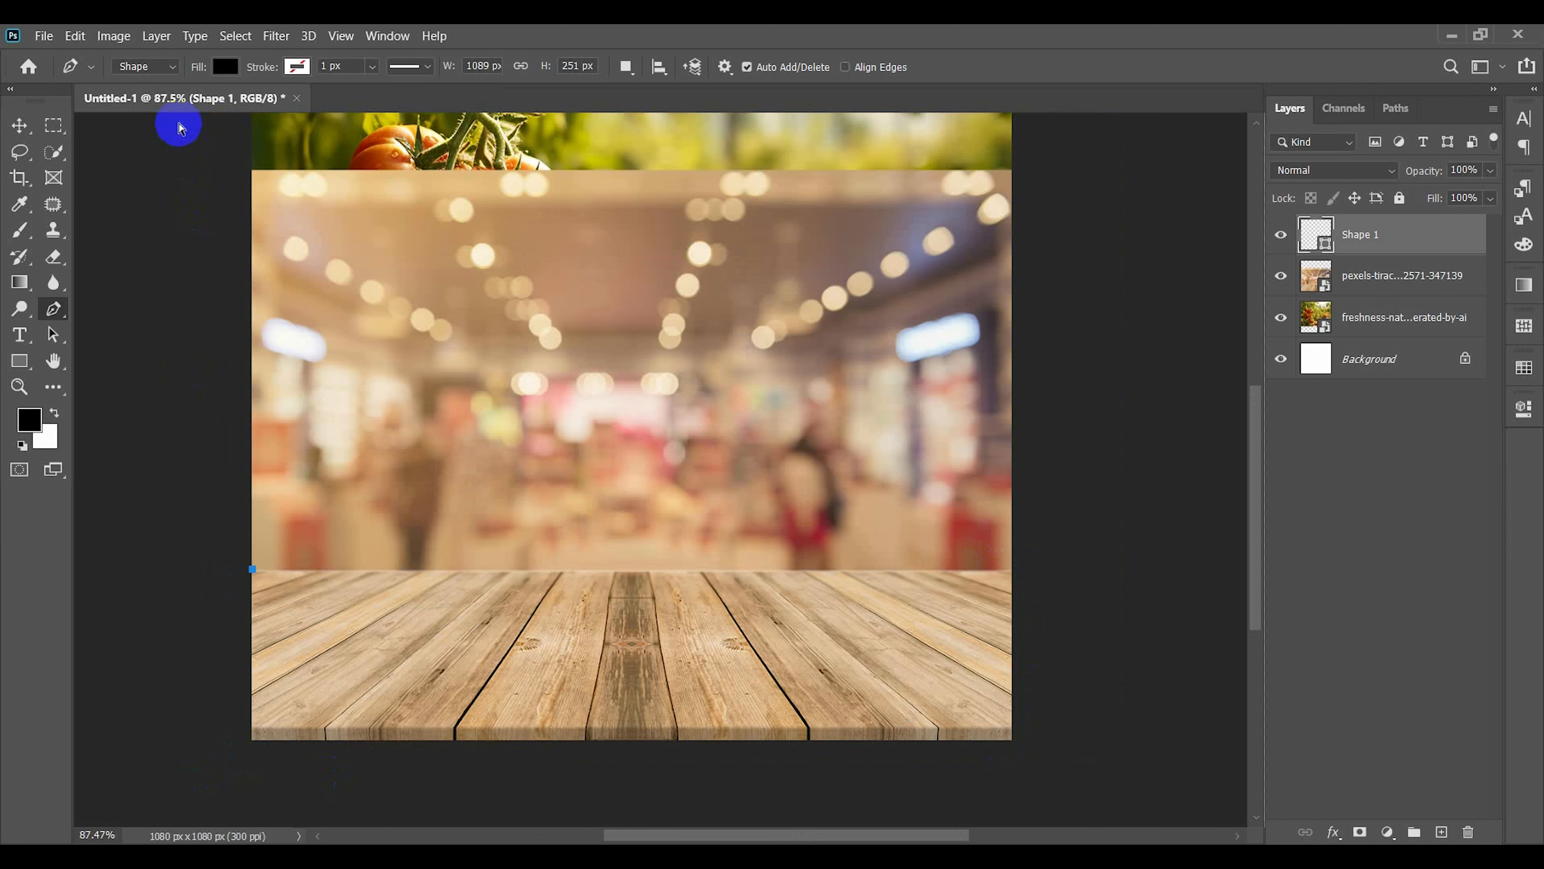
{"action": "key", "text": "ctrl+z"}
- Trace the wooden tabletop with the Pen tool in Path mode and convert the path to a selection
{"action": "left_click", "coordinate": [147, 67]}
{"action": "left_click", "coordinate": [152, 102]}
{"action": "scroll", "coordinate": [249, 572], "scroll_direction": "up", "scroll_amount": 5}
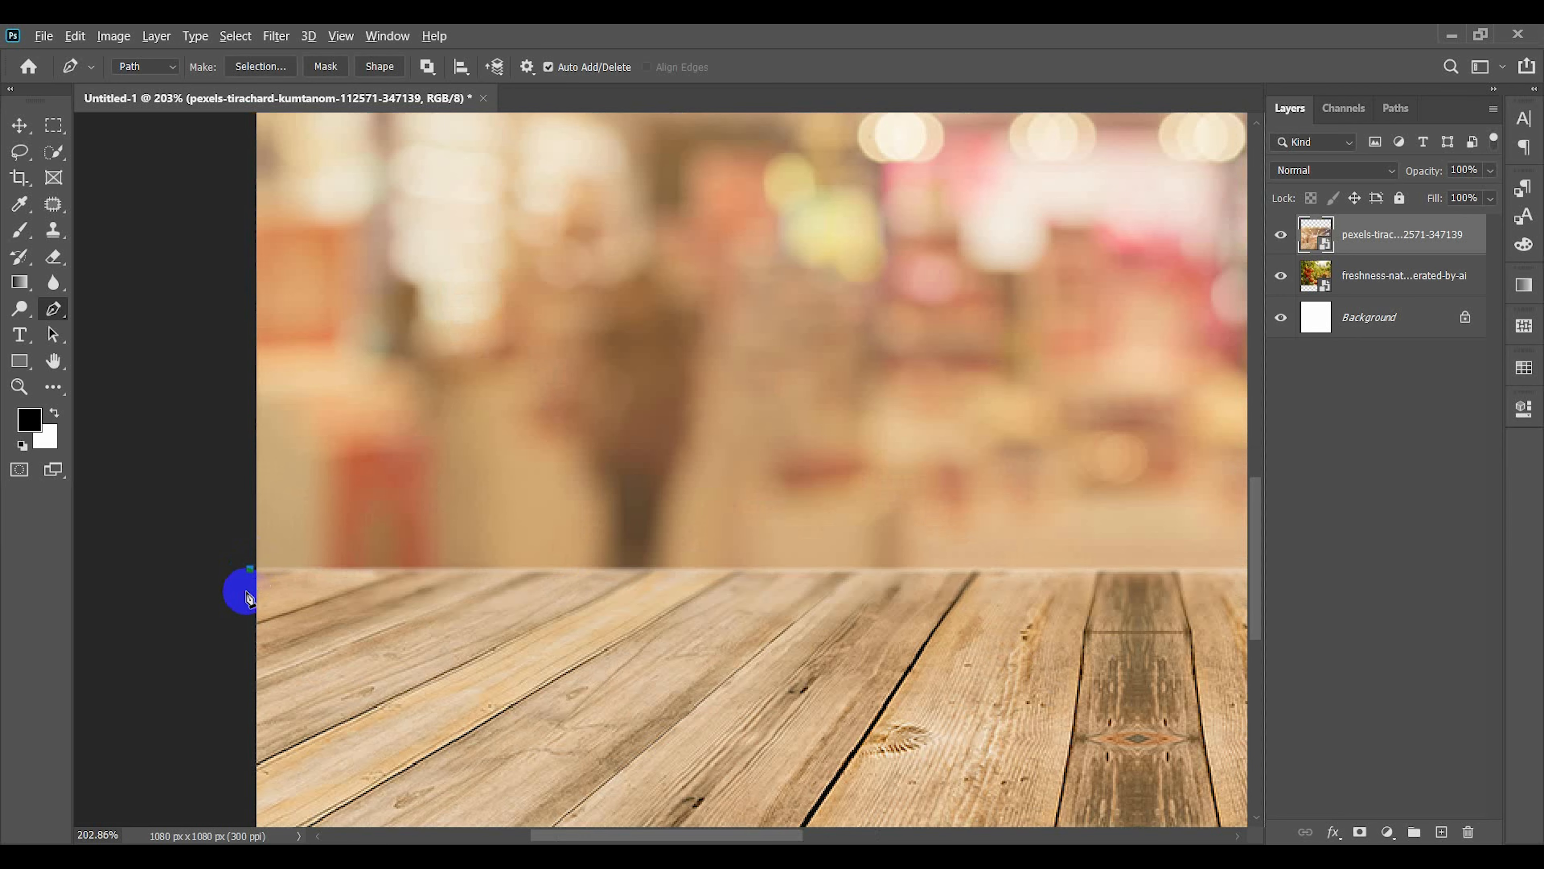
{"action": "scroll", "coordinate": [248, 598], "scroll_direction": "down", "scroll_amount": 5}
{"action": "left_click", "coordinate": [1006, 584]}
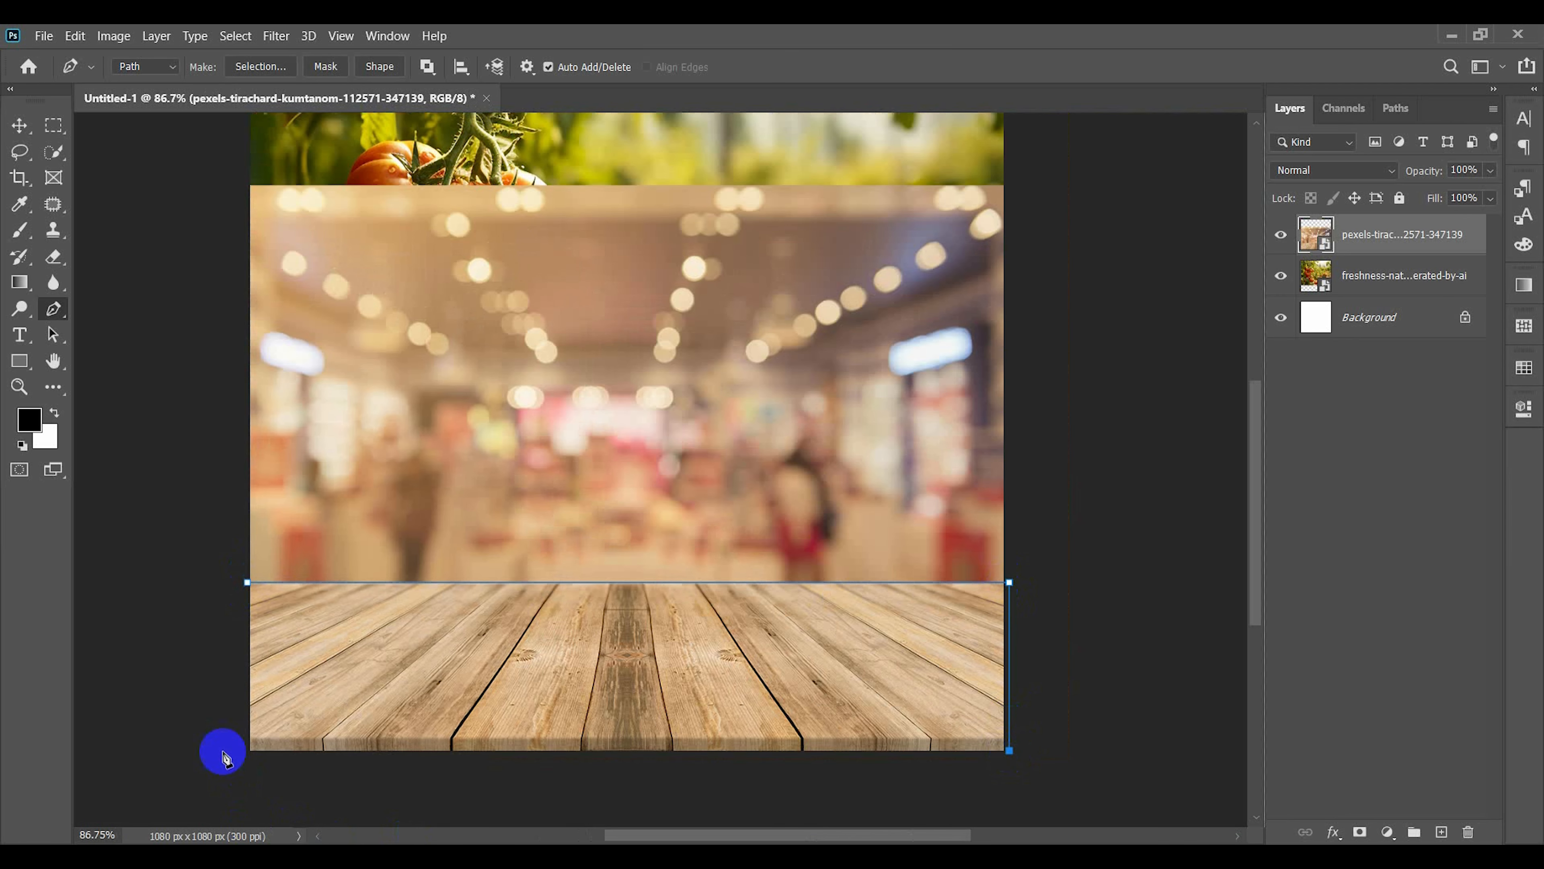
{"action": "key", "text": "ctrl+Return"}
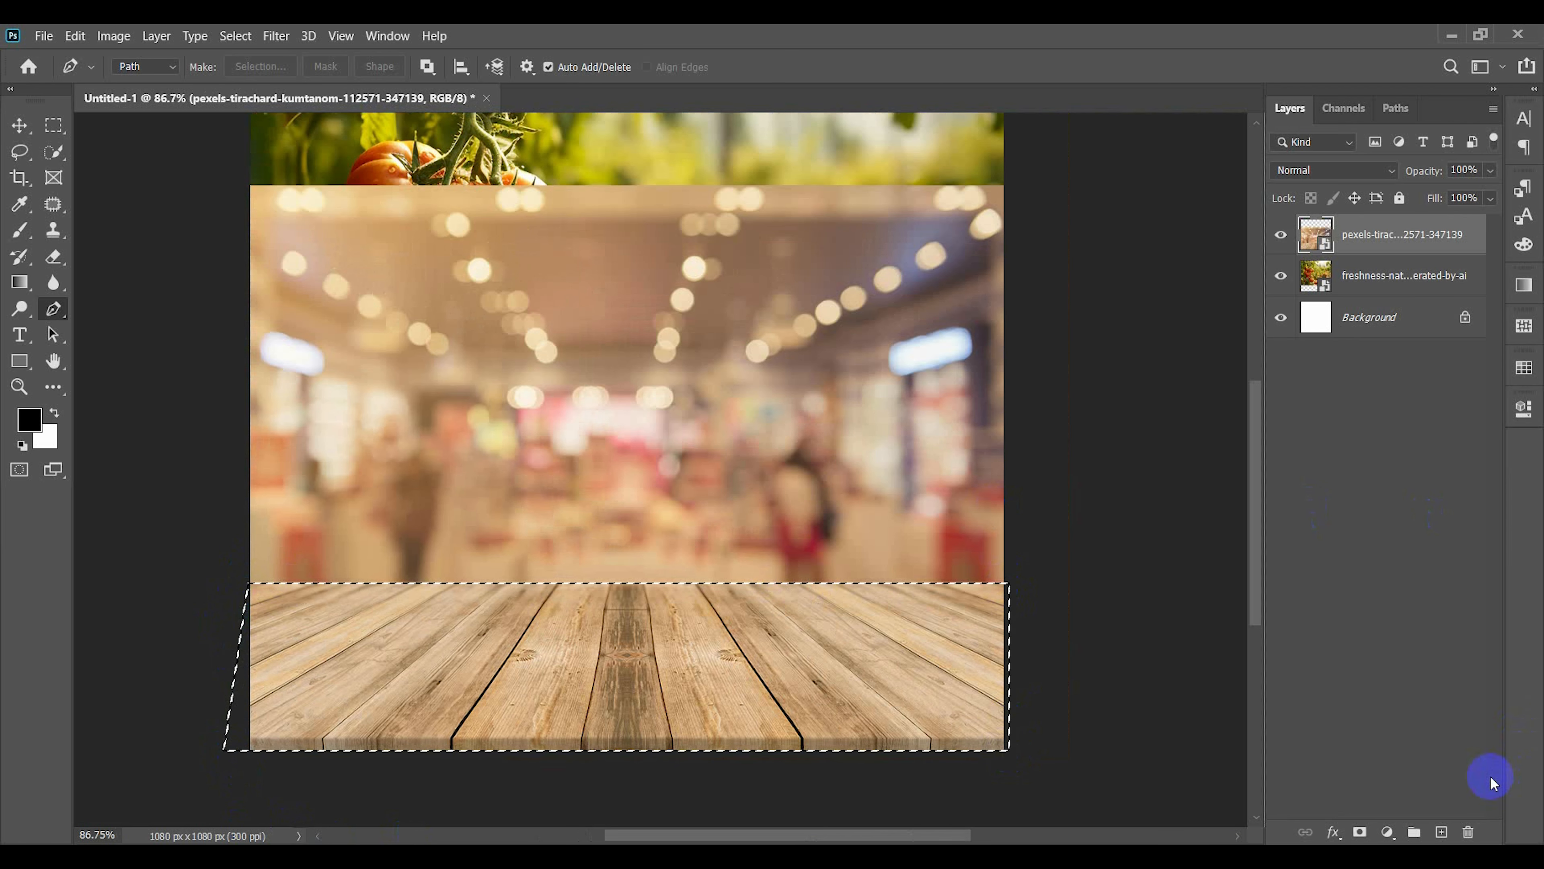
- Mask the store photo layer with the selection to keep only the wooden tabletop, and deselect the layer
{"action": "double_click", "coordinate": [1360, 832]}
{"action": "left_click", "coordinate": [20, 126]}
{"action": "mouse_move", "coordinate": [902, 587]}
{"action": "left_mouse_down"}
{"action": "mouse_move", "coordinate": [884, 612]}
{"action": "mouse_move", "coordinate": [904, 593]}
{"action": "left_mouse_up"}
{"action": "left_click", "coordinate": [1098, 585]}
{"action": "scroll", "coordinate": [617, 521], "scroll_direction": "down", "scroll_amount": 1}
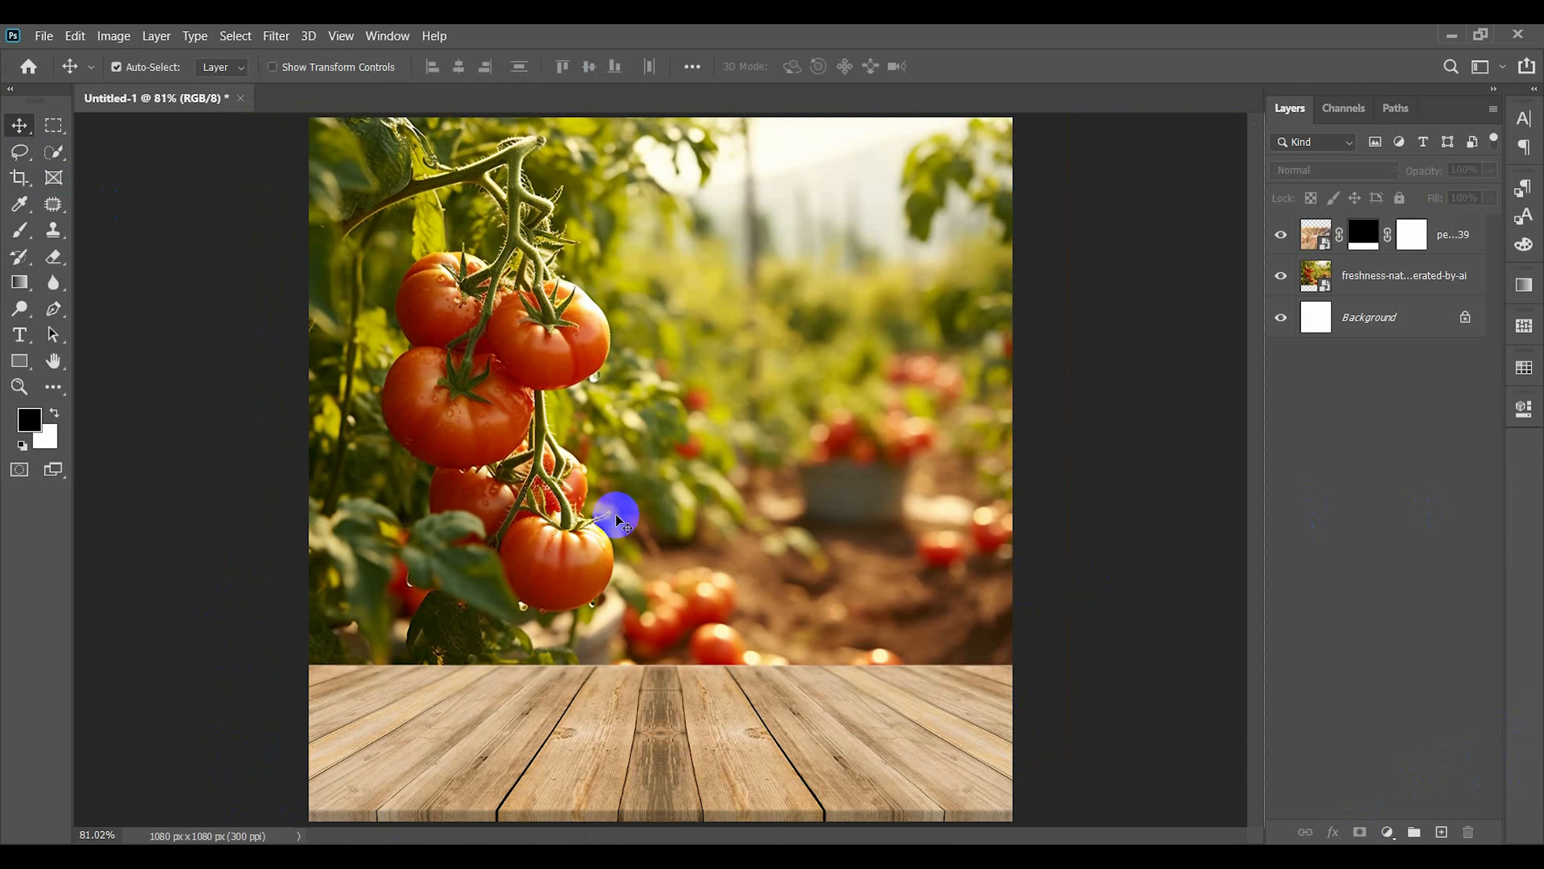
- Place the Ketchup-PNG-Pic-Clip-Art-Background image, scale it down and stand the bottle on the table
{"action": "left_click", "coordinate": [44, 35]}
{"action": "left_click", "coordinate": [130, 411]}
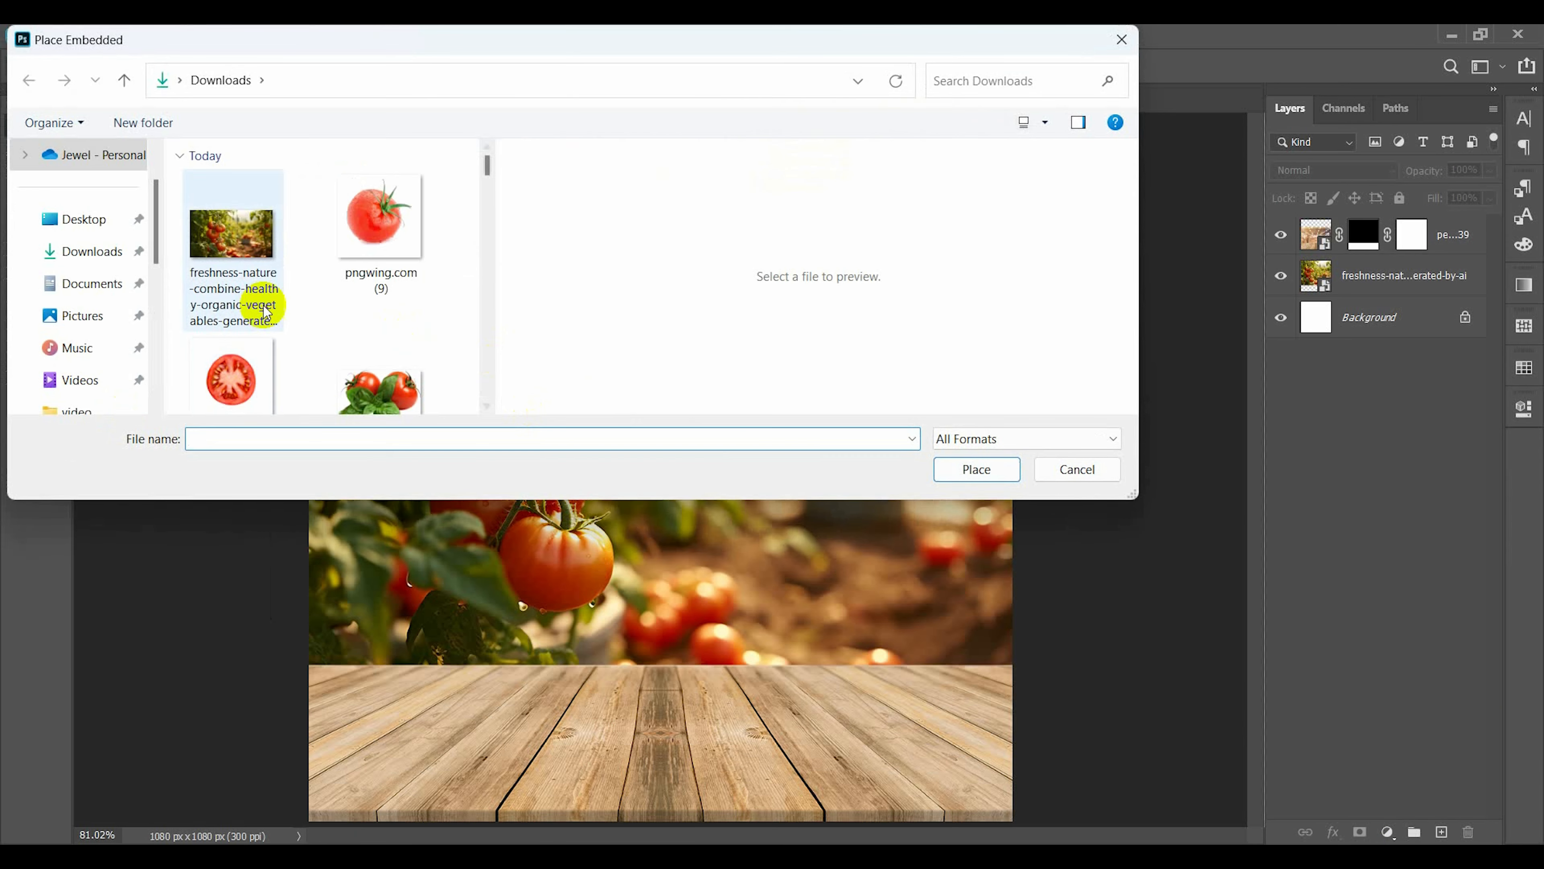
{"action": "left_click", "coordinate": [409, 323]}
{"action": "left_click", "coordinate": [976, 468]}
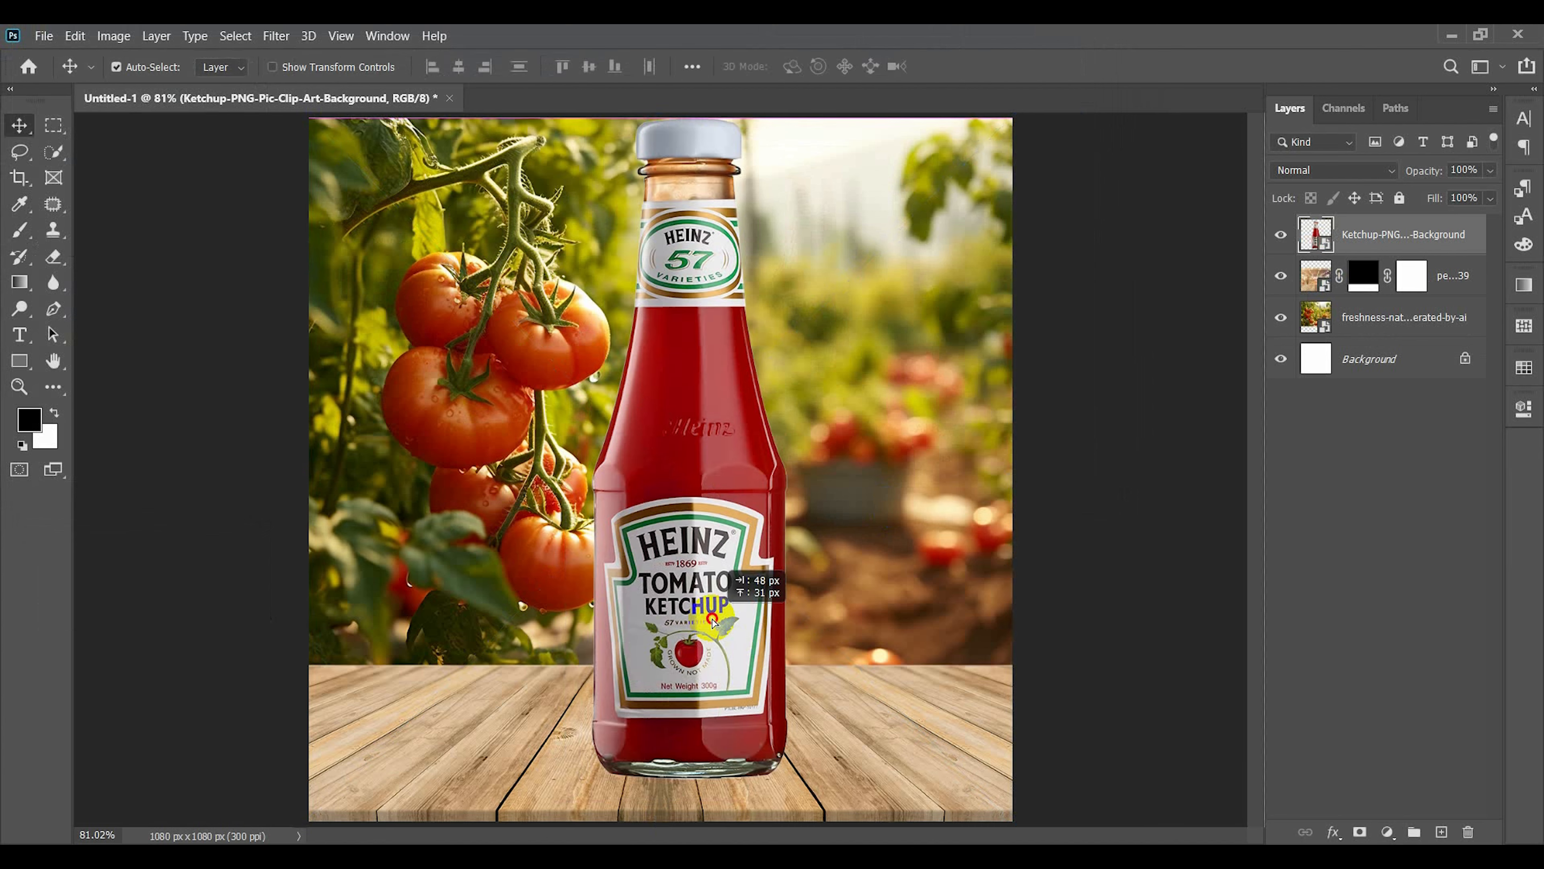
{"action": "left_click_drag", "start_coordinate": [1043, 451], "coordinate": [960, 481]}
{"action": "left_click_drag", "start_coordinate": [709, 627], "coordinate": [692, 653]}
{"action": "key", "text": "Return"}
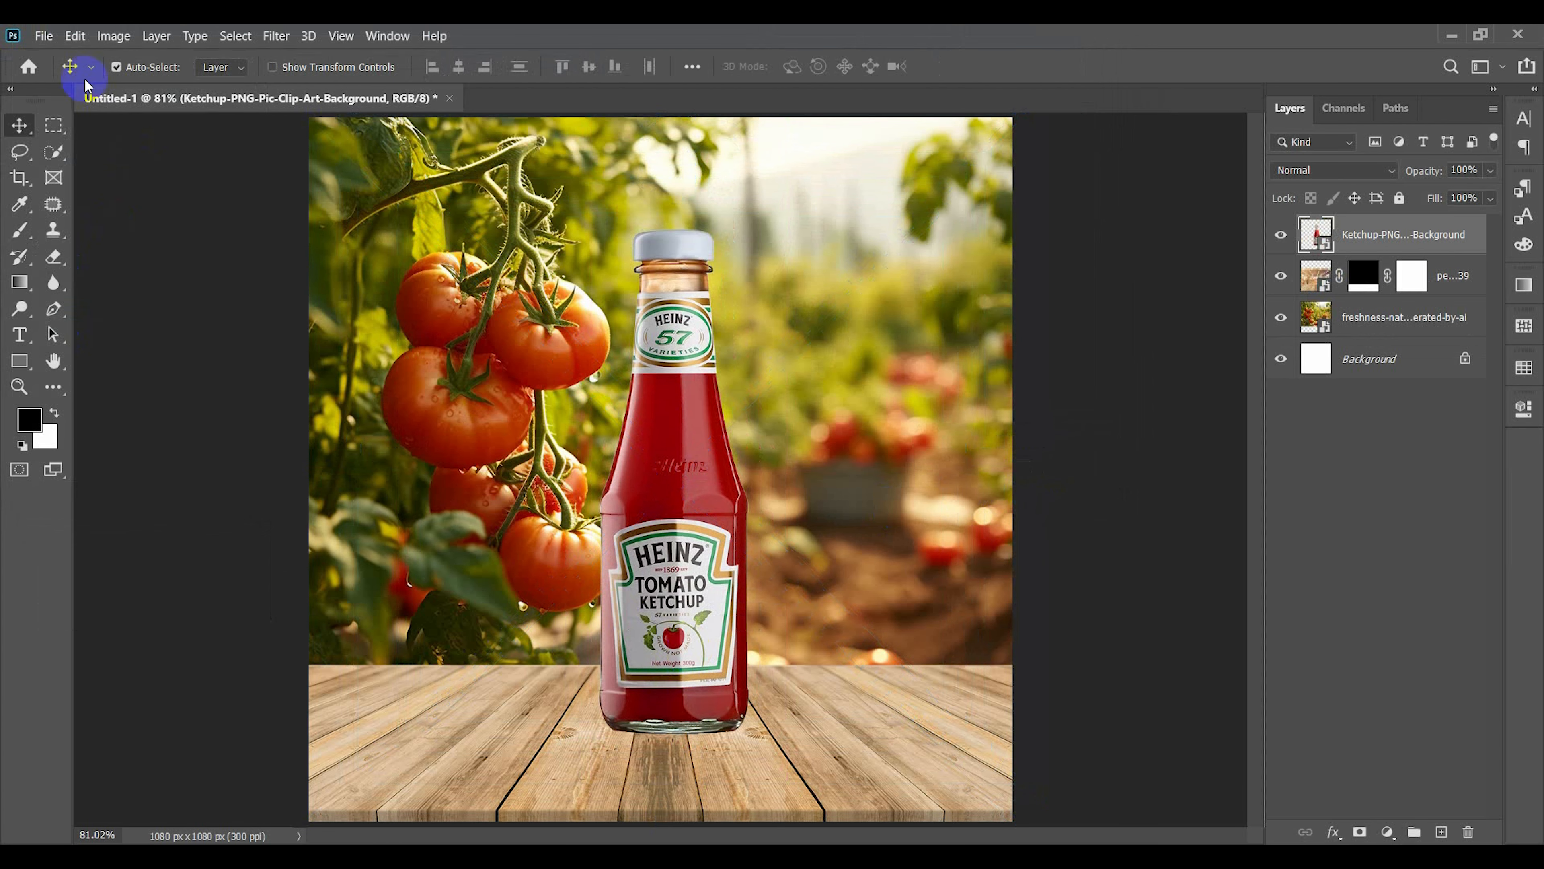
- Place the homemade-fruit-butter-slices-toast image as an embedded file from Downloads
{"action": "left_click", "coordinate": [44, 36]}
{"action": "left_click", "coordinate": [130, 414]}
{"action": "scroll", "coordinate": [359, 277], "scroll_direction": "down", "scroll_amount": 2}
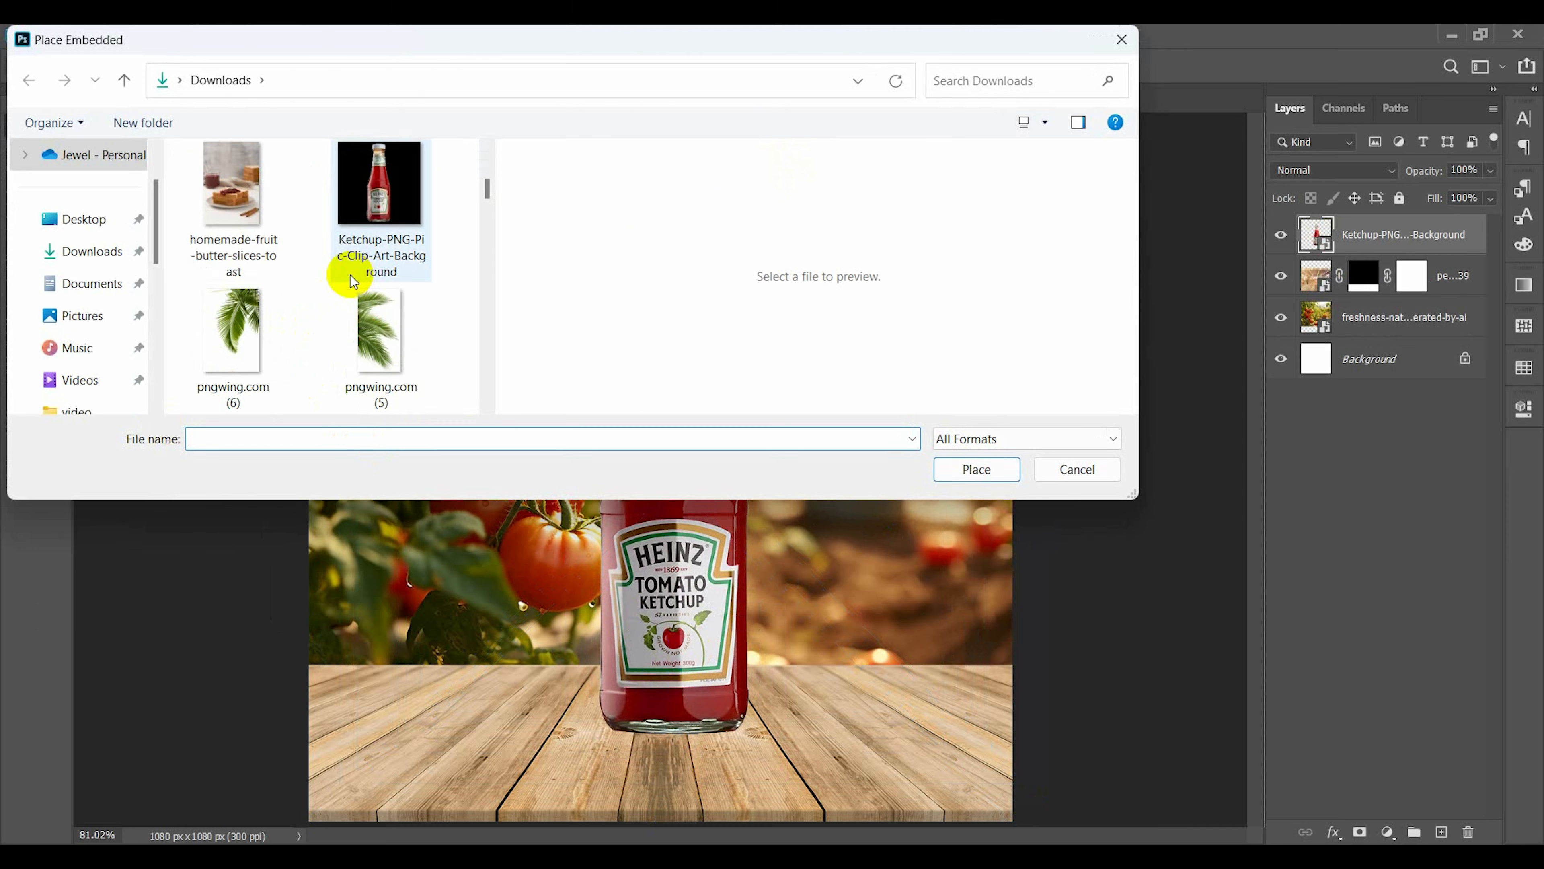
{"action": "left_click", "coordinate": [232, 189]}
{"action": "left_click", "coordinate": [975, 470]}
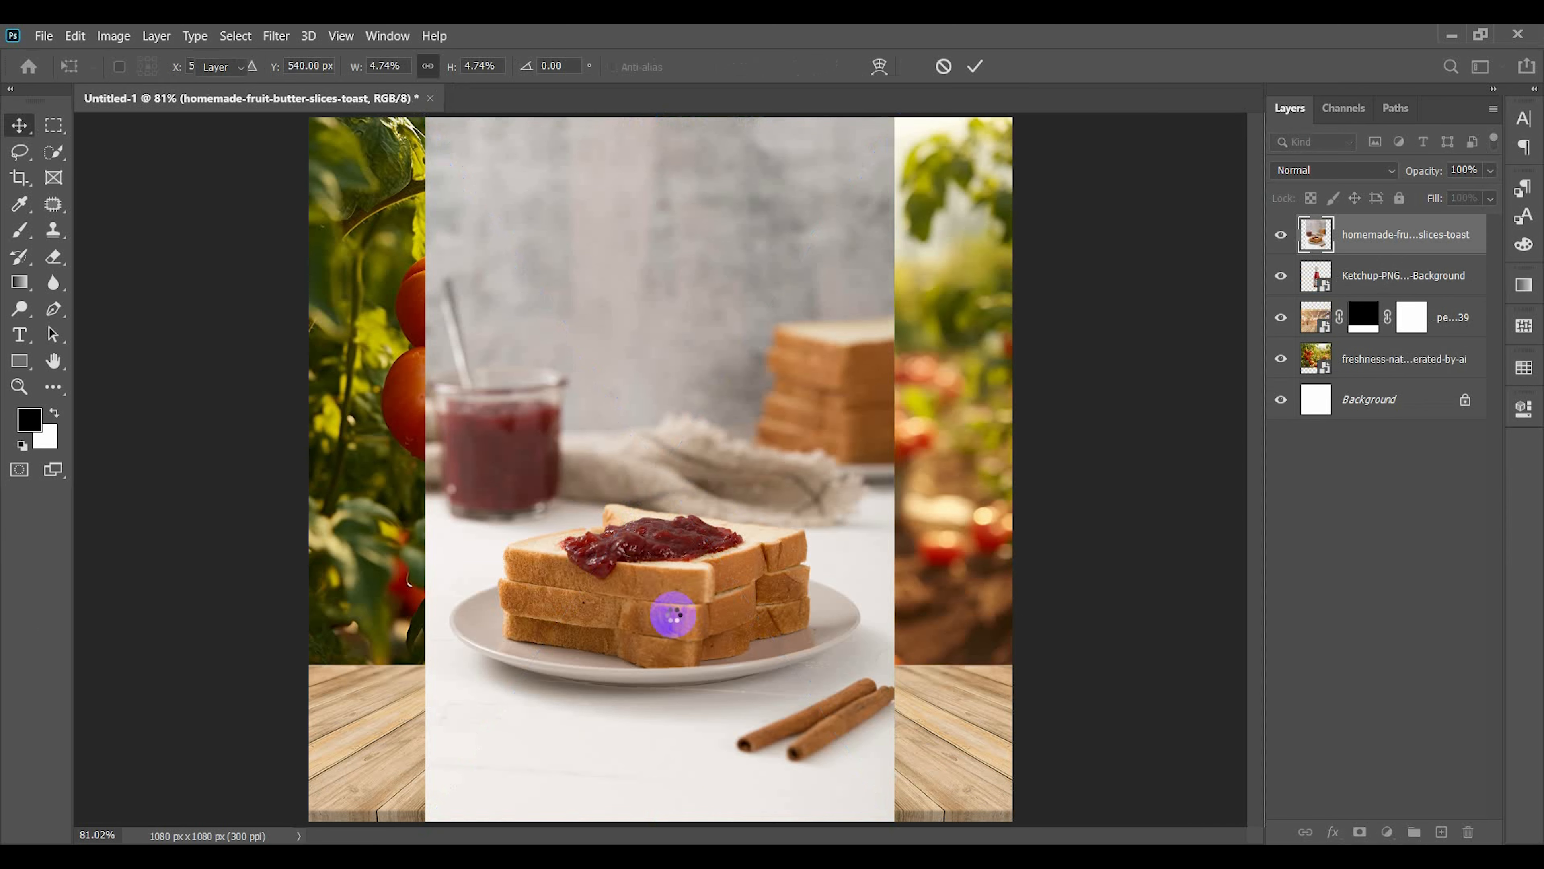
- Select the toast stack and its plate with the Quick Selection tool and mask out the rest of the photo
{"action": "scroll", "coordinate": [658, 621], "scroll_direction": "up", "scroll_amount": 3}
{"action": "scroll", "coordinate": [648, 629], "scroll_direction": "down", "scroll_amount": 2}
{"action": "left_click_drag", "start_coordinate": [752, 574], "coordinate": [722, 511]}
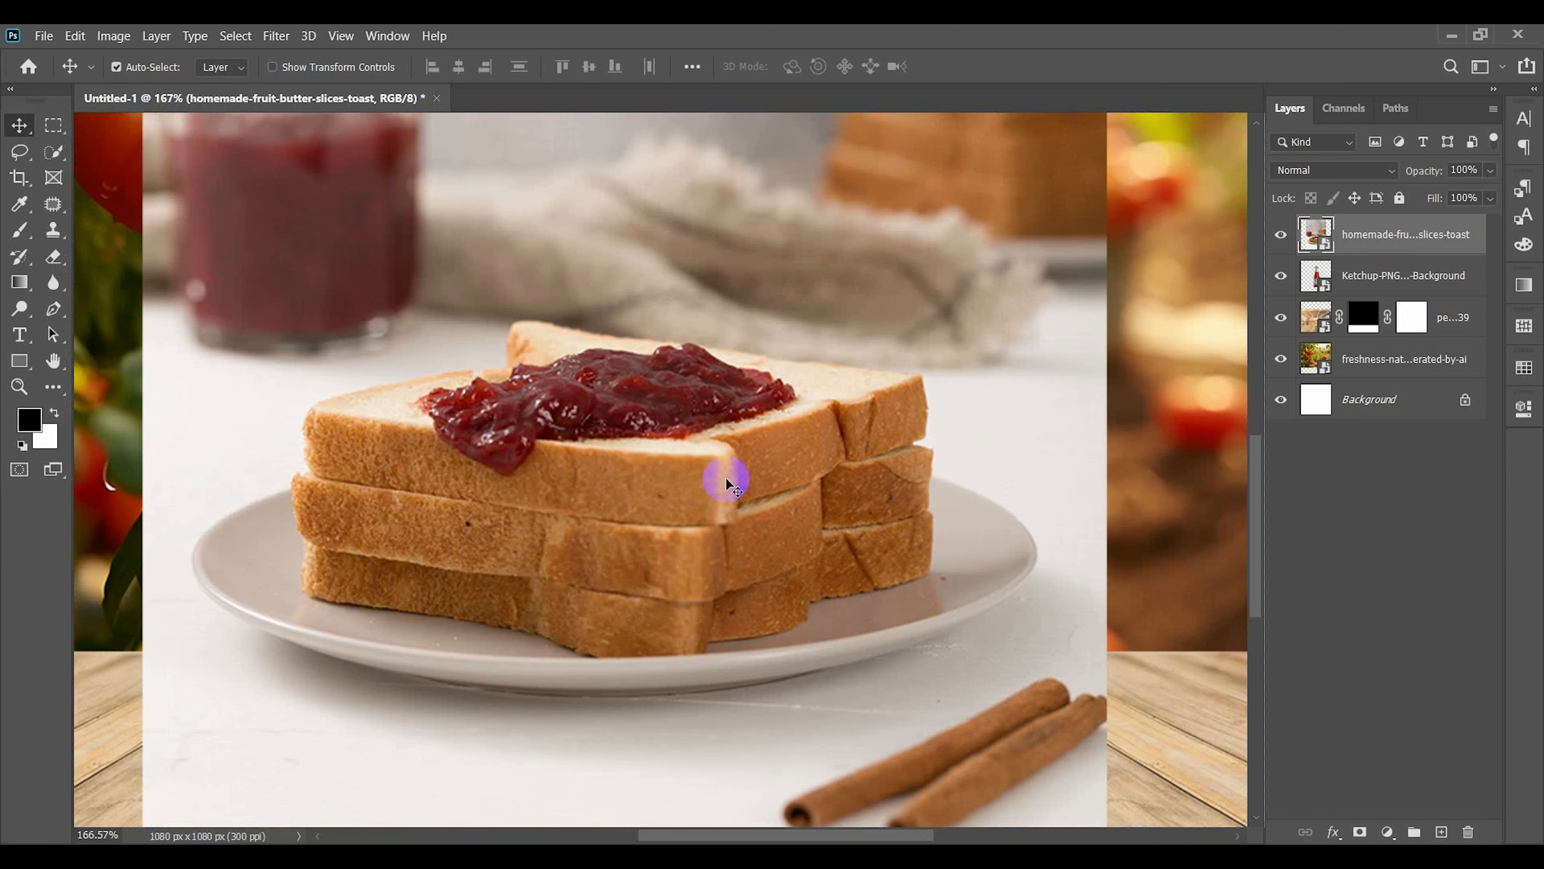
{"action": "left_click", "coordinate": [53, 155]}
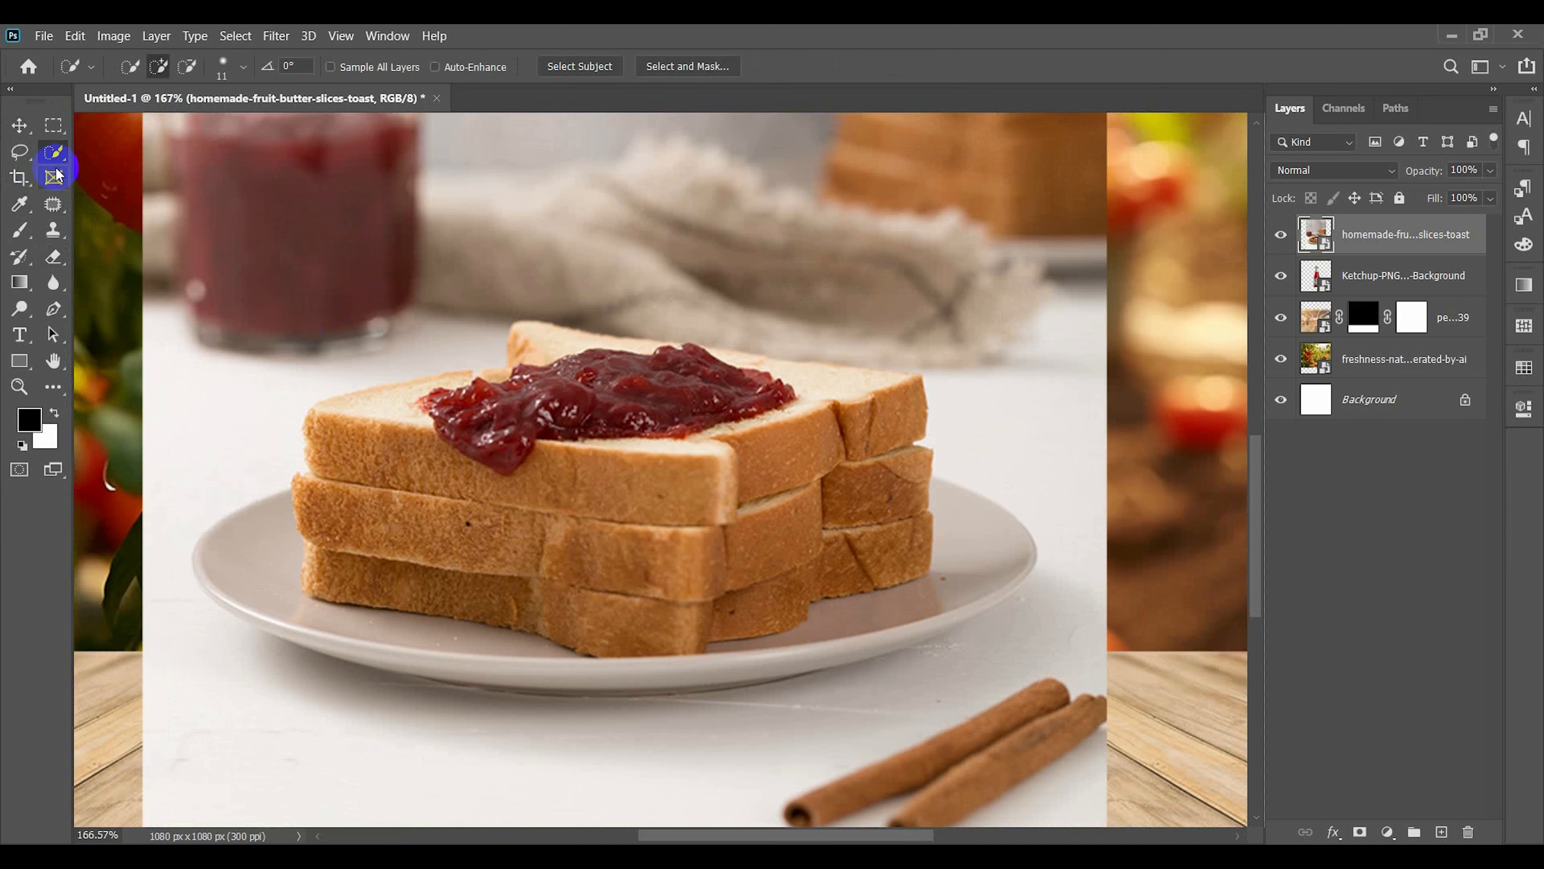
{"action": "right_click", "coordinate": [55, 157]}
{"action": "left_click", "coordinate": [121, 150]}
{"action": "scroll", "coordinate": [341, 342], "scroll_direction": "down", "scroll_amount": 3}
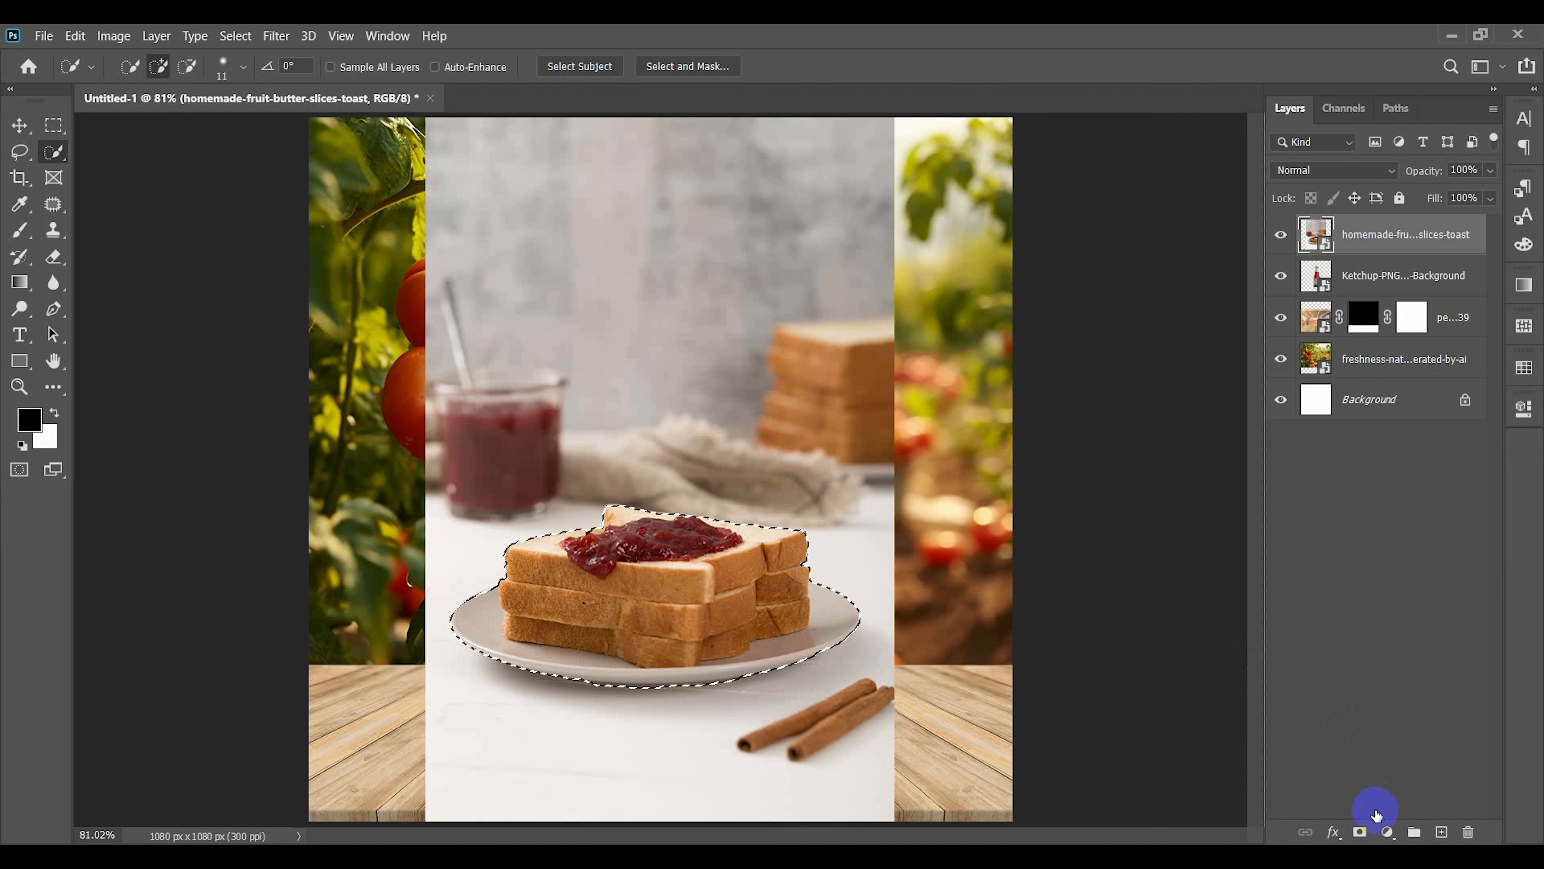
{"action": "left_click", "coordinate": [1360, 832]}
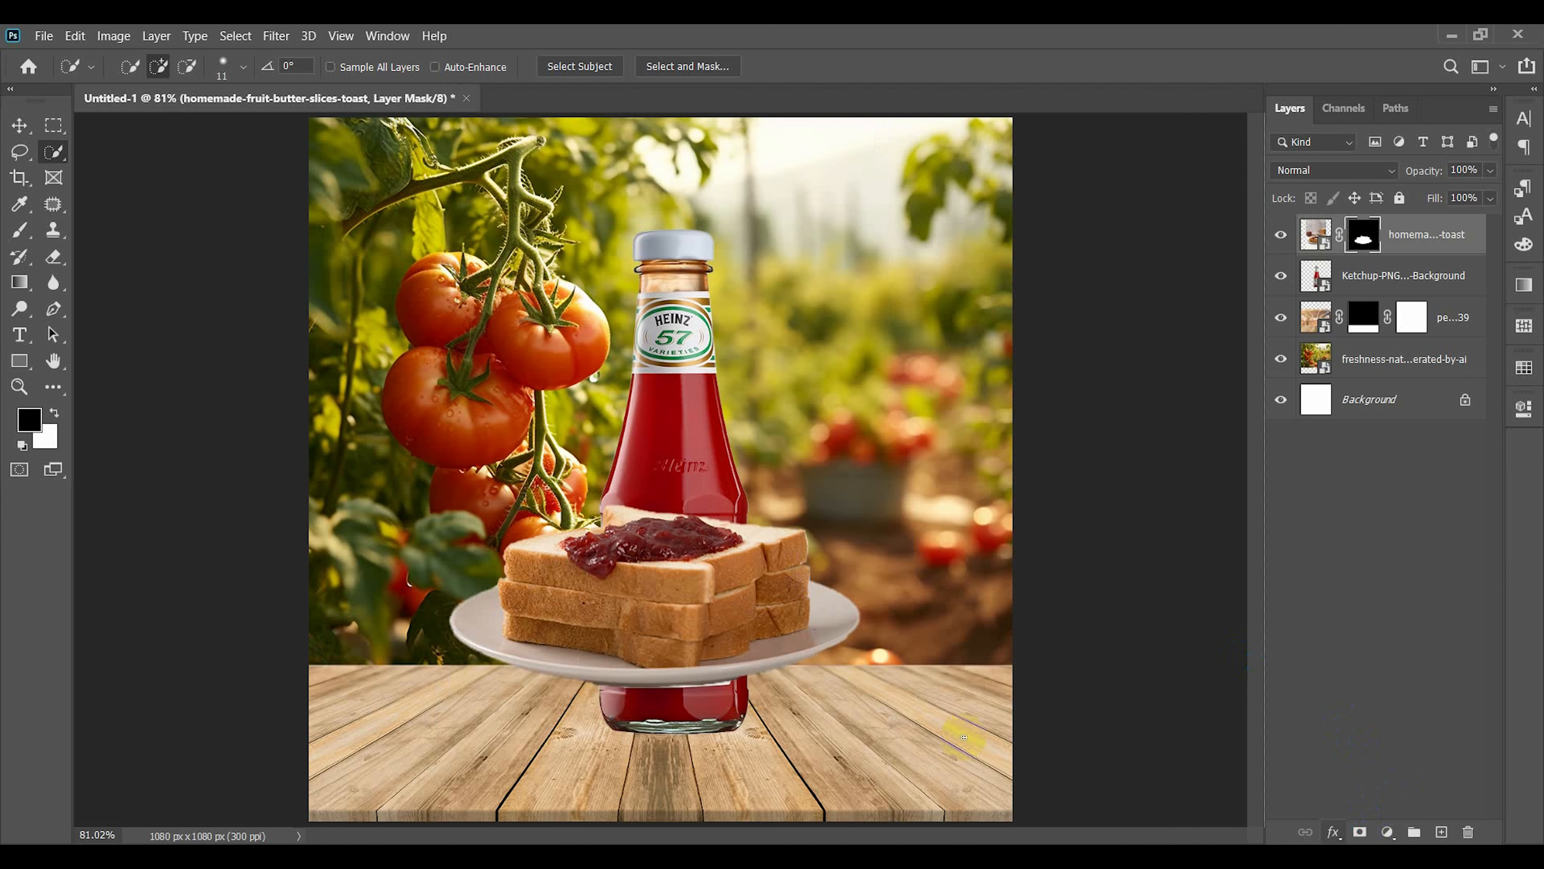
- Scale down the toast plate and position it on the table in front of the bottle's right side
{"action": "left_click", "coordinate": [26, 131]}
{"action": "left_click_drag", "start_coordinate": [660, 602], "coordinate": [822, 677]}
{"action": "key", "text": "ctrl+t"}
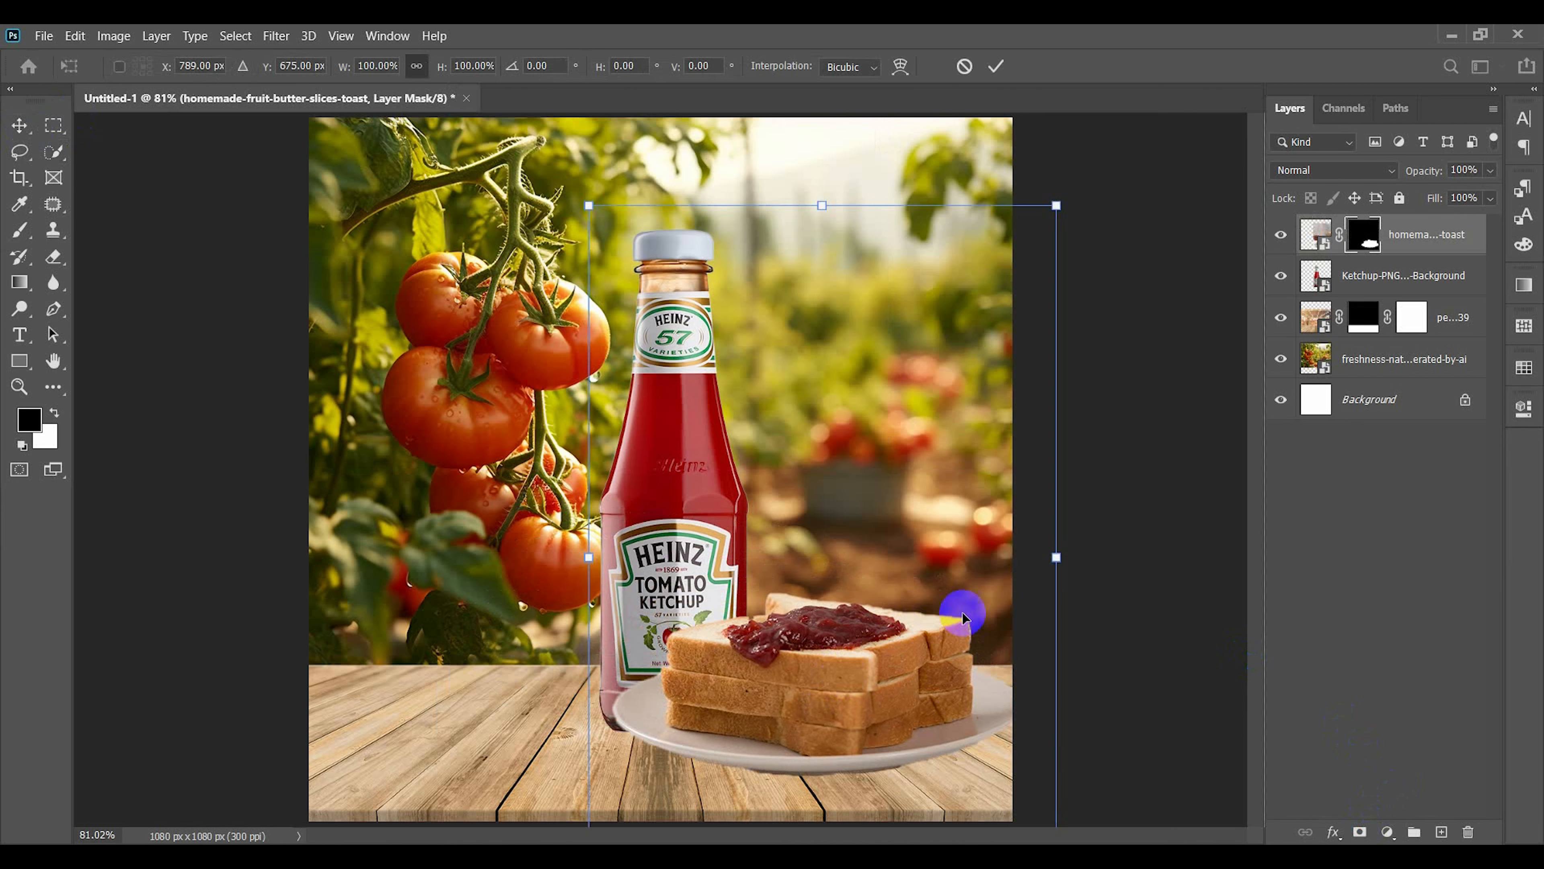
{"action": "left_click_drag", "start_coordinate": [1056, 555], "coordinate": [988, 589]}
{"action": "left_click_drag", "start_coordinate": [856, 684], "coordinate": [842, 721]}
{"action": "key", "text": "Return"}
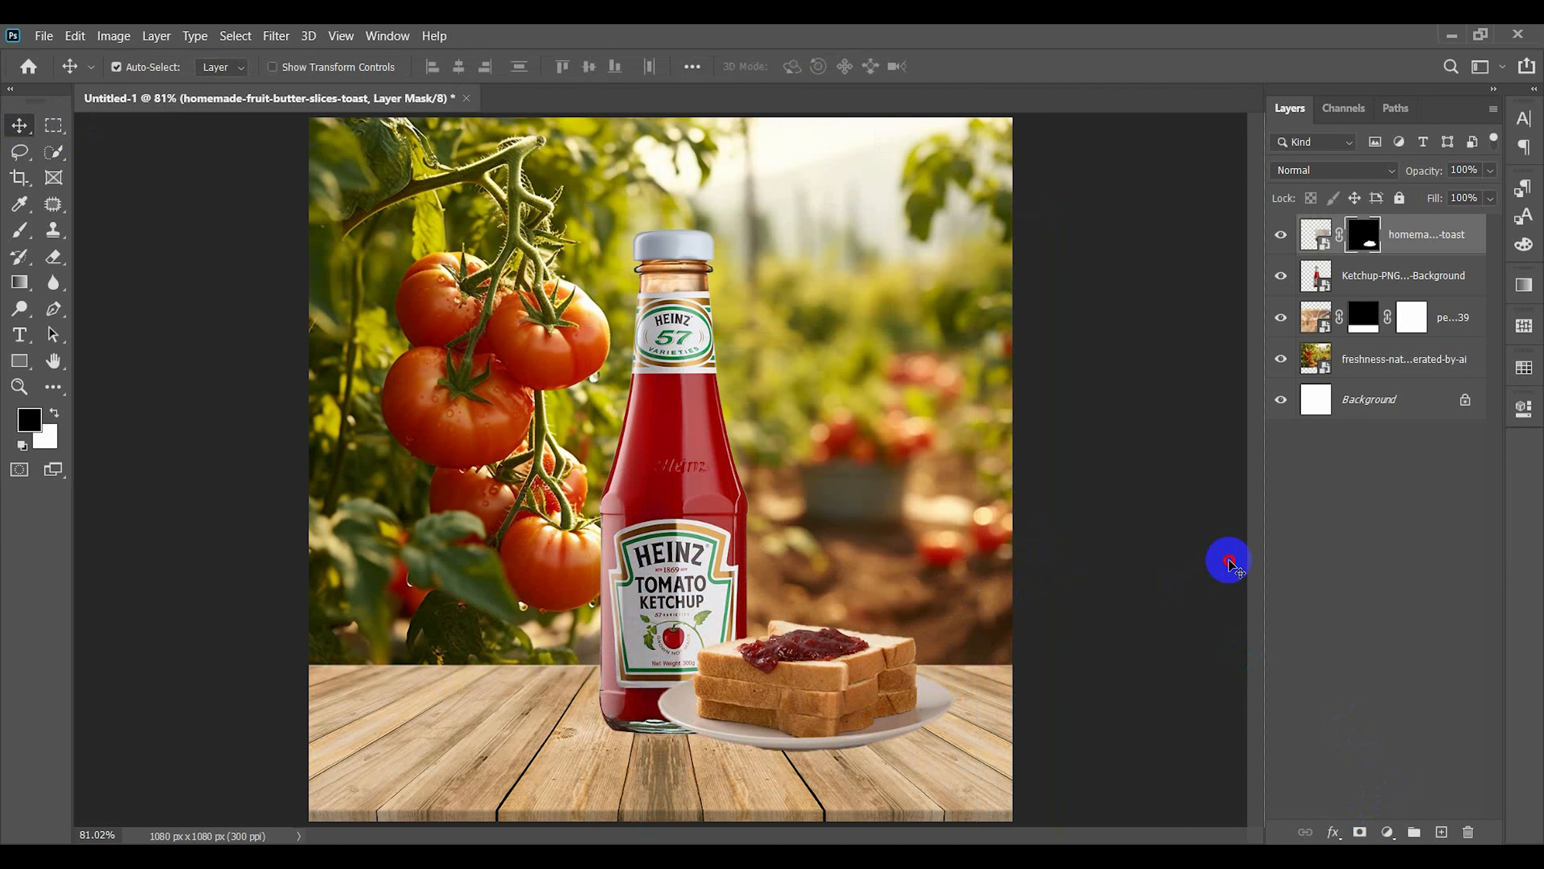
{"action": "left_click", "coordinate": [1222, 558]}
- Create a layer above the ketchup bottle and paint a soft black dab at the bottle's base with 100% opacity
{"action": "left_click", "coordinate": [657, 568]}
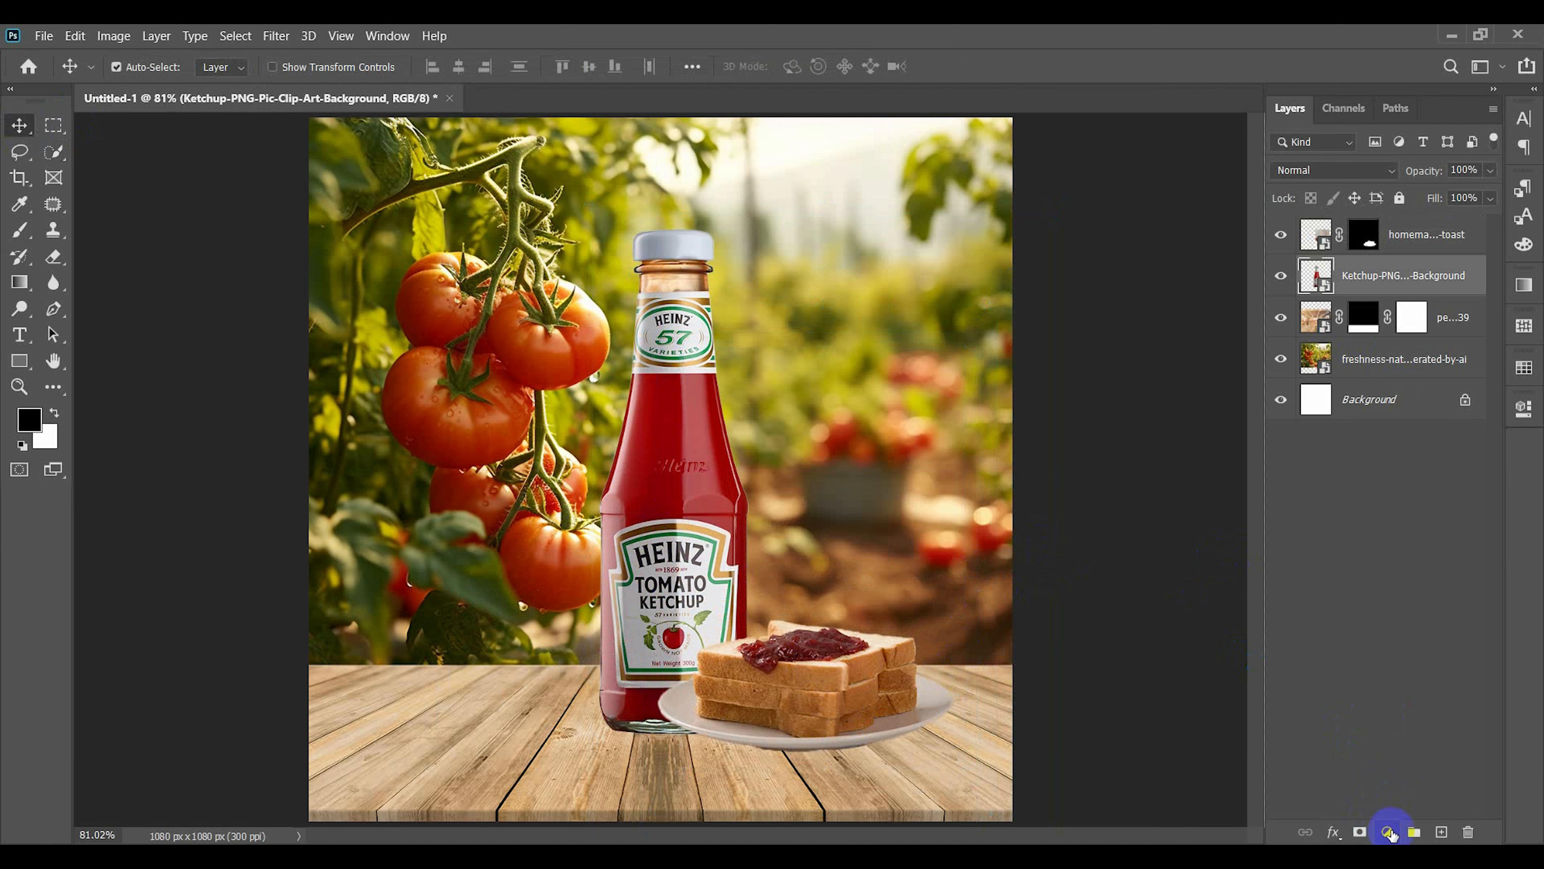
{"action": "left_click", "coordinate": [1442, 832]}
{"action": "key", "text": "b"}
{"action": "left_click_drag", "start_coordinate": [676, 697], "coordinate": [502, 696], "text": "alt"}
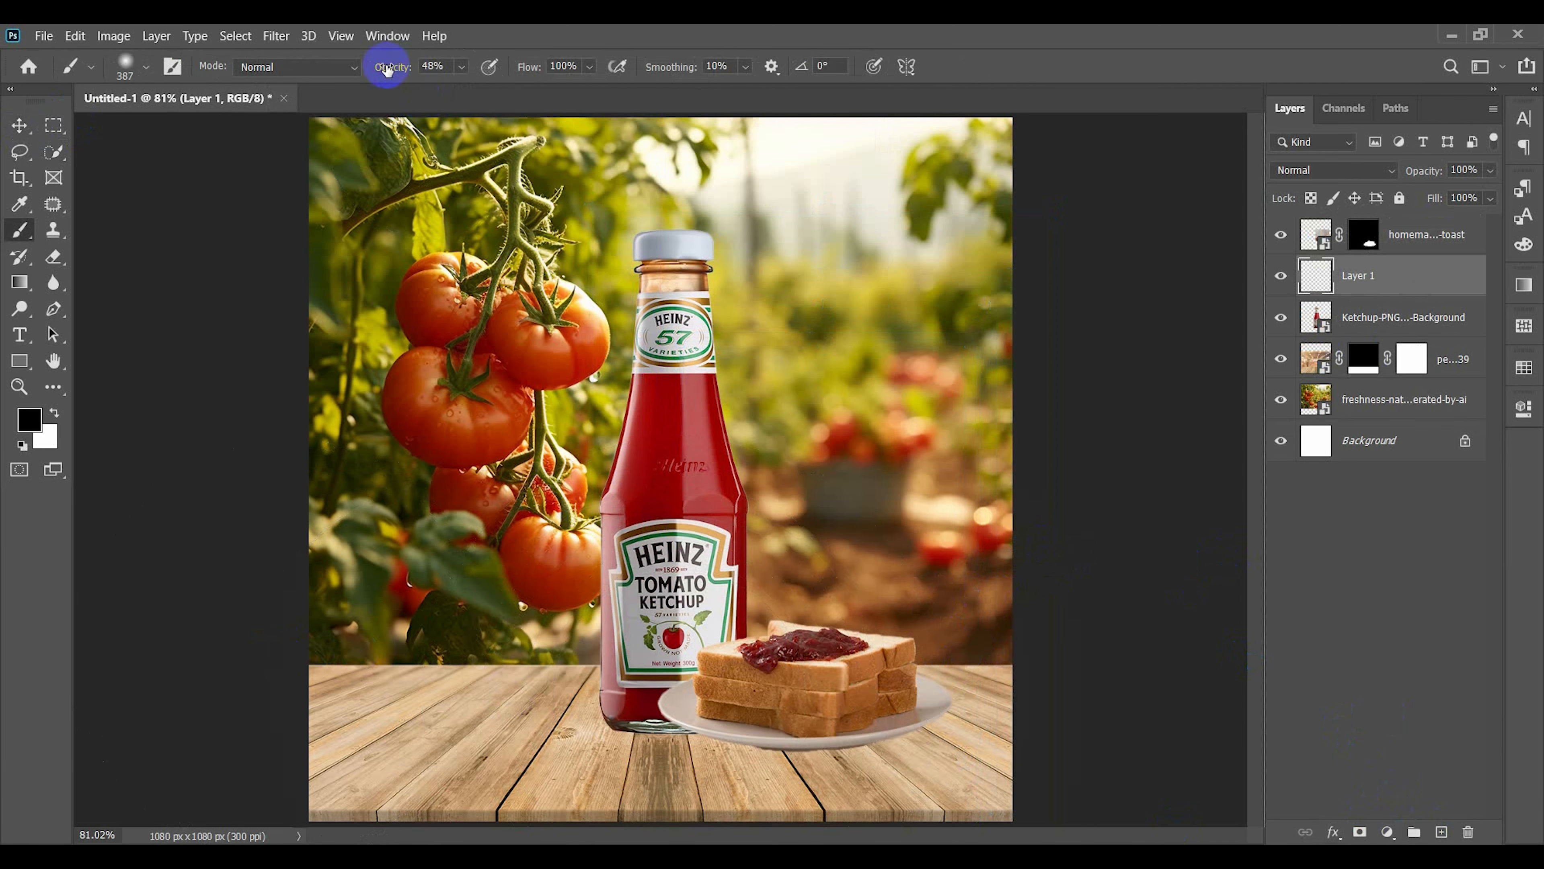
{"action": "left_click_drag", "start_coordinate": [733, 620], "coordinate": [642, 628], "text": "alt"}
{"action": "left_click_drag", "start_coordinate": [643, 609], "coordinate": [652, 733], "text": "alt"}
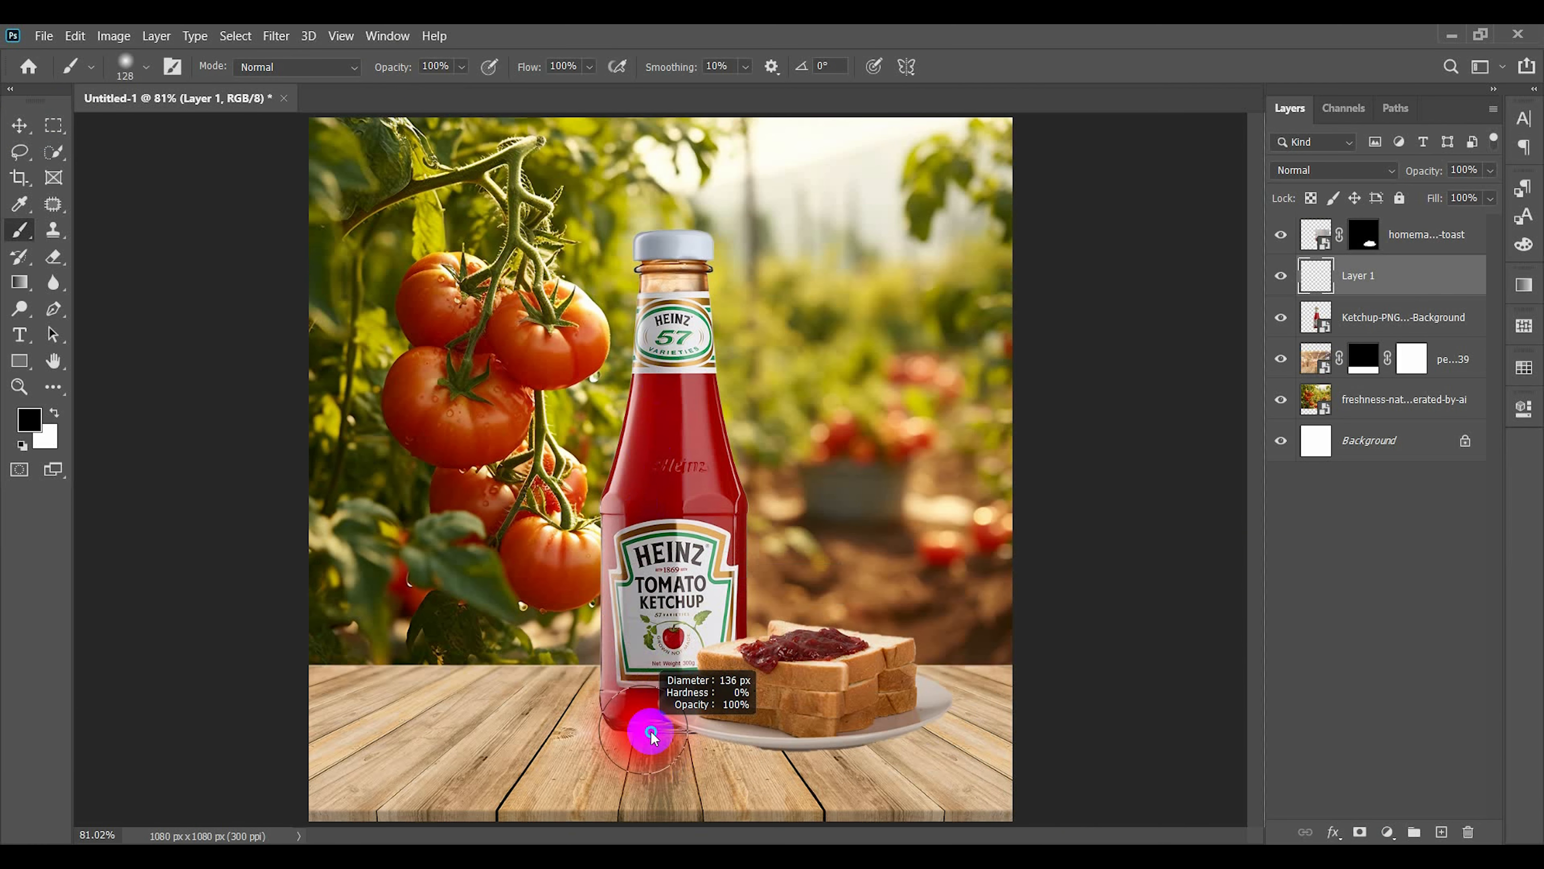
{"action": "left_click", "coordinate": [646, 706]}
- Squash the black dab to about 13.7% height under the bottle and move its layer below the ketchup layer
{"action": "left_click", "coordinate": [20, 125]}
{"action": "key", "text": "ctrl+t"}
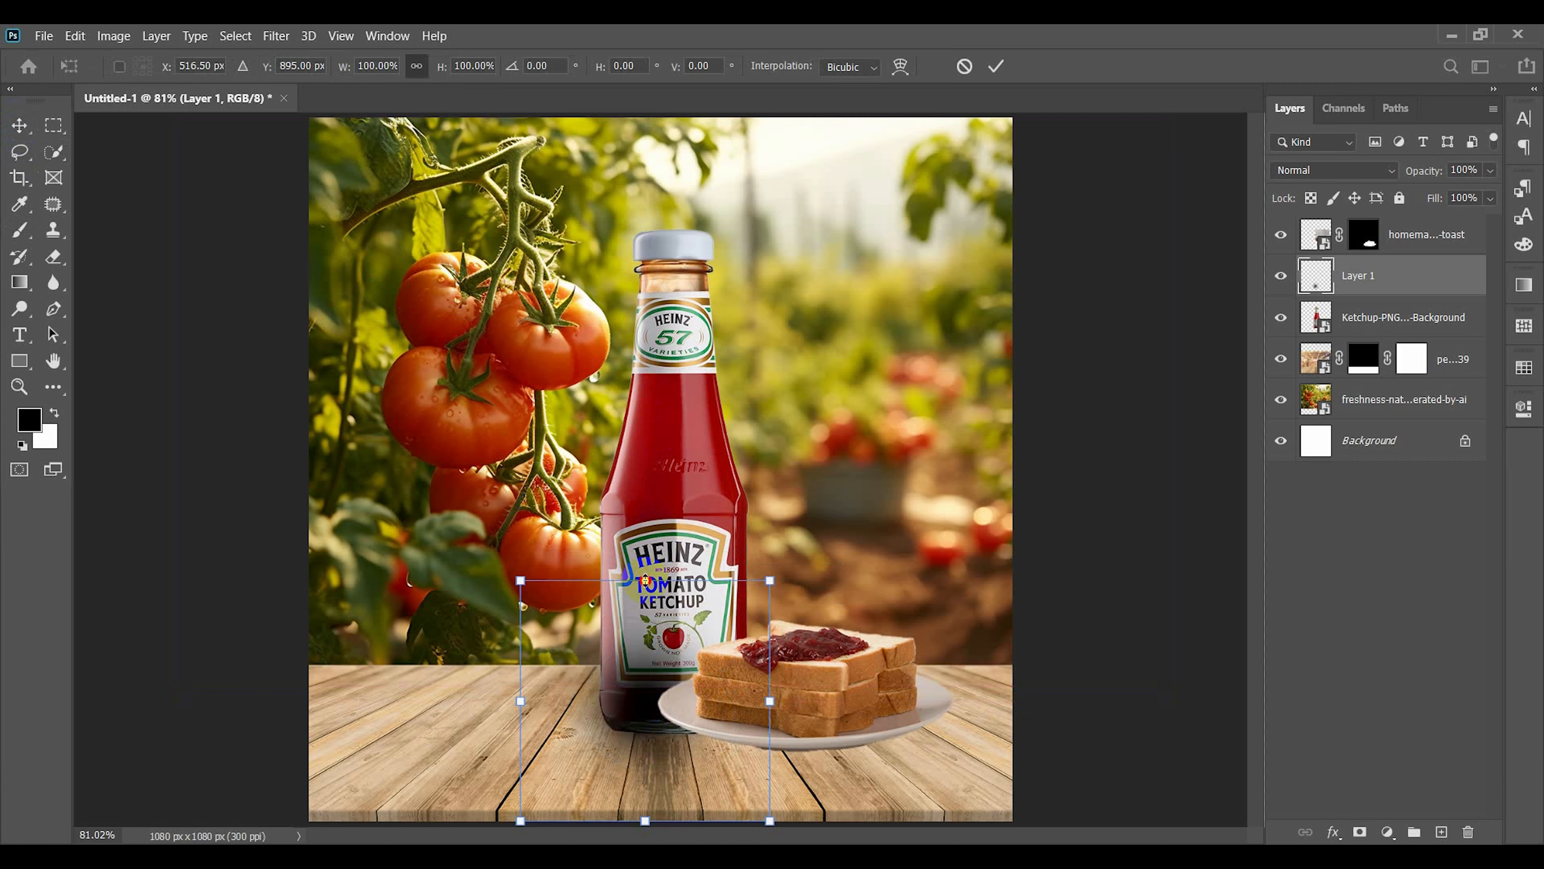
{"action": "left_click_drag", "start_coordinate": [645, 580], "coordinate": [674, 739], "text": "shift"}
{"action": "scroll", "coordinate": [665, 736], "scroll_direction": "up", "scroll_amount": 4}
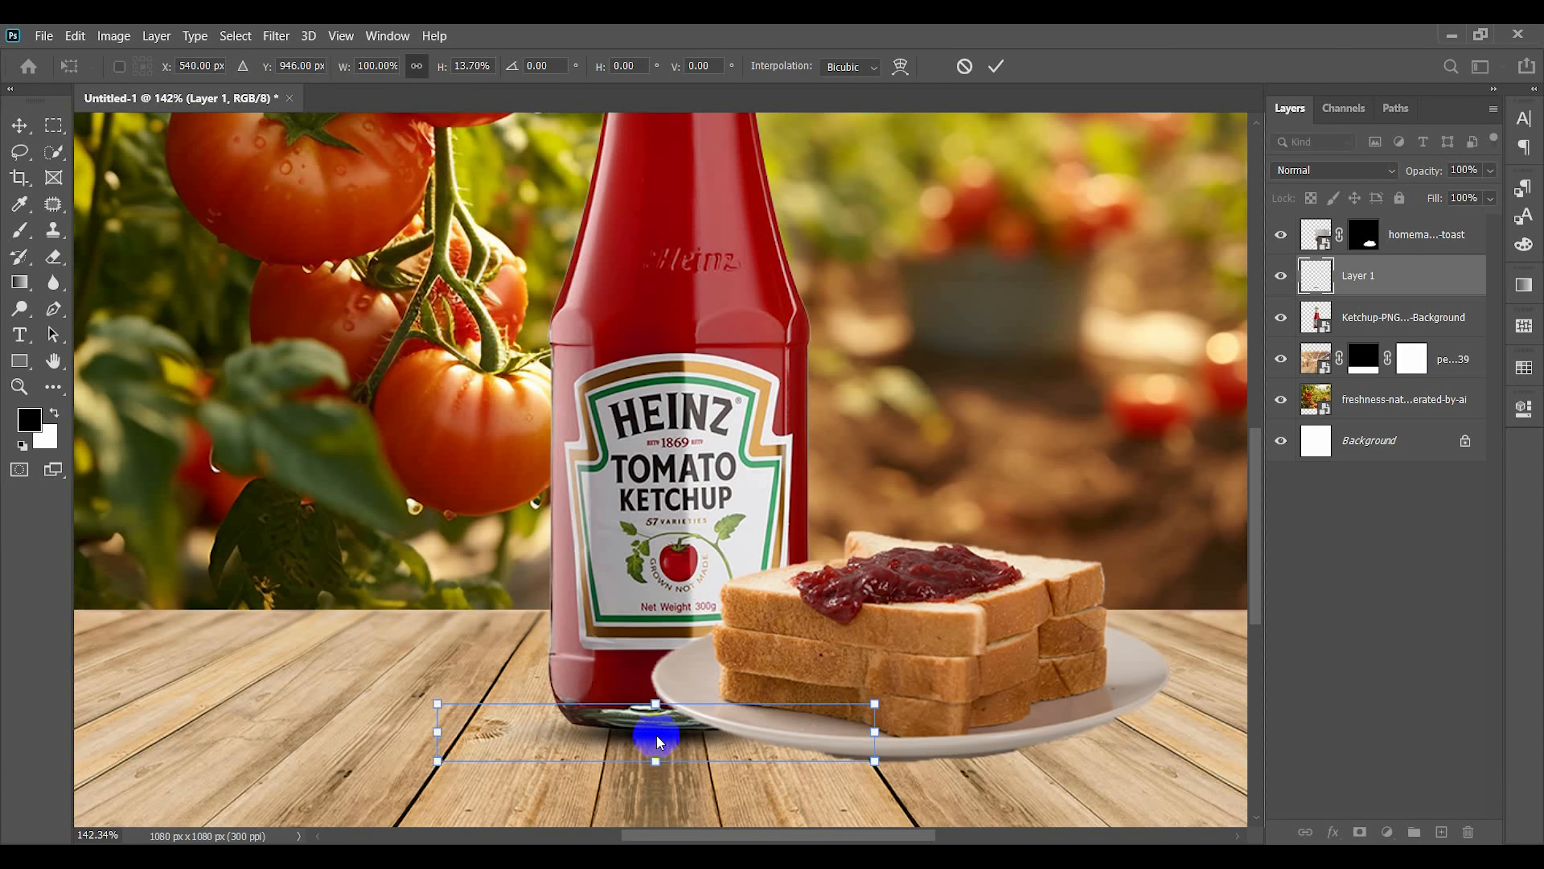
{"action": "key", "text": "Return"}
{"action": "left_click_drag", "start_coordinate": [1358, 275], "coordinate": [1379, 338]}
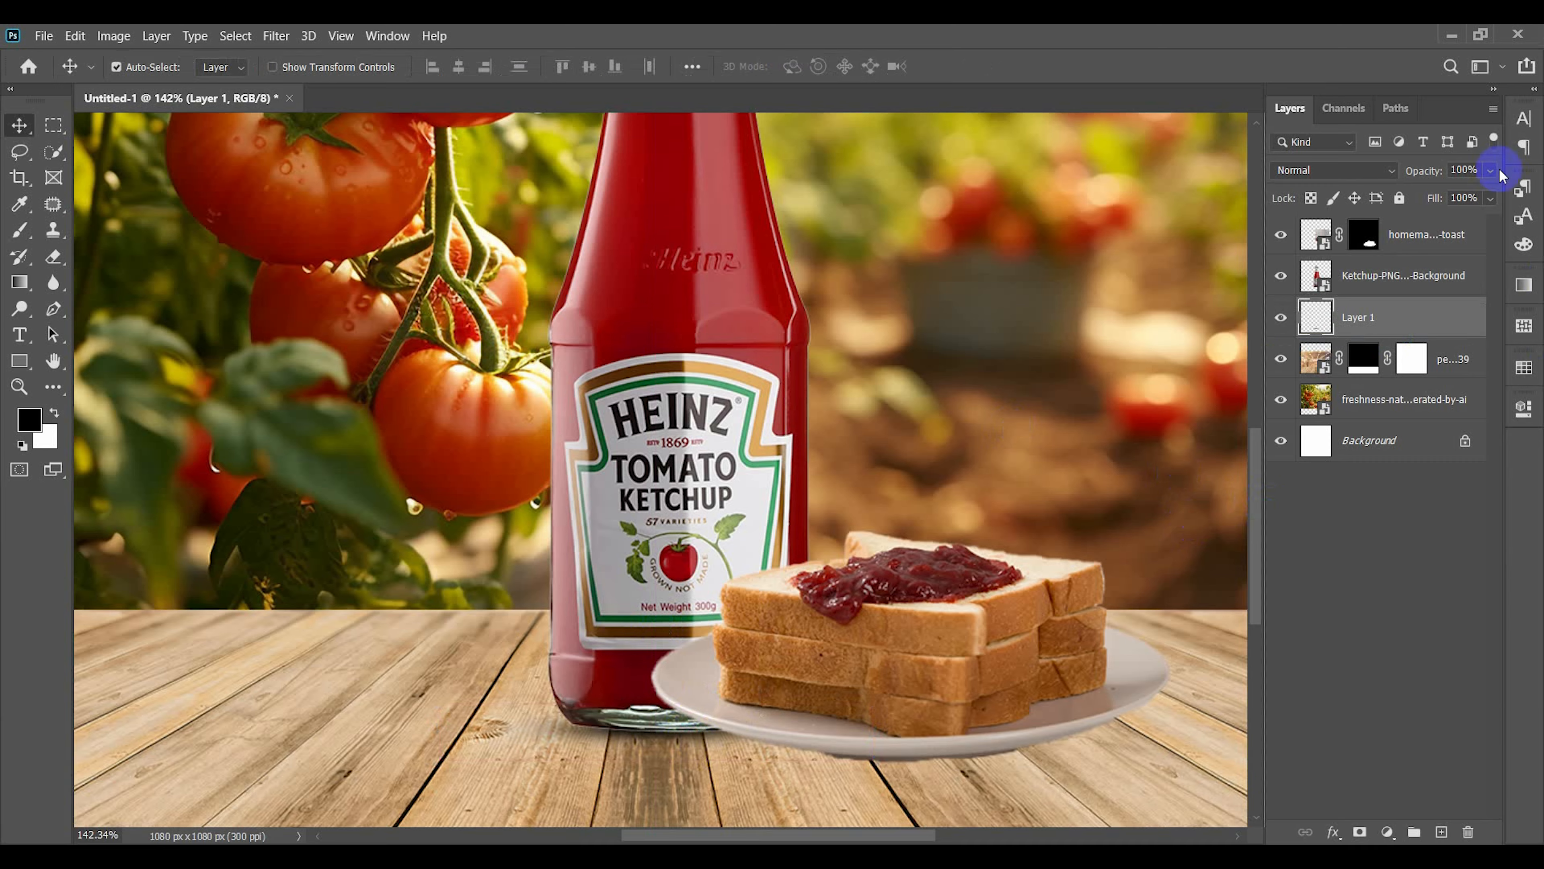
{"action": "left_click", "coordinate": [1368, 547]}
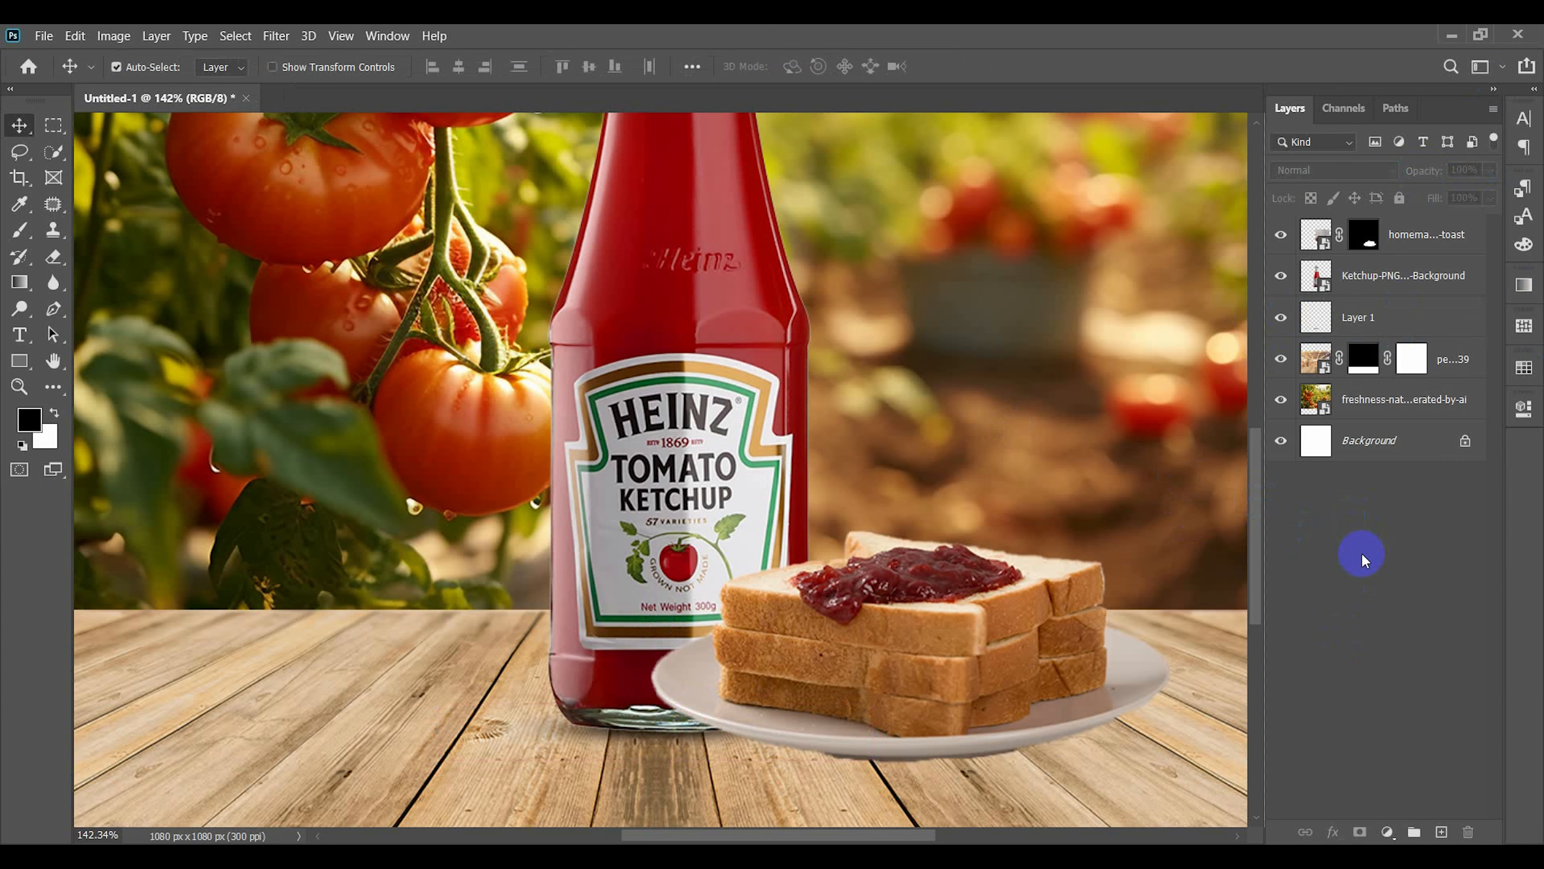
- Paint black on the toast layer's mask with a small brush to remove the dark fringe under the plate's rim
{"action": "key", "text": "ctrl+0"}
{"action": "scroll", "coordinate": [844, 763], "scroll_direction": "up", "scroll_amount": 5}
{"action": "scroll", "coordinate": [844, 754], "scroll_direction": "down", "scroll_amount": 2}
{"action": "left_click", "coordinate": [858, 601]}
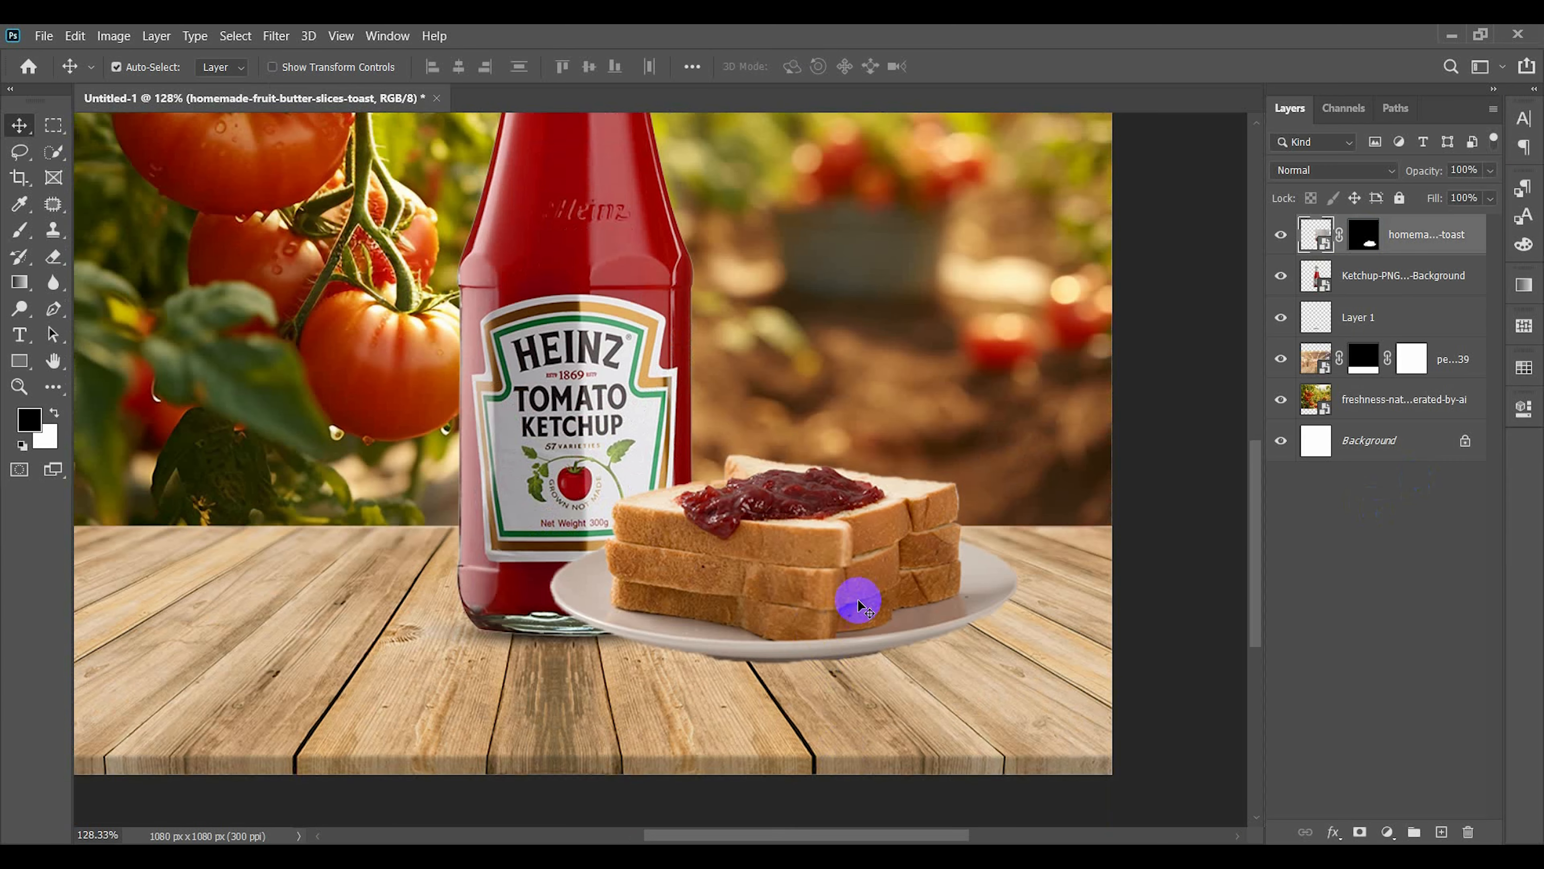
{"action": "left_click", "coordinate": [1365, 240]}
{"action": "scroll", "coordinate": [772, 645], "scroll_direction": "up", "scroll_amount": 6}
{"action": "key", "text": "b"}
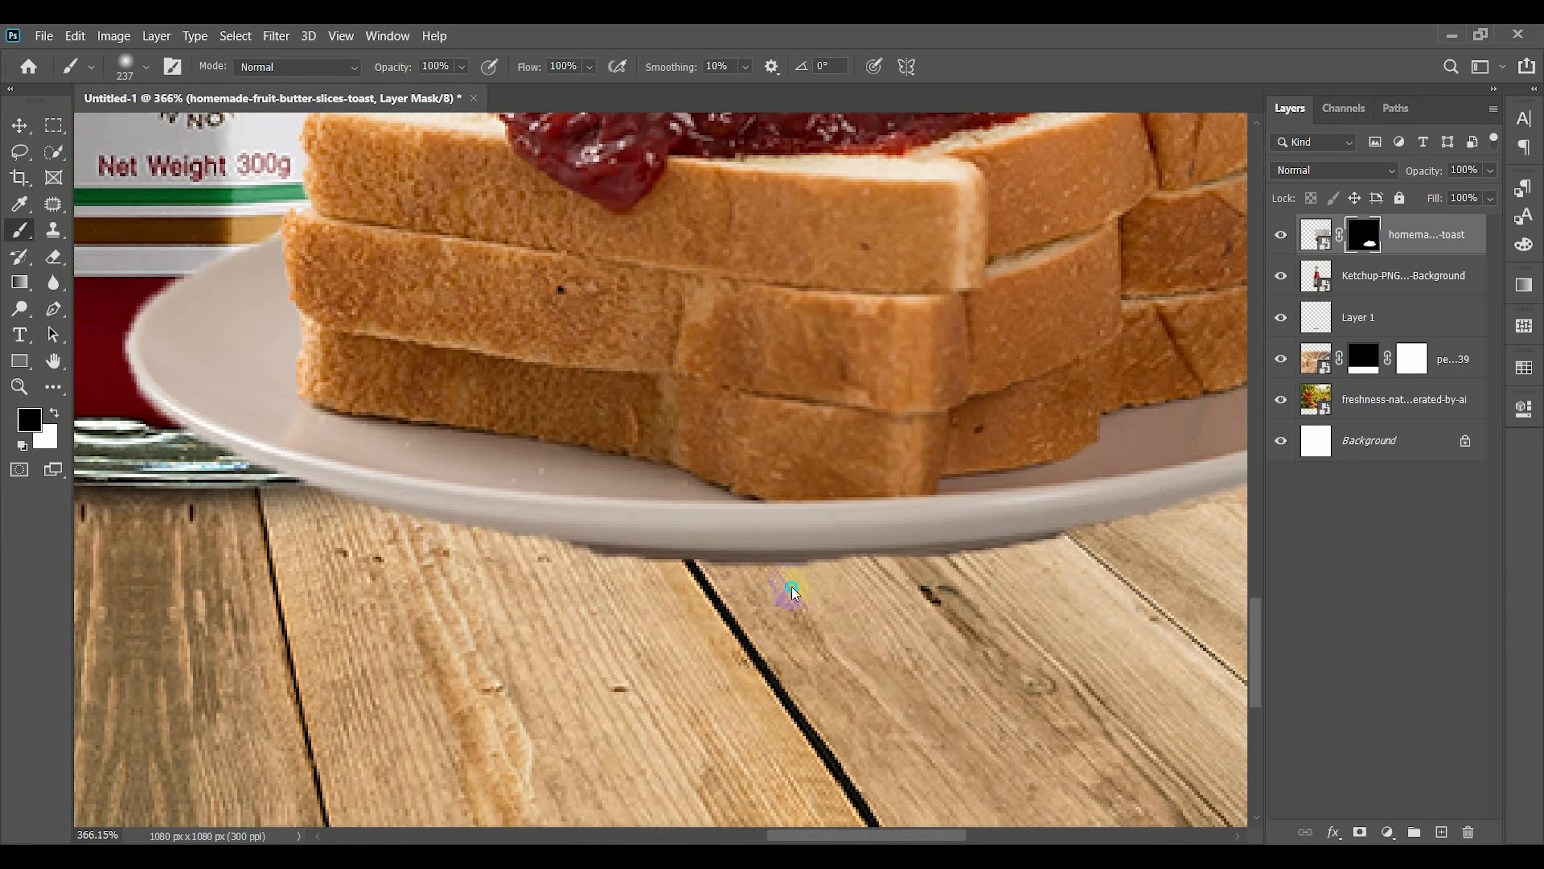
{"action": "left_click_drag", "start_coordinate": [786, 593], "coordinate": [456, 587]}
{"action": "scroll", "coordinate": [697, 573], "scroll_direction": "up", "scroll_amount": 6}
{"action": "mouse_move", "coordinate": [700, 575]}
{"action": "left_mouse_down"}
{"action": "mouse_move", "coordinate": [613, 573]}
{"action": "mouse_move", "coordinate": [638, 748]}
{"action": "left_mouse_up"}
{"action": "right_click", "coordinate": [611, 574], "text": "shift"}
{"action": "left_click", "coordinate": [1303, 574]}
{"action": "left_click_drag", "start_coordinate": [678, 629], "coordinate": [635, 629]}
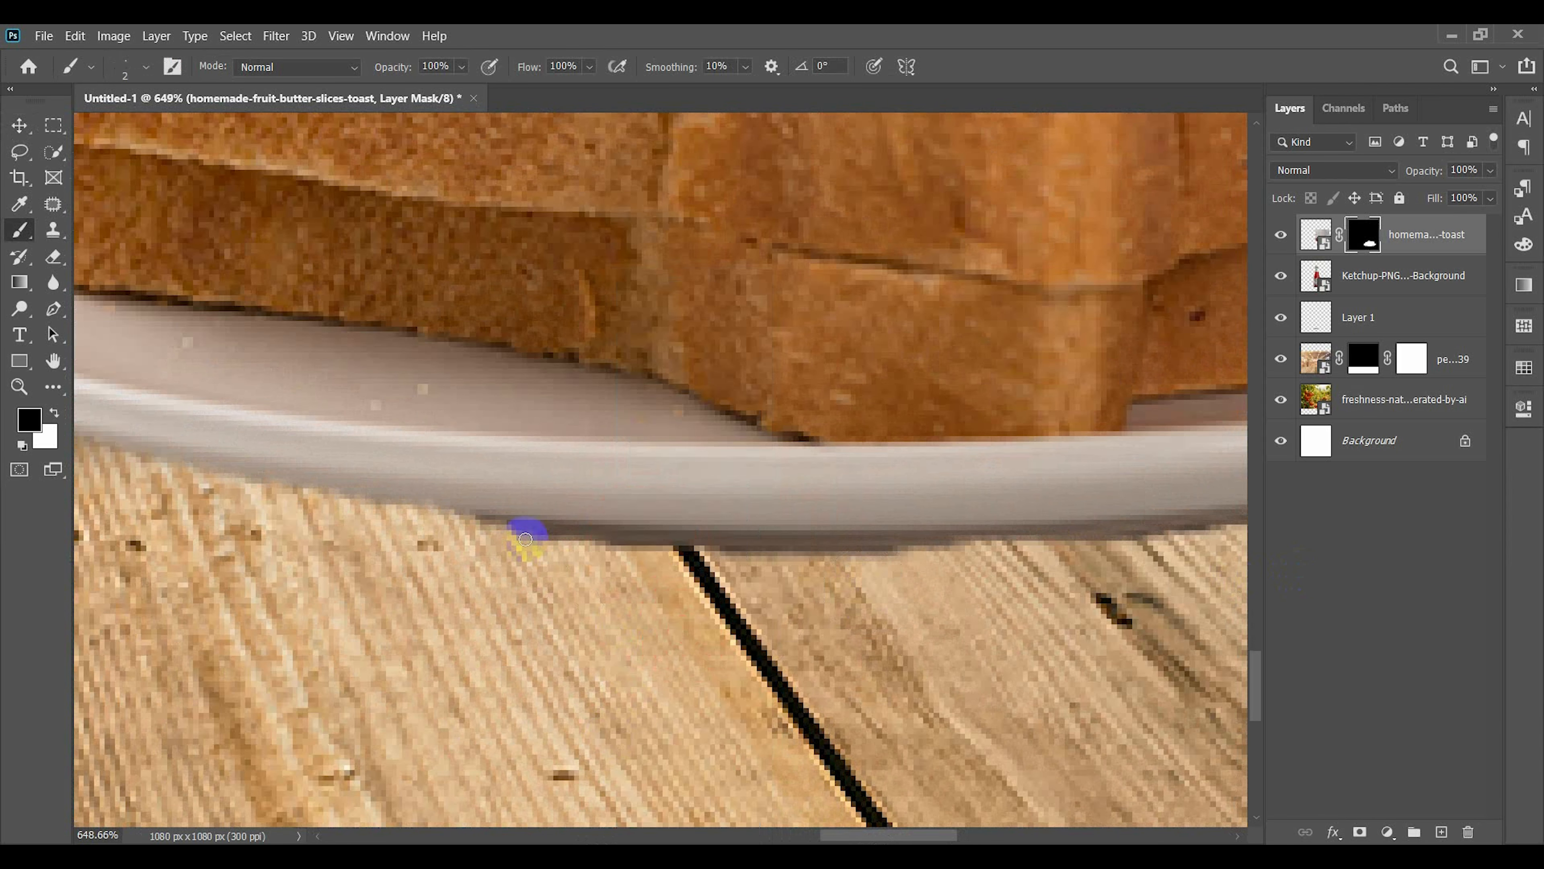
{"action": "left_click_drag", "start_coordinate": [820, 554], "coordinate": [930, 561]}
{"action": "left_click_drag", "start_coordinate": [955, 669], "coordinate": [455, 681]}
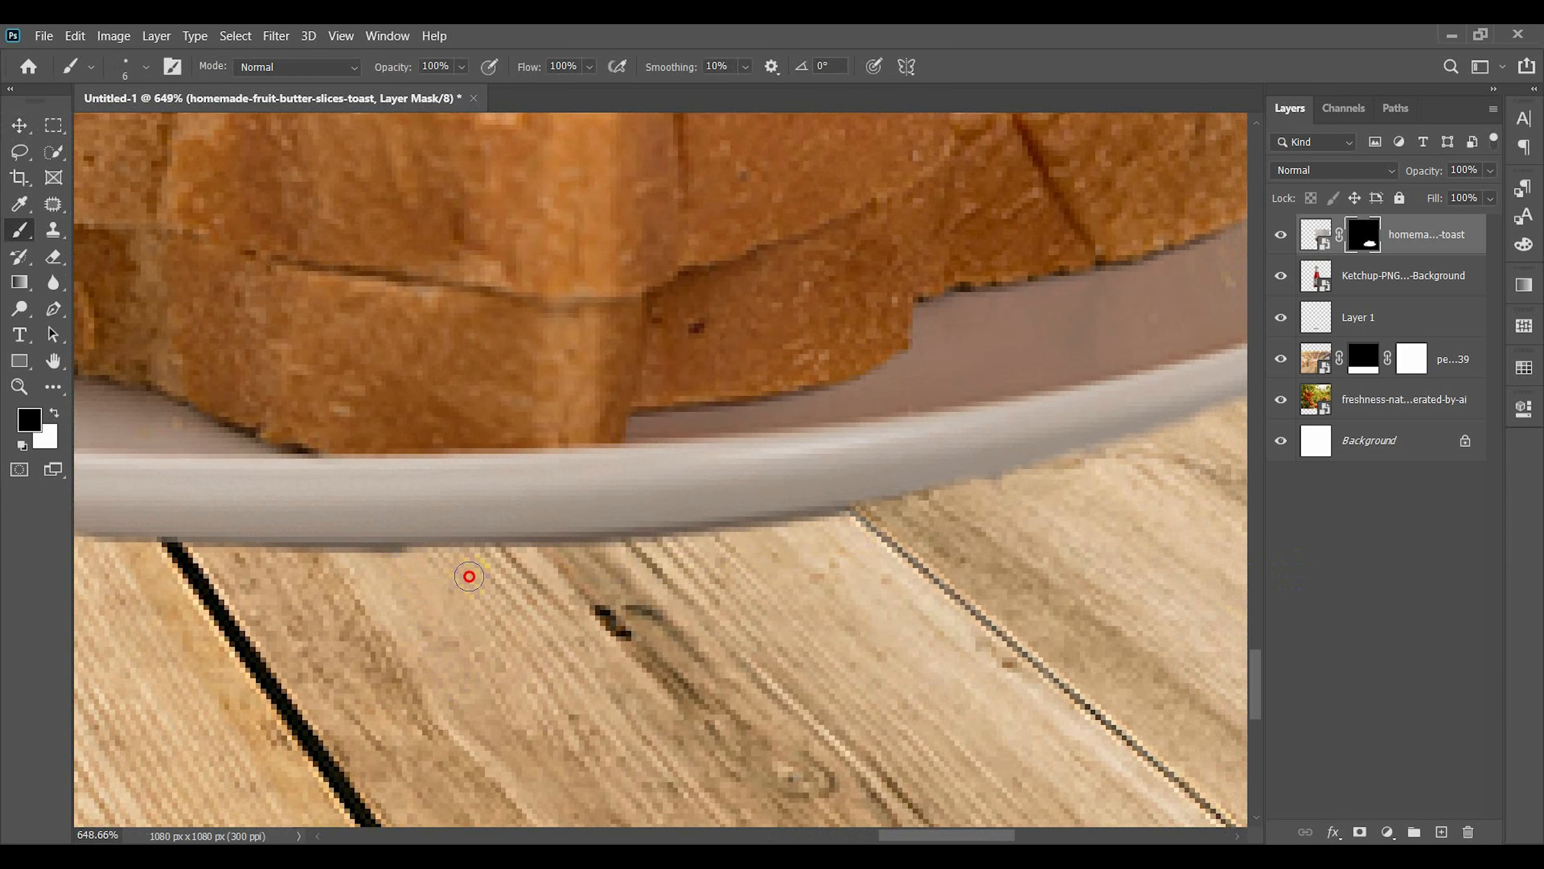
- Add a layer beneath the toast layer and paint a soft black dab of 271 px behind the toast
{"action": "scroll", "coordinate": [469, 576], "scroll_direction": "down", "scroll_amount": 10}
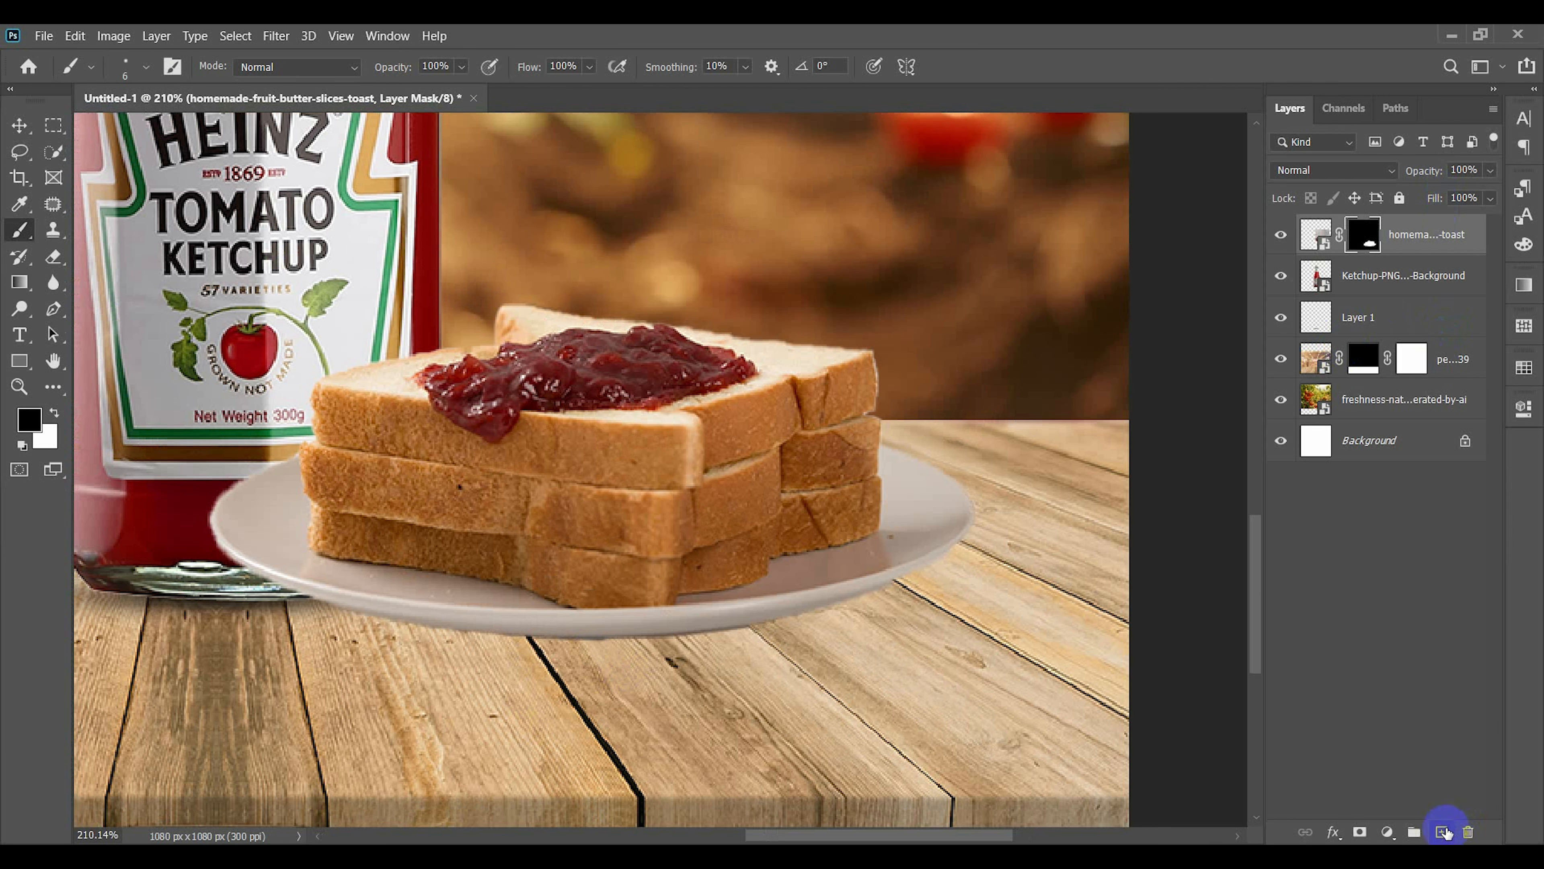
{"action": "left_click", "coordinate": [1445, 832]}
{"action": "left_click_drag", "start_coordinate": [1418, 240], "coordinate": [1425, 296]}
{"action": "left_click_drag", "start_coordinate": [467, 705], "coordinate": [748, 696]}
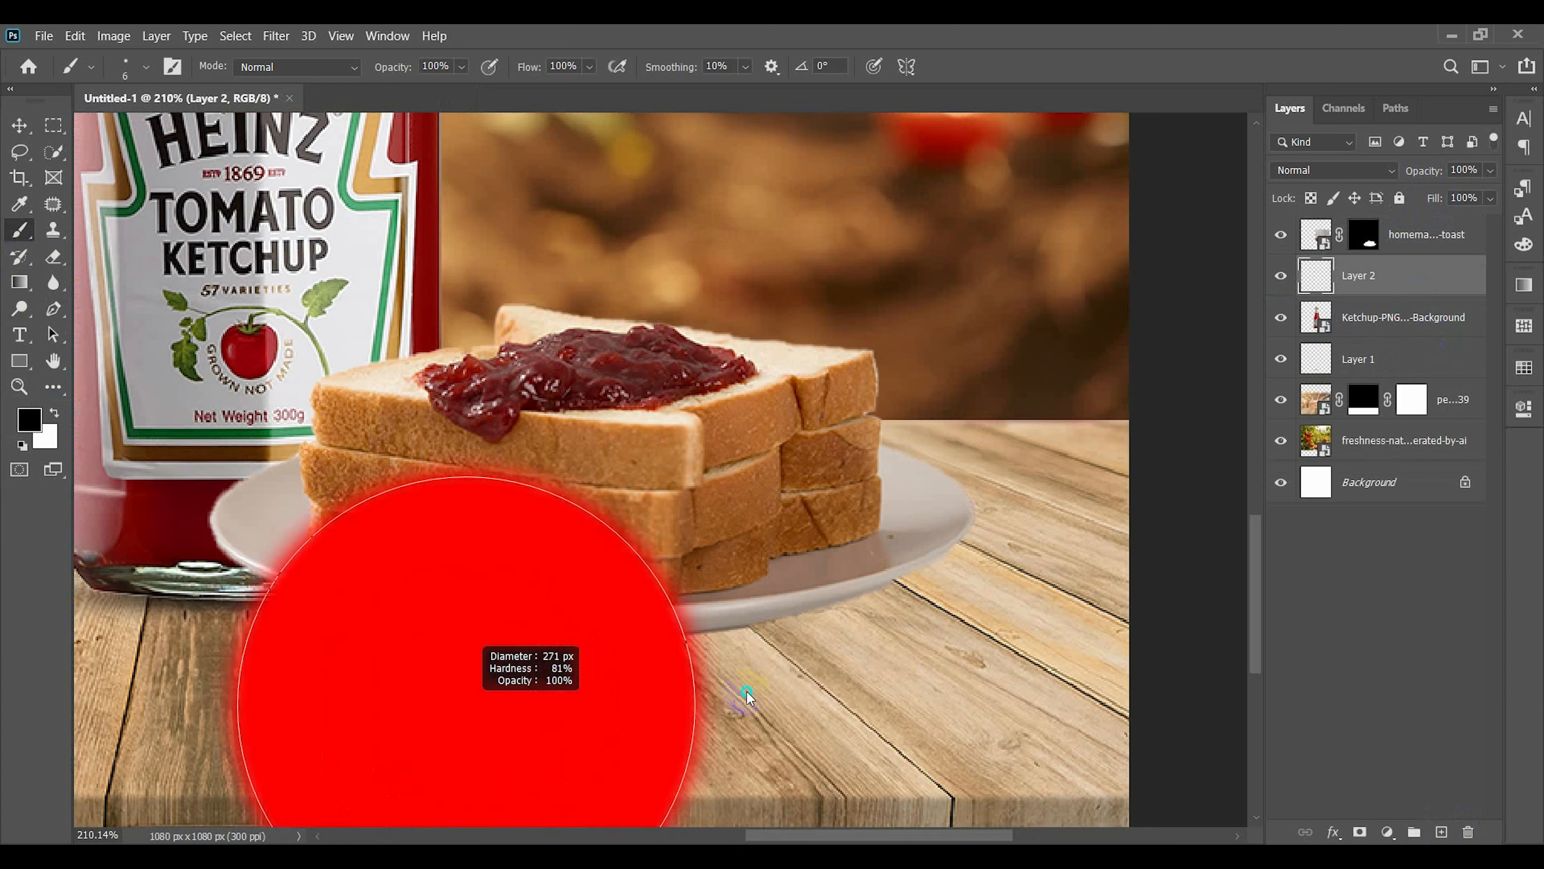
{"action": "left_click_drag", "start_coordinate": [563, 623], "coordinate": [593, 207]}
{"action": "scroll", "coordinate": [578, 481], "scroll_direction": "down", "scroll_amount": 3}
{"action": "scroll", "coordinate": [560, 526], "scroll_direction": "up", "scroll_amount": 4}
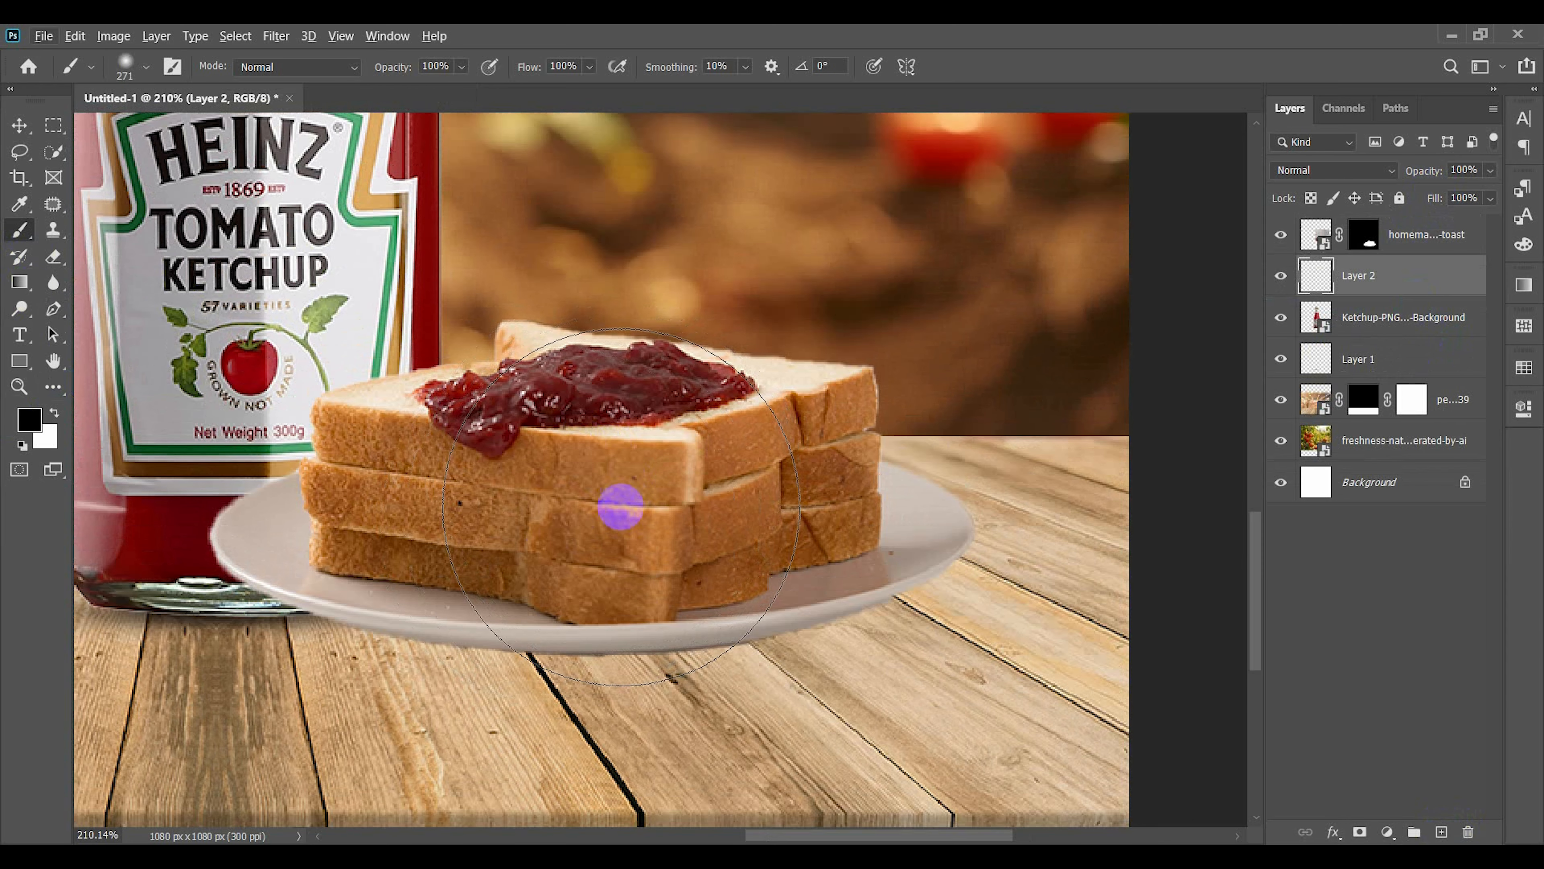
{"action": "scroll", "coordinate": [591, 547], "scroll_direction": "down", "scroll_amount": 2}
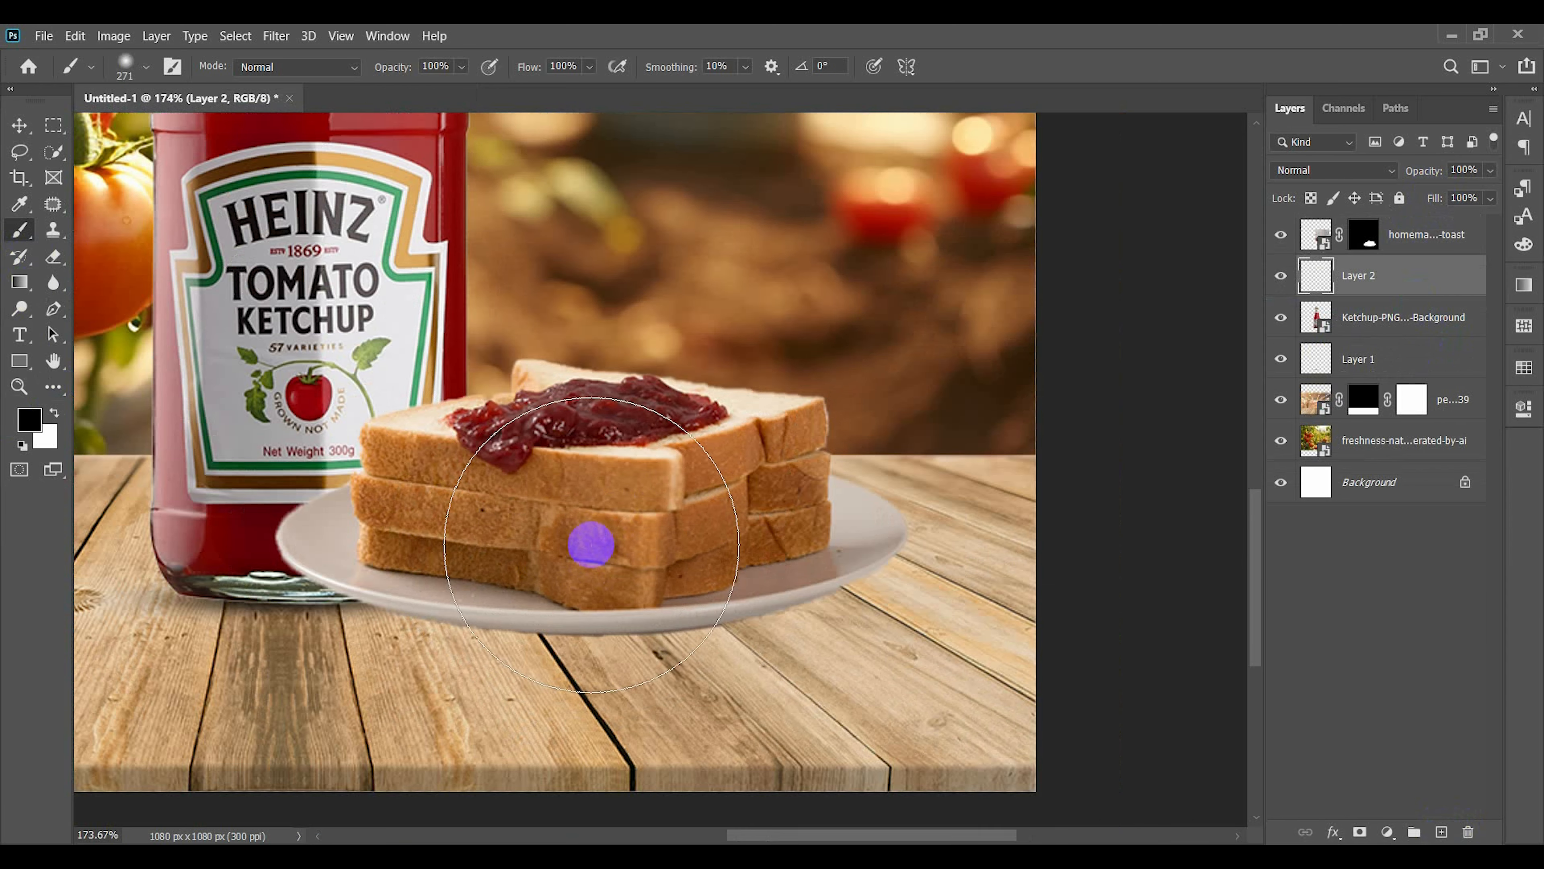
{"action": "left_click", "coordinate": [579, 359]}
- Try squashing the black dab to about 32.55% height as a plate shadow, and delete its layer
{"action": "left_click", "coordinate": [19, 126]}
{"action": "key", "text": "ctrl+t"}
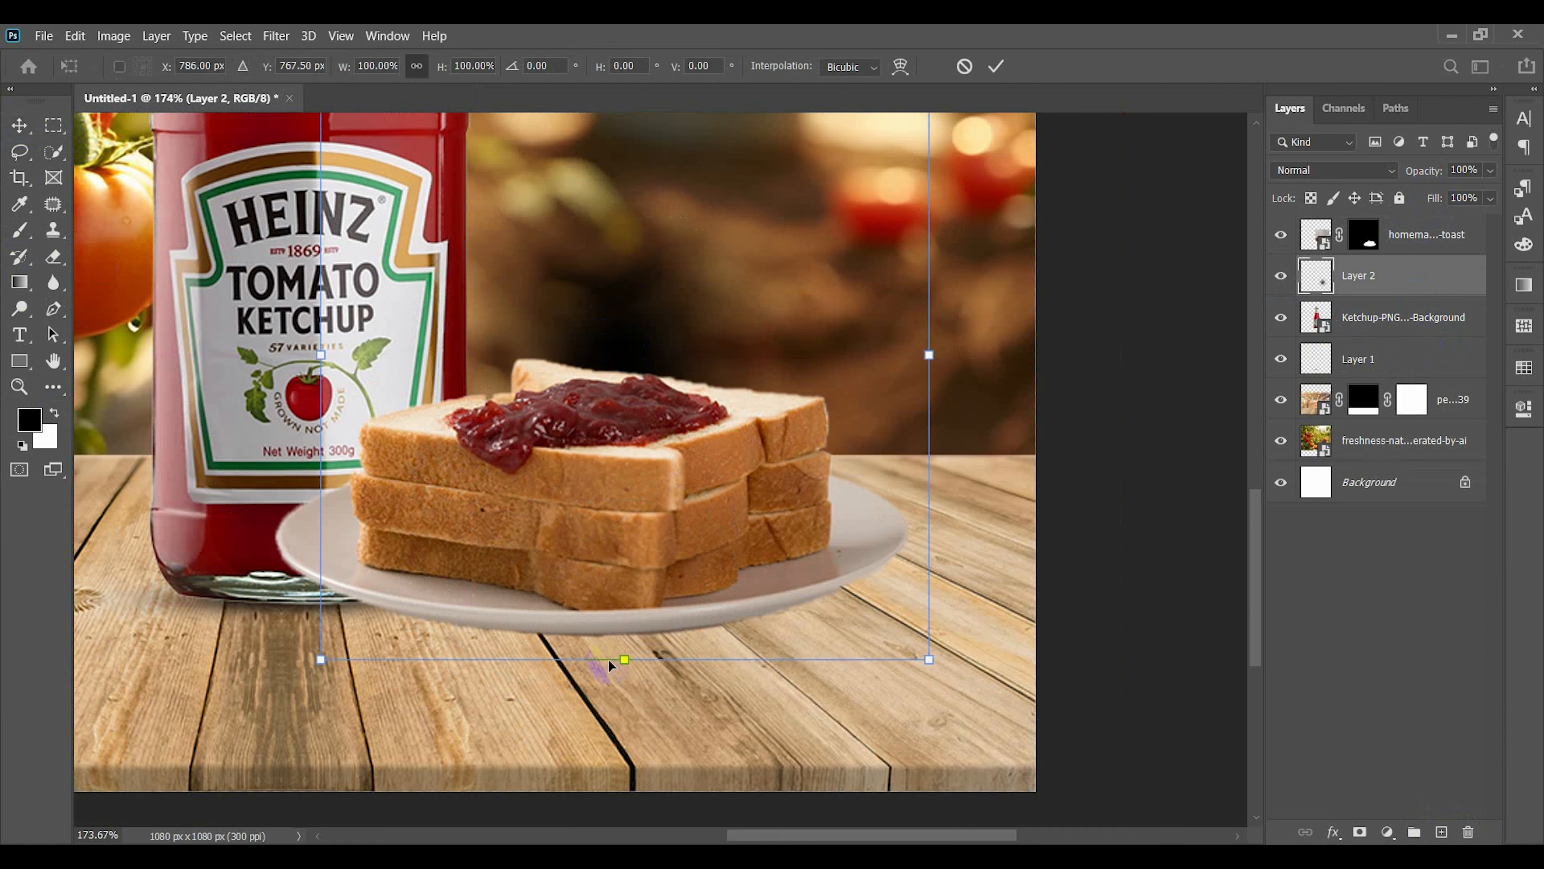
{"action": "mouse_move", "coordinate": [623, 659]}
{"action": "left_mouse_down"}
{"action": "mouse_move", "coordinate": [673, 464]}
{"action": "mouse_move", "coordinate": [672, 138]}
{"action": "mouse_move", "coordinate": [579, 656]}
{"action": "left_mouse_up"}
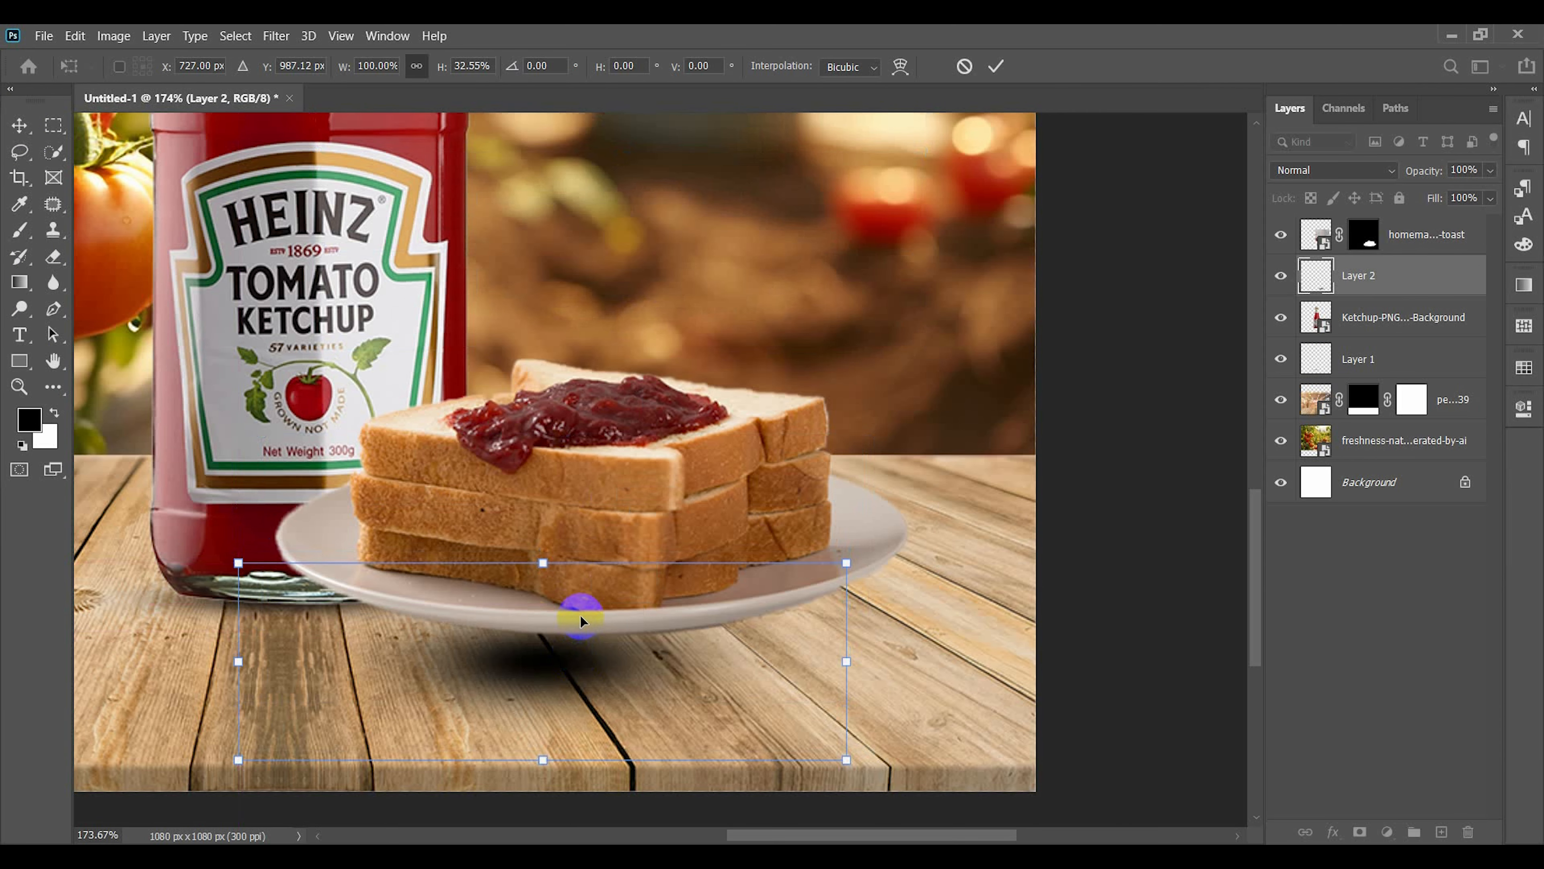
{"action": "left_click", "coordinate": [965, 67]}
{"action": "key", "text": "Delete"}
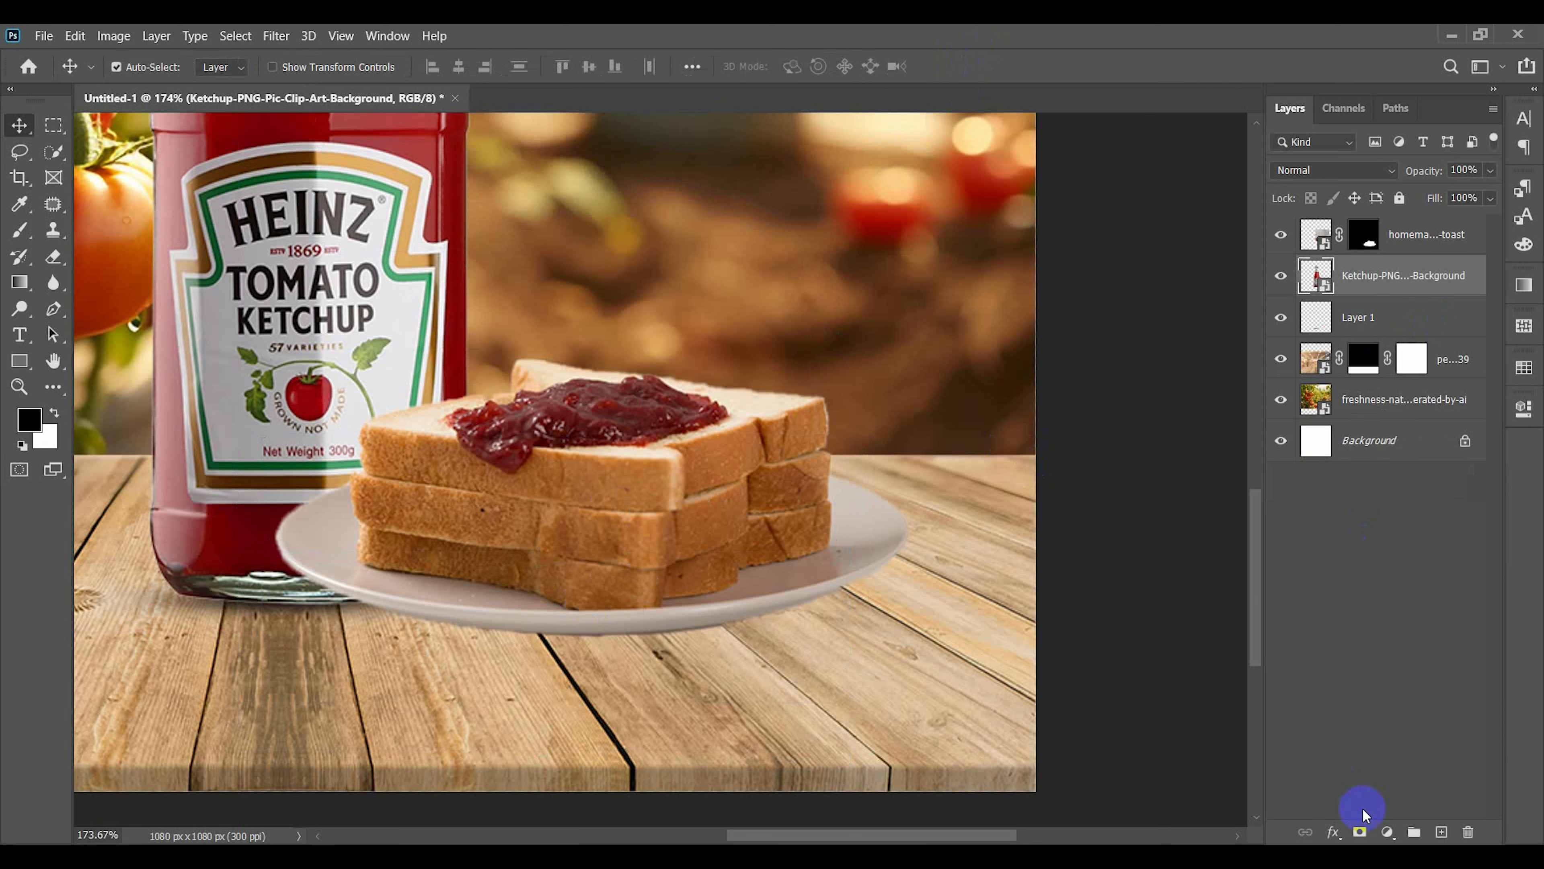
- Add a layer beneath the toast layer and paint a thin soft black shadow along the plate's underside with a flattened 101 px brush
{"action": "left_click", "coordinate": [1443, 832]}
{"action": "scroll", "coordinate": [648, 573], "scroll_direction": "up", "scroll_amount": 2}
{"action": "key", "text": "b"}
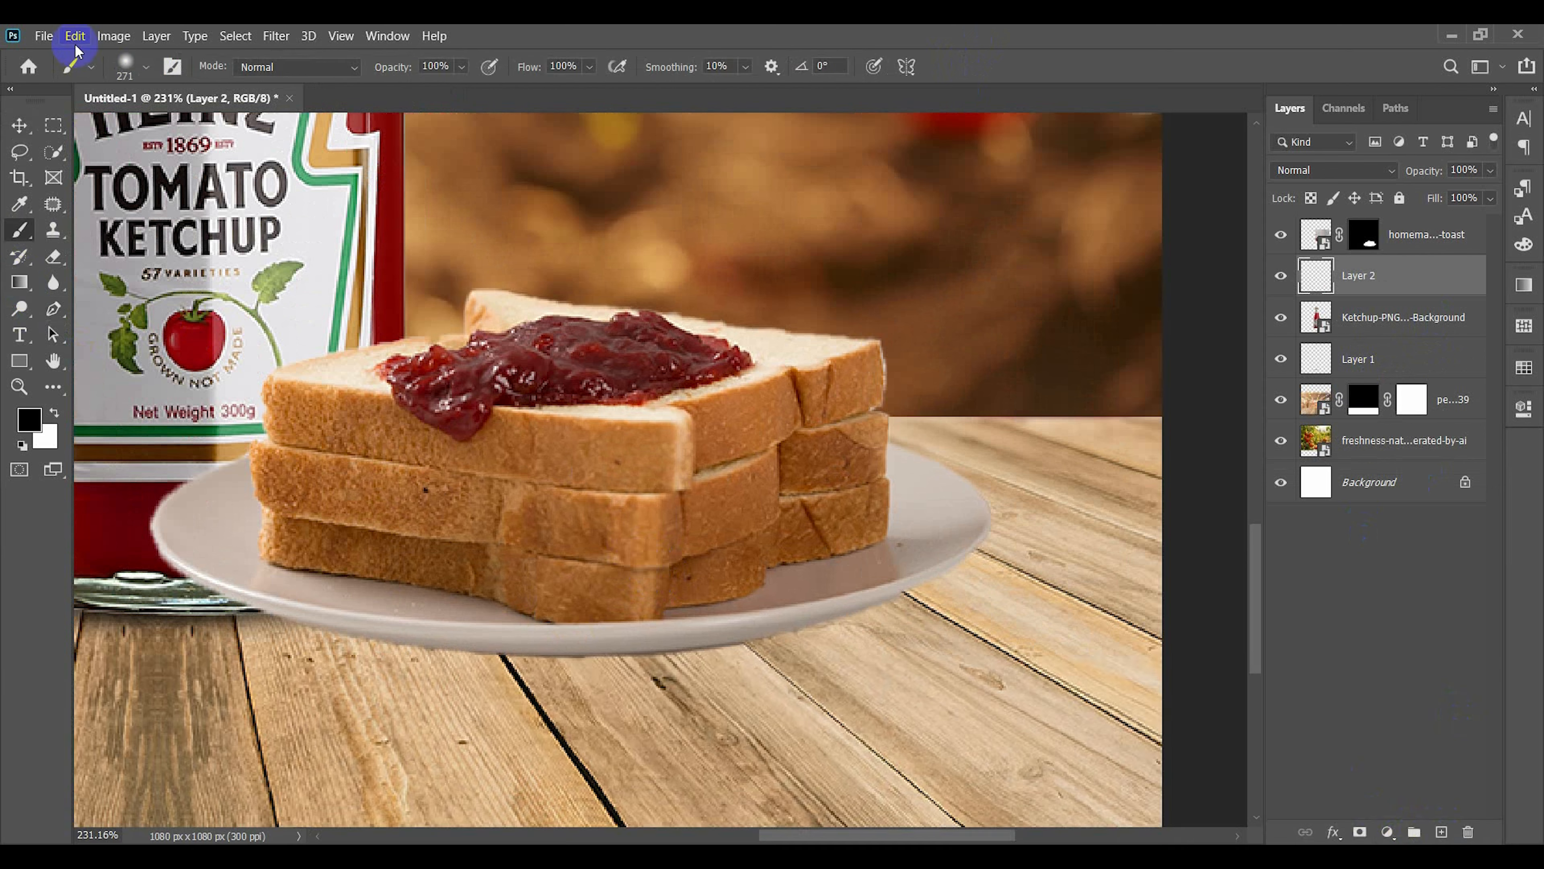
{"action": "left_click", "coordinate": [146, 68]}
{"action": "scroll", "coordinate": [439, 685], "scroll_direction": "up", "scroll_amount": 1}
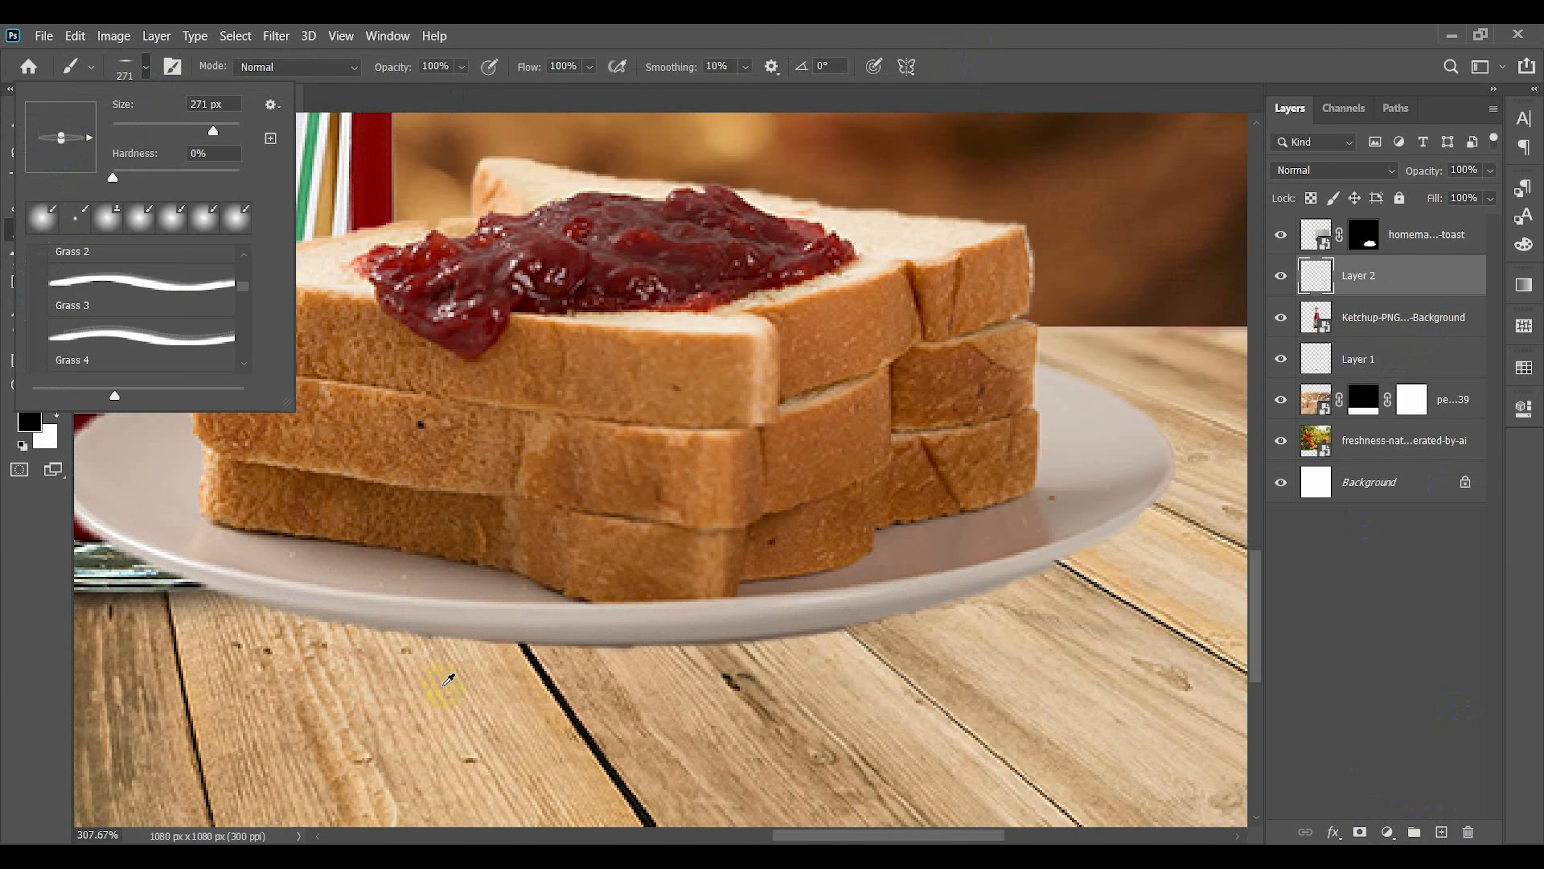
{"action": "mouse_move", "coordinate": [583, 684]}
{"action": "left_mouse_down"}
{"action": "mouse_move", "coordinate": [444, 682]}
{"action": "mouse_move", "coordinate": [381, 652]}
{"action": "mouse_move", "coordinate": [445, 626]}
{"action": "mouse_move", "coordinate": [505, 642]}
{"action": "left_mouse_up"}
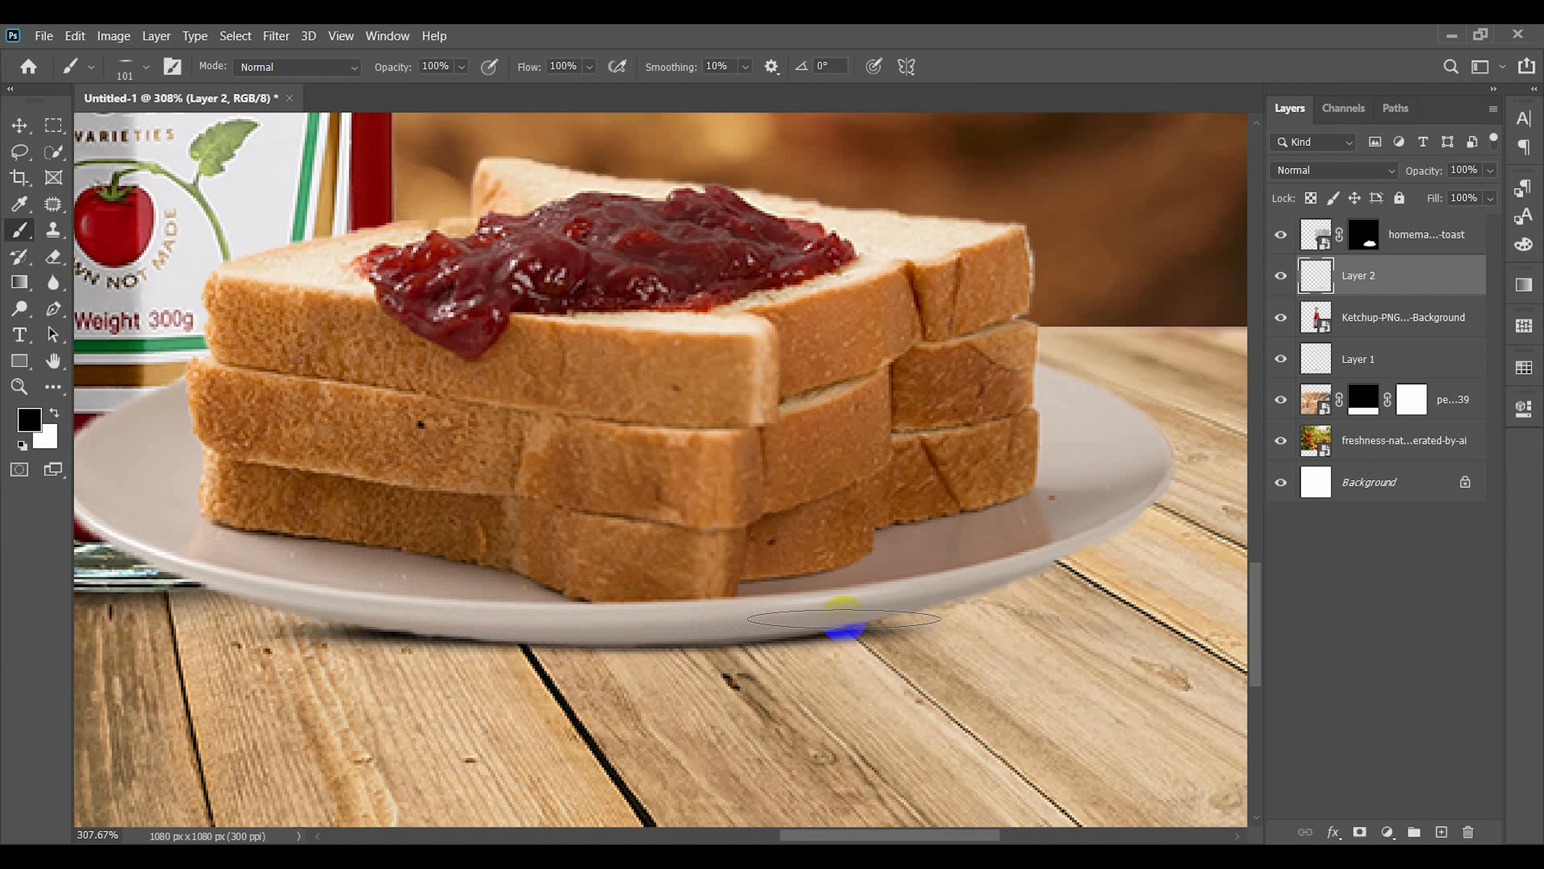
{"action": "left_click", "coordinate": [19, 125]}
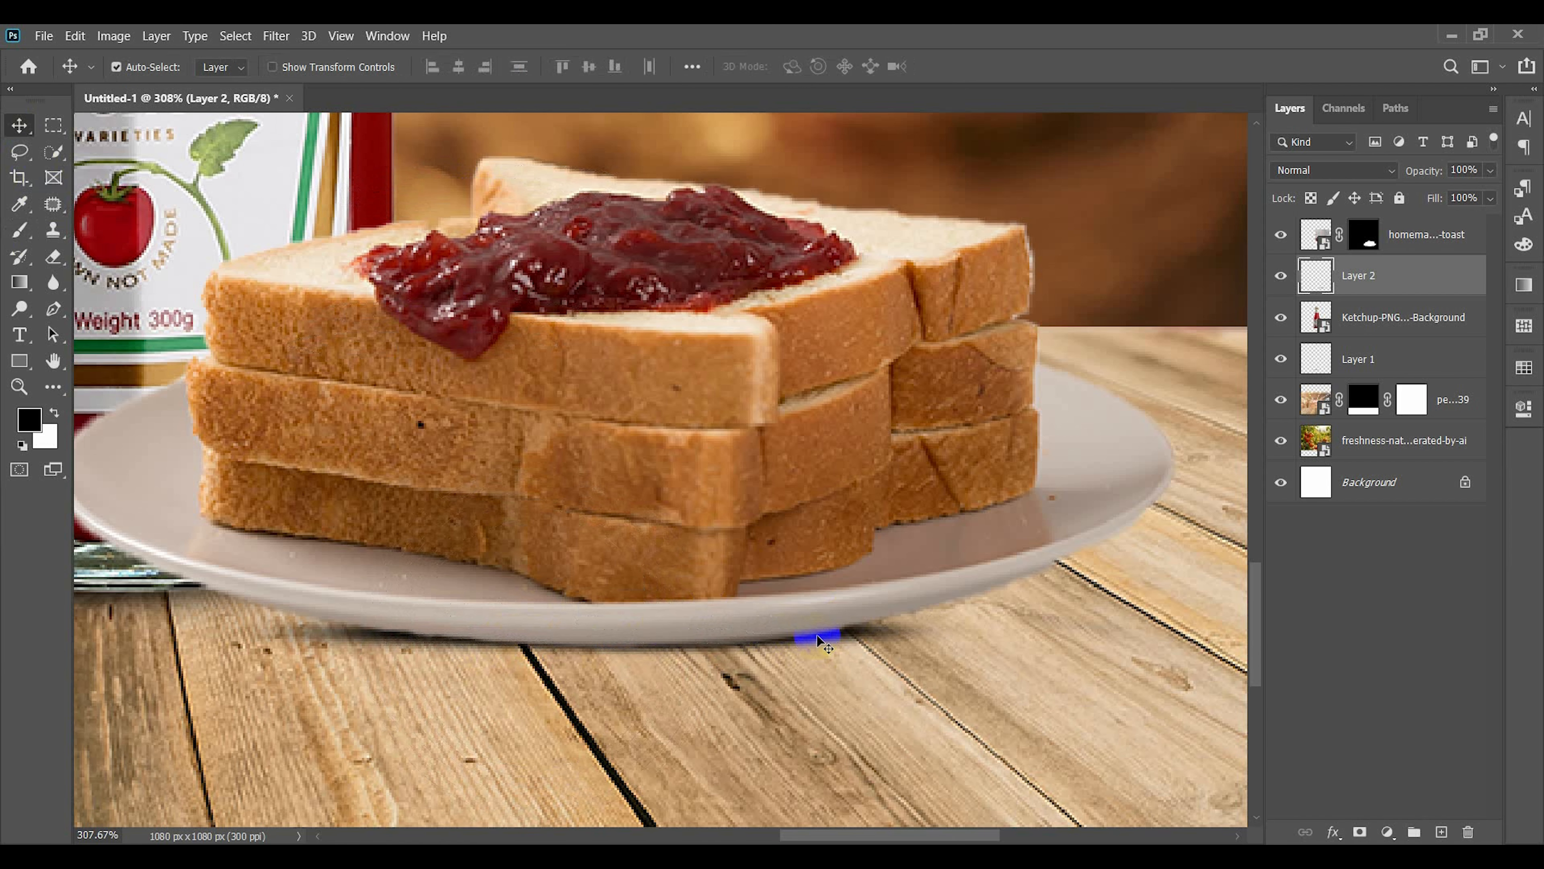
{"action": "key", "text": "ctrl+0"}
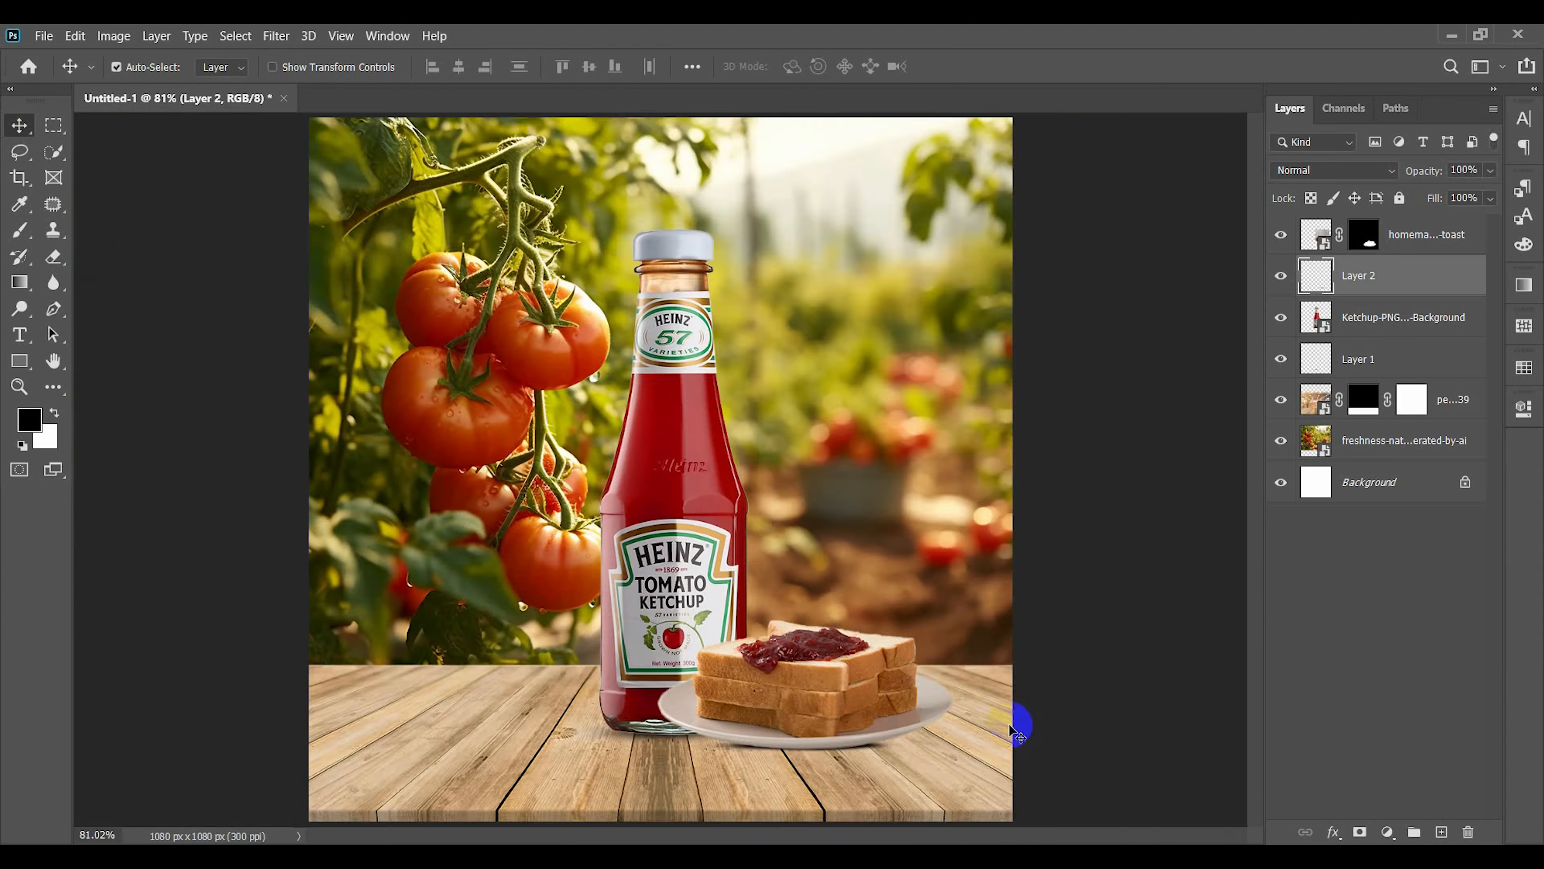
- Delete the old bottle shadow layer and add an empty layer beneath the ketchup layer
{"action": "scroll", "coordinate": [679, 716], "scroll_direction": "up", "scroll_amount": 4}
{"action": "left_click", "coordinate": [1397, 371]}
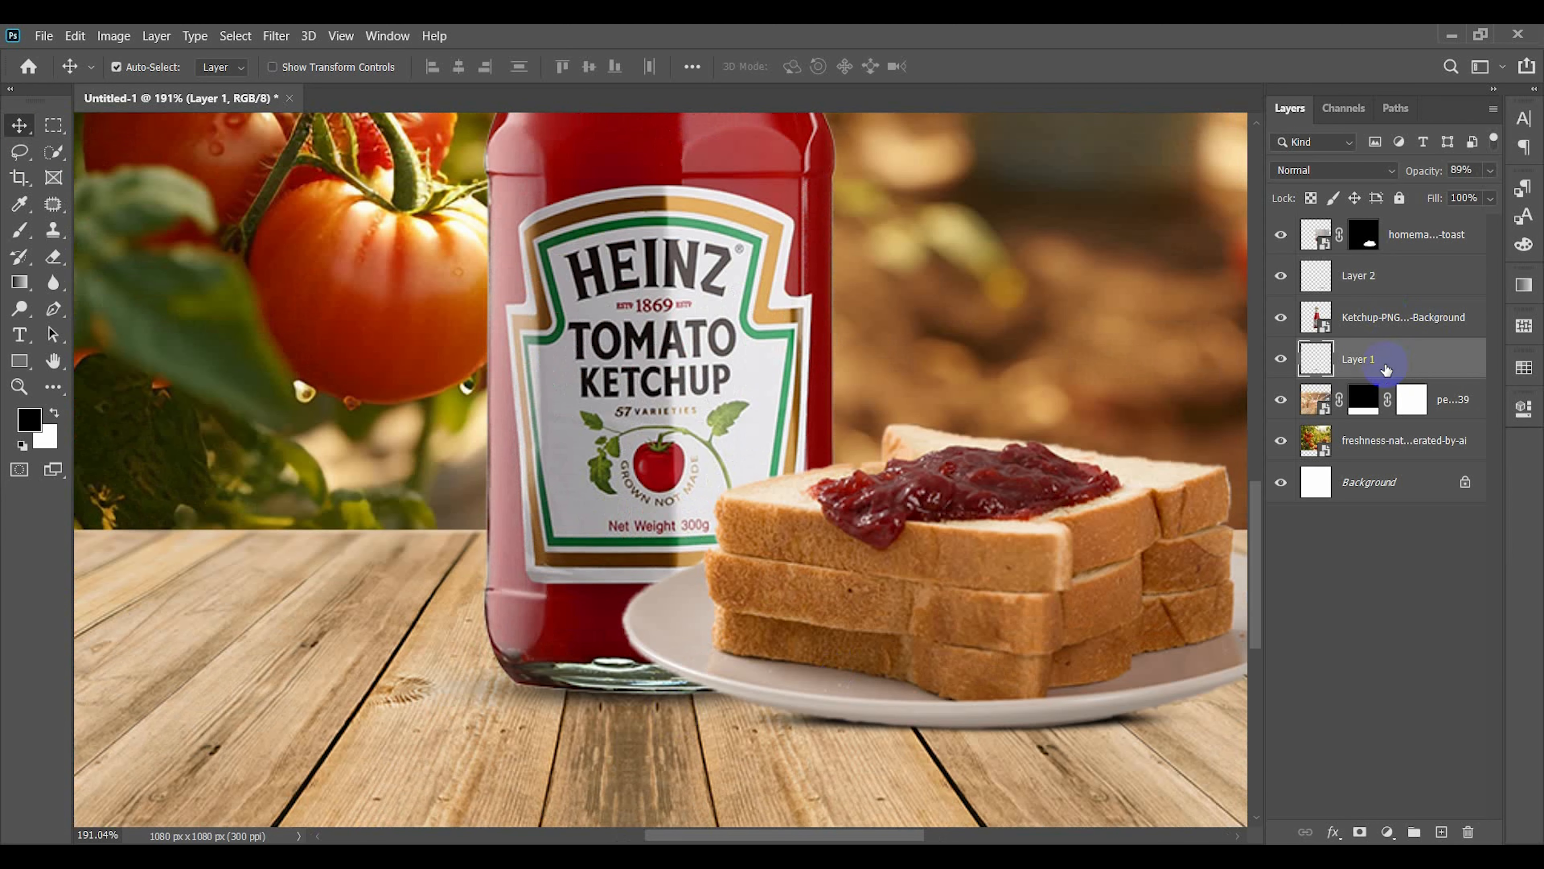
{"action": "key", "text": "Delete"}
{"action": "left_click", "coordinate": [1441, 832]}
- Paint a flat soft black shadow under the bottle, finishing with a 169 px dab at 47% opacity, and nudge it slightly upward
{"action": "scroll", "coordinate": [610, 675], "scroll_direction": "up", "scroll_amount": 3}
{"action": "left_click", "coordinate": [19, 230]}
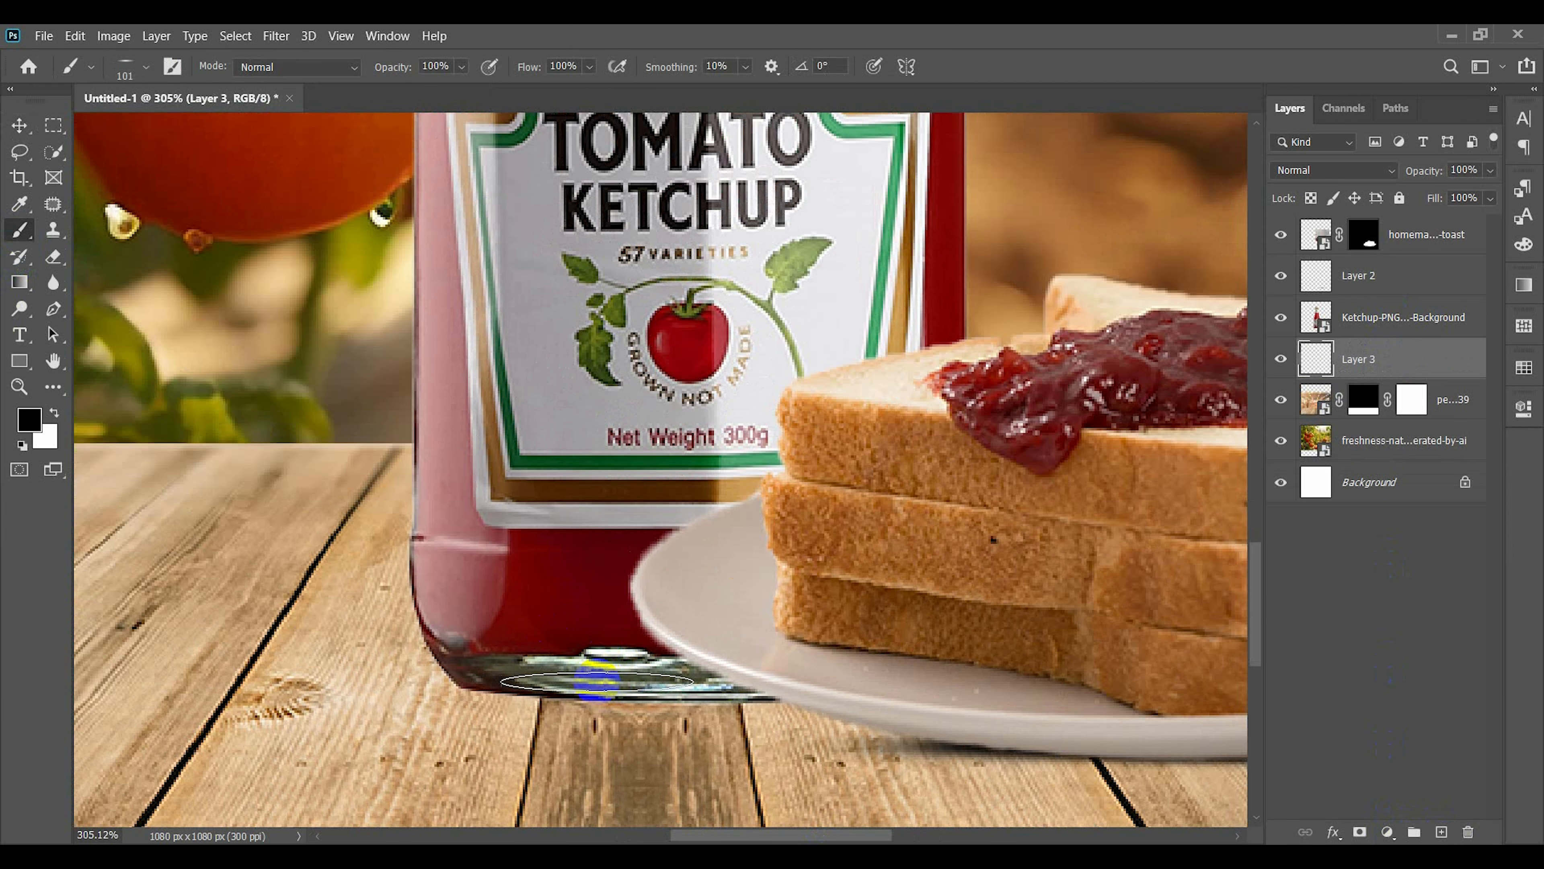
{"action": "scroll", "coordinate": [565, 699], "scroll_direction": "up", "scroll_amount": 2}
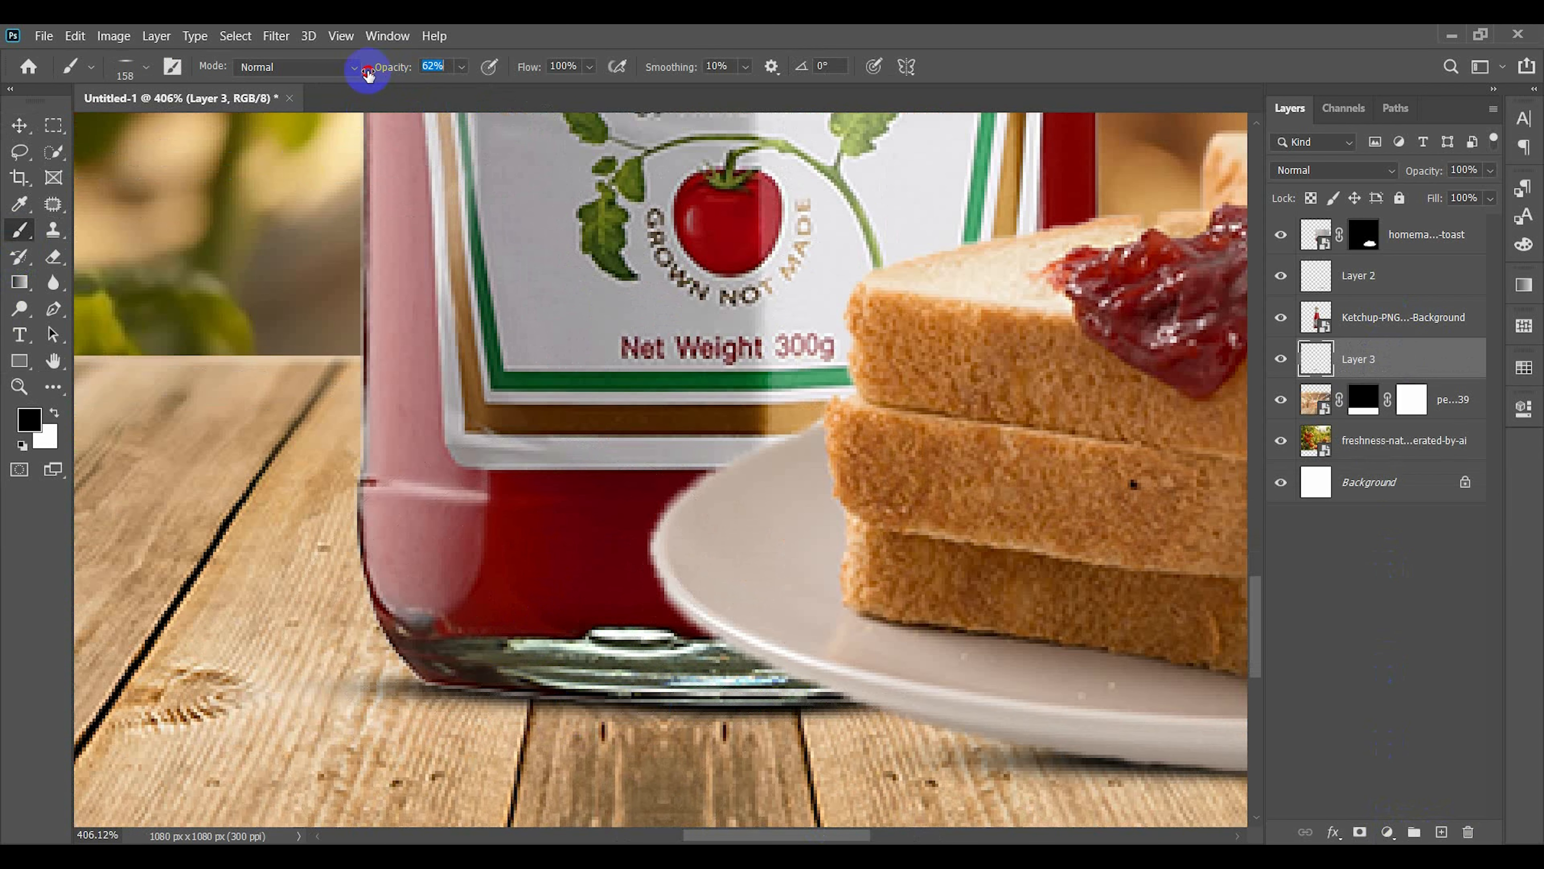
{"action": "left_click_drag", "start_coordinate": [368, 71], "coordinate": [356, 72]}
{"action": "mouse_move", "coordinate": [622, 734]}
{"action": "left_mouse_down", "text": "alt"}
{"action": "mouse_move", "coordinate": [669, 734]}
{"action": "mouse_move", "coordinate": [630, 733]}
{"action": "left_mouse_up", "text": "alt"}
{"action": "left_click", "coordinate": [619, 712]}
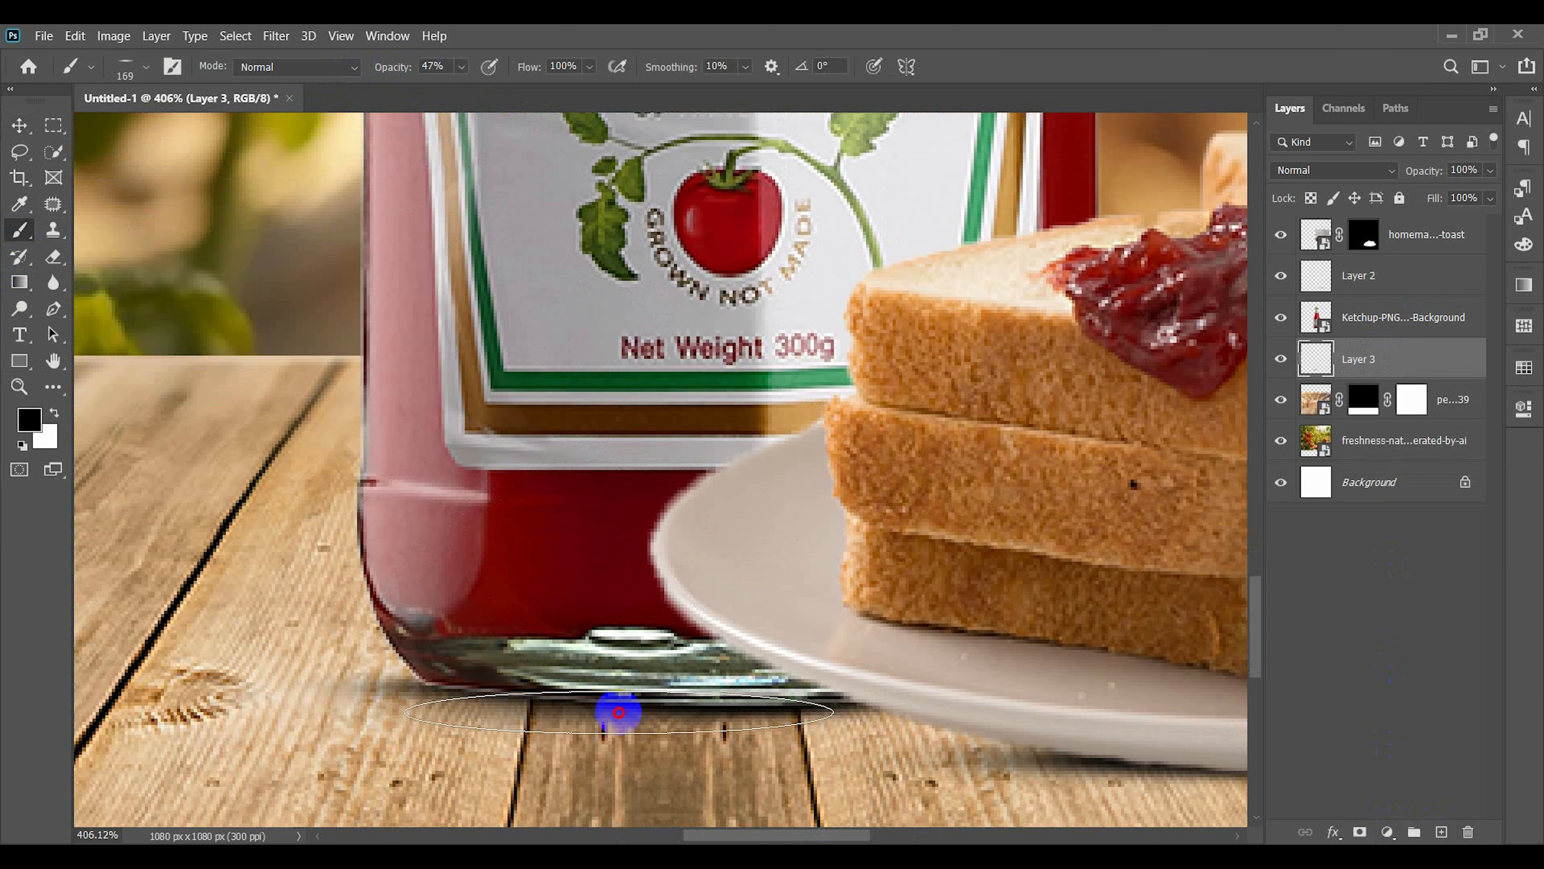
{"action": "left_click", "coordinate": [19, 123]}
{"action": "key", "text": "Up"}
{"action": "key", "text": "Up"}
{"action": "key", "text": "ctrl+0"}
- Add a Curves adjustment clipped to the ketchup layer and lower the curve to darken the bottle
{"action": "left_click", "coordinate": [1362, 318]}
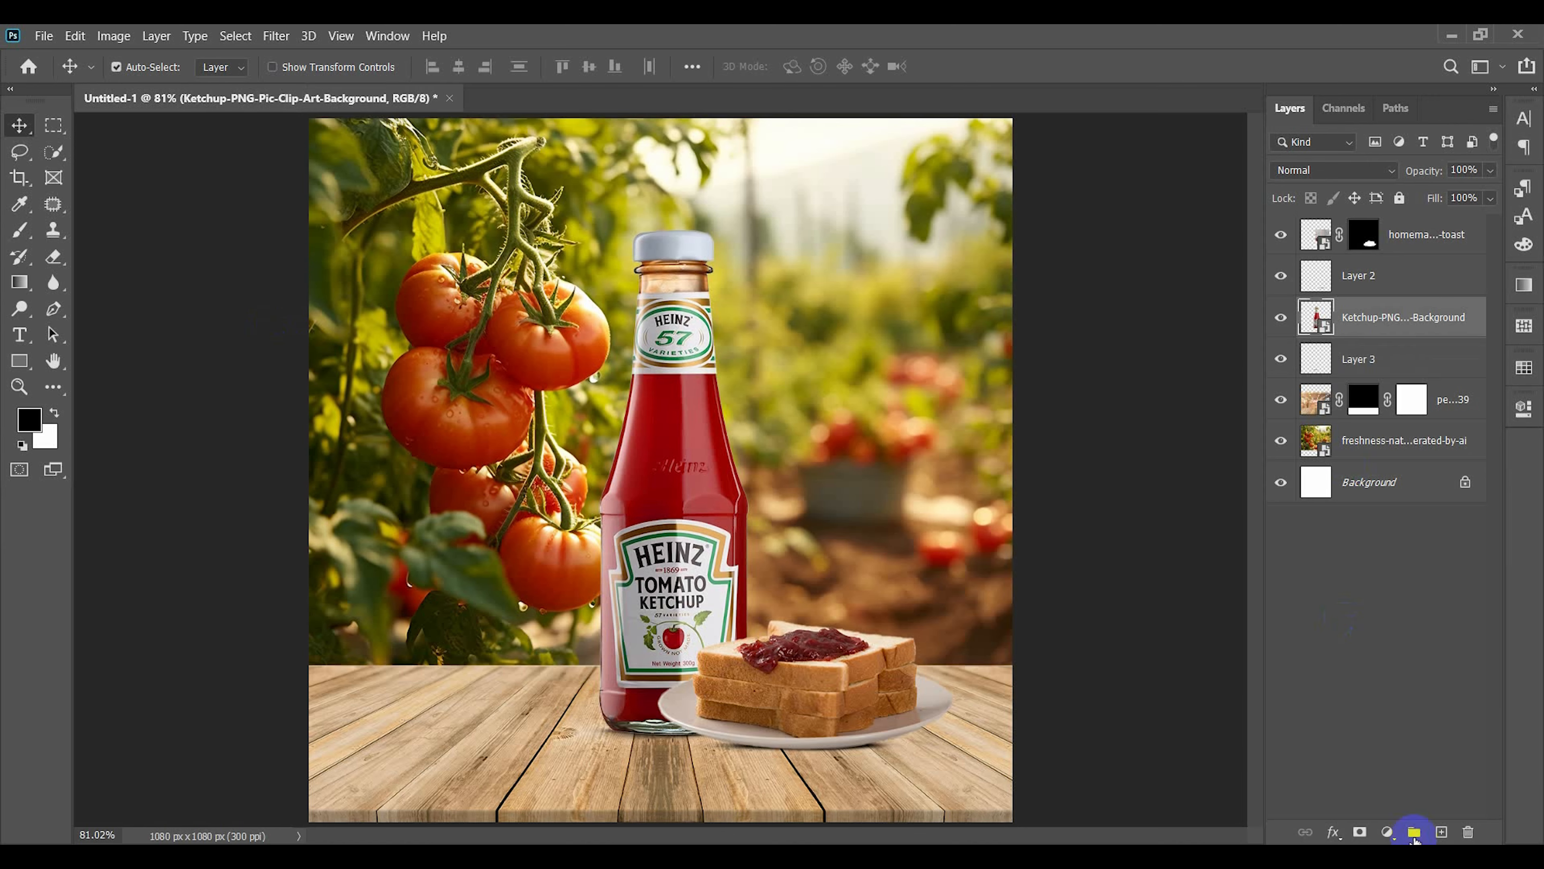
{"action": "left_click", "coordinate": [1386, 831]}
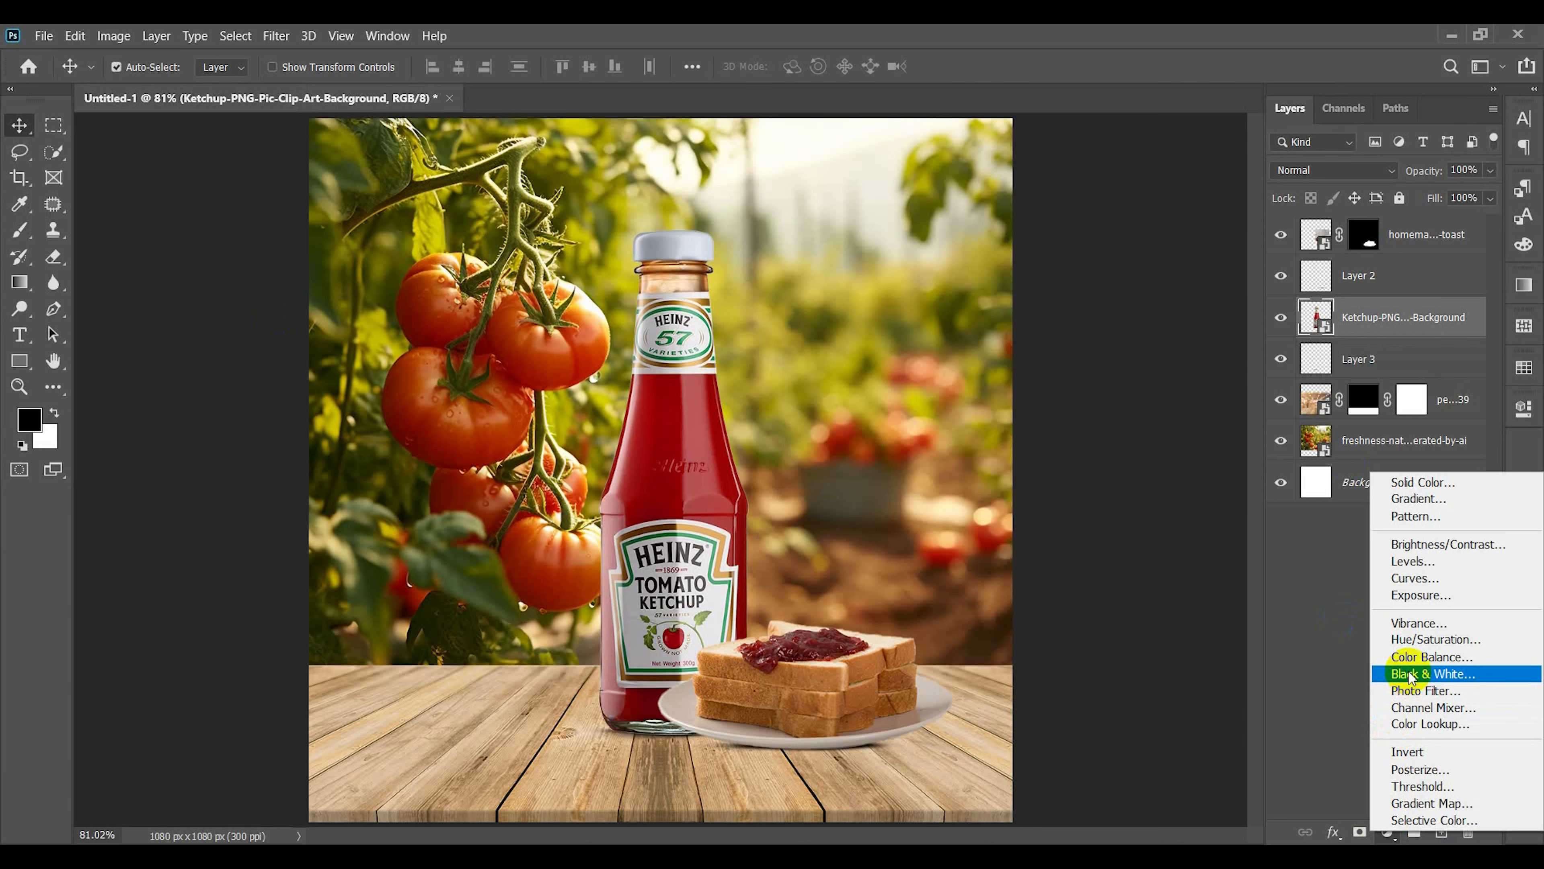
{"action": "left_click", "coordinate": [1410, 579]}
{"action": "left_click_drag", "start_coordinate": [1396, 514], "coordinate": [1480, 552]}
{"action": "left_click", "coordinate": [1352, 744]}
{"action": "left_click", "coordinate": [1474, 401]}
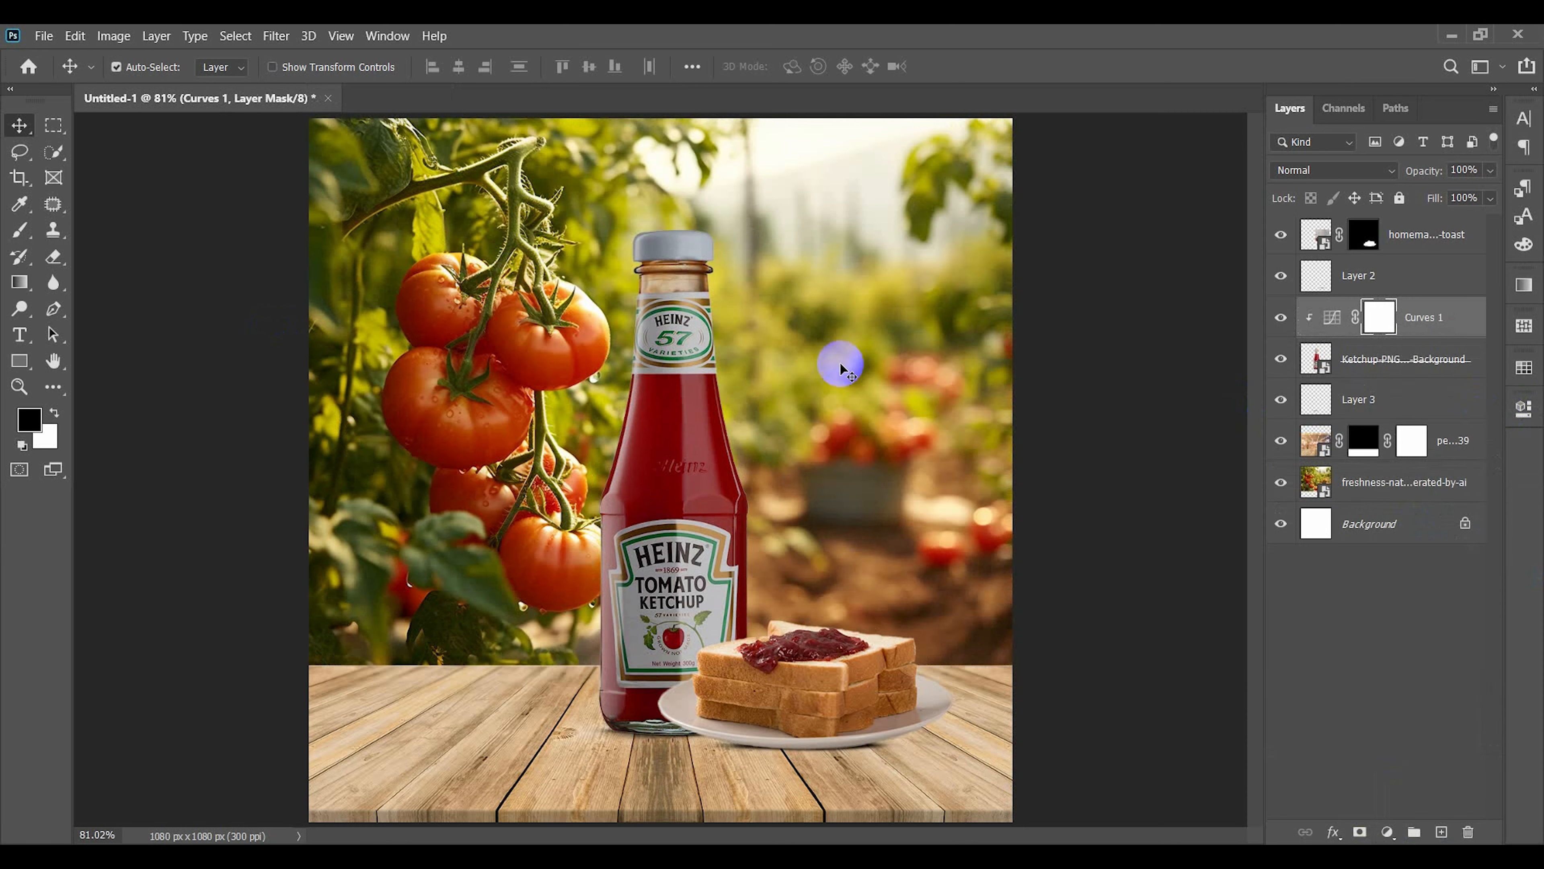
- Paint black on the Curves mask with a soft 23 px brush at 100% opacity along the cap's rim and the bottle's right edge
{"action": "scroll", "coordinate": [739, 283], "scroll_direction": "up", "scroll_amount": 5}
{"action": "left_click_drag", "start_coordinate": [739, 283], "coordinate": [795, 429]}
{"action": "key", "text": "b"}
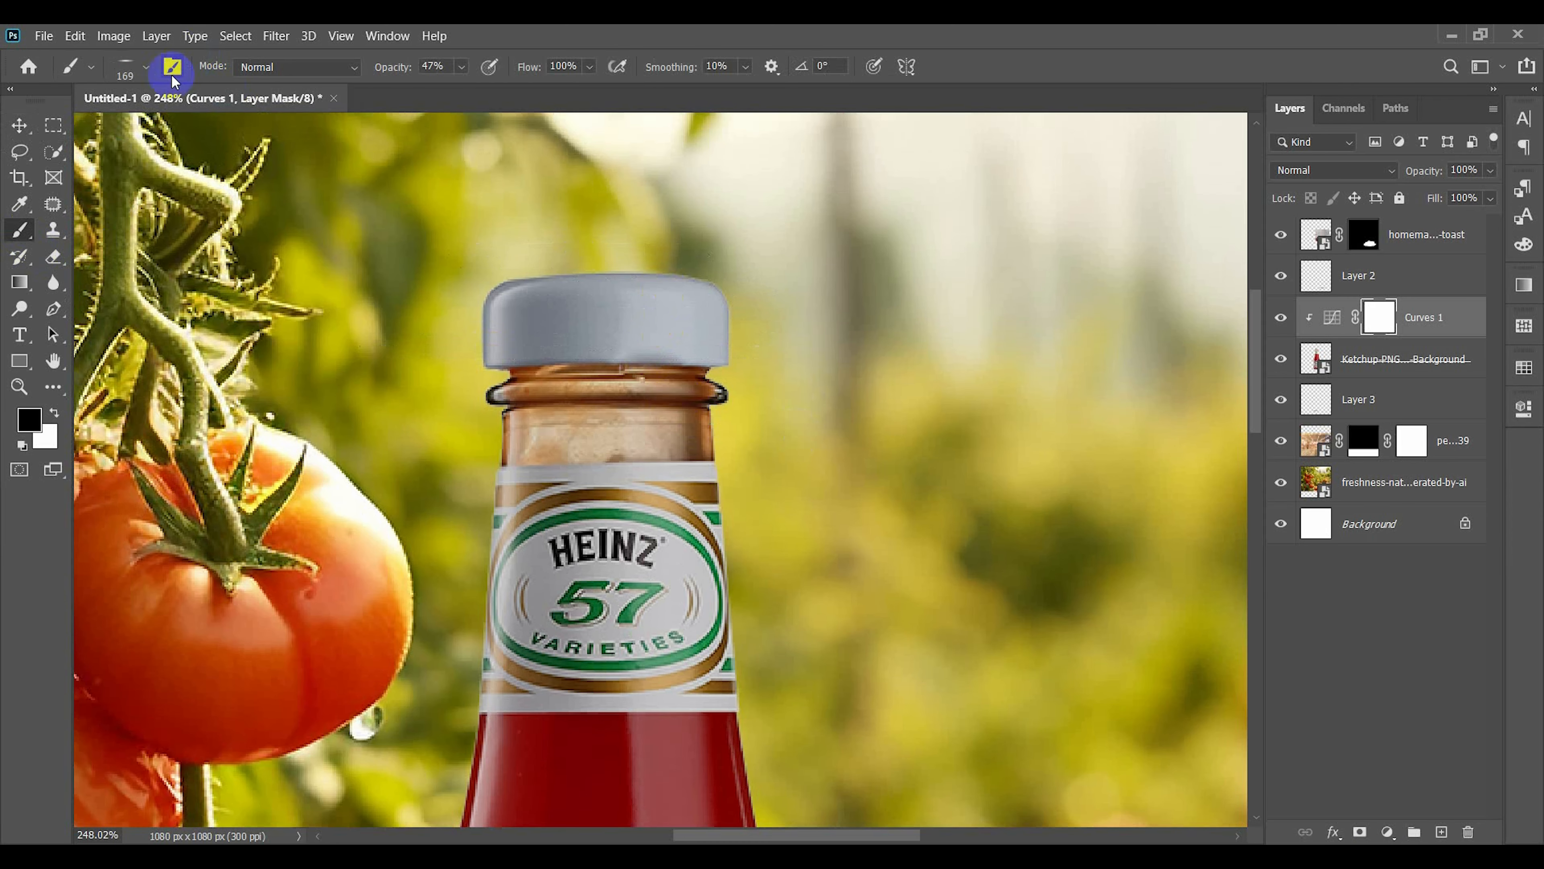
{"action": "left_click", "coordinate": [146, 66]}
{"action": "left_click", "coordinate": [28, 561]}
{"action": "left_click_drag", "start_coordinate": [803, 350], "coordinate": [678, 349]}
{"action": "left_click_drag", "start_coordinate": [394, 67], "coordinate": [626, 95]}
{"action": "left_click_drag", "start_coordinate": [710, 275], "coordinate": [653, 271]}
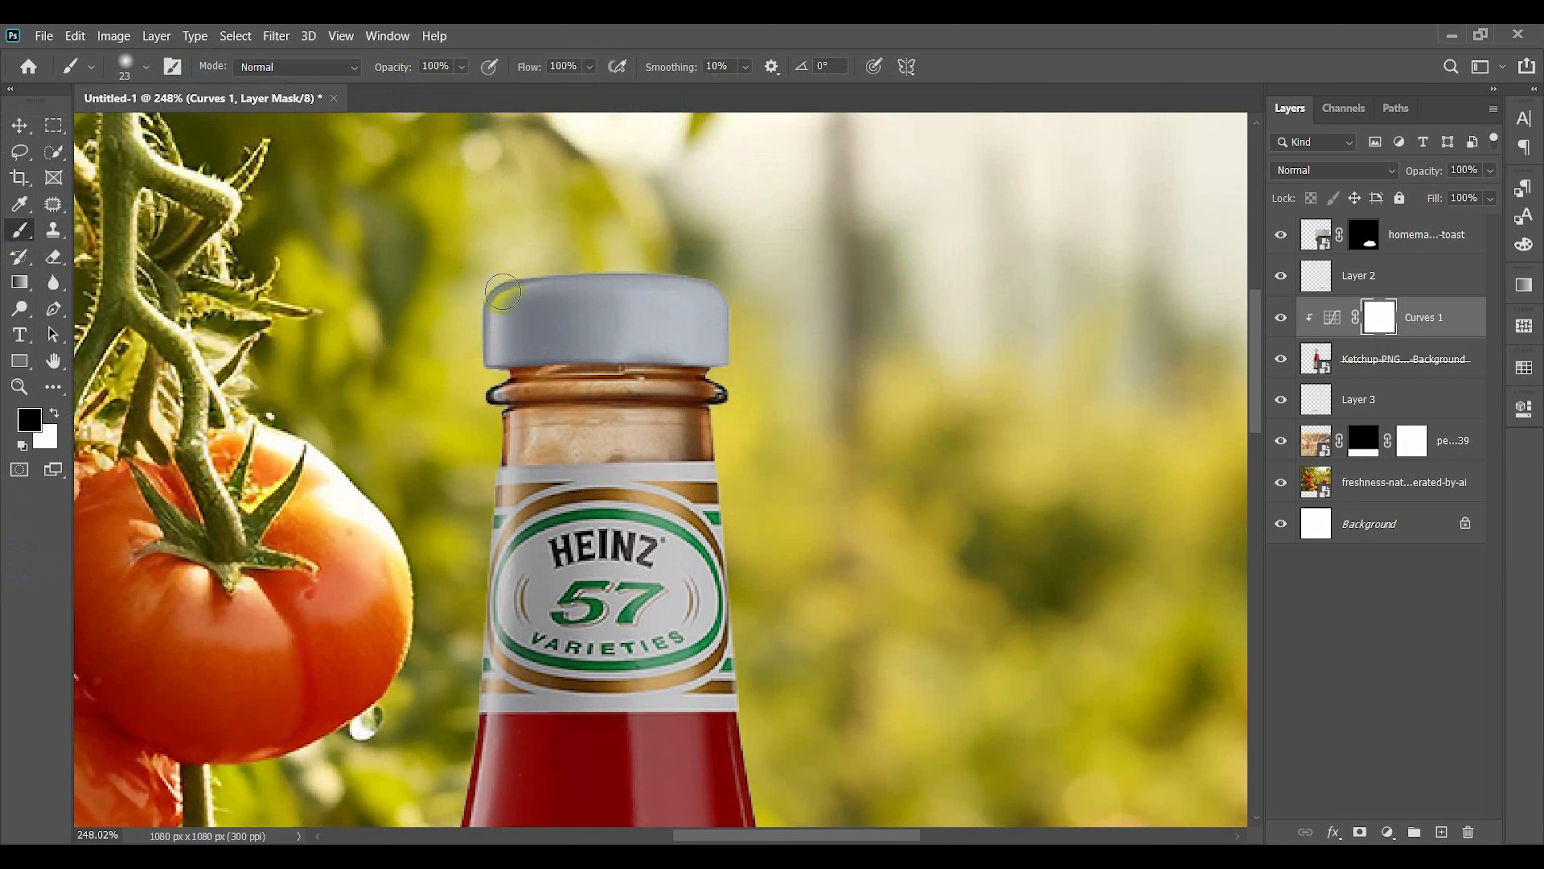
{"action": "mouse_move", "coordinate": [501, 290]}
{"action": "left_mouse_down"}
{"action": "mouse_move", "coordinate": [555, 268]}
{"action": "mouse_move", "coordinate": [652, 266]}
{"action": "left_mouse_up"}
{"action": "scroll", "coordinate": [731, 232], "scroll_direction": "down", "scroll_amount": 2}
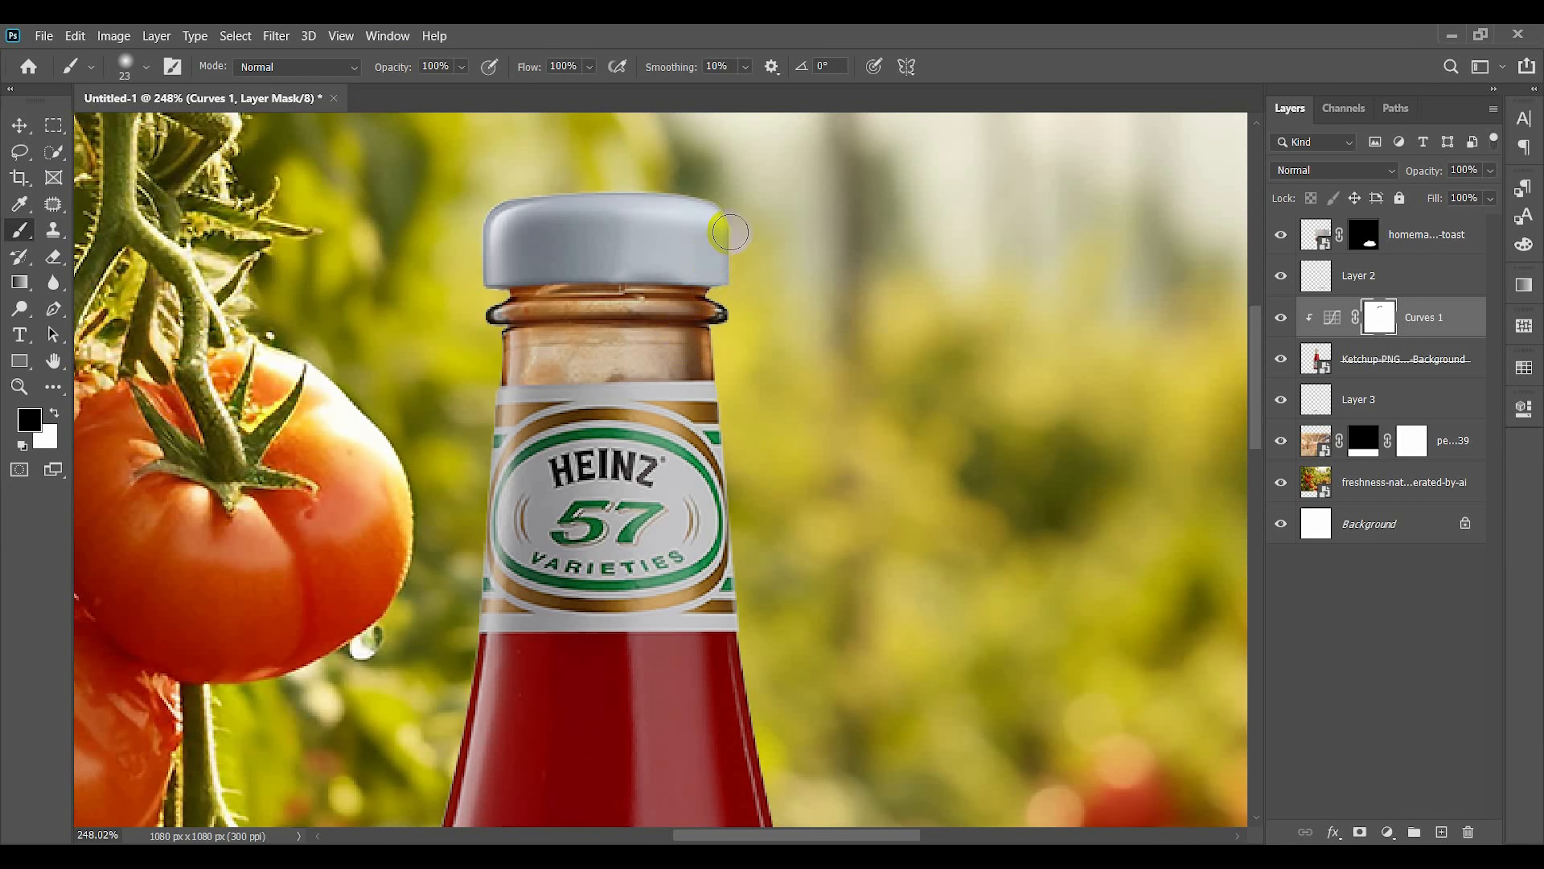
{"action": "scroll", "coordinate": [724, 509], "scroll_direction": "down", "scroll_amount": 5}
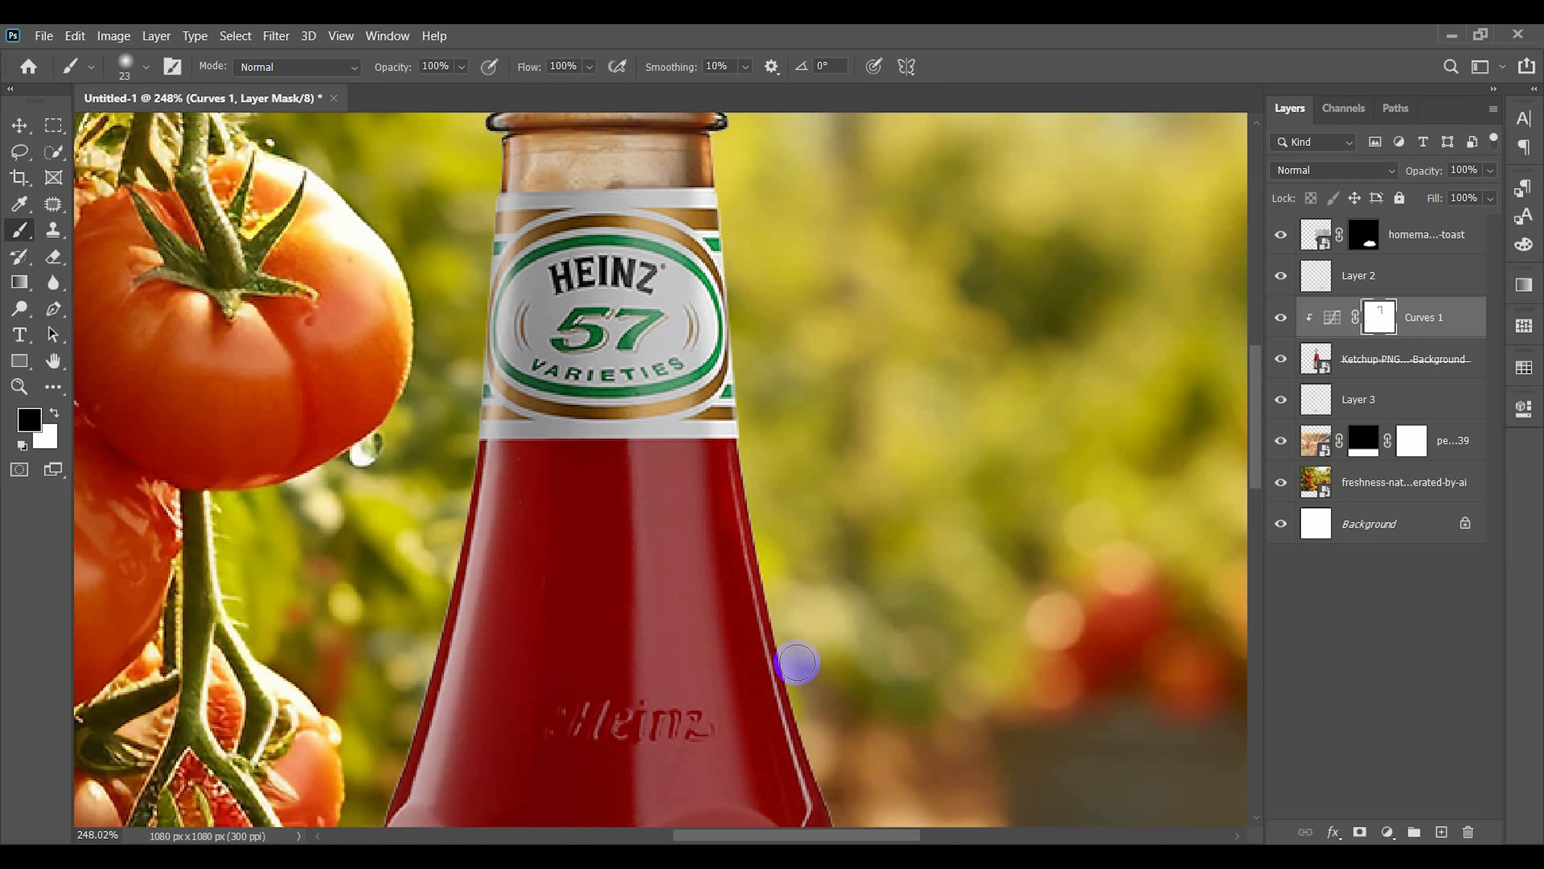
{"action": "scroll", "coordinate": [738, 283], "scroll_direction": "down", "scroll_amount": 7}
{"action": "scroll", "coordinate": [858, 527], "scroll_direction": "down", "scroll_amount": 4}
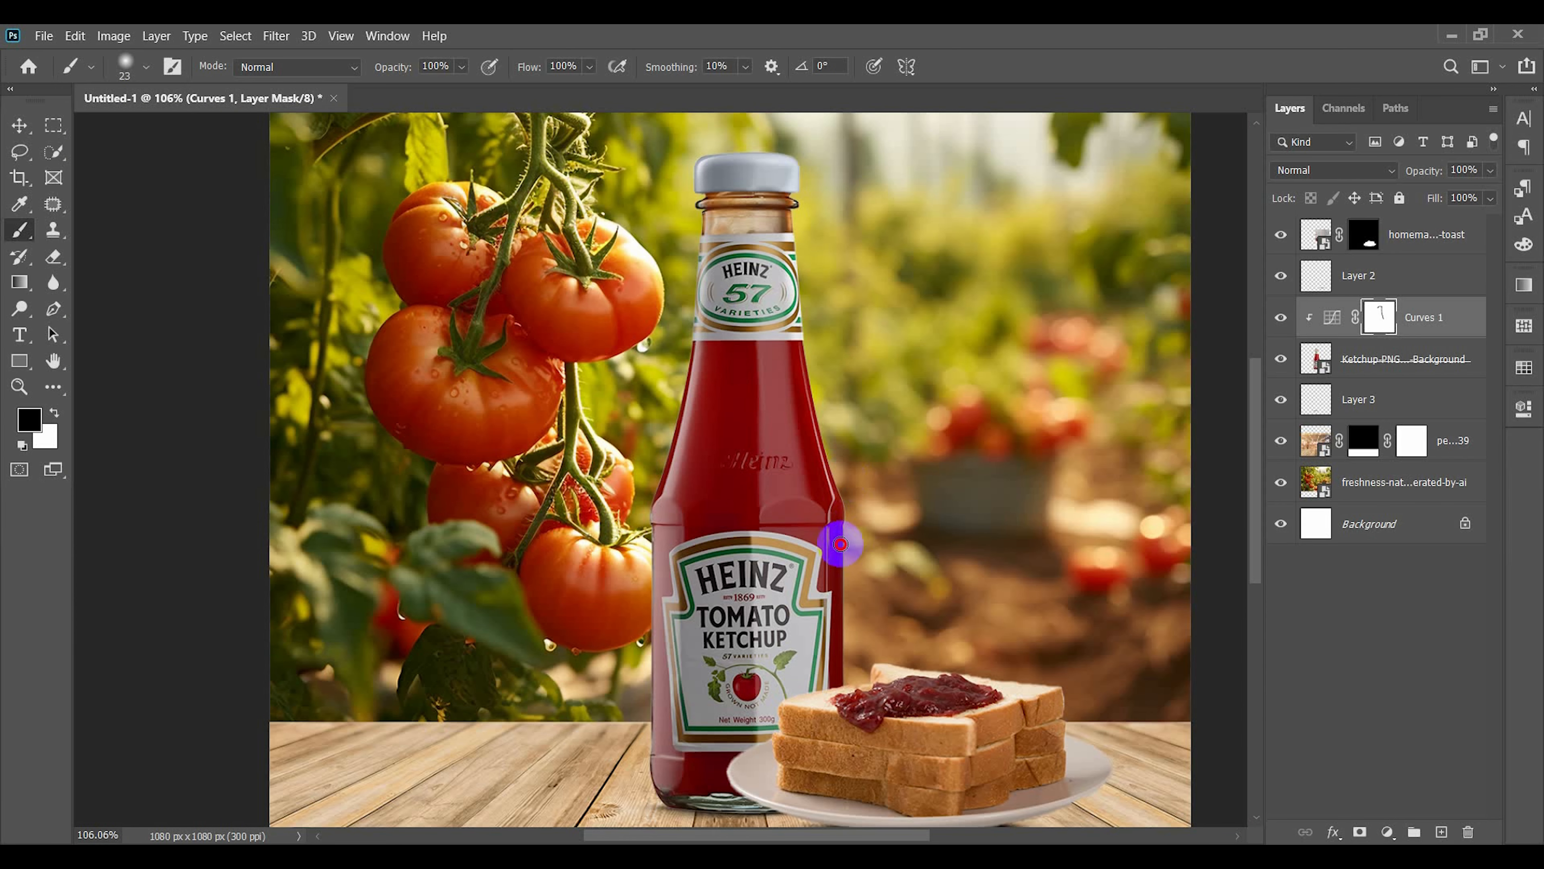
- Paint black on the Curves mask with a soft 71 px brush down the bottle's left edge from neck to base
{"action": "scroll", "coordinate": [796, 724], "scroll_direction": "up", "scroll_amount": 2}
{"action": "scroll", "coordinate": [687, 393], "scroll_direction": "up", "scroll_amount": 6}
{"action": "right_click", "coordinate": [675, 366], "text": "alt"}
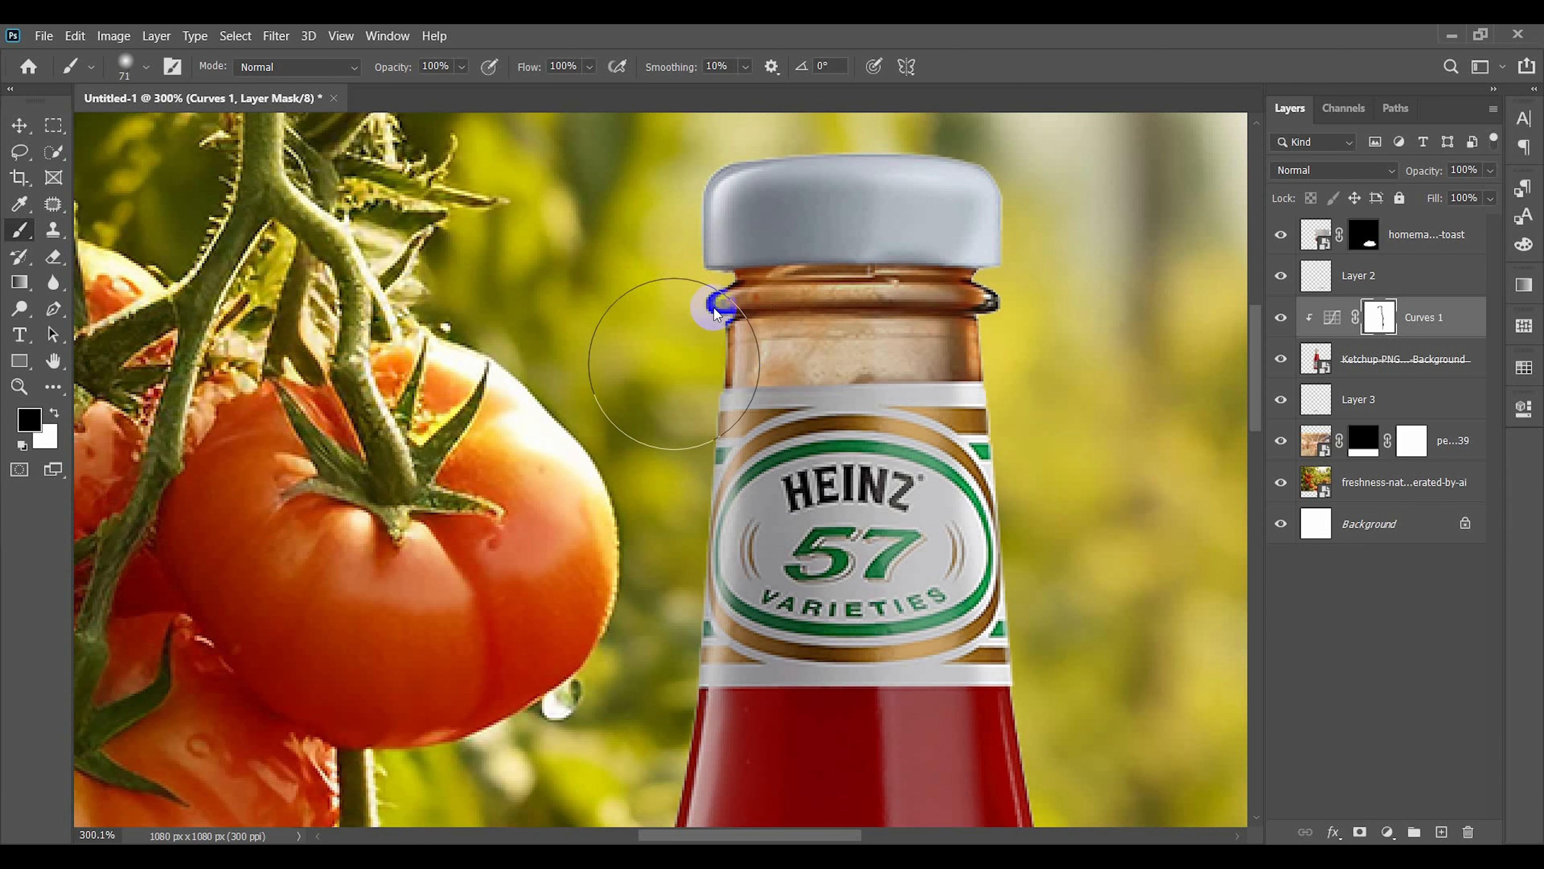
{"action": "left_click_drag", "start_coordinate": [697, 246], "coordinate": [679, 531]}
{"action": "scroll", "coordinate": [669, 517], "scroll_direction": "down", "scroll_amount": 3}
{"action": "scroll", "coordinate": [624, 713], "scroll_direction": "down", "scroll_amount": 5}
{"action": "mouse_move", "coordinate": [663, 474]}
{"action": "left_mouse_down"}
{"action": "mouse_move", "coordinate": [623, 713]}
{"action": "mouse_move", "coordinate": [573, 722]}
{"action": "left_mouse_up"}
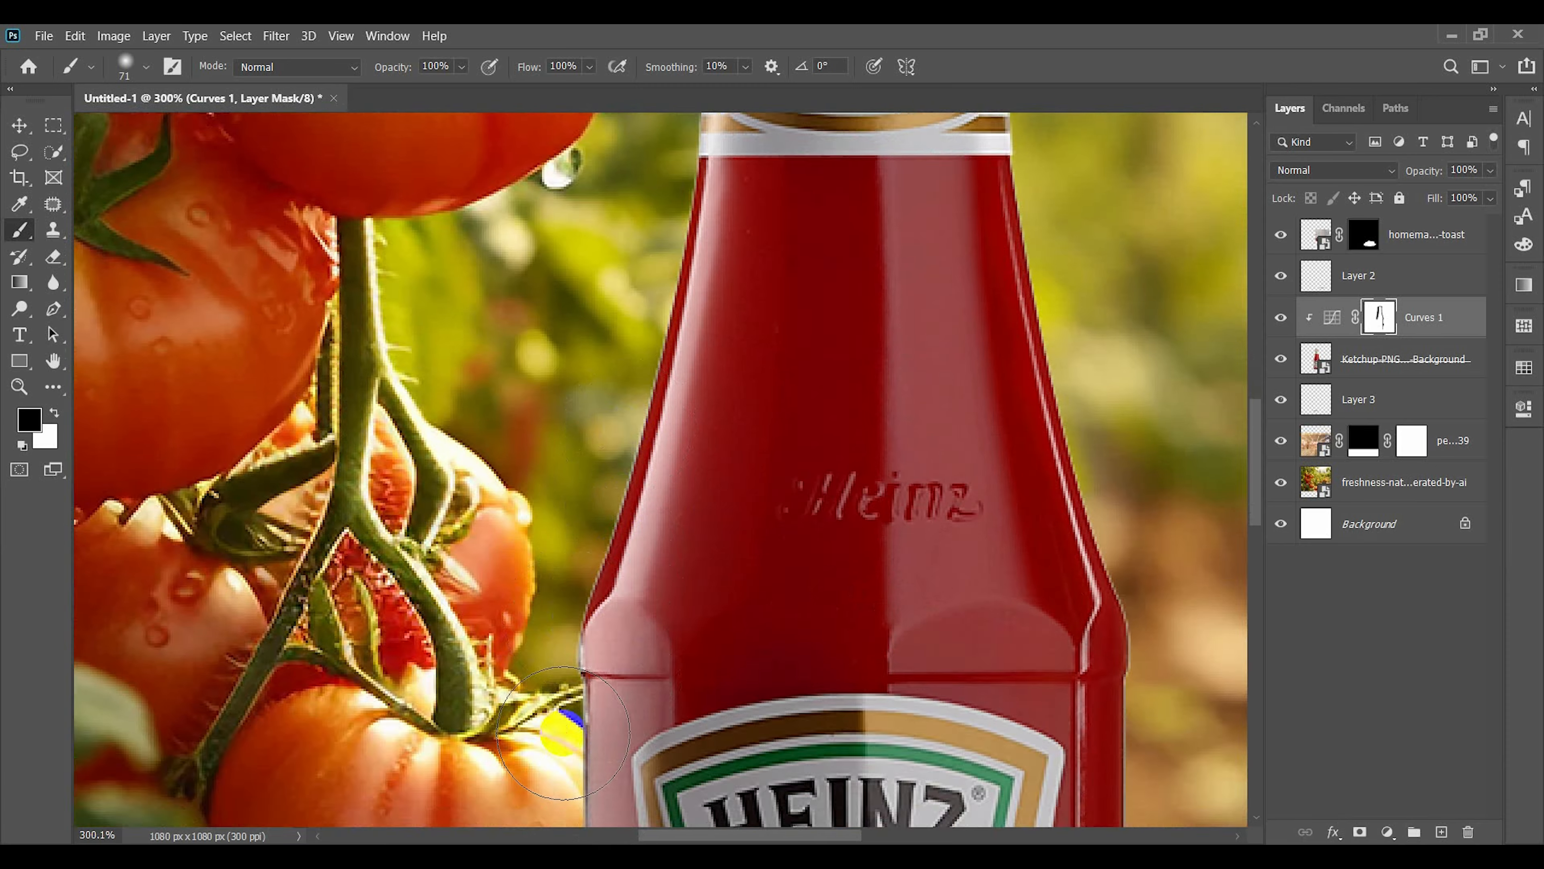
{"action": "scroll", "coordinate": [572, 721], "scroll_direction": "down", "scroll_amount": 8}
{"action": "left_click_drag", "start_coordinate": [569, 444], "coordinate": [572, 817]}
{"action": "scroll", "coordinate": [602, 803], "scroll_direction": "down", "scroll_amount": 3}
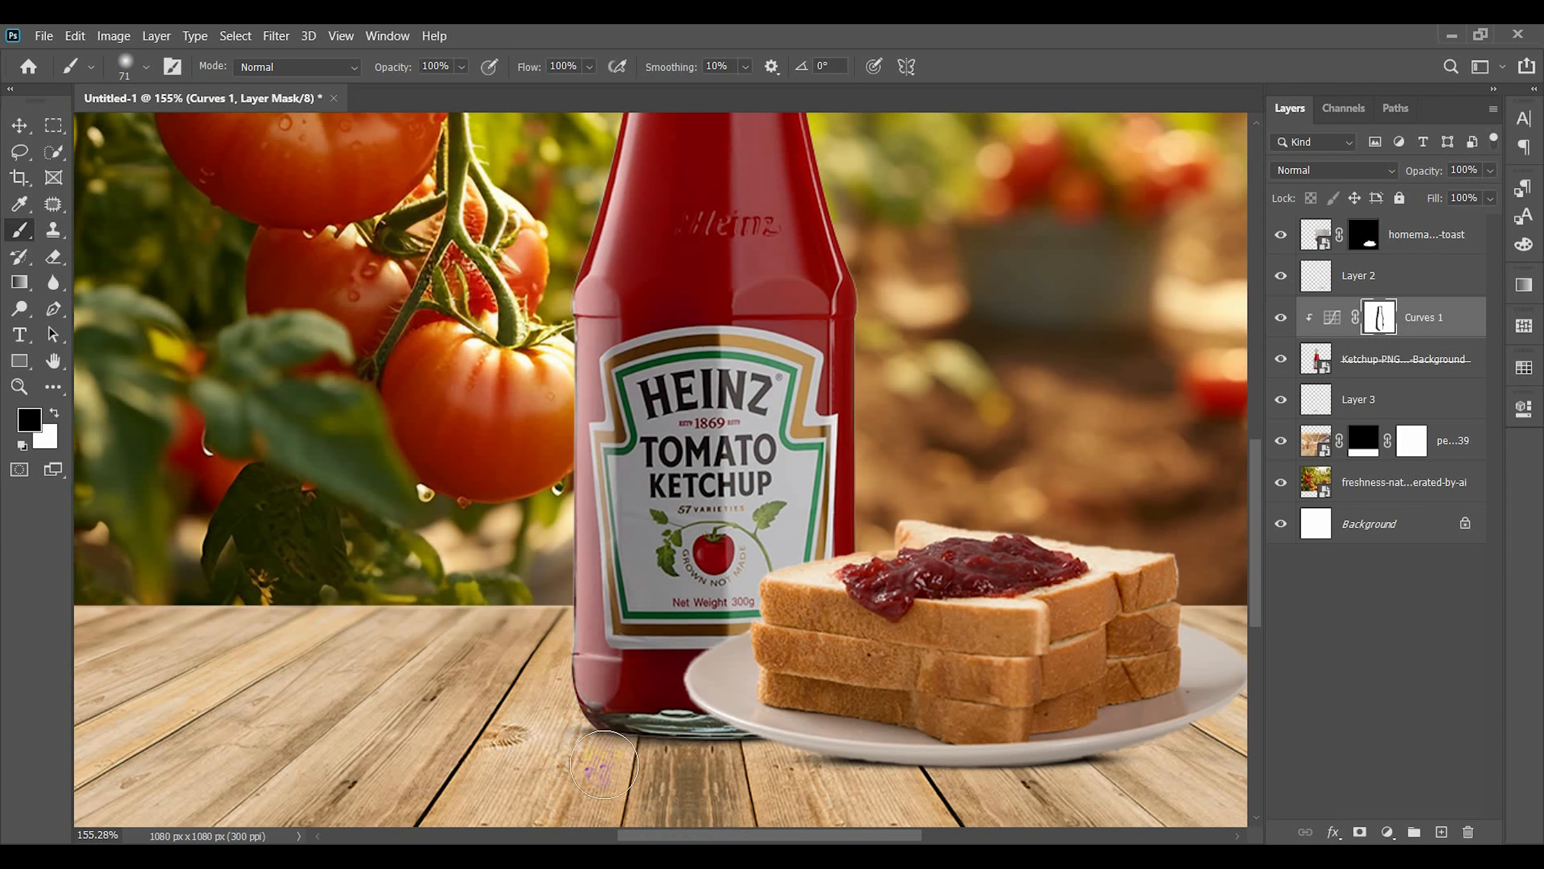
- Dab black over the bottle's body on the Curves mask with soft brushes of 587 to 869 px, reducing the brush opacity to 28%
{"action": "scroll", "coordinate": [645, 790], "scroll_direction": "down", "scroll_amount": 3}
{"action": "right_click", "coordinate": [629, 428], "text": "alt"}
{"action": "scroll", "coordinate": [913, 431], "scroll_direction": "up", "scroll_amount": 2}
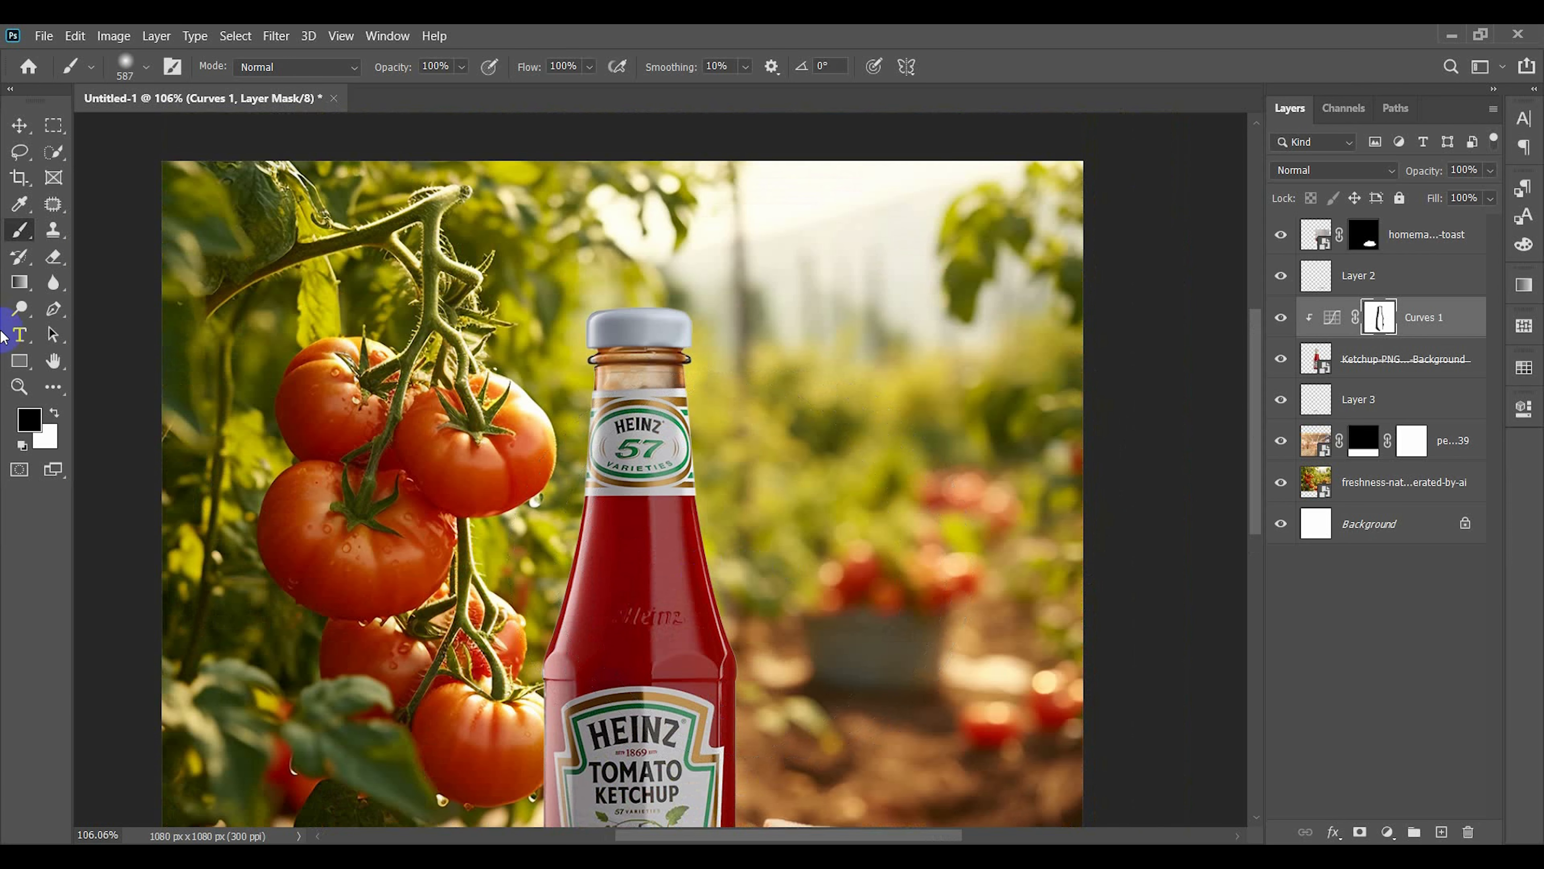
{"action": "left_click", "coordinate": [613, 576]}
{"action": "scroll", "coordinate": [613, 578], "scroll_direction": "down", "scroll_amount": 3}
{"action": "right_click", "coordinate": [612, 581], "text": "alt"}
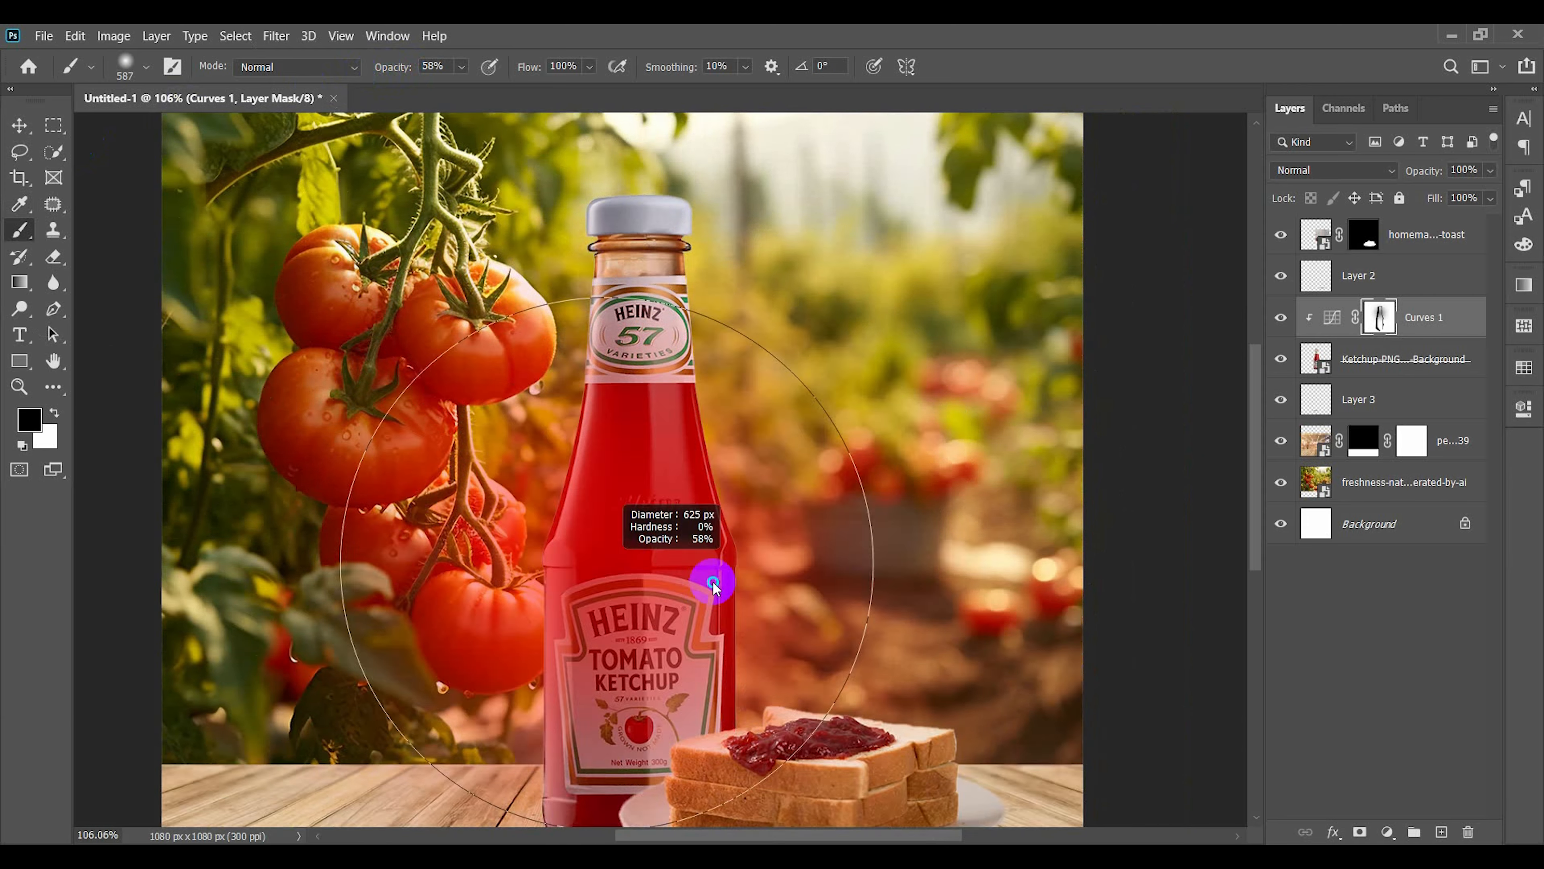
{"action": "scroll", "coordinate": [696, 579], "scroll_direction": "down", "scroll_amount": 5}
{"action": "left_click", "coordinate": [665, 417]}
{"action": "left_click", "coordinate": [418, 61]}
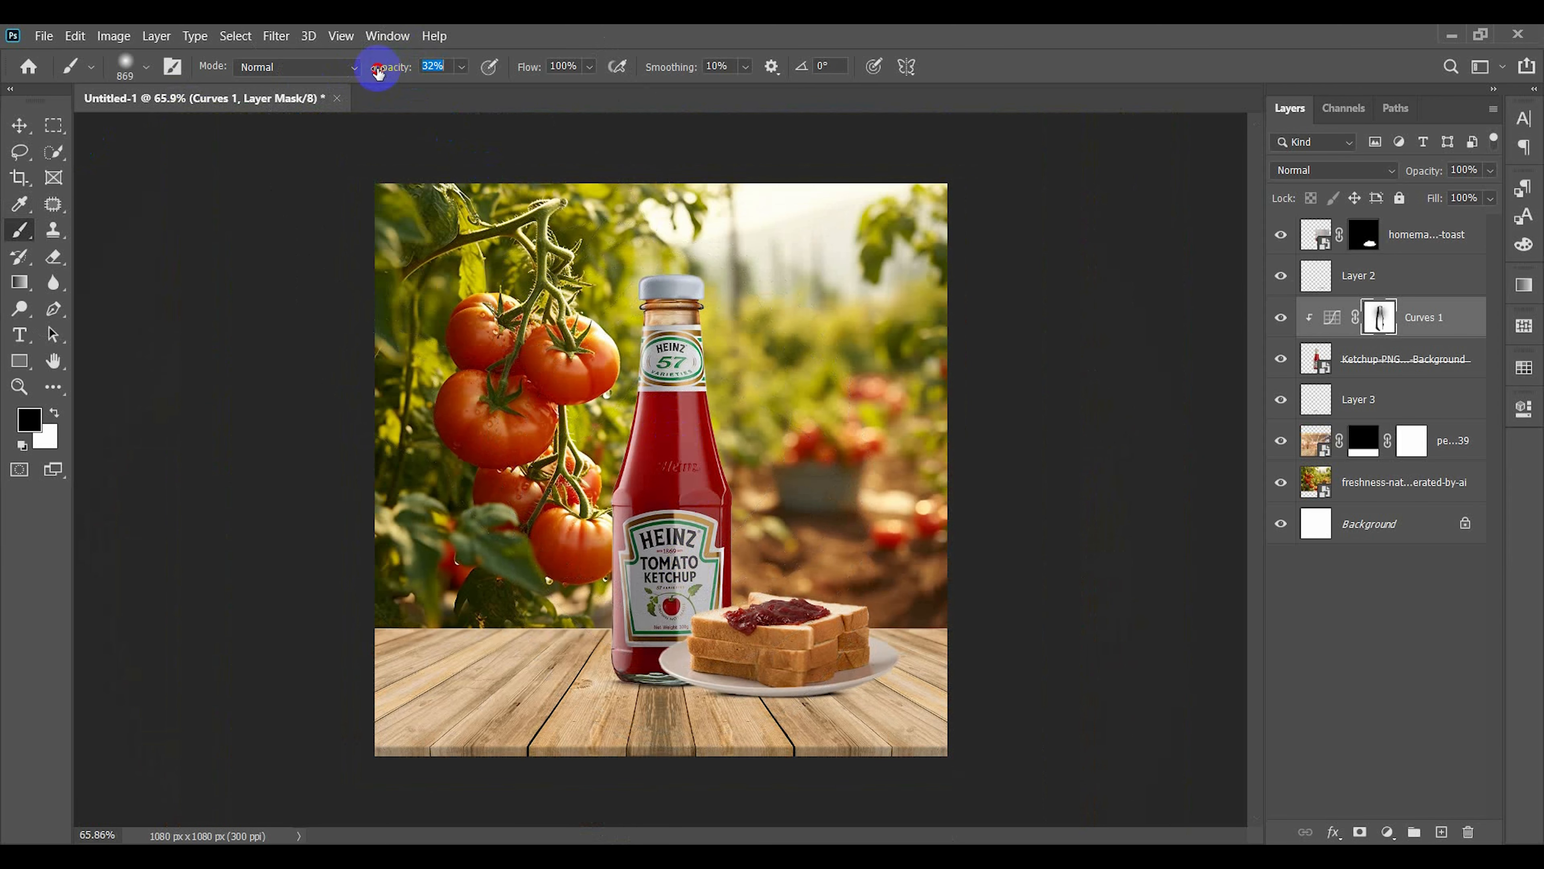
{"action": "left_click_drag", "start_coordinate": [377, 69], "coordinate": [375, 69]}
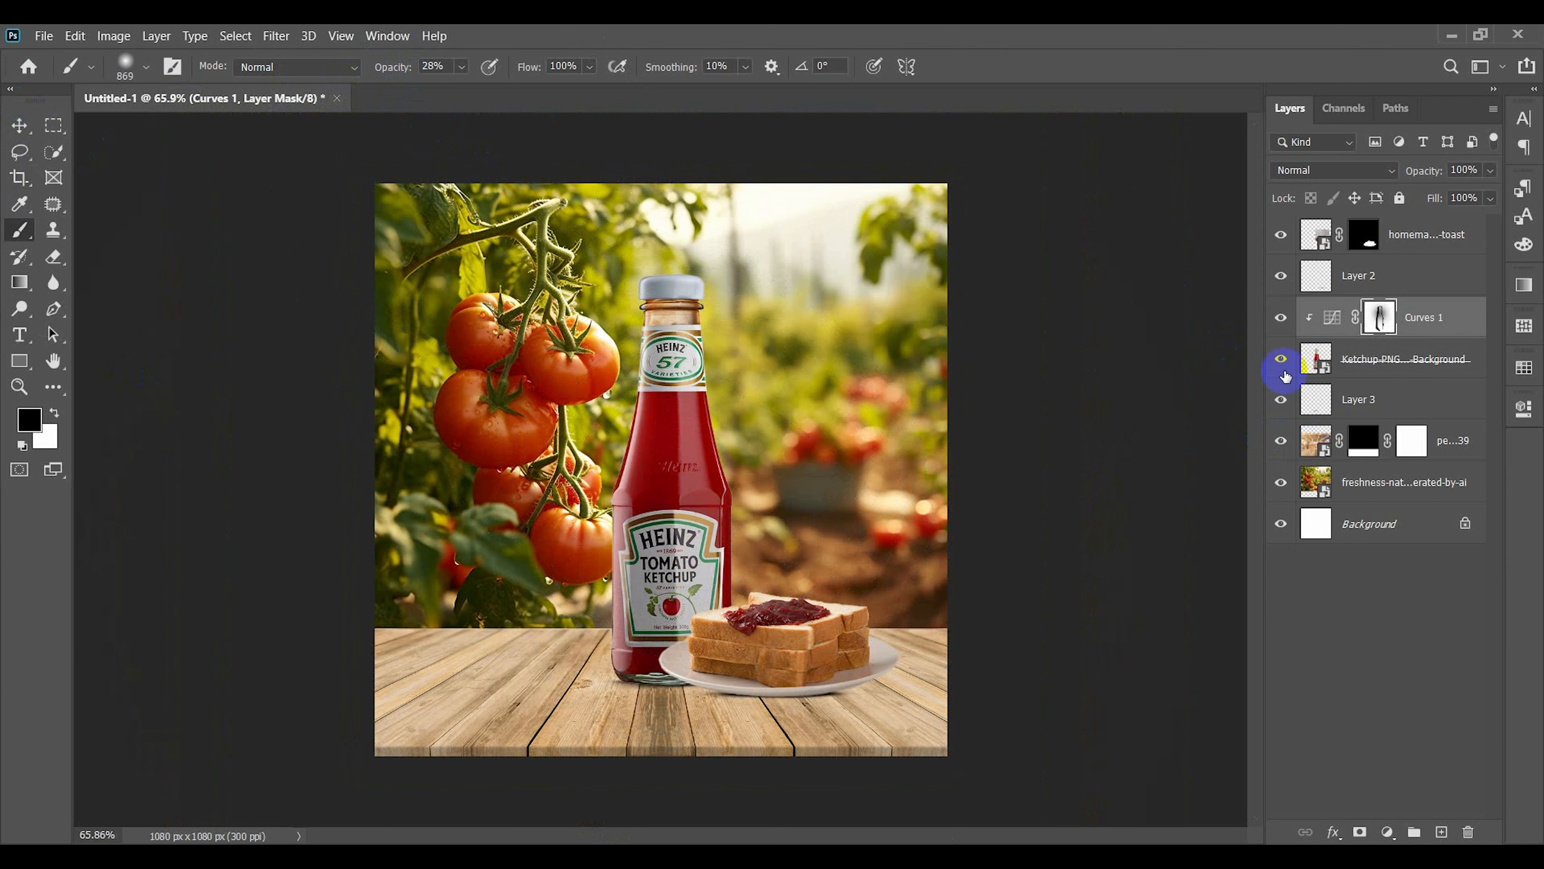
- Toggle the Curves adjustment off and on to compare the bottle's shading, and examine the bottle up close
{"action": "left_click", "coordinate": [1280, 318]}
{"action": "left_click", "coordinate": [1281, 319]}
{"action": "left_click", "coordinate": [1280, 321]}
{"action": "left_click", "coordinate": [20, 128]}
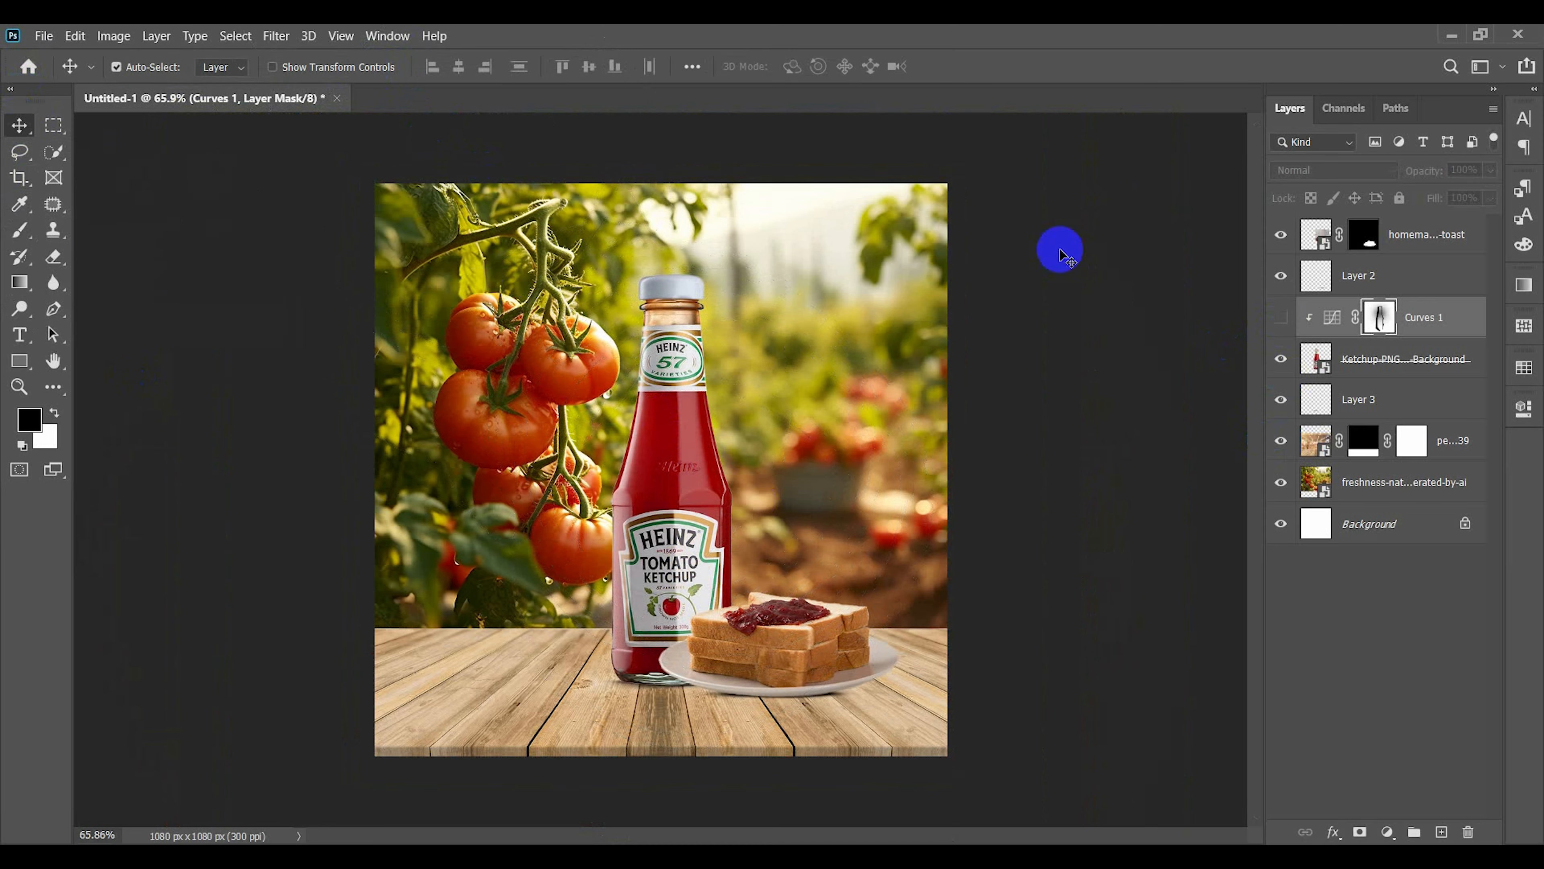
{"action": "left_click", "coordinate": [1280, 319]}
{"action": "scroll", "coordinate": [744, 370], "scroll_direction": "up", "scroll_amount": 4}
{"action": "left_click_drag", "start_coordinate": [834, 304], "coordinate": [729, 403]}
{"action": "scroll", "coordinate": [608, 402], "scroll_direction": "up", "scroll_amount": 5}
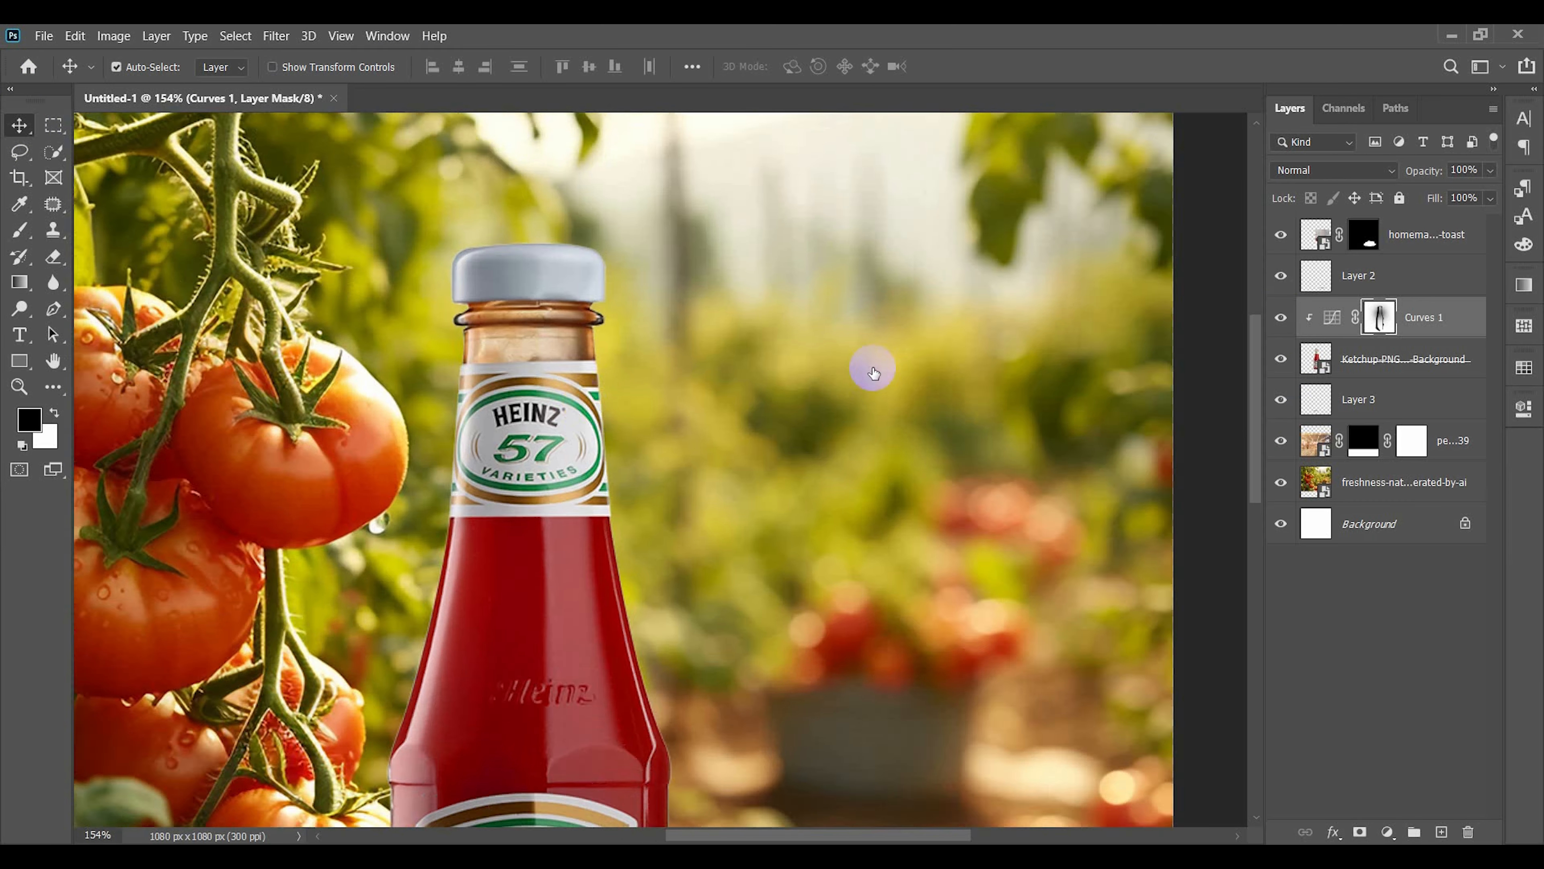
{"action": "scroll", "coordinate": [624, 534], "scroll_direction": "down", "scroll_amount": 4}
- Add a Solid Color fill in off-white sampled from the bright sky, clip it to the ketchup layer and invert its mask
{"action": "left_click", "coordinate": [1407, 364]}
{"action": "left_click", "coordinate": [1387, 832]}
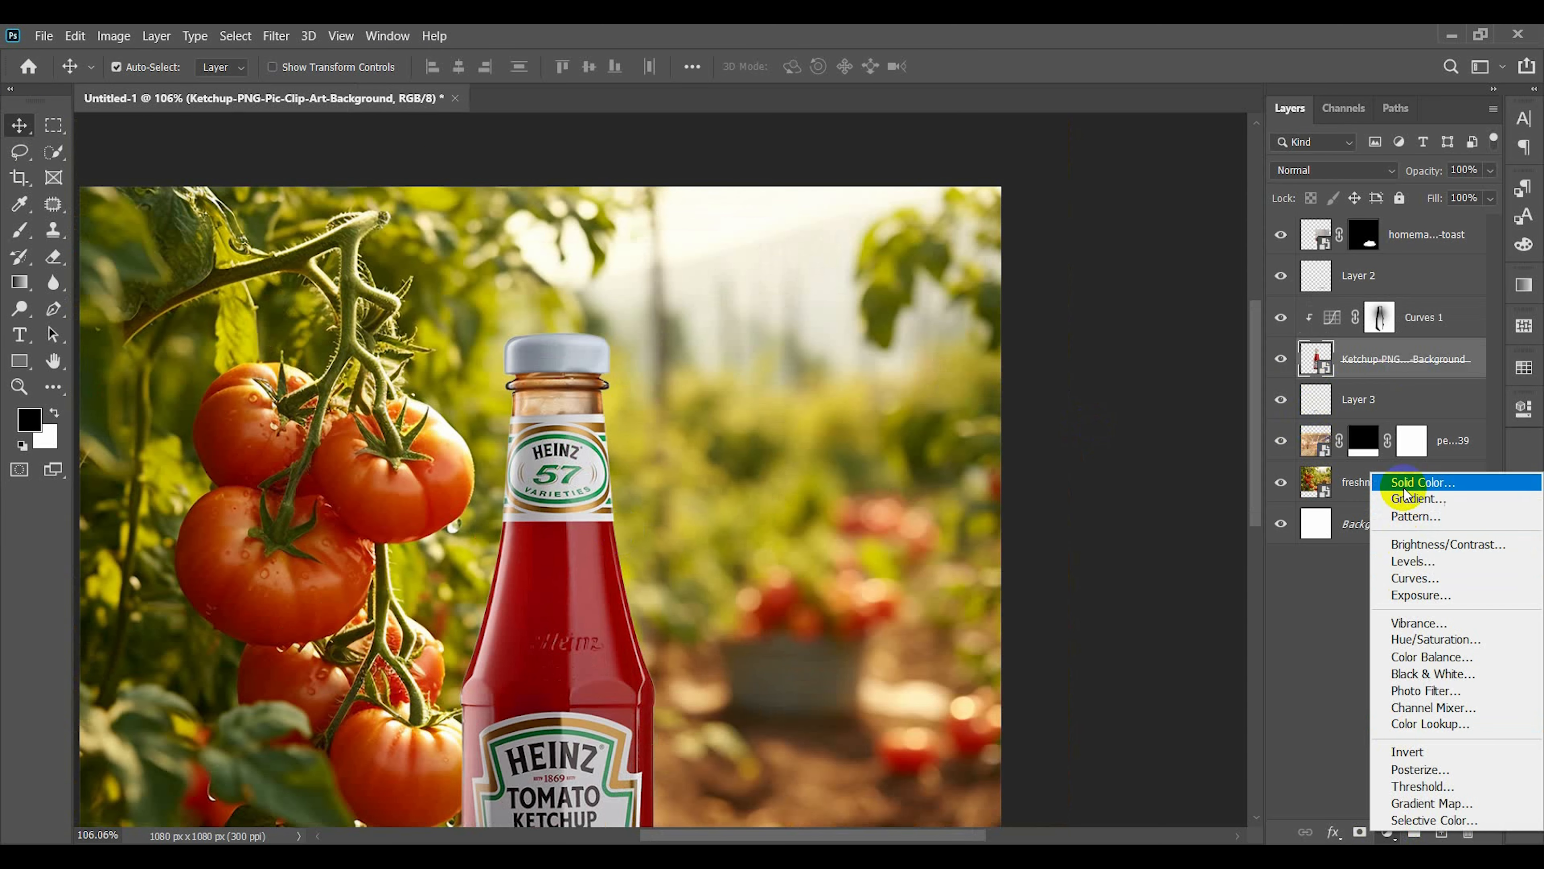
{"action": "left_click", "coordinate": [1410, 486]}
{"action": "left_click", "coordinate": [681, 226]}
{"action": "left_click", "coordinate": [1447, 435]}
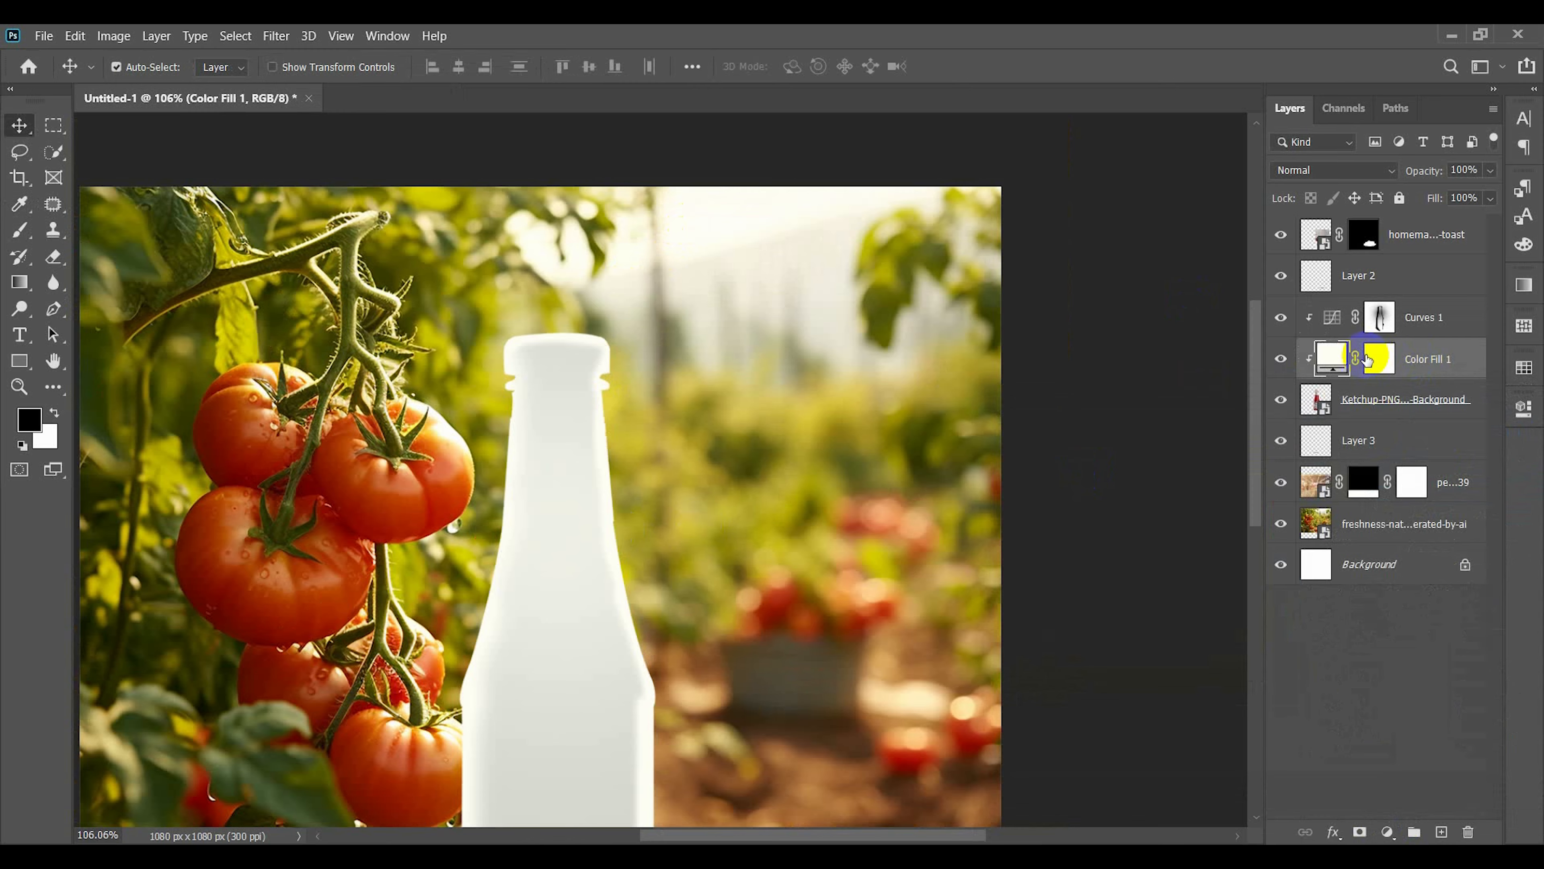
{"action": "key", "text": "ctrl+i"}
- Paint white on the colour fill's mask with a soft 23 px brush at 100% opacity along the cap's rim and the neck's right edge
{"action": "left_click", "coordinate": [20, 231]}
{"action": "scroll", "coordinate": [545, 346], "scroll_direction": "up", "scroll_amount": 10}
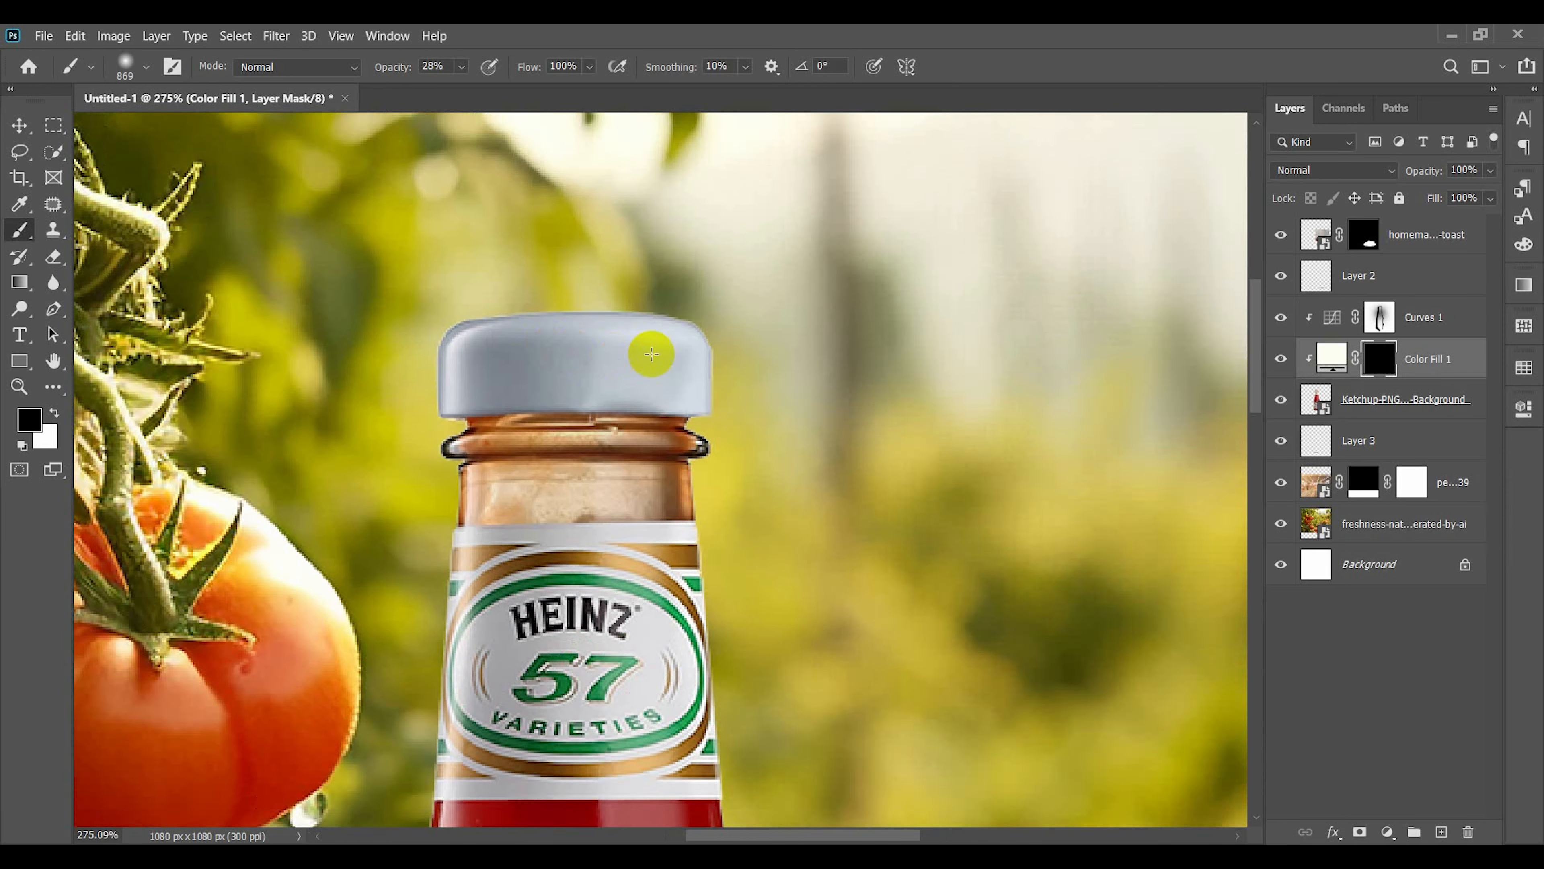
{"action": "mouse_move", "coordinate": [676, 358]}
{"action": "left_mouse_down"}
{"action": "mouse_move", "coordinate": [123, 313]}
{"action": "mouse_move", "coordinate": [318, 348]}
{"action": "mouse_move", "coordinate": [260, 344]}
{"action": "left_mouse_up"}
{"action": "left_click_drag", "start_coordinate": [571, 327], "coordinate": [569, 616]}
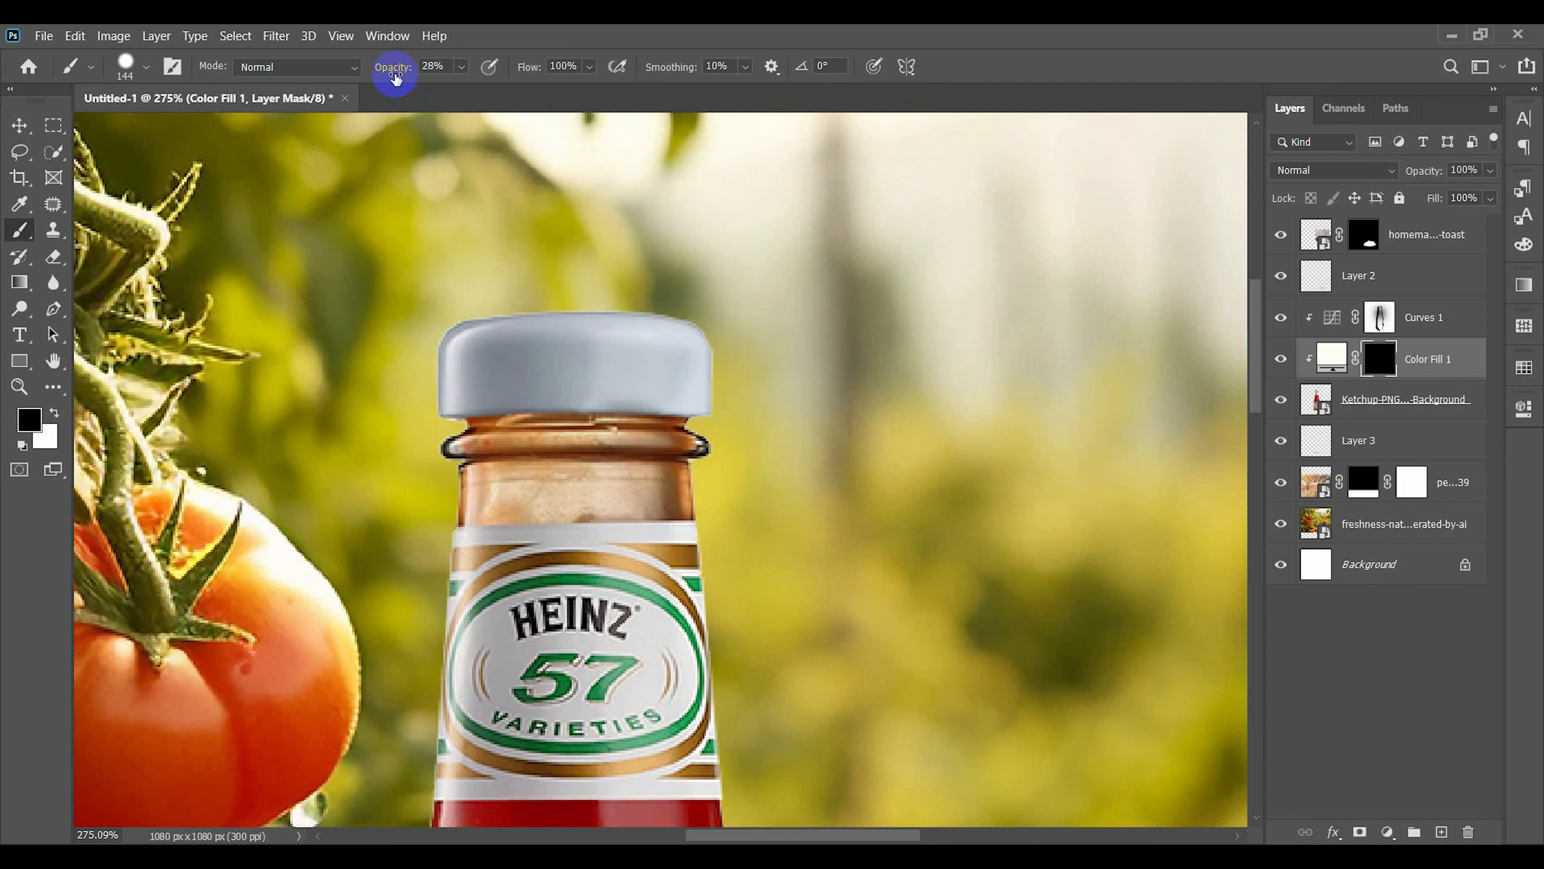
{"action": "left_click_drag", "start_coordinate": [396, 72], "coordinate": [639, 72]}
{"action": "mouse_move", "coordinate": [601, 237]}
{"action": "left_mouse_down"}
{"action": "mouse_move", "coordinate": [612, 442]}
{"action": "mouse_move", "coordinate": [611, 84]}
{"action": "left_mouse_up"}
{"action": "left_click_drag", "start_coordinate": [630, 482], "coordinate": [640, 273]}
{"action": "left_click_drag", "start_coordinate": [710, 360], "coordinate": [546, 363]}
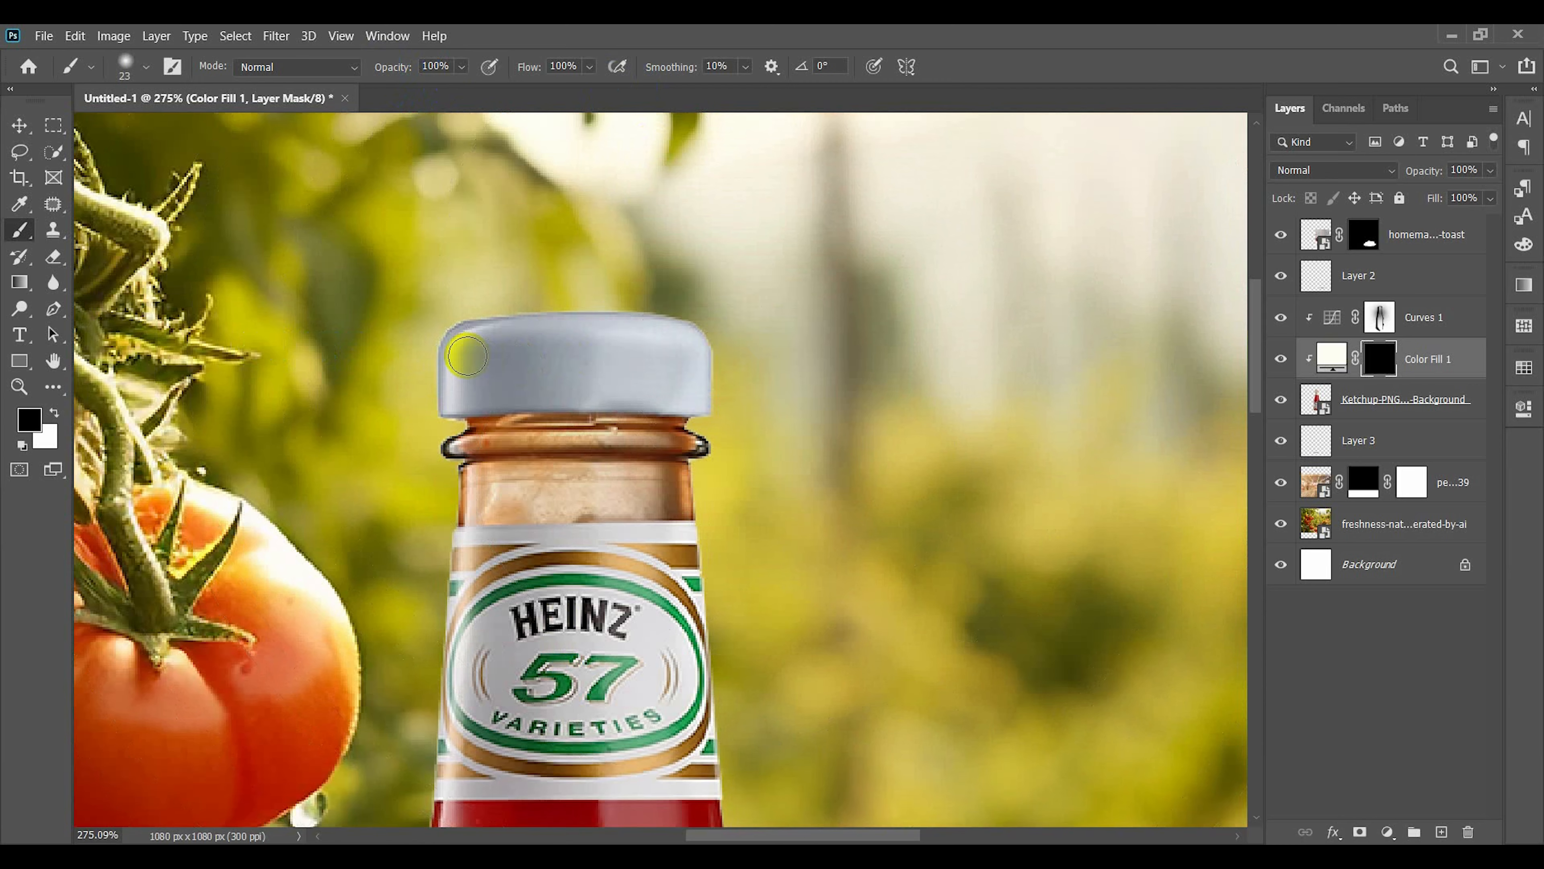
{"action": "left_click_drag", "start_coordinate": [532, 303], "coordinate": [671, 319]}
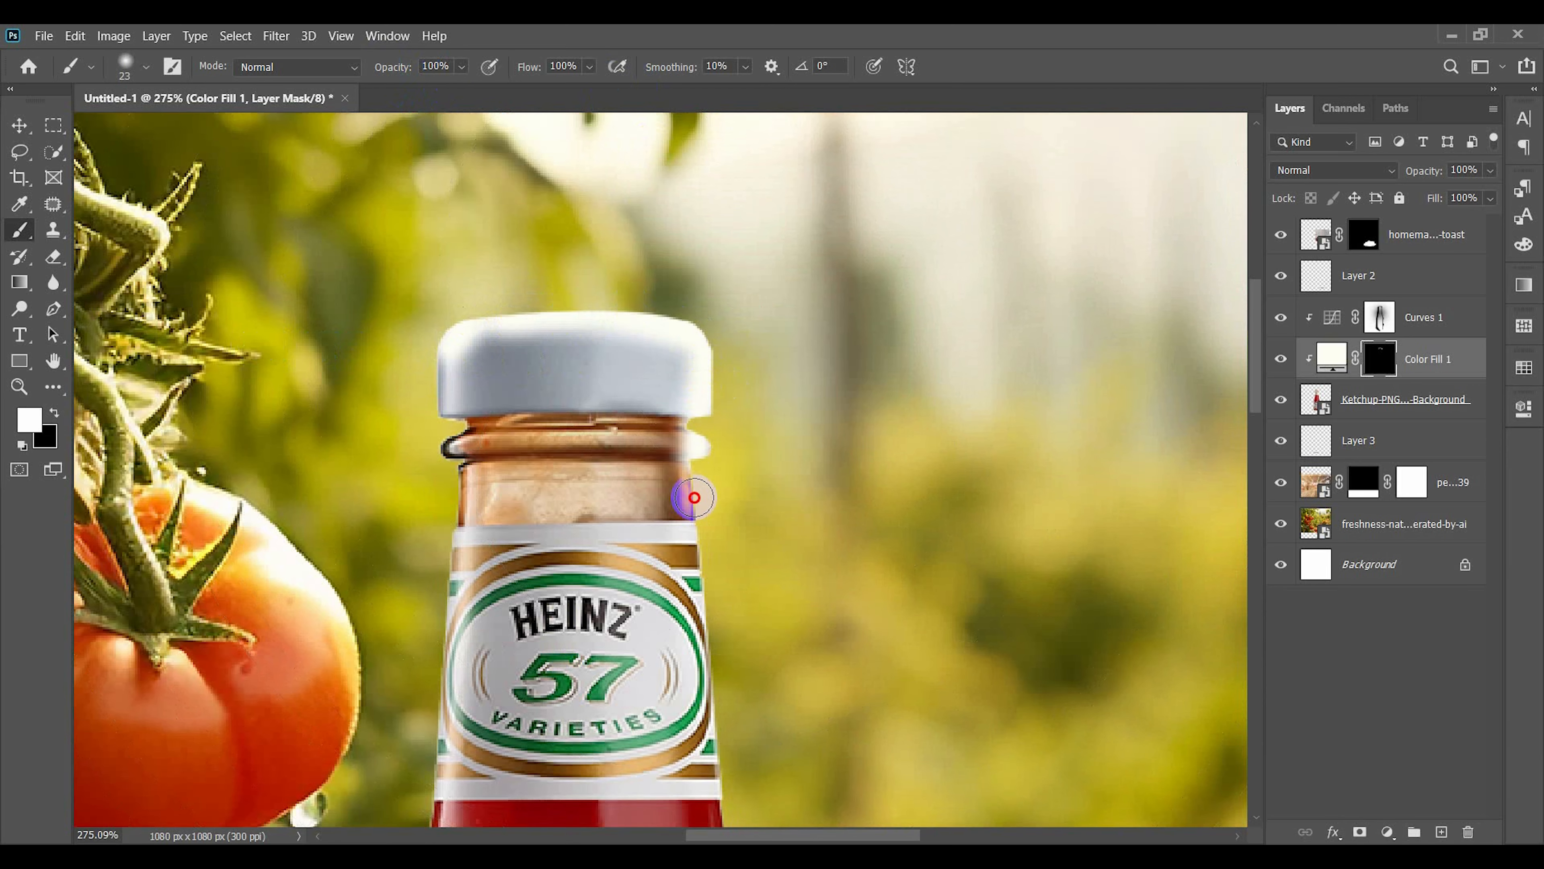
{"action": "left_click_drag", "start_coordinate": [694, 497], "coordinate": [692, 430]}
{"action": "left_click_drag", "start_coordinate": [694, 642], "coordinate": [696, 457]}
- Paint white on the colour fill's mask with a soft 131 px brush along both sides of the bottle
{"action": "left_click_drag", "start_coordinate": [698, 456], "coordinate": [843, 486]}
{"action": "scroll", "coordinate": [726, 432], "scroll_direction": "down", "scroll_amount": 8}
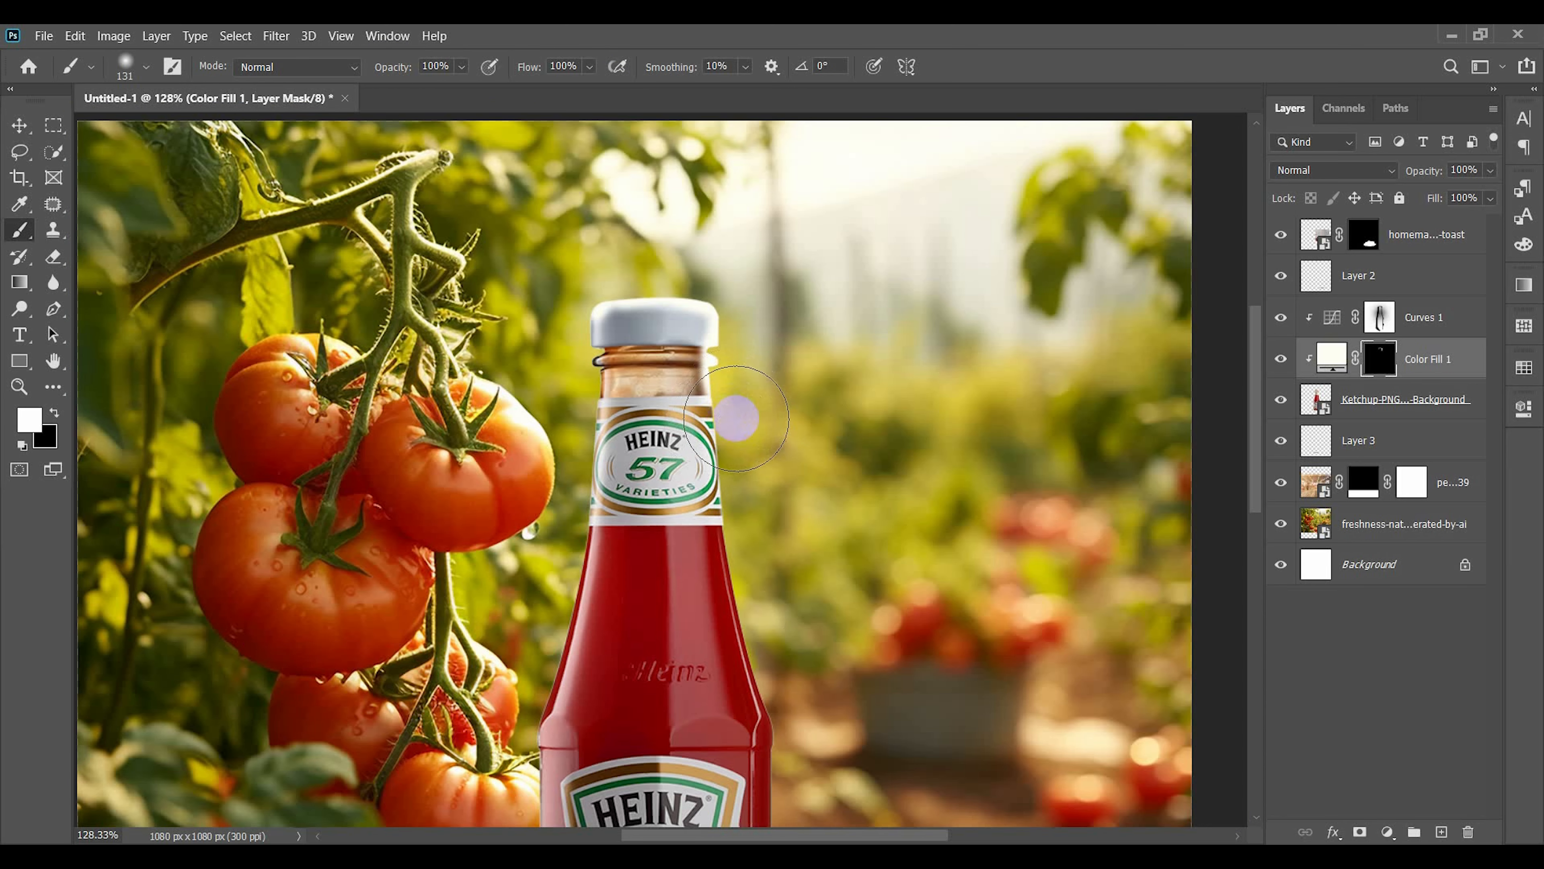
{"action": "mouse_move", "coordinate": [737, 419]}
{"action": "left_mouse_down"}
{"action": "mouse_move", "coordinate": [787, 698]}
{"action": "mouse_move", "coordinate": [793, 601]}
{"action": "mouse_move", "coordinate": [775, 511]}
{"action": "left_mouse_up"}
{"action": "scroll", "coordinate": [778, 708], "scroll_direction": "down", "scroll_amount": 5}
{"action": "mouse_move", "coordinate": [589, 167]}
{"action": "left_mouse_down"}
{"action": "mouse_move", "coordinate": [559, 227]}
{"action": "mouse_move", "coordinate": [517, 499]}
{"action": "mouse_move", "coordinate": [446, 578]}
{"action": "left_mouse_up"}
{"action": "scroll", "coordinate": [447, 578], "scroll_direction": "down", "scroll_amount": 3}
- Set the colour fill layer to Pin Light blending at 71% opacity and deselect all layers
{"action": "left_click", "coordinate": [1350, 169]}
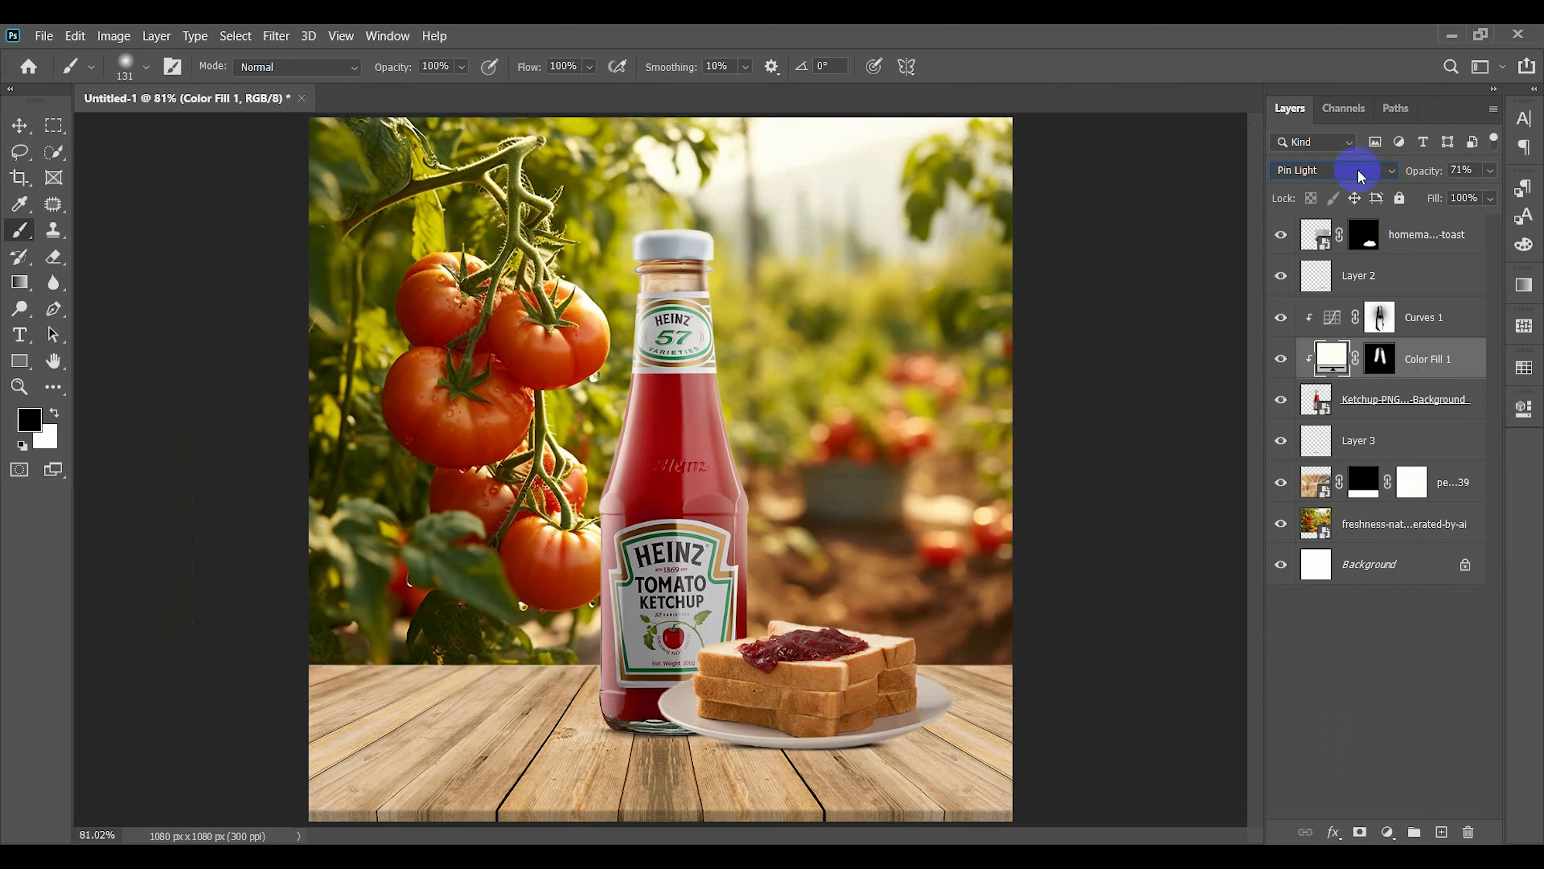
{"action": "left_click", "coordinate": [1343, 679]}
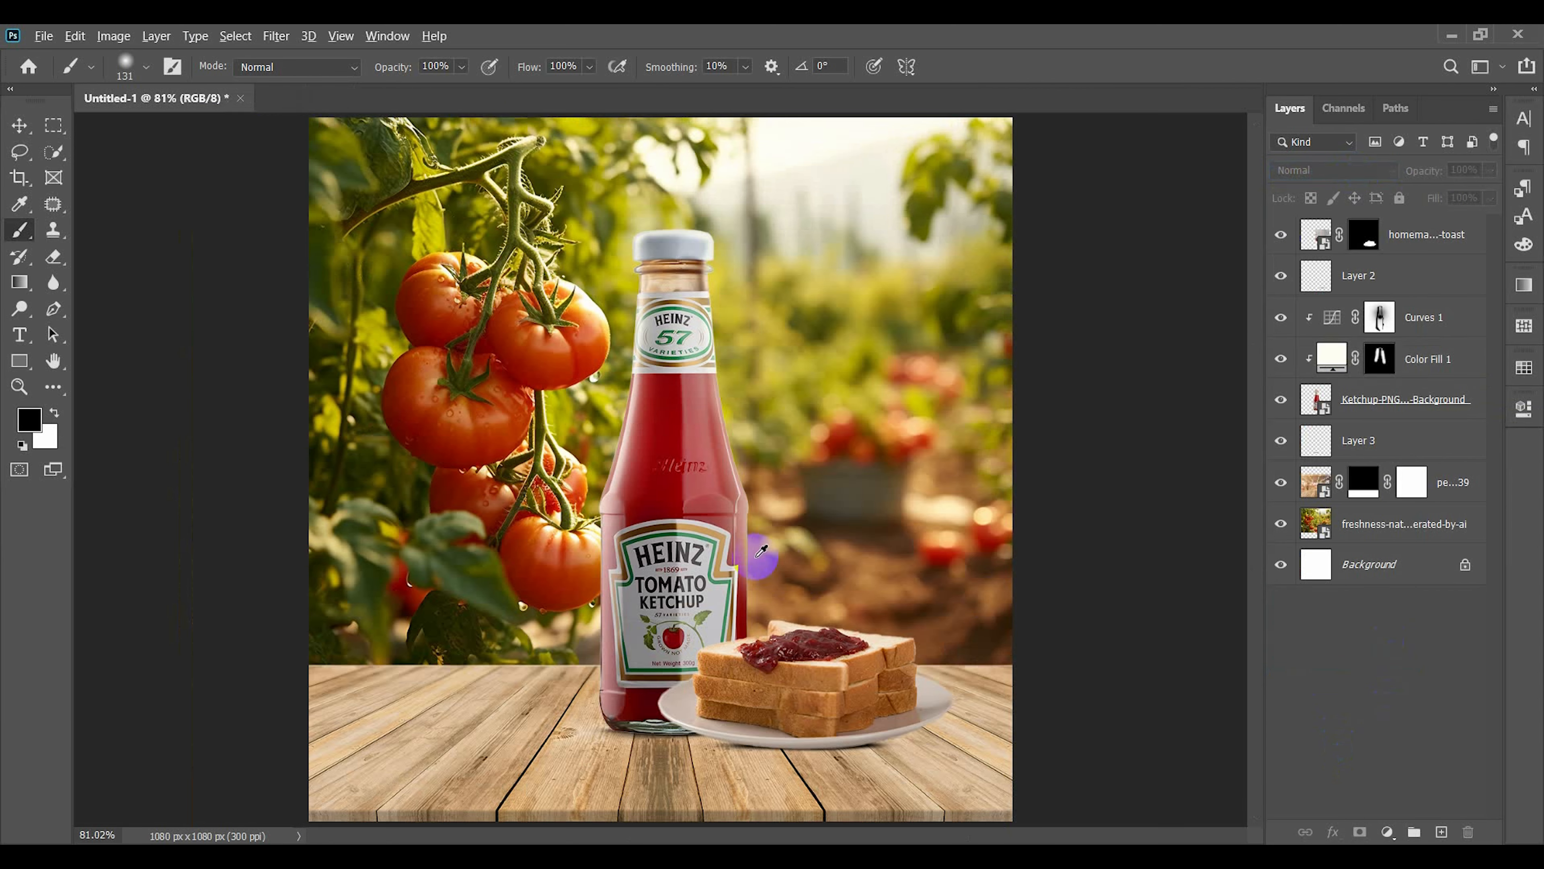
- Add a Curves adjustment clipped to the toast layer and brighten it by pulling the white point inward
{"action": "scroll", "coordinate": [754, 562], "scroll_direction": "up", "scroll_amount": 7}
{"action": "left_click_drag", "start_coordinate": [786, 644], "coordinate": [811, 500]}
{"action": "left_click_drag", "start_coordinate": [1027, 644], "coordinate": [863, 638]}
{"action": "scroll", "coordinate": [784, 578], "scroll_direction": "up", "scroll_amount": 2}
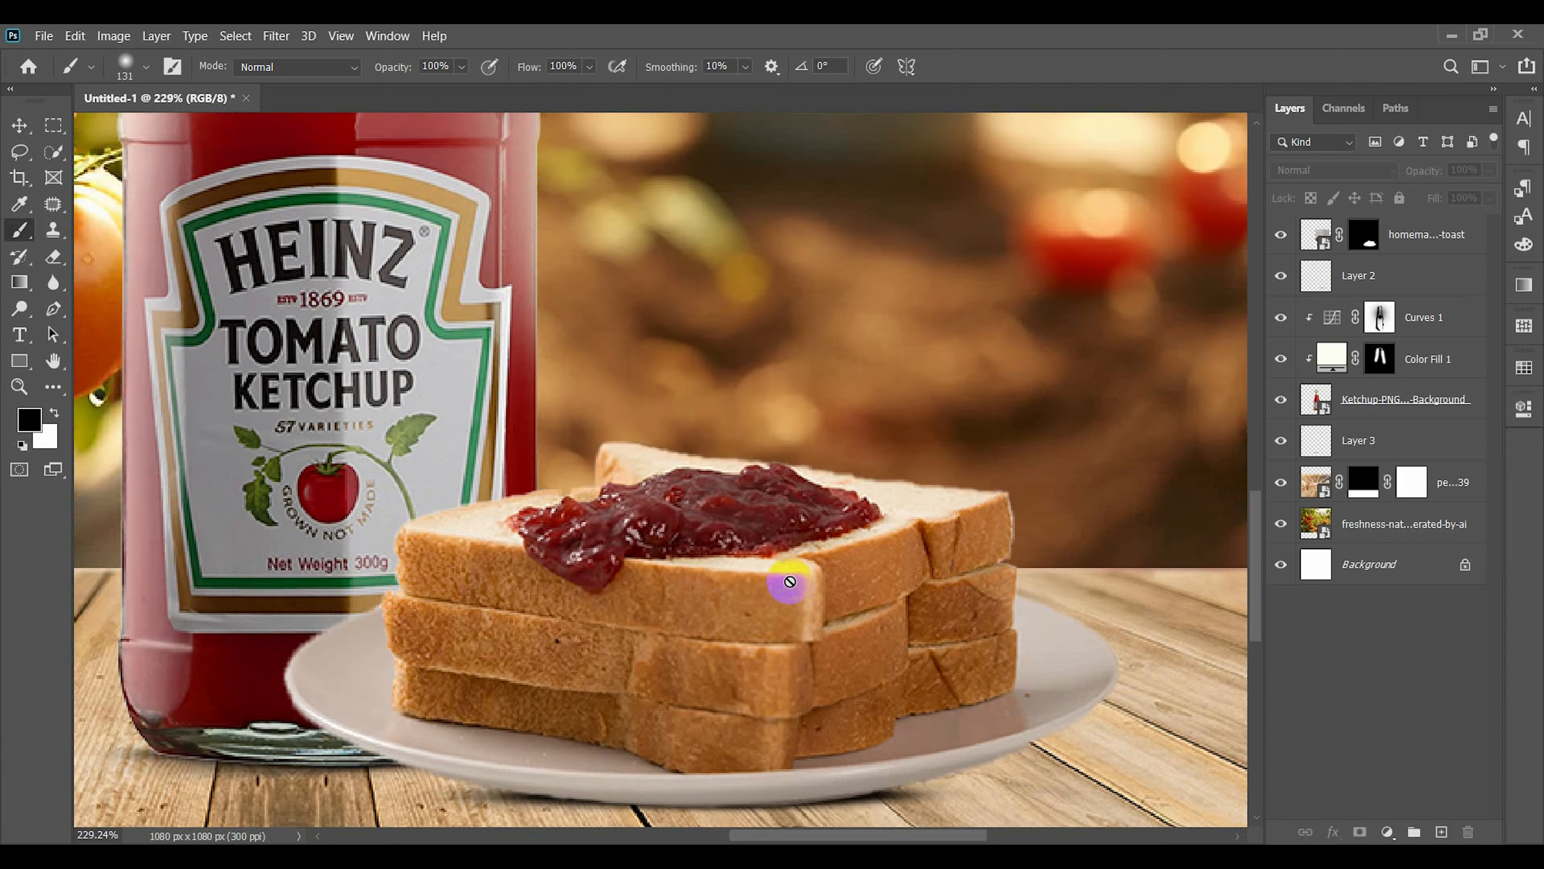
{"action": "left_click", "coordinate": [789, 580]}
{"action": "left_click", "coordinate": [779, 348]}
{"action": "key", "text": "v"}
{"action": "left_click", "coordinate": [542, 545]}
{"action": "scroll", "coordinate": [711, 663], "scroll_direction": "up", "scroll_amount": 2}
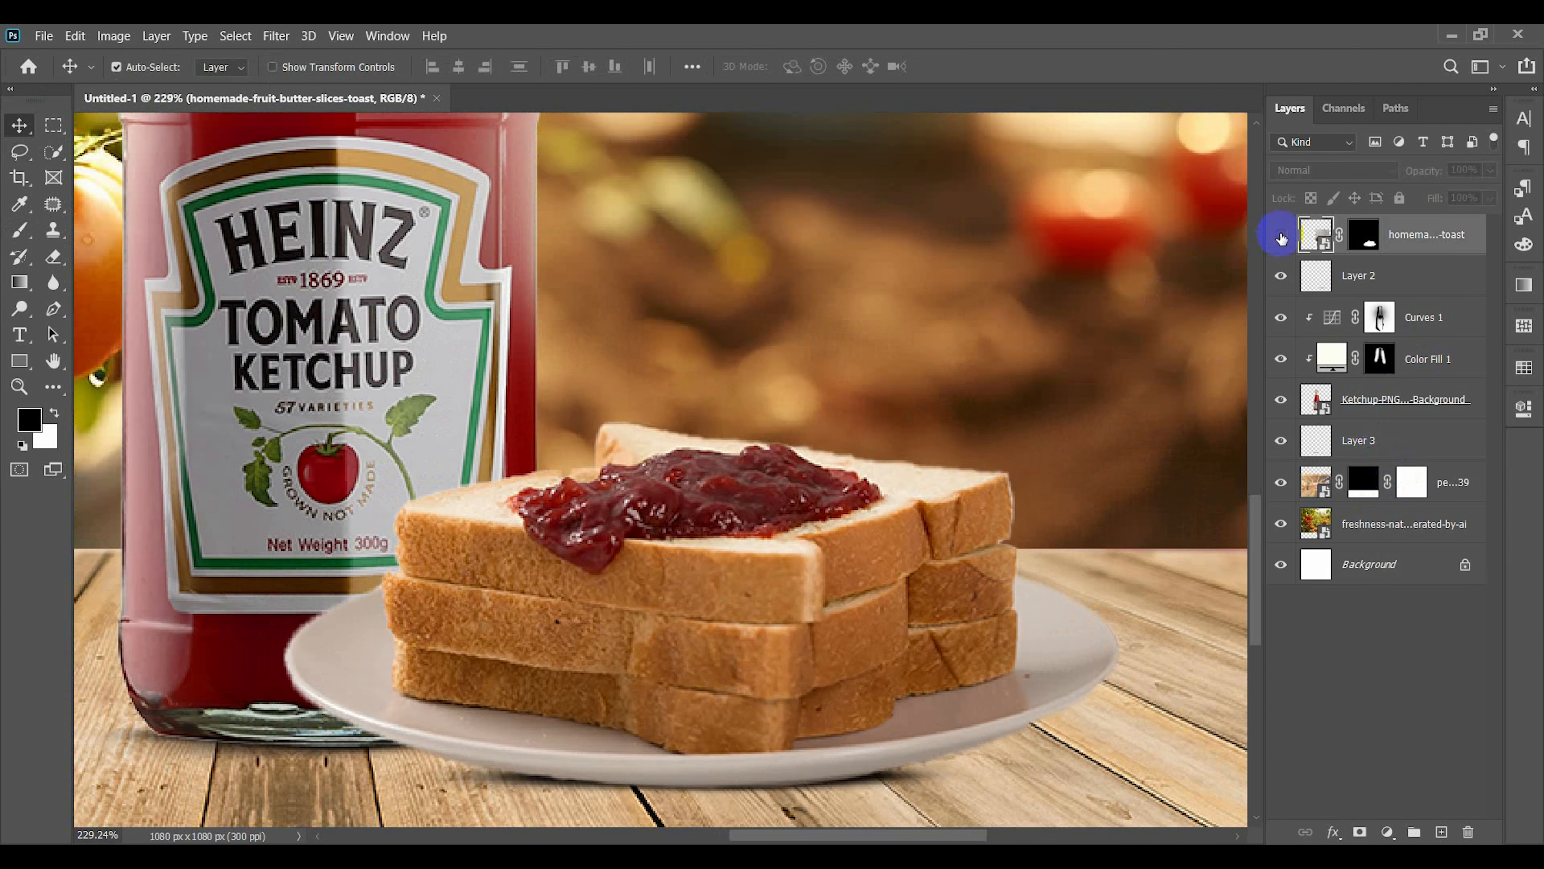
{"action": "left_click", "coordinate": [1388, 832]}
{"action": "left_click", "coordinate": [1428, 587]}
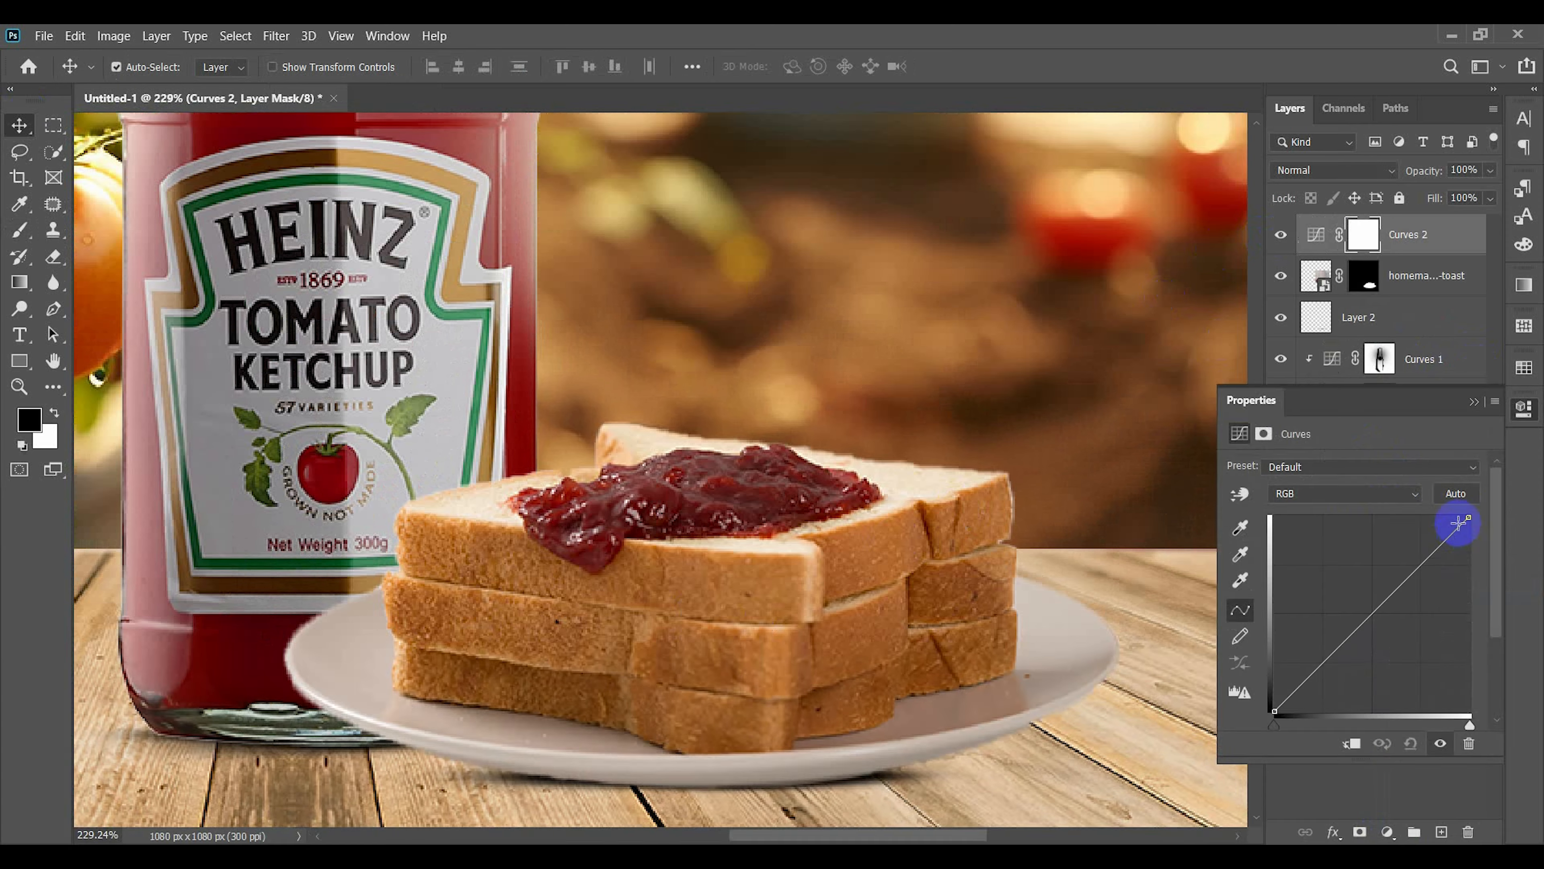
{"action": "mouse_move", "coordinate": [1468, 520]}
{"action": "left_mouse_down"}
{"action": "mouse_move", "coordinate": [1409, 522]}
{"action": "mouse_move", "coordinate": [1437, 517]}
{"action": "left_mouse_up"}
{"action": "left_click", "coordinate": [1351, 742]}
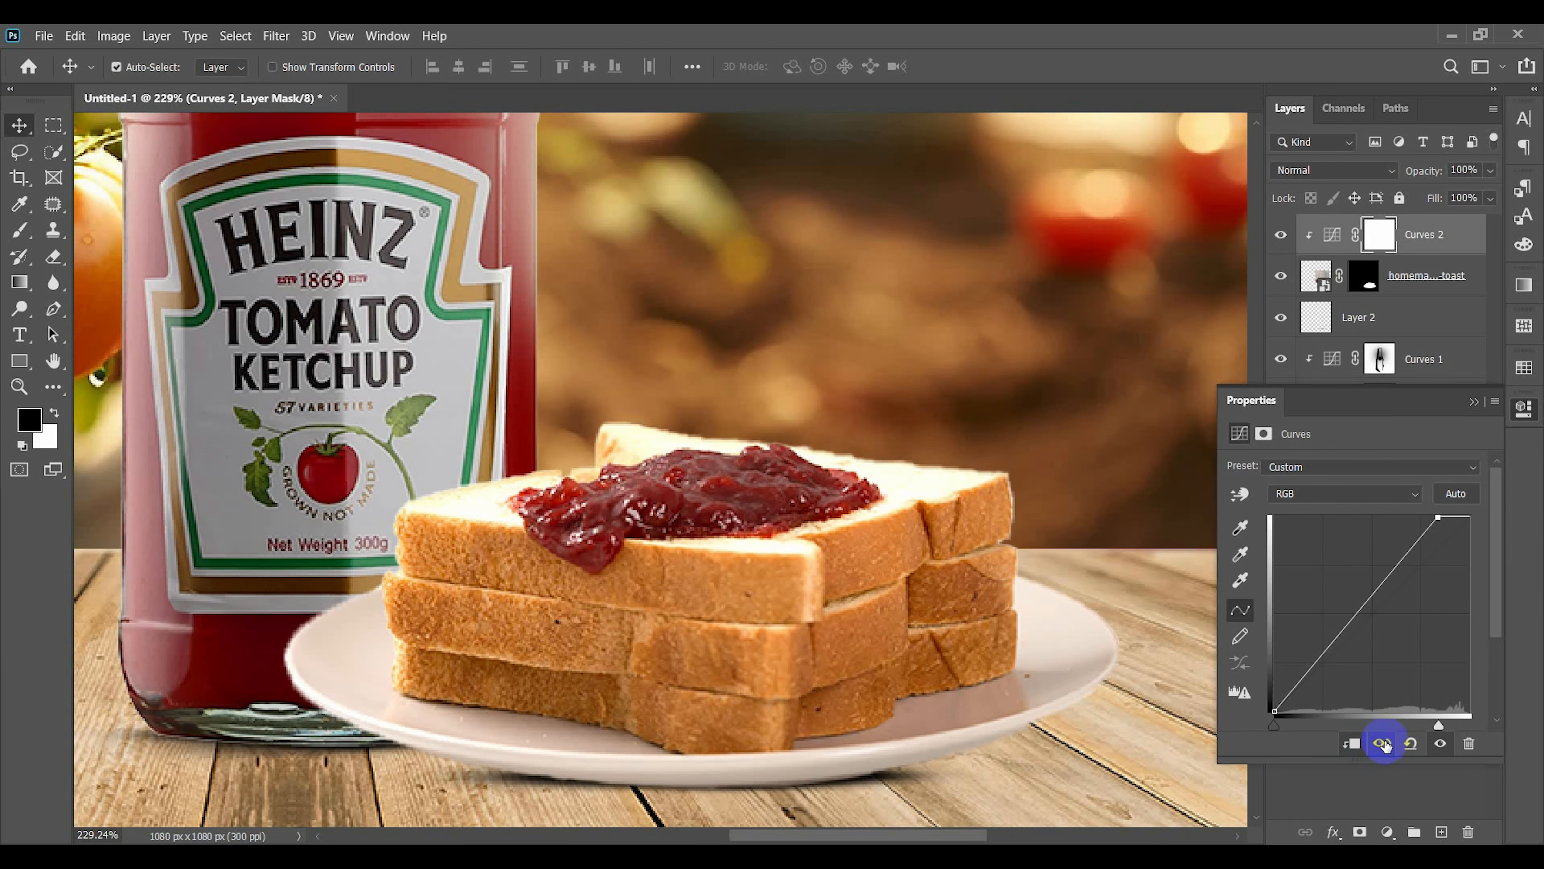
{"action": "left_click", "coordinate": [1384, 743]}
- Paint black on the toast Curves mask with a soft 72 px brush over the shaded front of the bread stack and plate
{"action": "scroll", "coordinate": [741, 672], "scroll_direction": "down", "scroll_amount": 5}
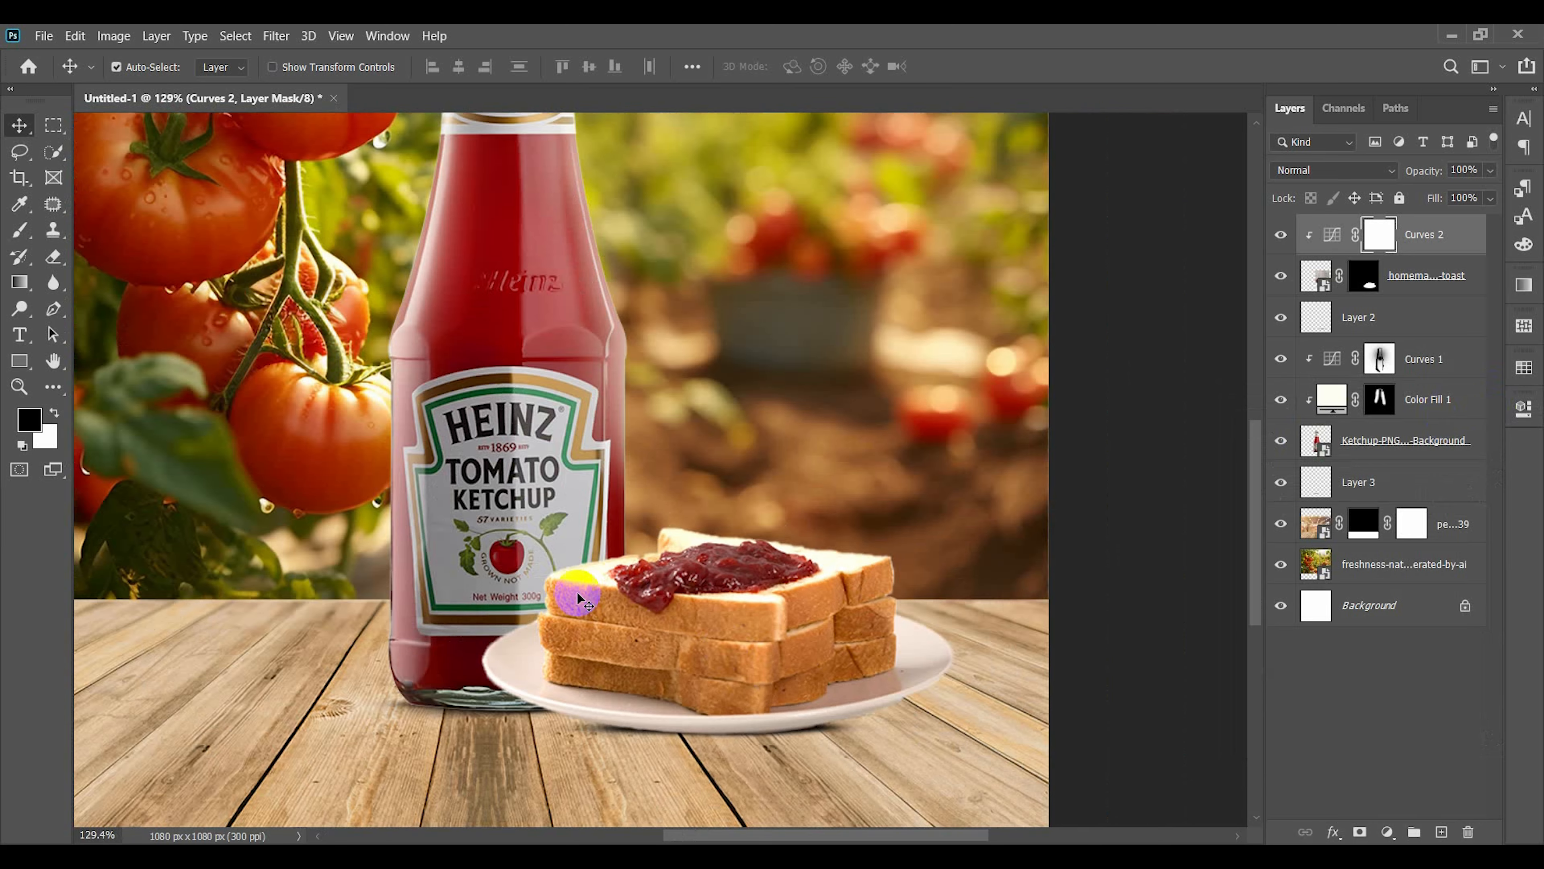
{"action": "left_click", "coordinate": [21, 231]}
{"action": "scroll", "coordinate": [586, 655], "scroll_direction": "up", "scroll_amount": 4}
{"action": "right_click", "coordinate": [542, 644], "text": "alt"}
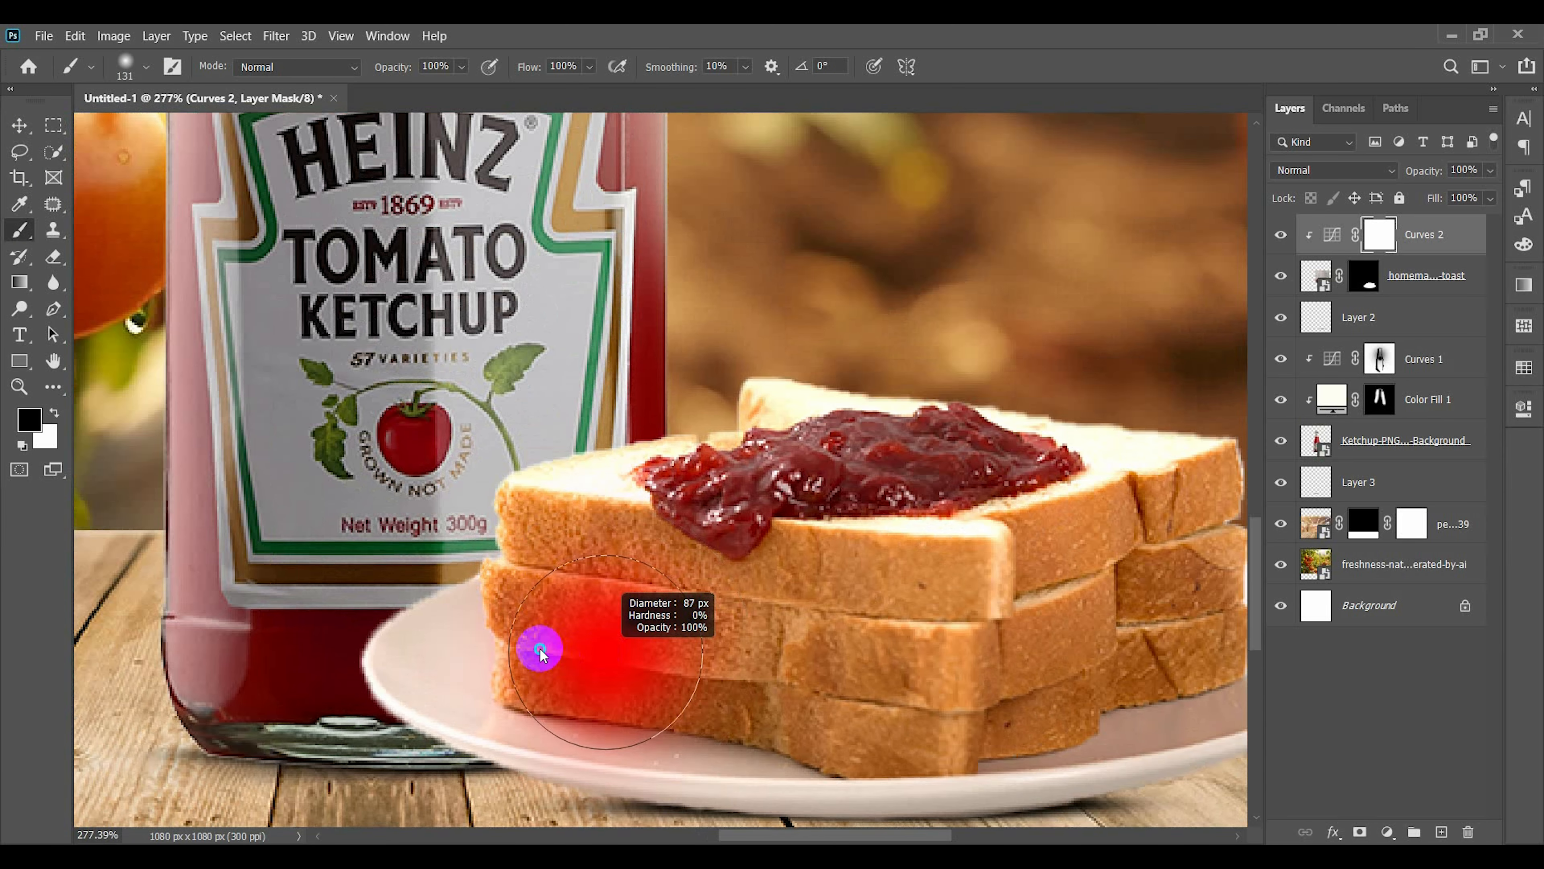
{"action": "mouse_move", "coordinate": [758, 594]}
{"action": "left_mouse_down"}
{"action": "mouse_move", "coordinate": [776, 731]}
{"action": "mouse_move", "coordinate": [883, 724]}
{"action": "mouse_move", "coordinate": [588, 694]}
{"action": "left_mouse_up"}
{"action": "scroll", "coordinate": [730, 714], "scroll_direction": "down", "scroll_amount": 5}
{"action": "scroll", "coordinate": [904, 701], "scroll_direction": "up", "scroll_amount": 5}
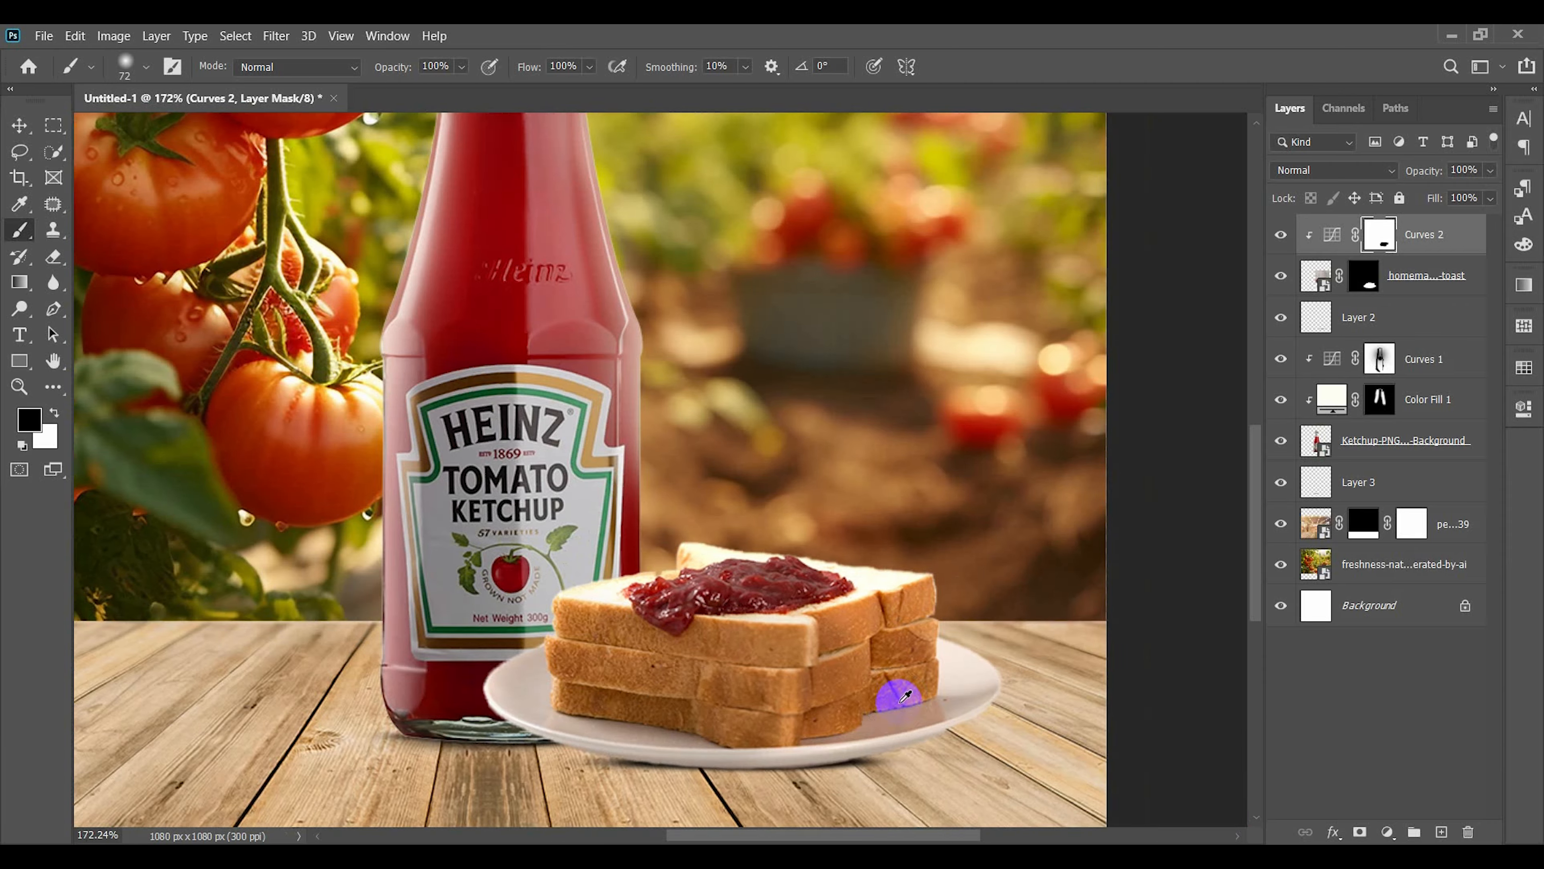
{"action": "right_click", "coordinate": [859, 636], "text": "alt"}
{"action": "scroll", "coordinate": [572, 752], "scroll_direction": "down", "scroll_amount": 5}
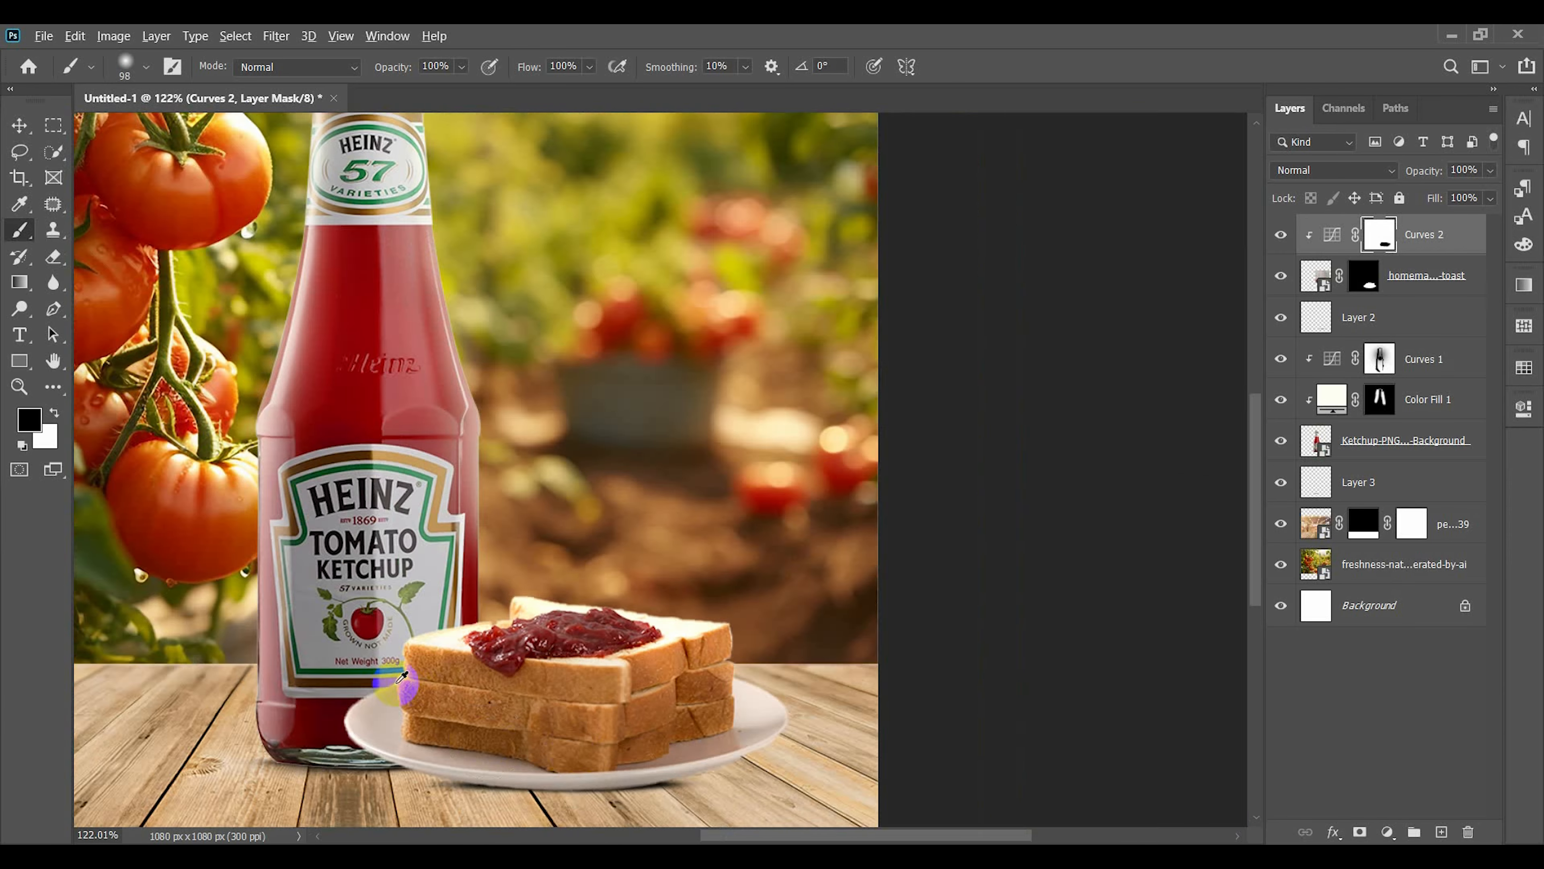
- Paint white on the toast Curves mask with a soft 31 px brush along the plate's front-left rim
{"action": "scroll", "coordinate": [407, 693], "scroll_direction": "up", "scroll_amount": 6}
{"action": "key", "text": "x"}
{"action": "scroll", "coordinate": [364, 693], "scroll_direction": "down", "scroll_amount": 3}
{"action": "right_click", "coordinate": [345, 585], "text": "alt"}
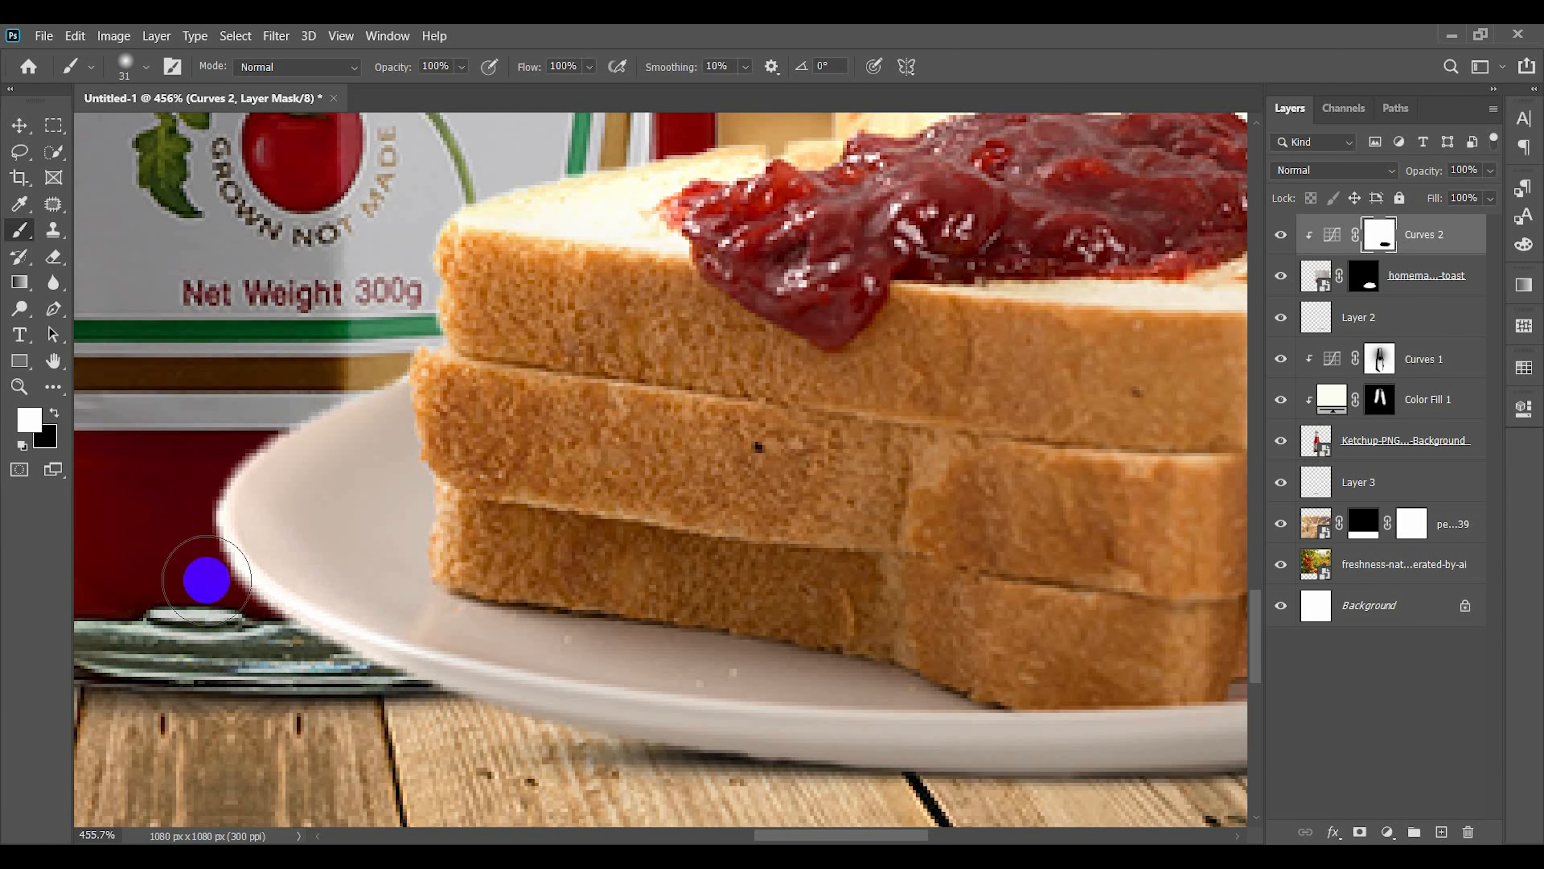
{"action": "mouse_move", "coordinate": [207, 580]}
{"action": "left_mouse_down"}
{"action": "mouse_move", "coordinate": [359, 693]}
{"action": "mouse_move", "coordinate": [500, 718]}
{"action": "left_mouse_up"}
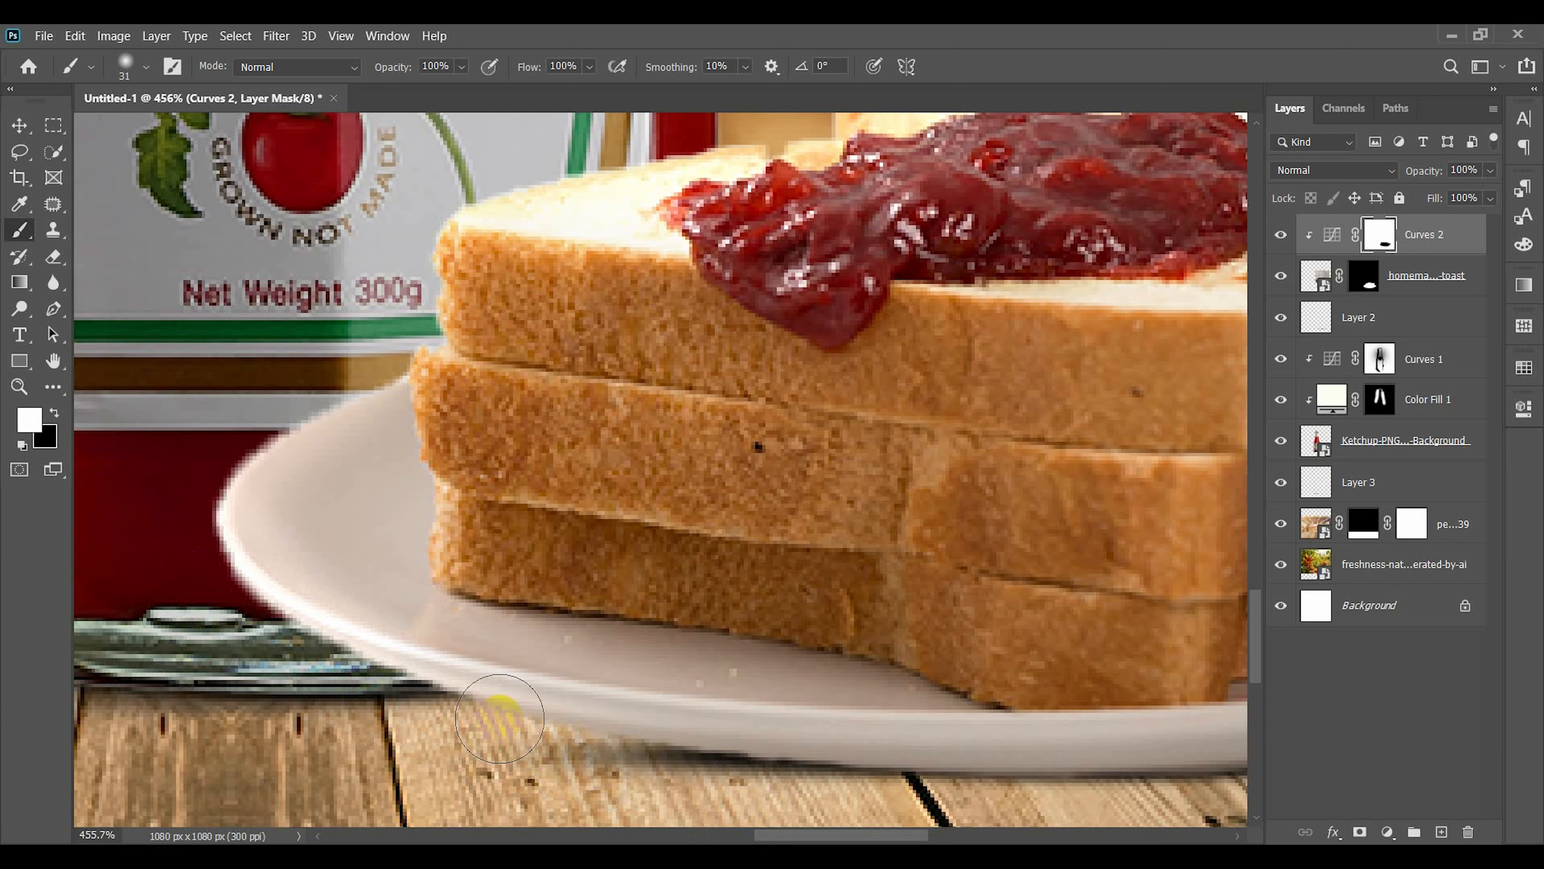
{"action": "scroll", "coordinate": [225, 612], "scroll_direction": "down", "scroll_amount": 10}
- Paint white on the toast Curves mask with a soft 21 px brush along the bread's upper edge around the jam
{"action": "scroll", "coordinate": [580, 628], "scroll_direction": "up", "scroll_amount": 9}
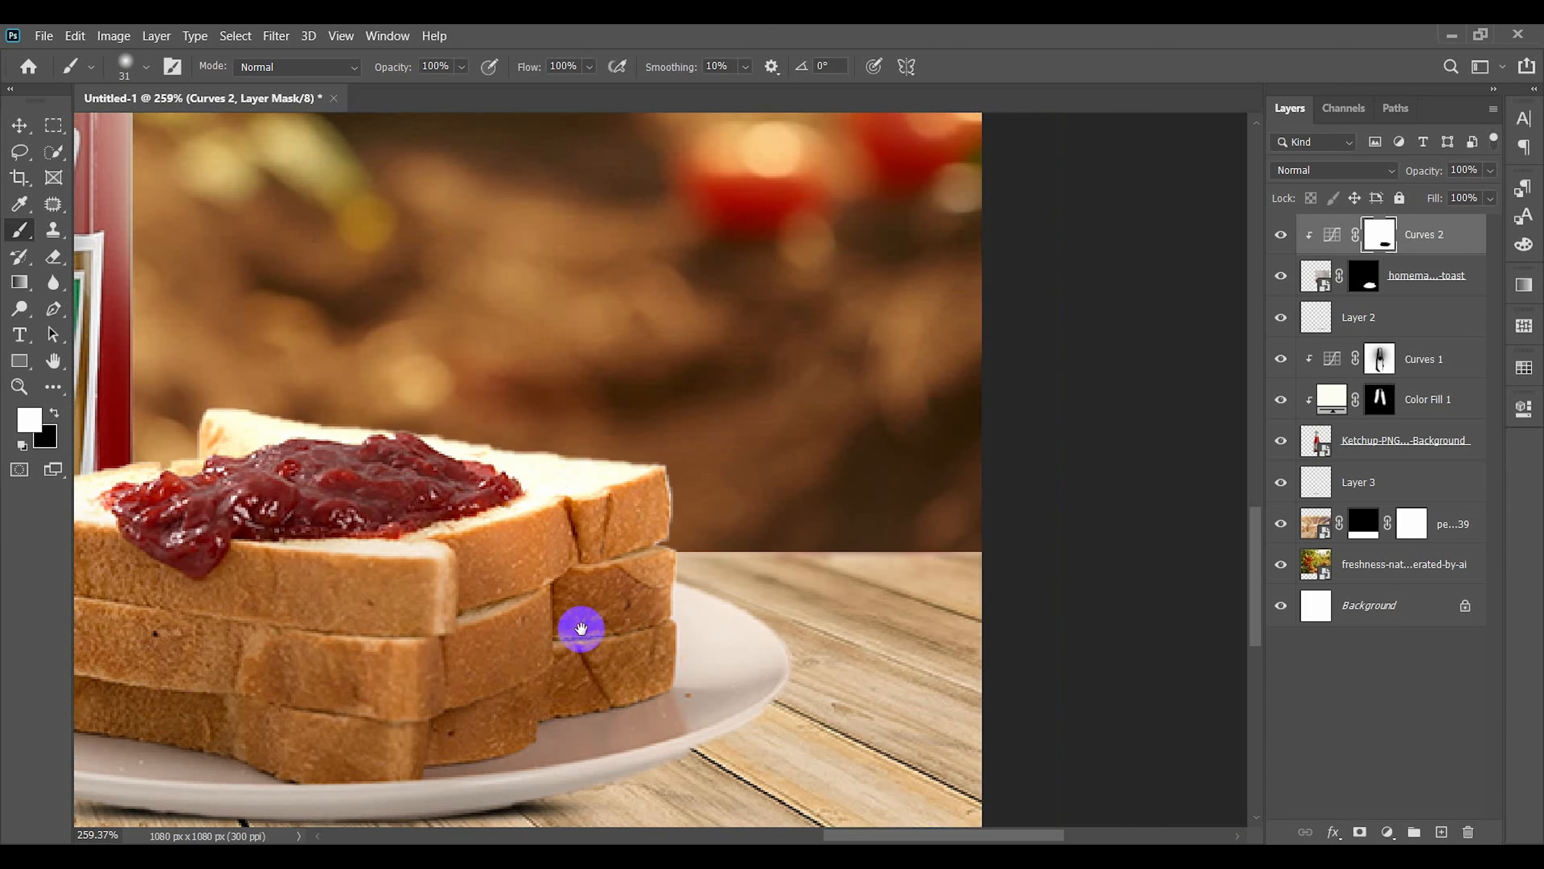
{"action": "scroll", "coordinate": [793, 701], "scroll_direction": "down", "scroll_amount": 3}
{"action": "scroll", "coordinate": [615, 737], "scroll_direction": "down", "scroll_amount": 6}
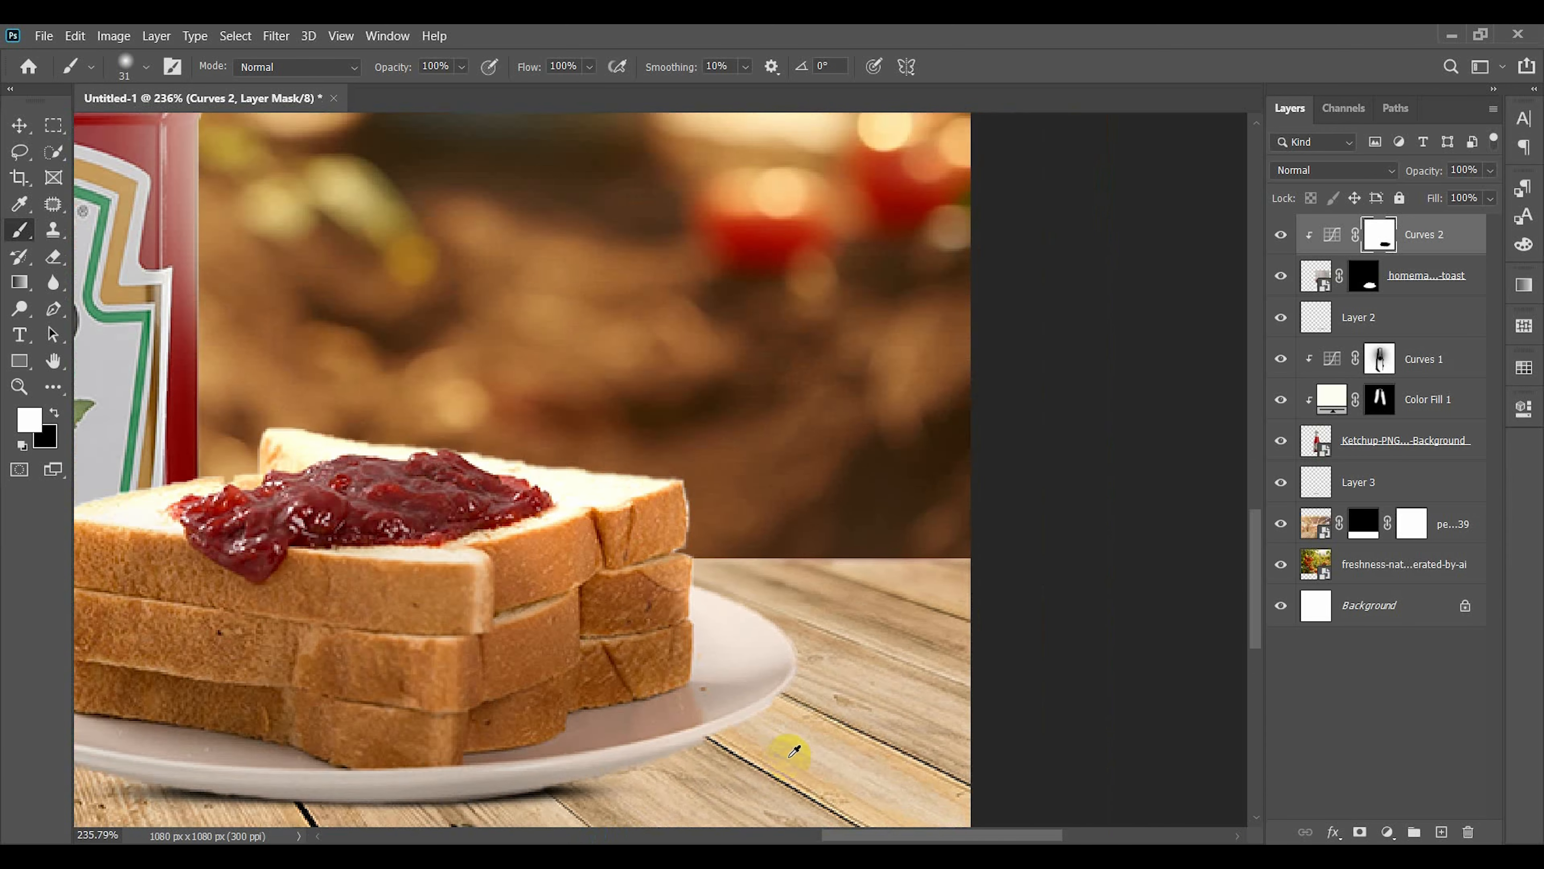
{"action": "scroll", "coordinate": [739, 577], "scroll_direction": "up", "scroll_amount": 4}
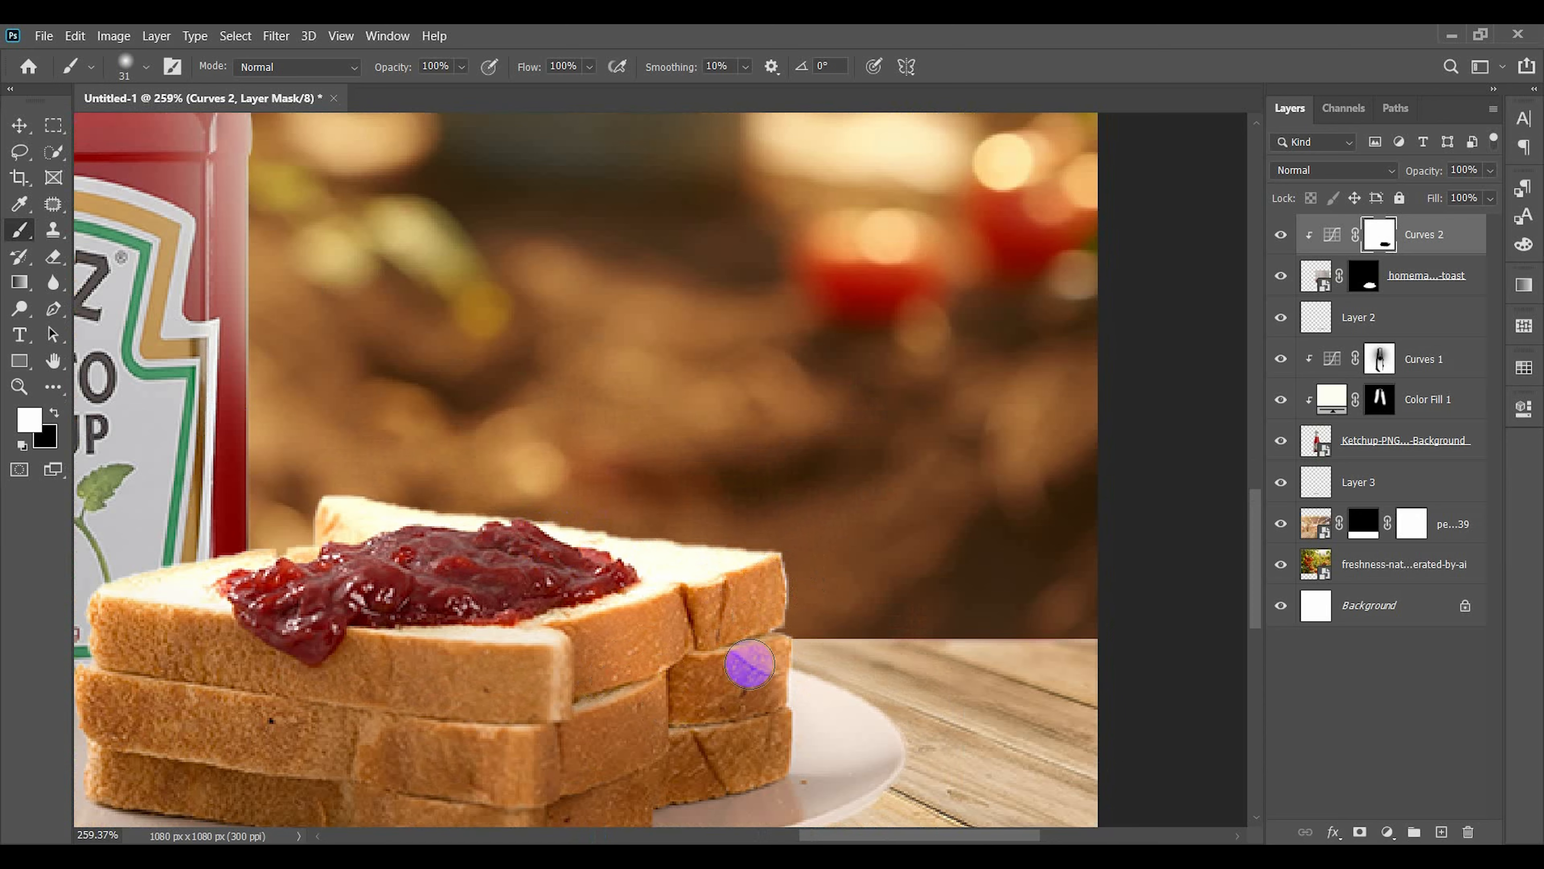
{"action": "scroll", "coordinate": [715, 790], "scroll_direction": "down", "scroll_amount": 5}
{"action": "scroll", "coordinate": [679, 607], "scroll_direction": "up", "scroll_amount": 9}
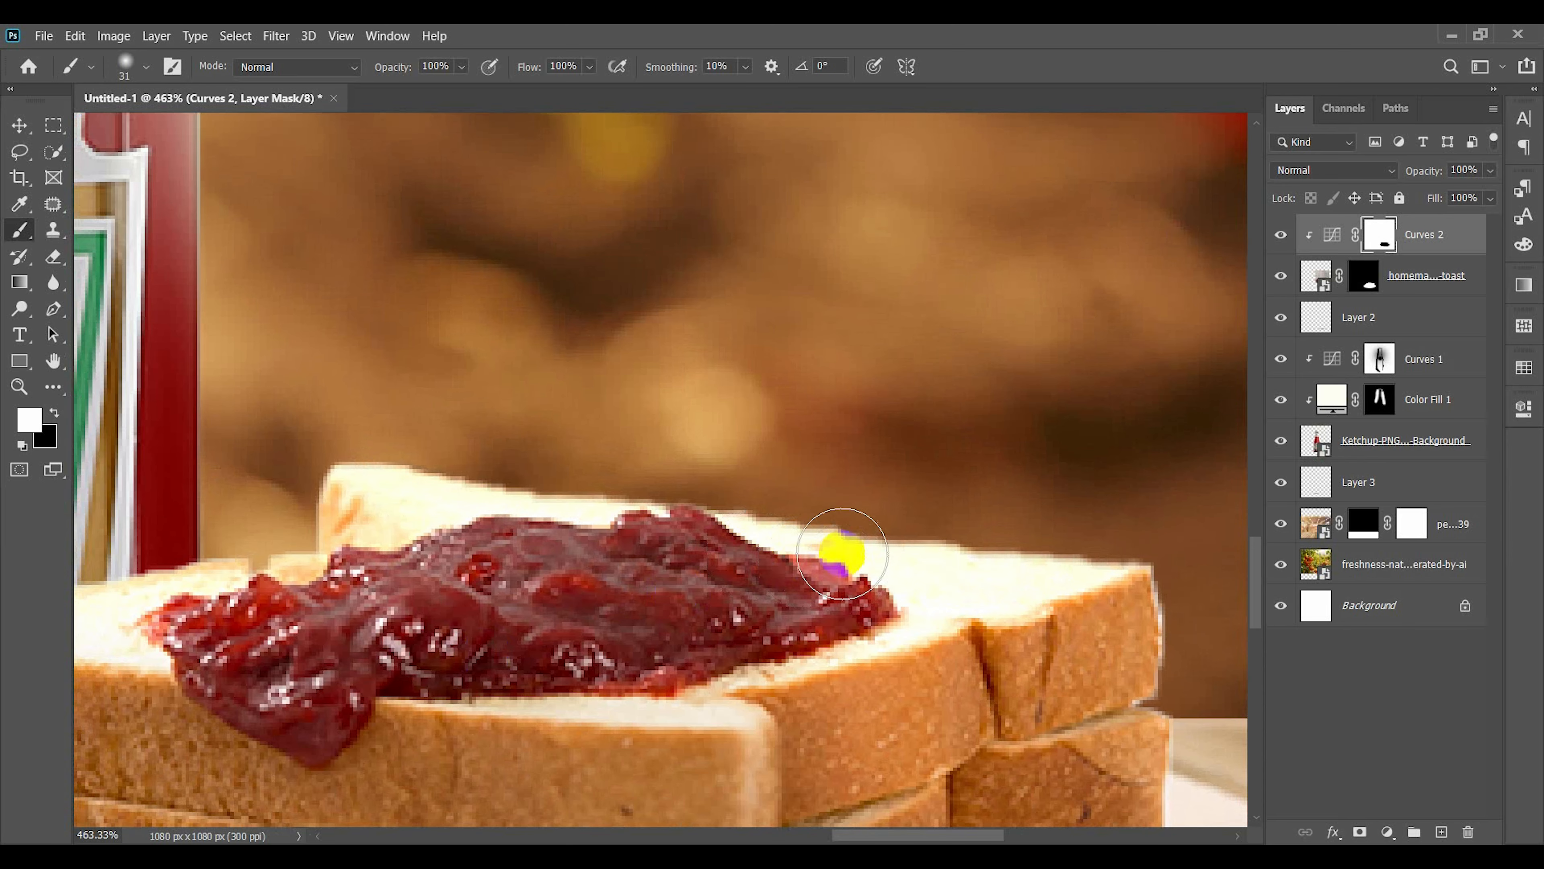
{"action": "mouse_move", "coordinate": [843, 554]}
{"action": "left_mouse_down"}
{"action": "mouse_move", "coordinate": [766, 559]}
{"action": "mouse_move", "coordinate": [802, 555]}
{"action": "left_mouse_up"}
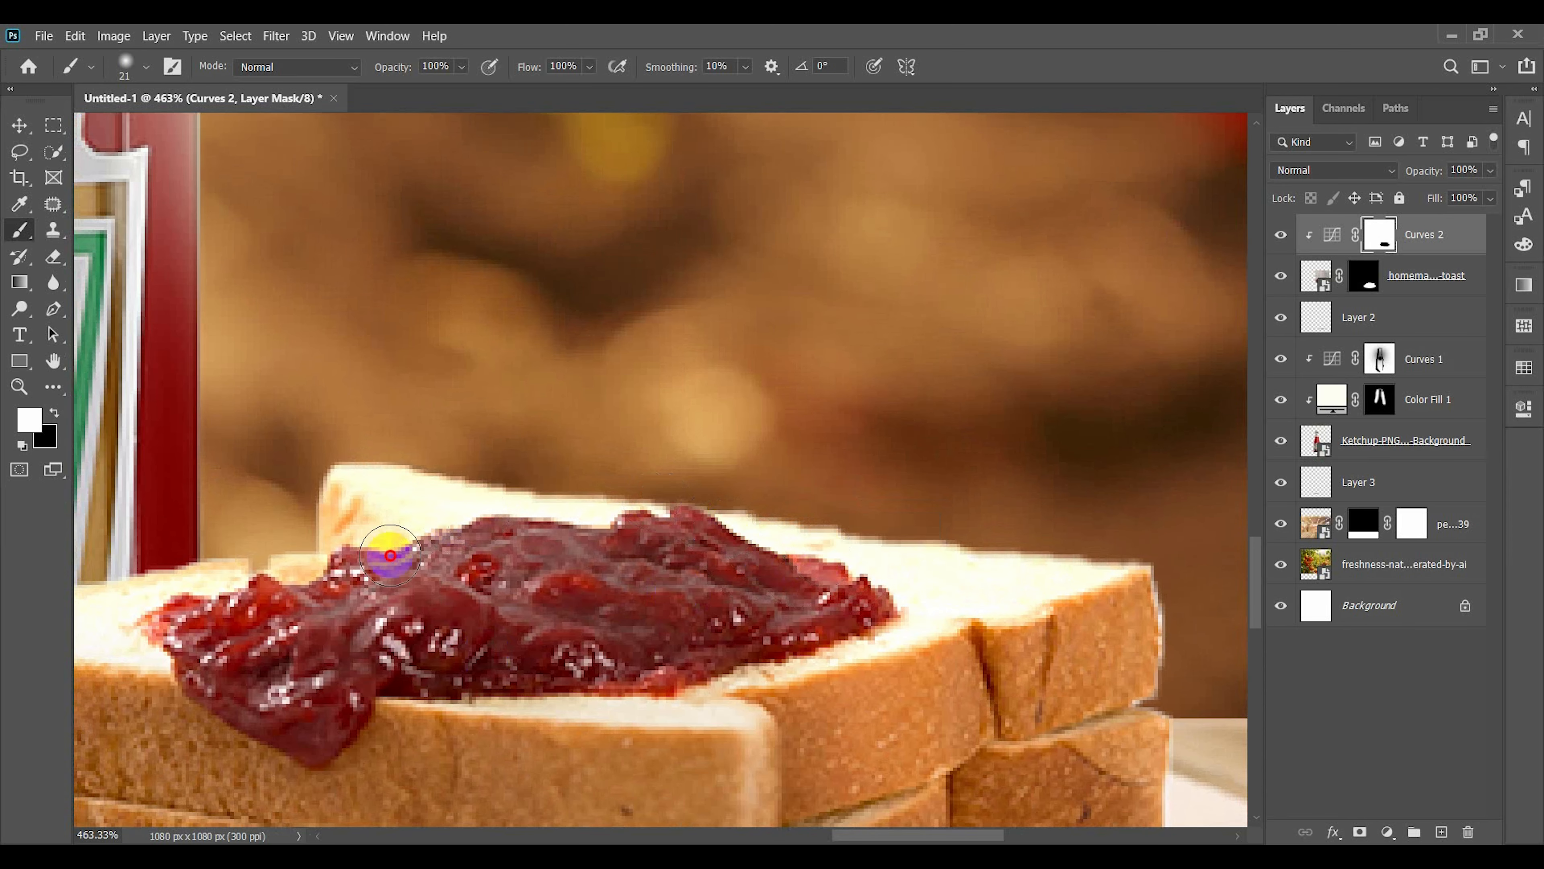
{"action": "mouse_move", "coordinate": [566, 541]}
{"action": "left_mouse_down"}
{"action": "mouse_move", "coordinate": [828, 610]}
{"action": "mouse_move", "coordinate": [815, 609]}
{"action": "left_mouse_up"}
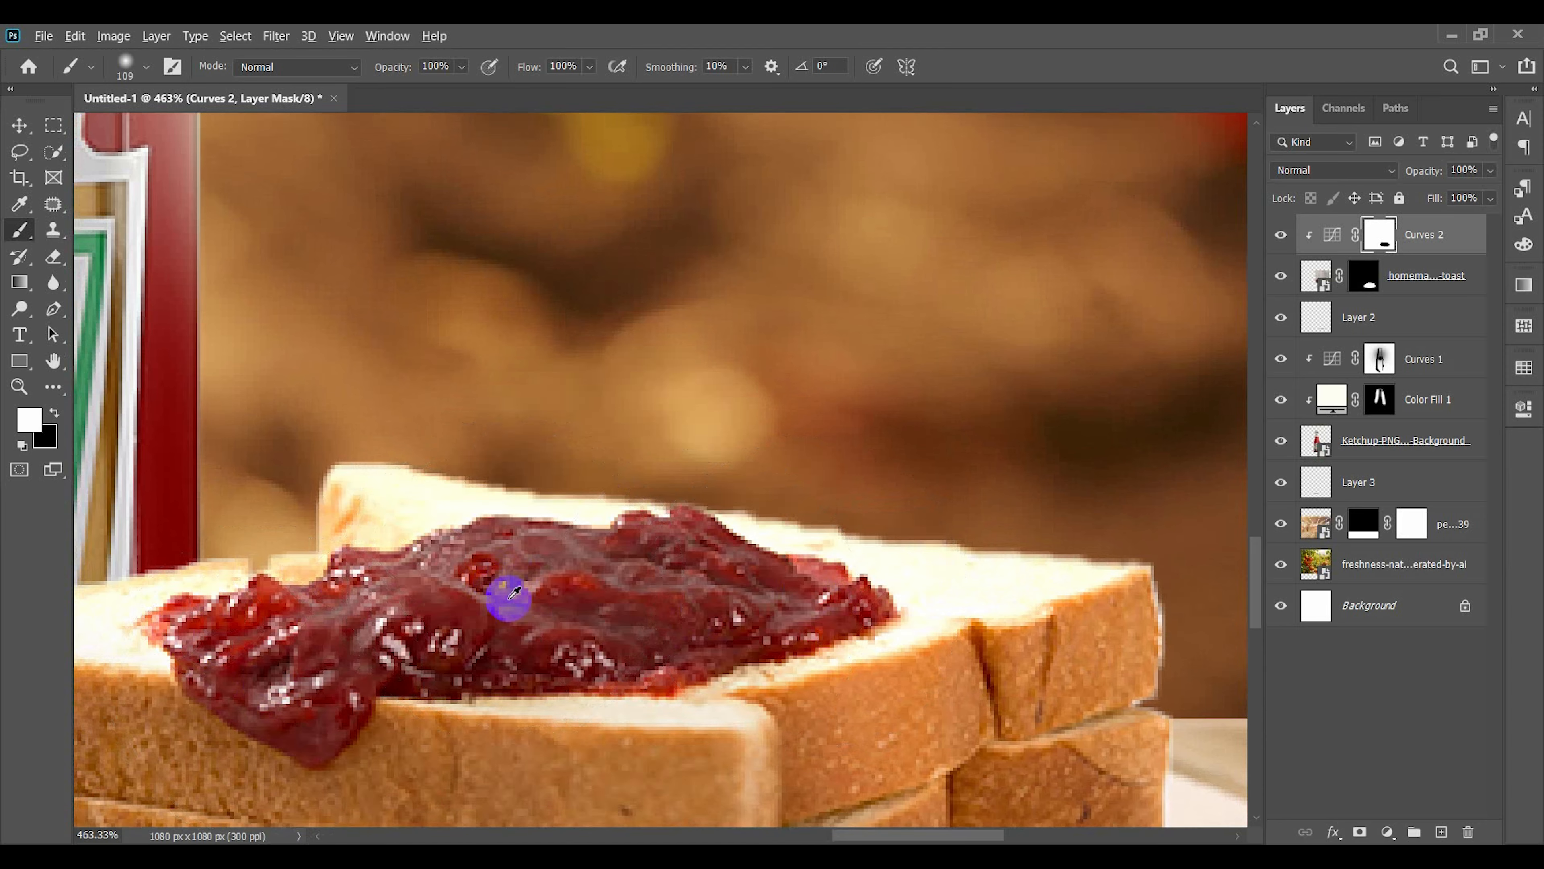
{"action": "scroll", "coordinate": [517, 616], "scroll_direction": "down", "scroll_amount": 3}
{"action": "left_click_drag", "start_coordinate": [517, 616], "coordinate": [597, 617]}
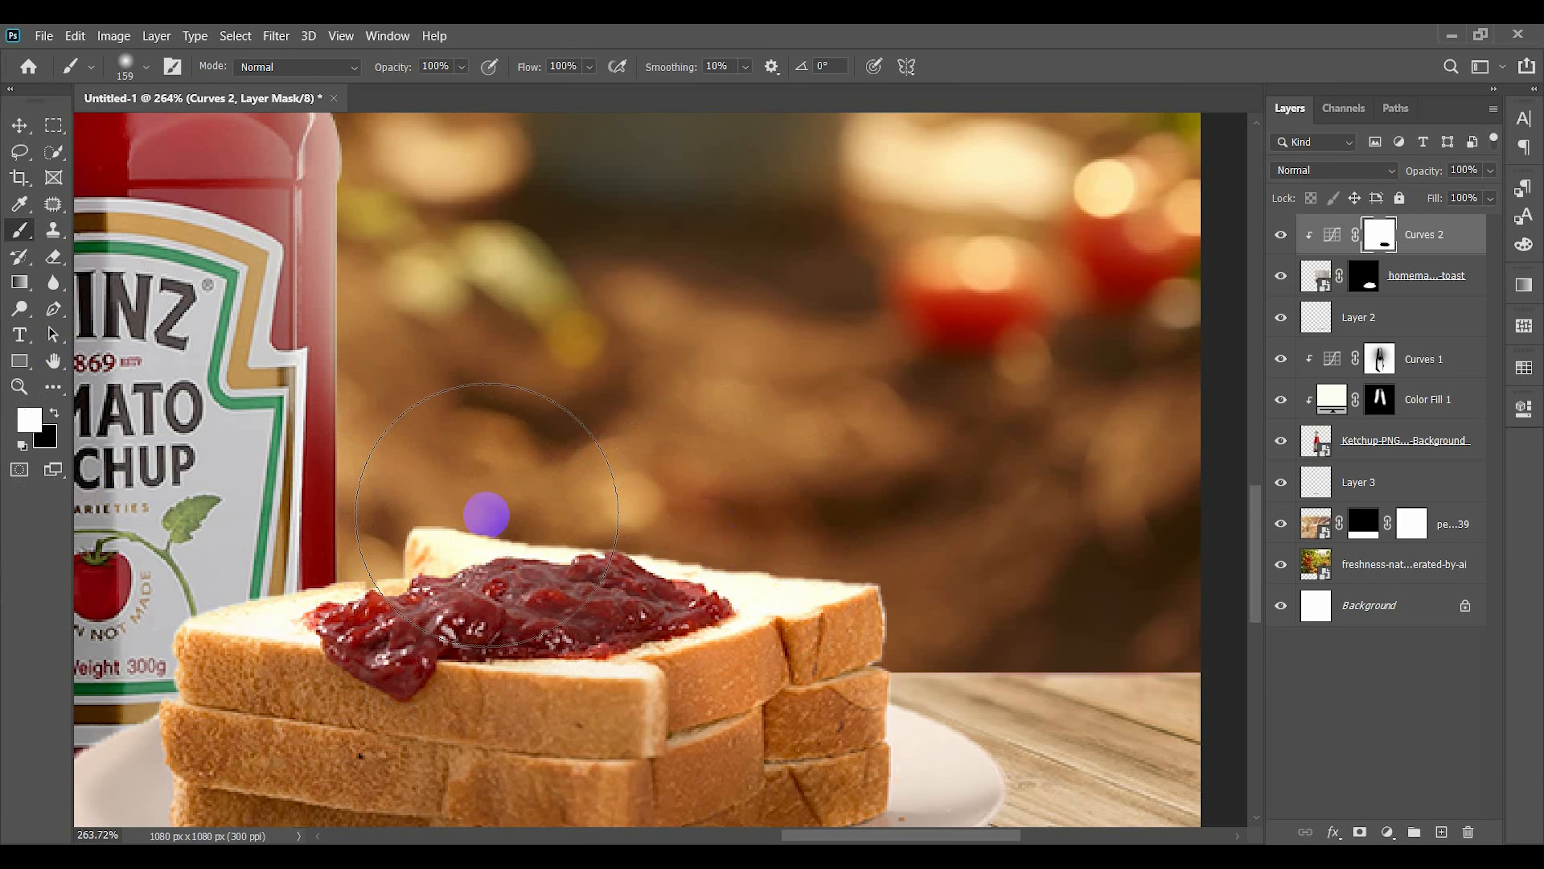
- Compare the whole composite with and without the toast's Curves adjustment
{"action": "key", "text": "ctrl+0"}
{"action": "left_click", "coordinate": [1280, 237]}
{"action": "left_click", "coordinate": [1281, 237]}
{"action": "left_click", "coordinate": [1281, 237]}
{"action": "left_click", "coordinate": [1281, 237]}
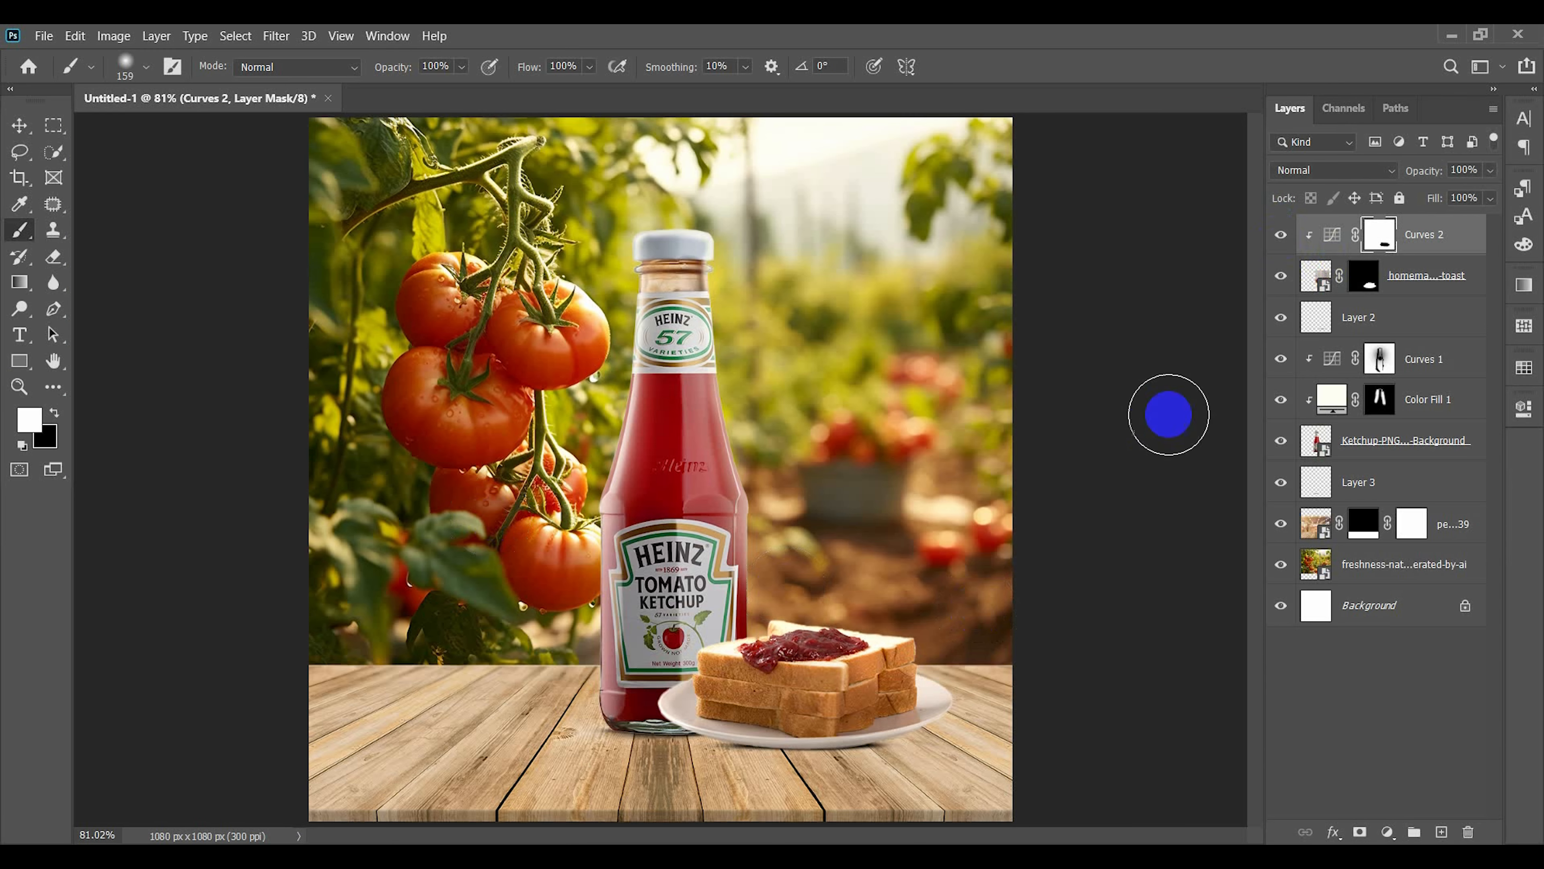
- Paint white on the toast Curves mask with a soft 211 px brush over the right side of the bread stack
{"action": "scroll", "coordinate": [867, 702], "scroll_direction": "up", "scroll_amount": 5}
{"action": "mouse_move", "coordinate": [867, 703]}
{"action": "left_mouse_down"}
{"action": "mouse_move", "coordinate": [876, 605]}
{"action": "mouse_move", "coordinate": [809, 591]}
{"action": "left_mouse_up"}
{"action": "scroll", "coordinate": [809, 591], "scroll_direction": "up", "scroll_amount": 3}
{"action": "left_click_drag", "start_coordinate": [638, 600], "coordinate": [733, 576]}
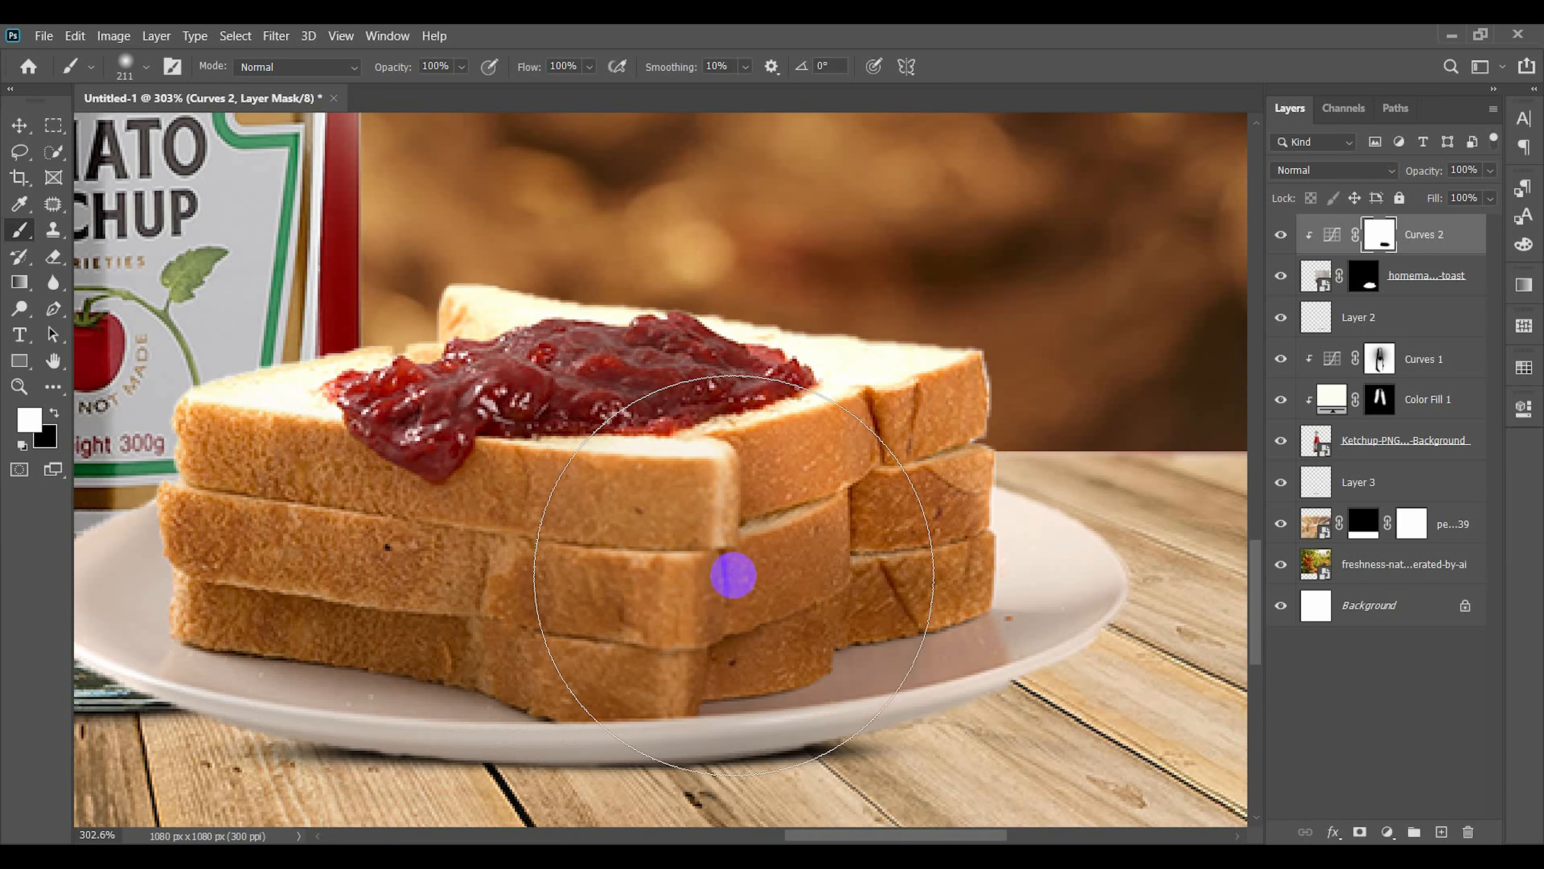
{"action": "left_click_drag", "start_coordinate": [848, 552], "coordinate": [893, 605]}
{"action": "key", "text": "x"}
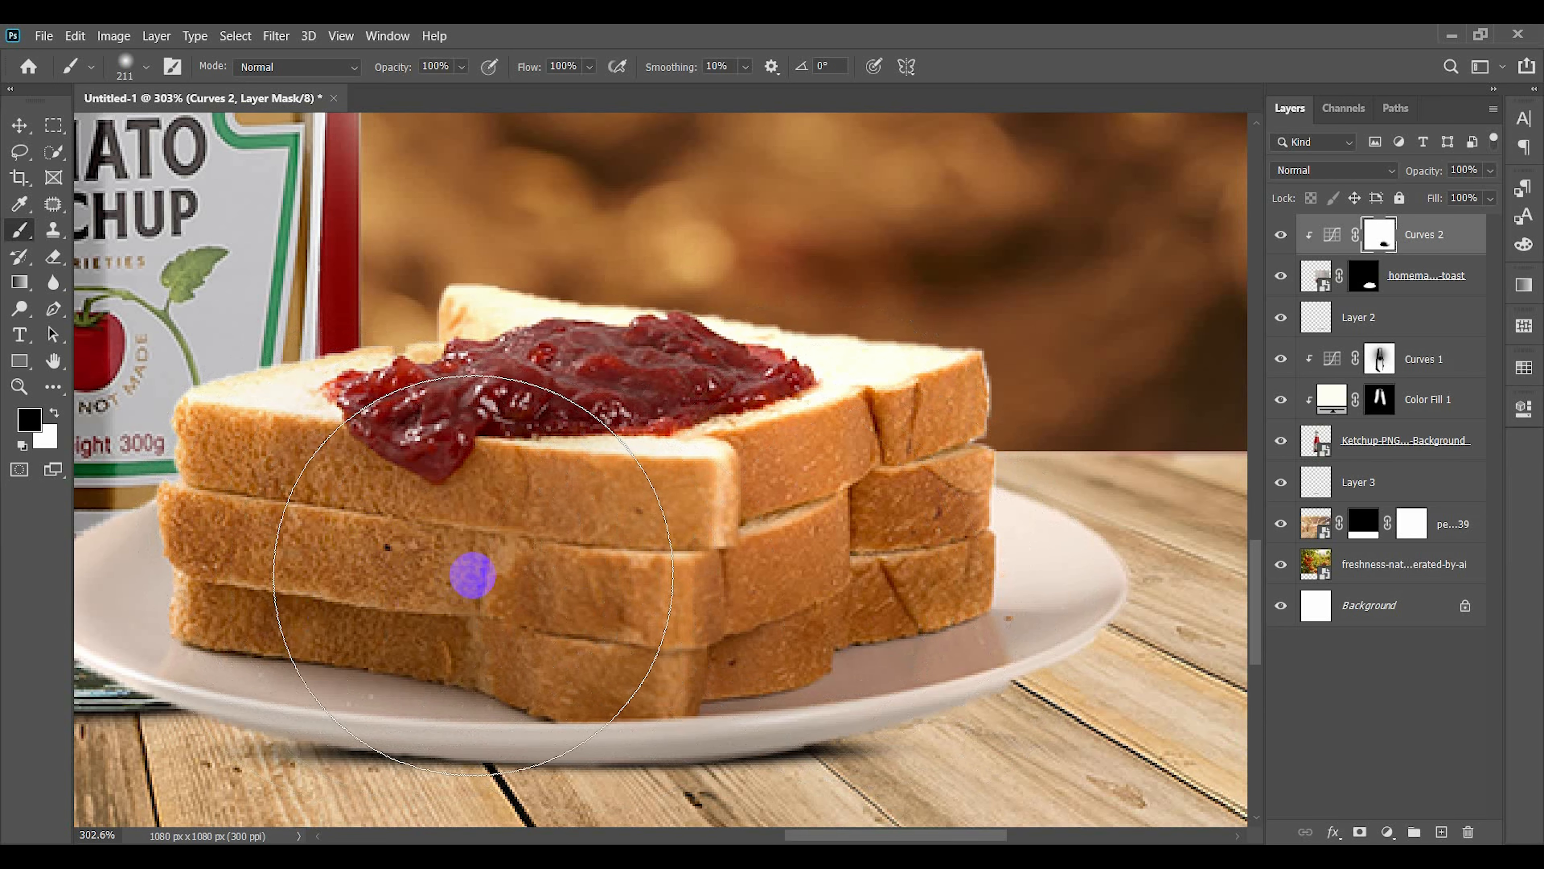
- Place the golden light rays image flush with the canvas's top edge and set it to Screen blending
{"action": "key", "text": "ctrl+1"}
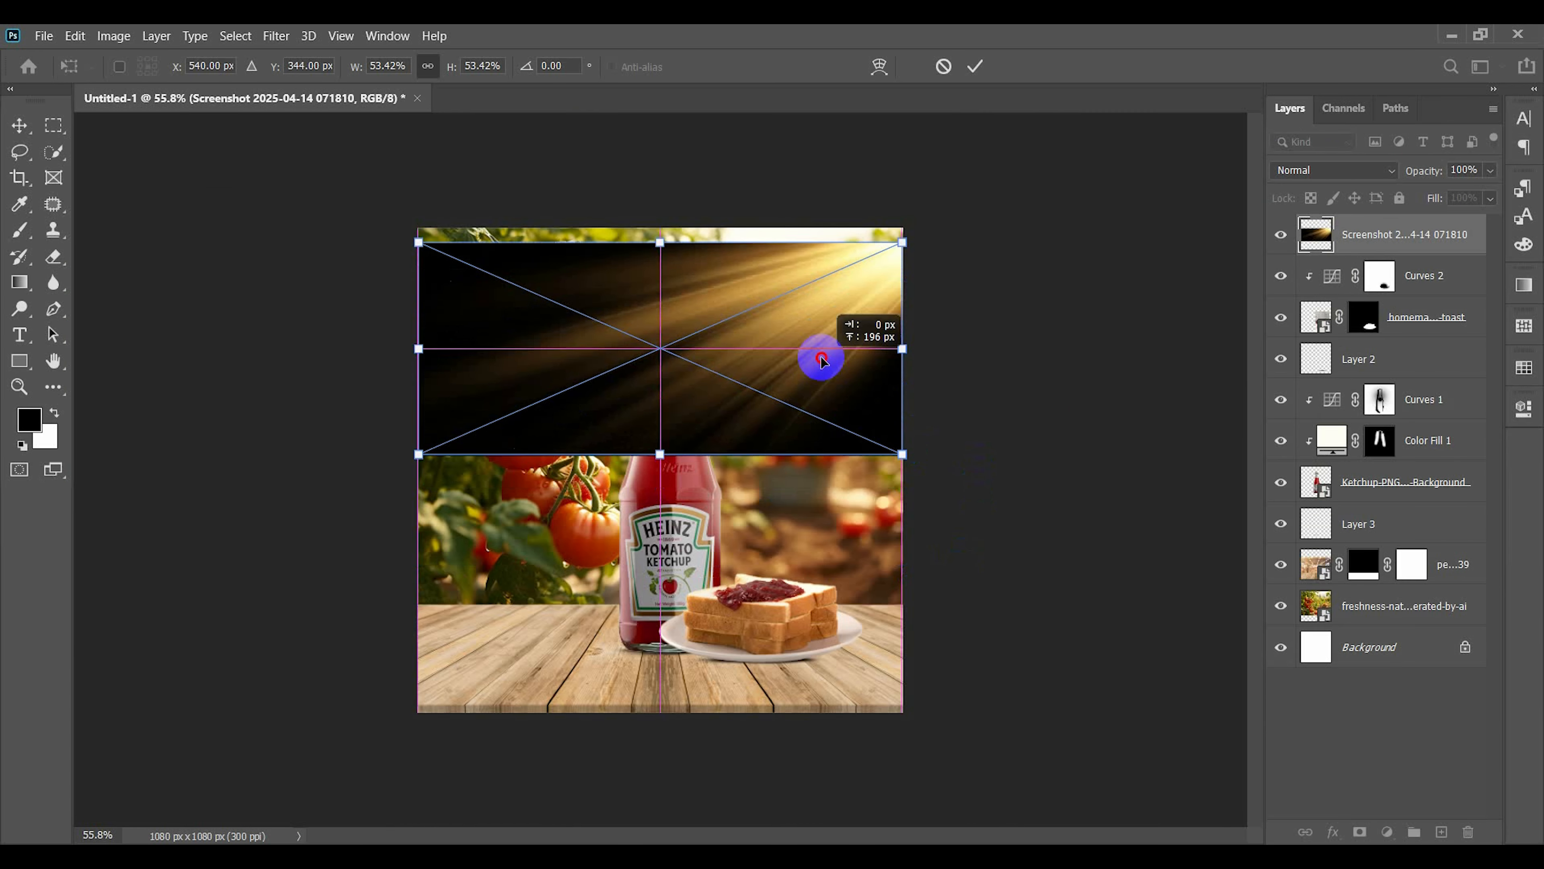
{"action": "left_click_drag", "start_coordinate": [821, 360], "coordinate": [822, 344]}
{"action": "left_click", "coordinate": [1334, 170]}
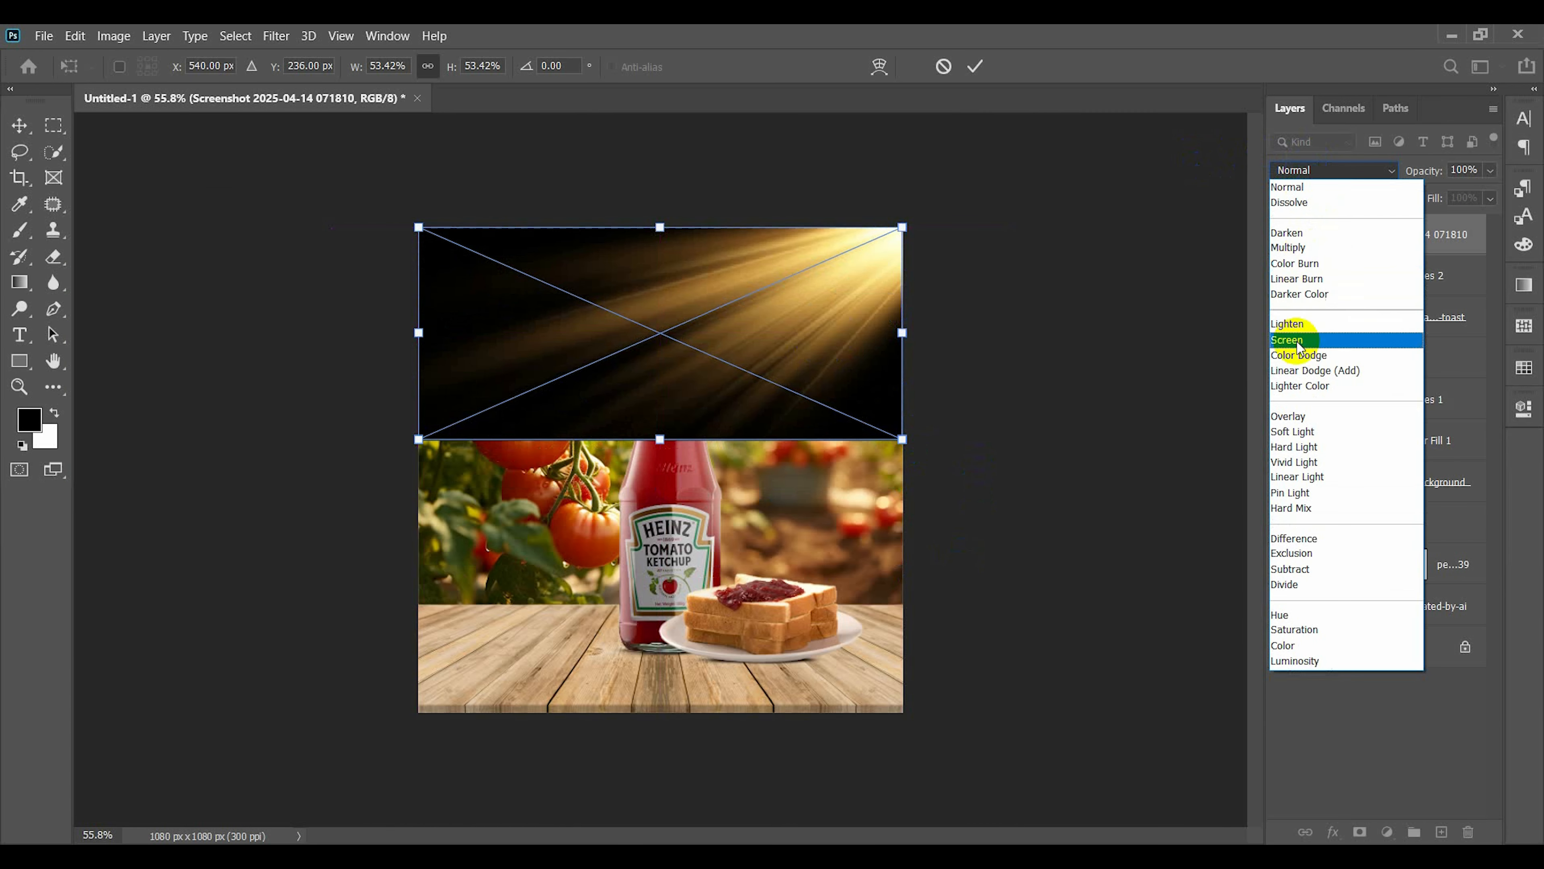
{"action": "left_click", "coordinate": [1307, 339]}
{"action": "key", "text": "Return"}
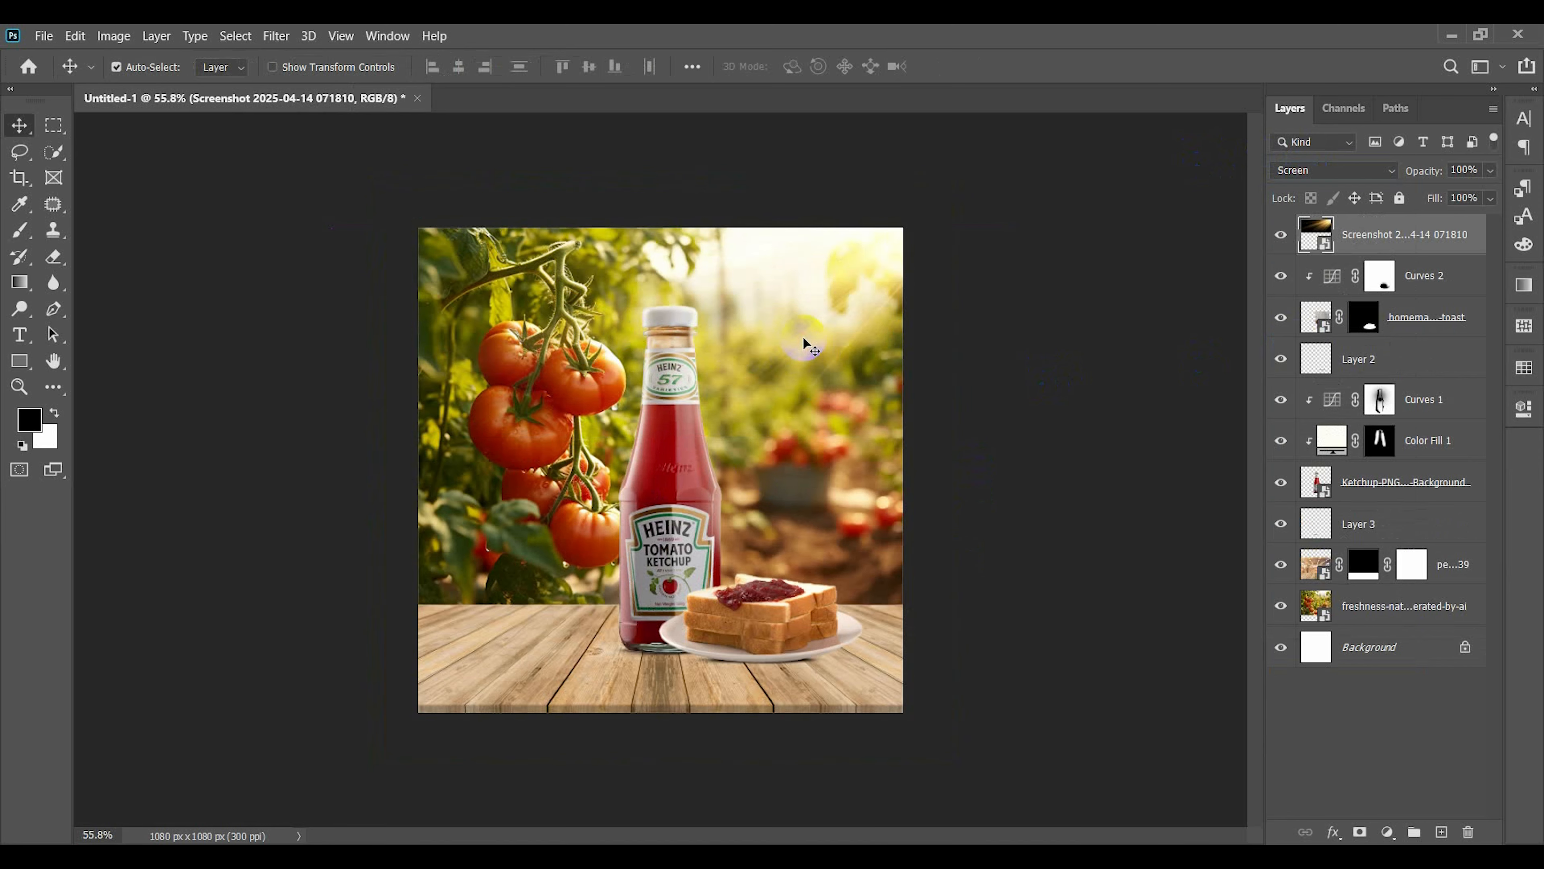
- Transform the light rays layer so its lower edge extends further down over the bottle and garden
{"action": "key", "text": "ctrl+t"}
{"action": "left_click_drag", "start_coordinate": [656, 488], "coordinate": [653, 530]}
{"action": "key", "text": "Return"}
{"action": "key", "text": "ctrl+0"}
{"action": "scroll", "coordinate": [714, 372], "scroll_direction": "up", "scroll_amount": 3}
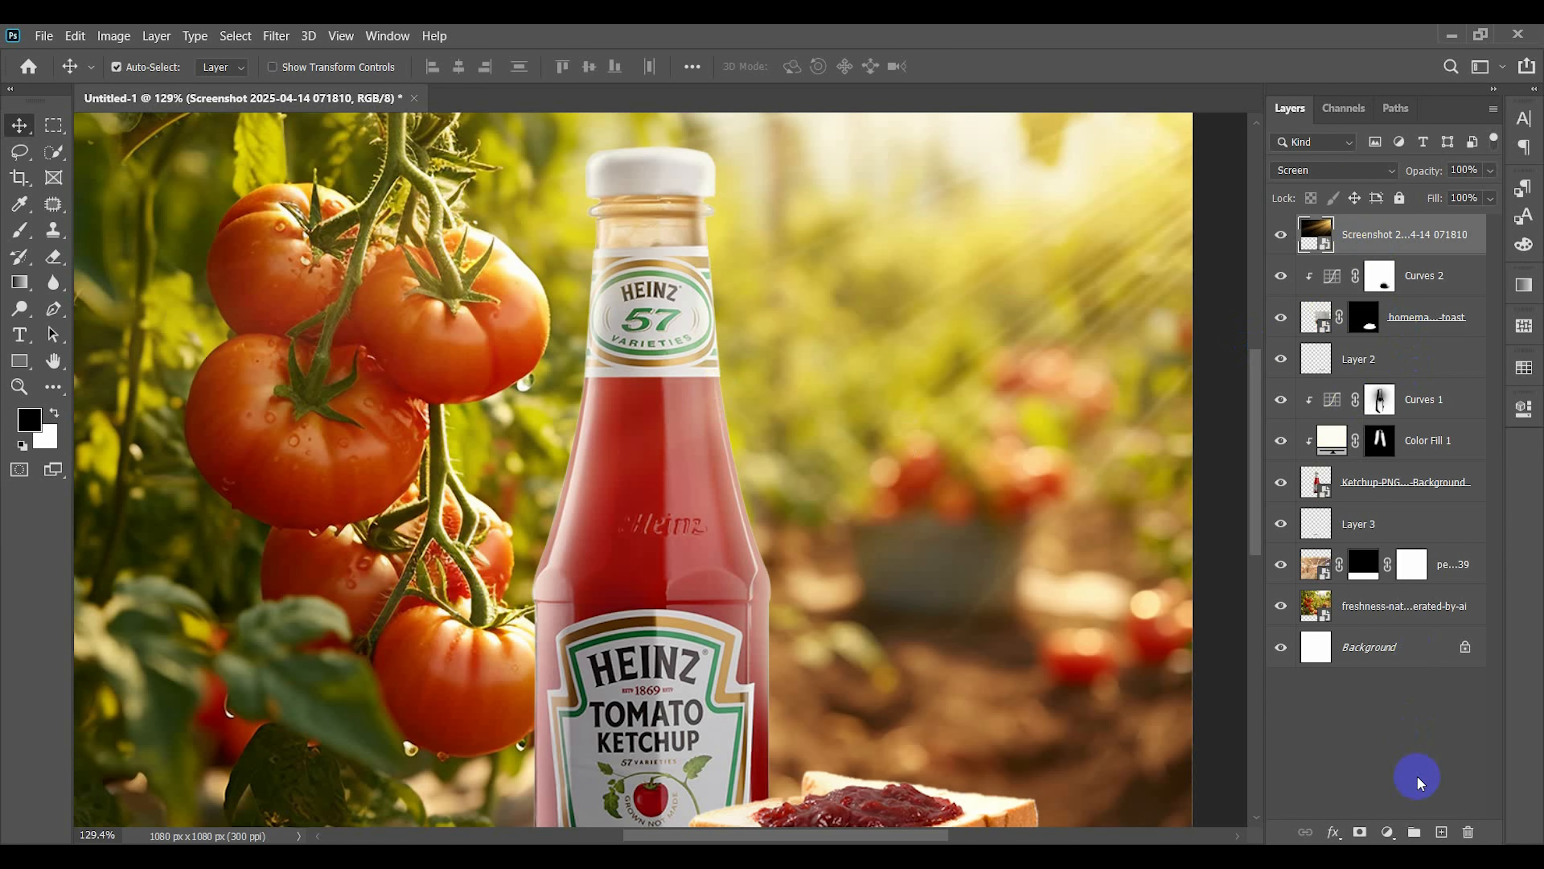
{"action": "key", "text": "ctrl+z"}
{"action": "scroll", "coordinate": [541, 493], "scroll_direction": "down", "scroll_amount": 7}
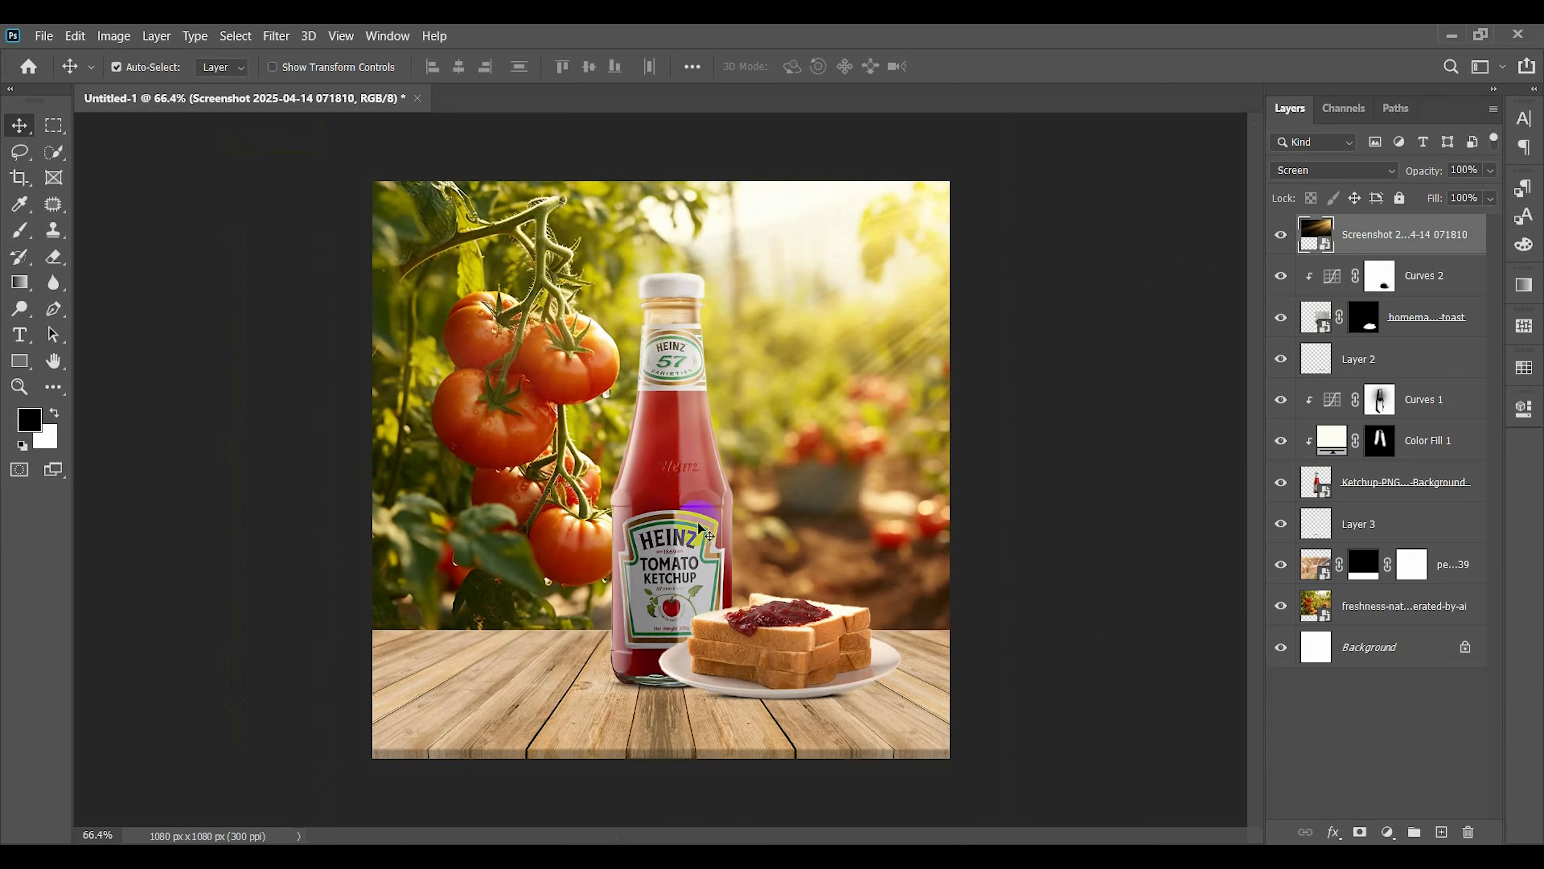
{"action": "scroll", "coordinate": [690, 566], "scroll_direction": "up", "scroll_amount": 1}
{"action": "scroll", "coordinate": [681, 563], "scroll_direction": "down", "scroll_amount": 2}
{"action": "left_click", "coordinate": [1404, 606]}
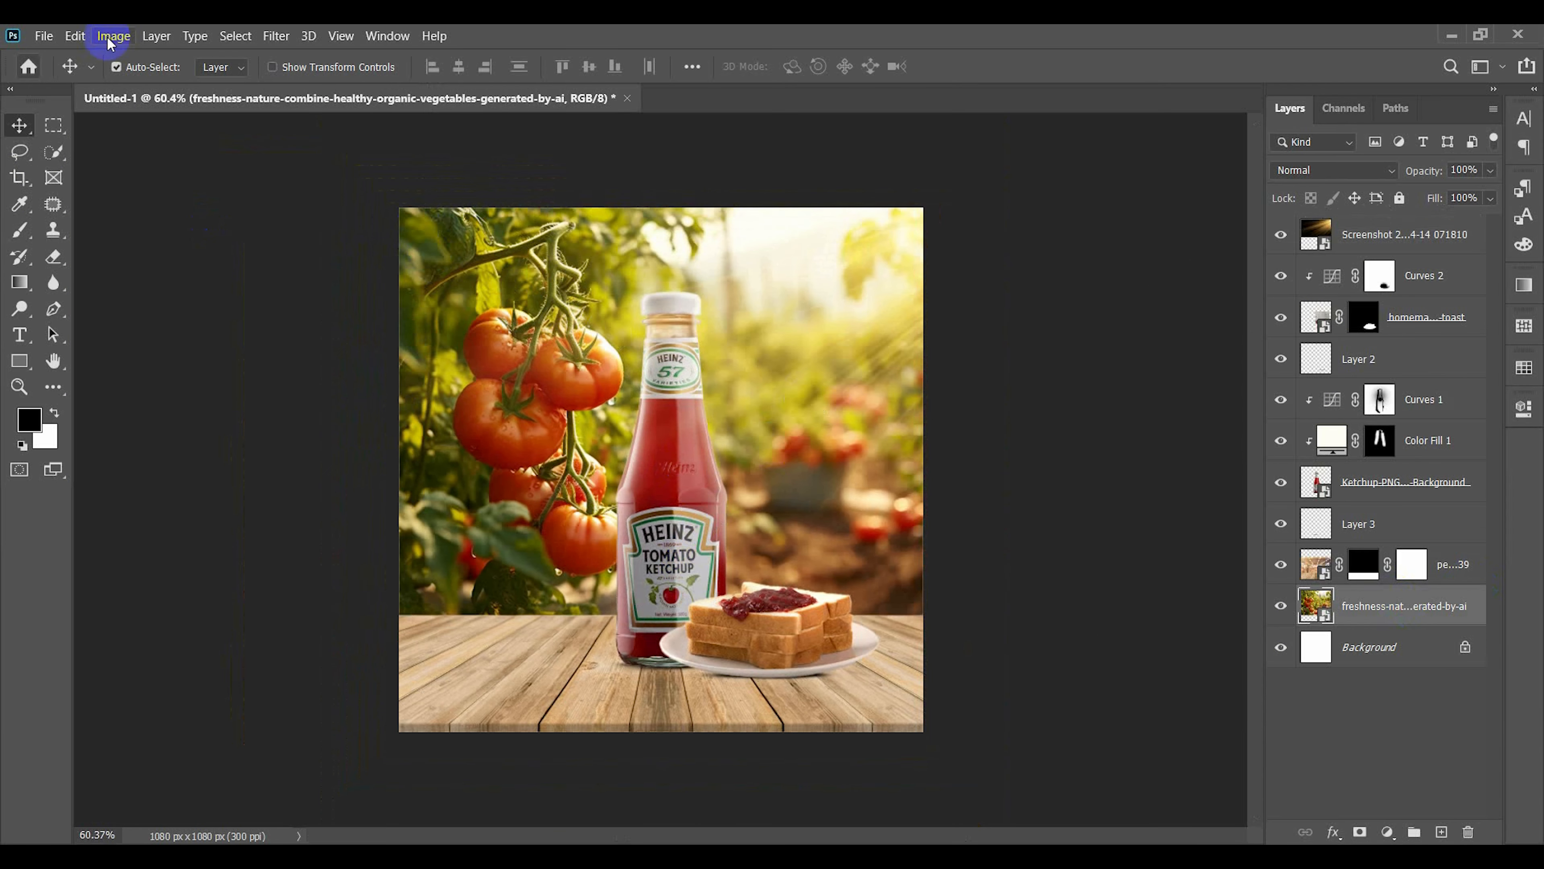
{"action": "left_click", "coordinate": [276, 36]}
{"action": "left_click", "coordinate": [998, 281]}
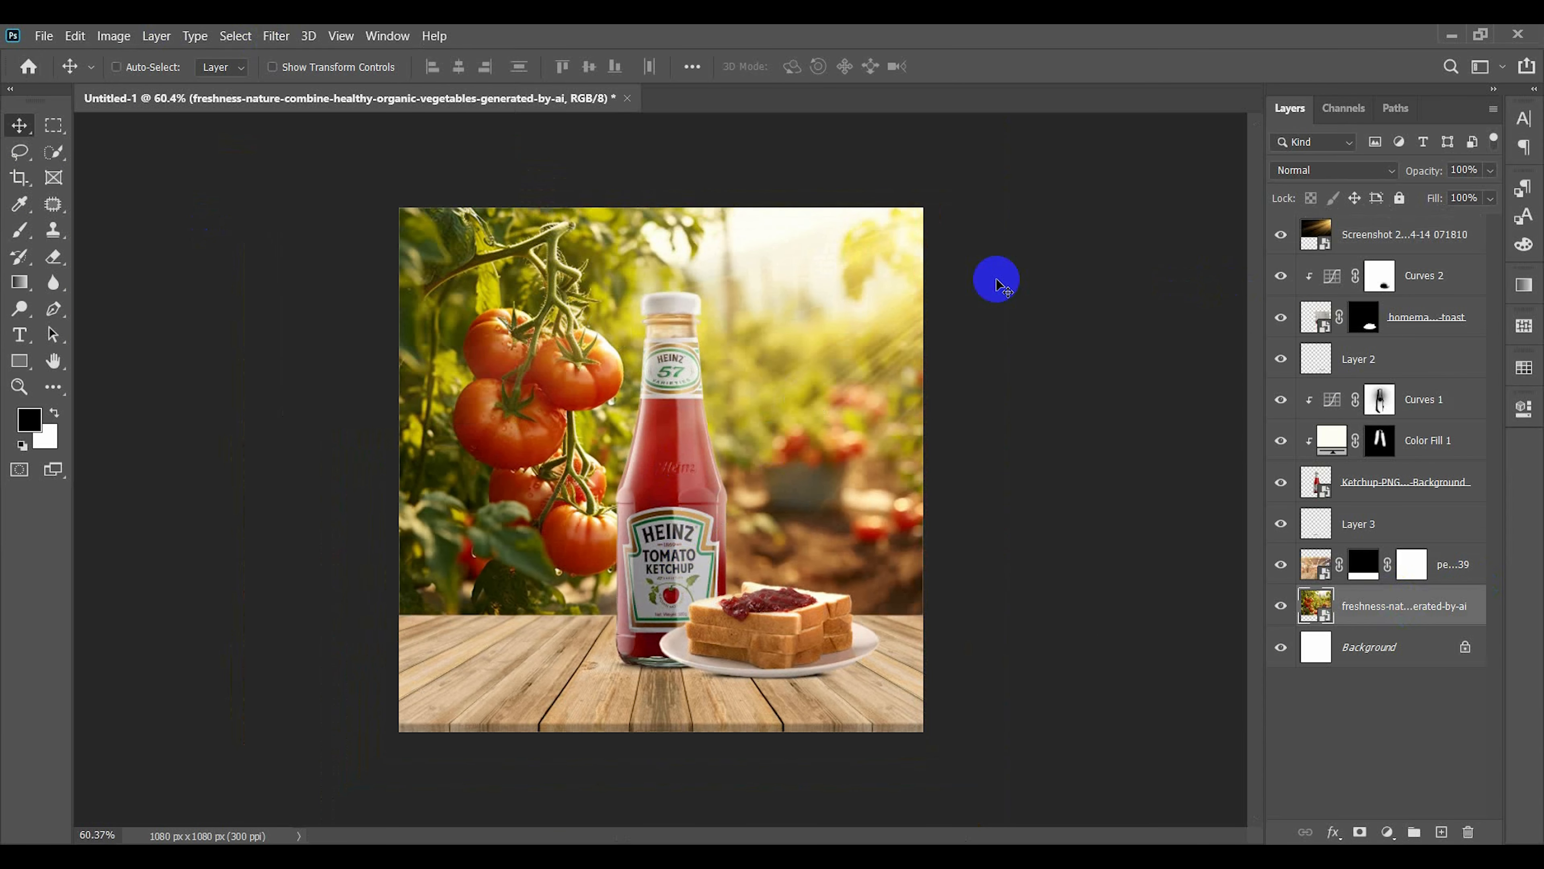
{"action": "scroll", "coordinate": [998, 281], "scroll_direction": "up", "scroll_amount": 2}
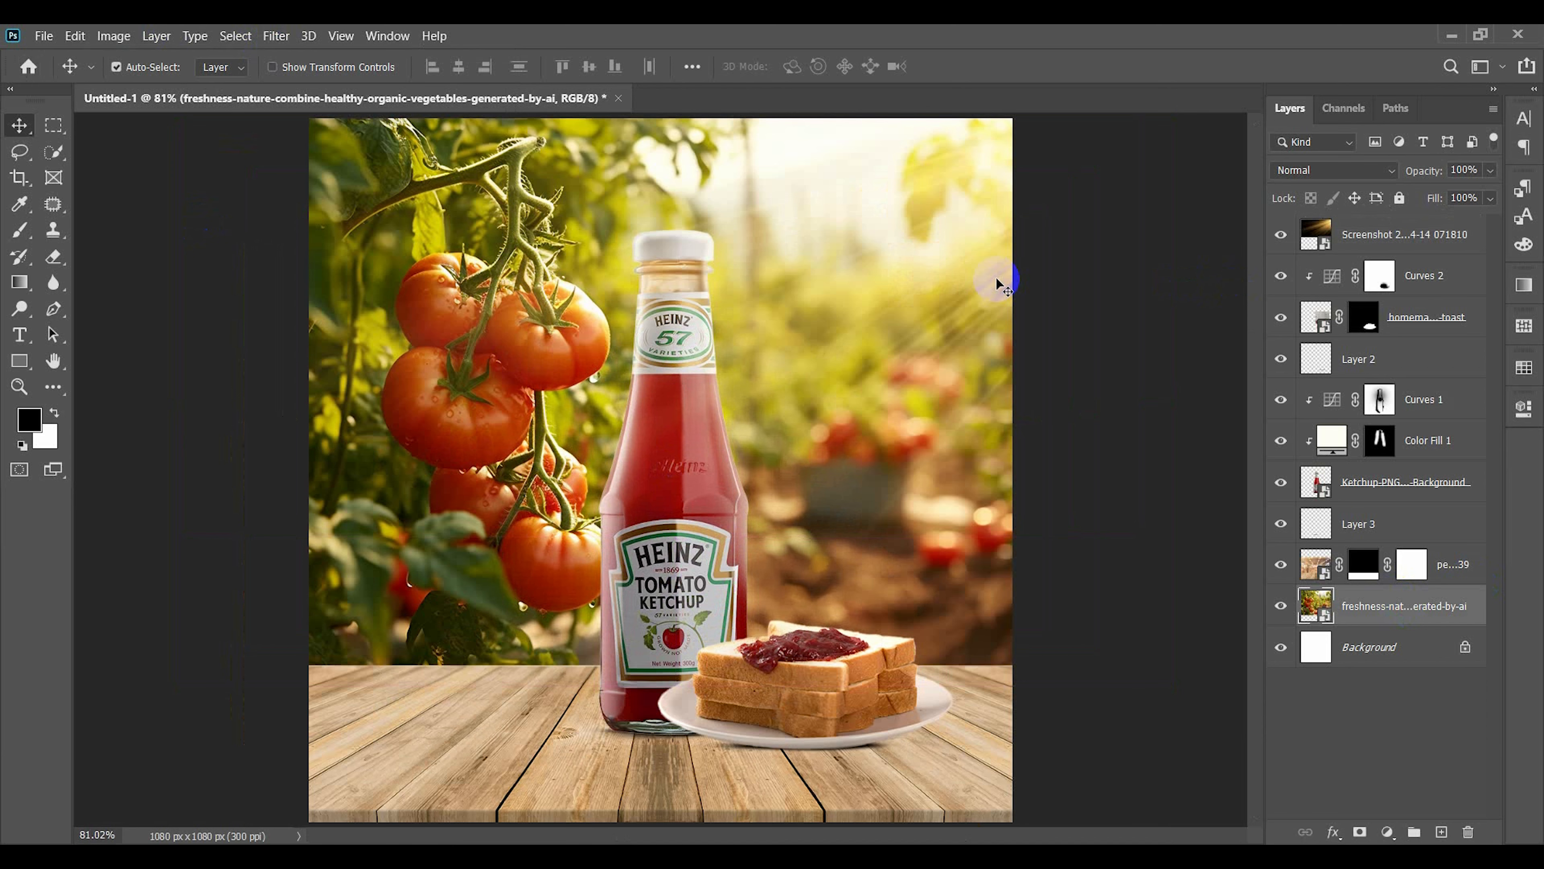
- Convert the masked wooden table layer to a smart object
{"action": "left_click", "coordinate": [1453, 564]}
{"action": "left_click", "coordinate": [1281, 565]}
{"action": "left_click", "coordinate": [1281, 565]}
{"action": "left_click", "coordinate": [1453, 566]}
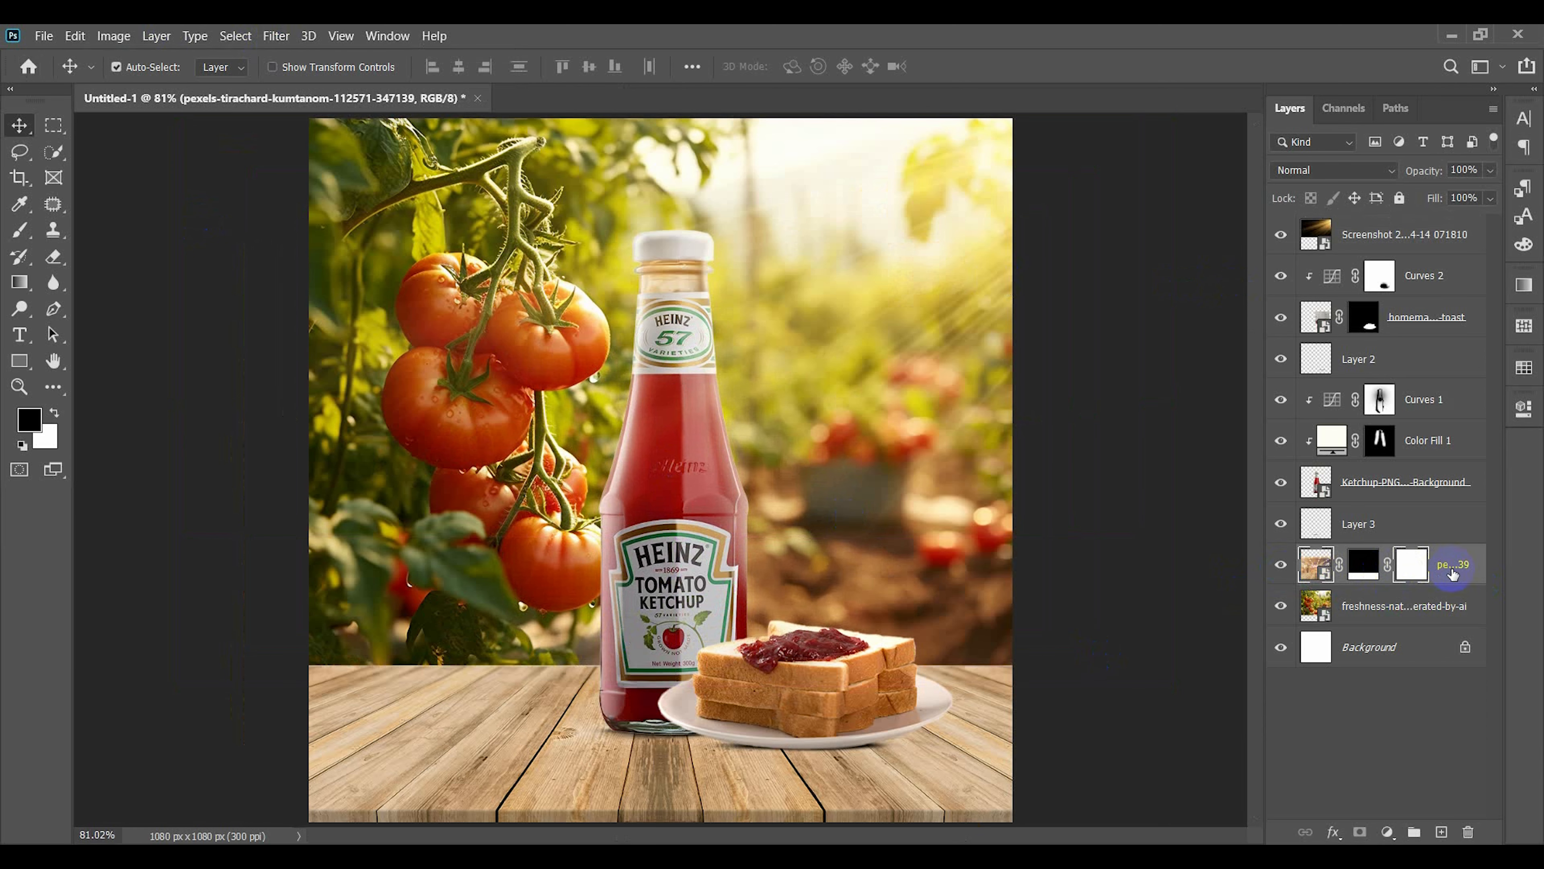
{"action": "right_click", "coordinate": [1457, 570]}
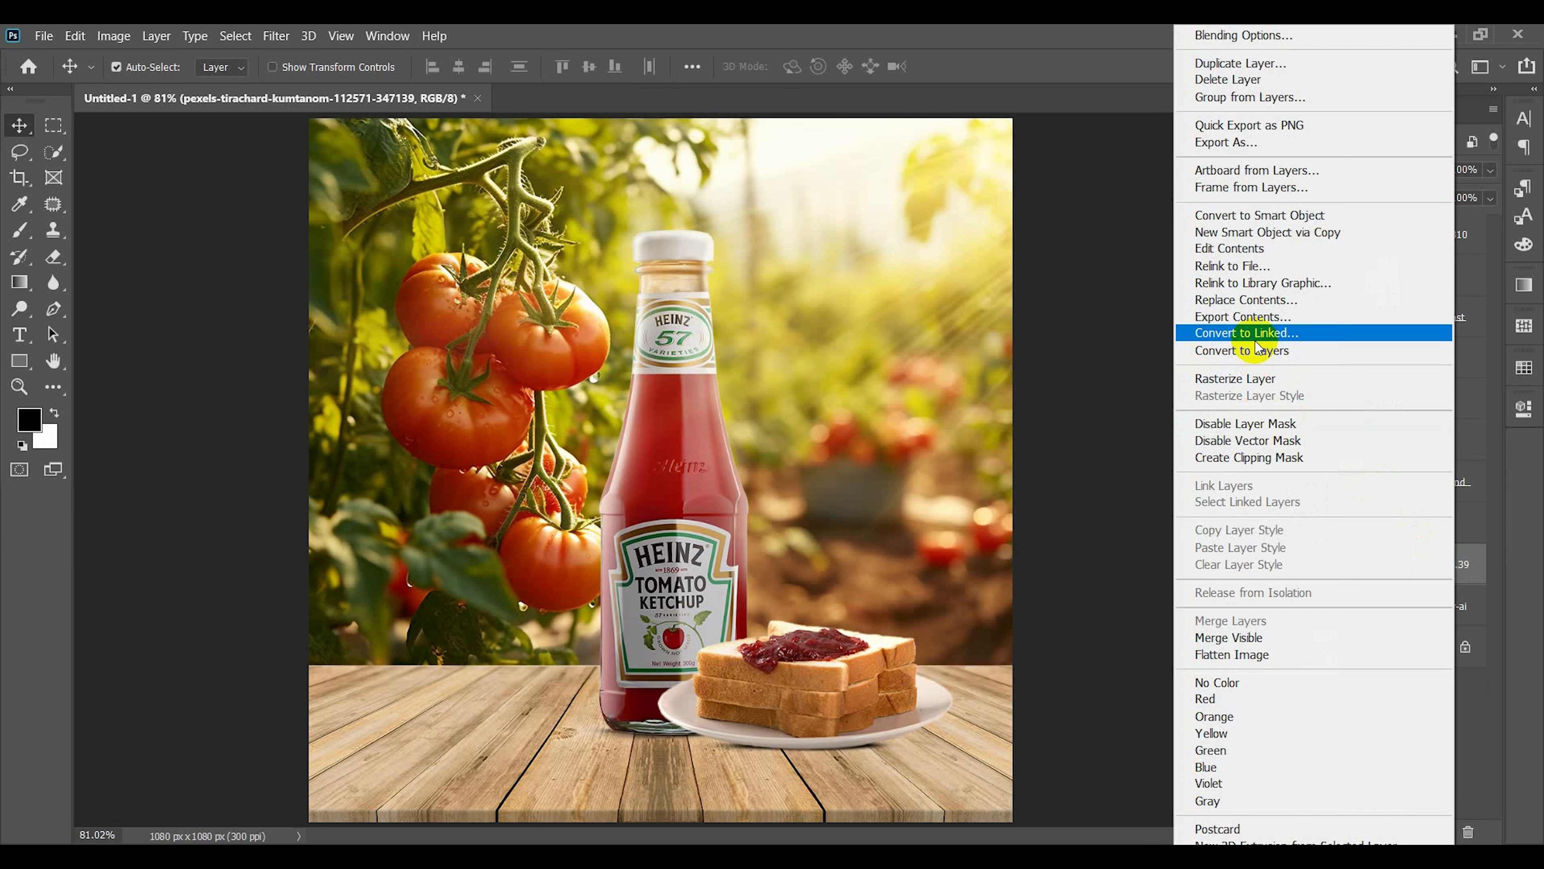
{"action": "left_click", "coordinate": [1307, 231]}
- Add a Curves adjustment clipped to the wooden table layer and darken it by lowering the white point
{"action": "left_click", "coordinate": [1390, 828]}
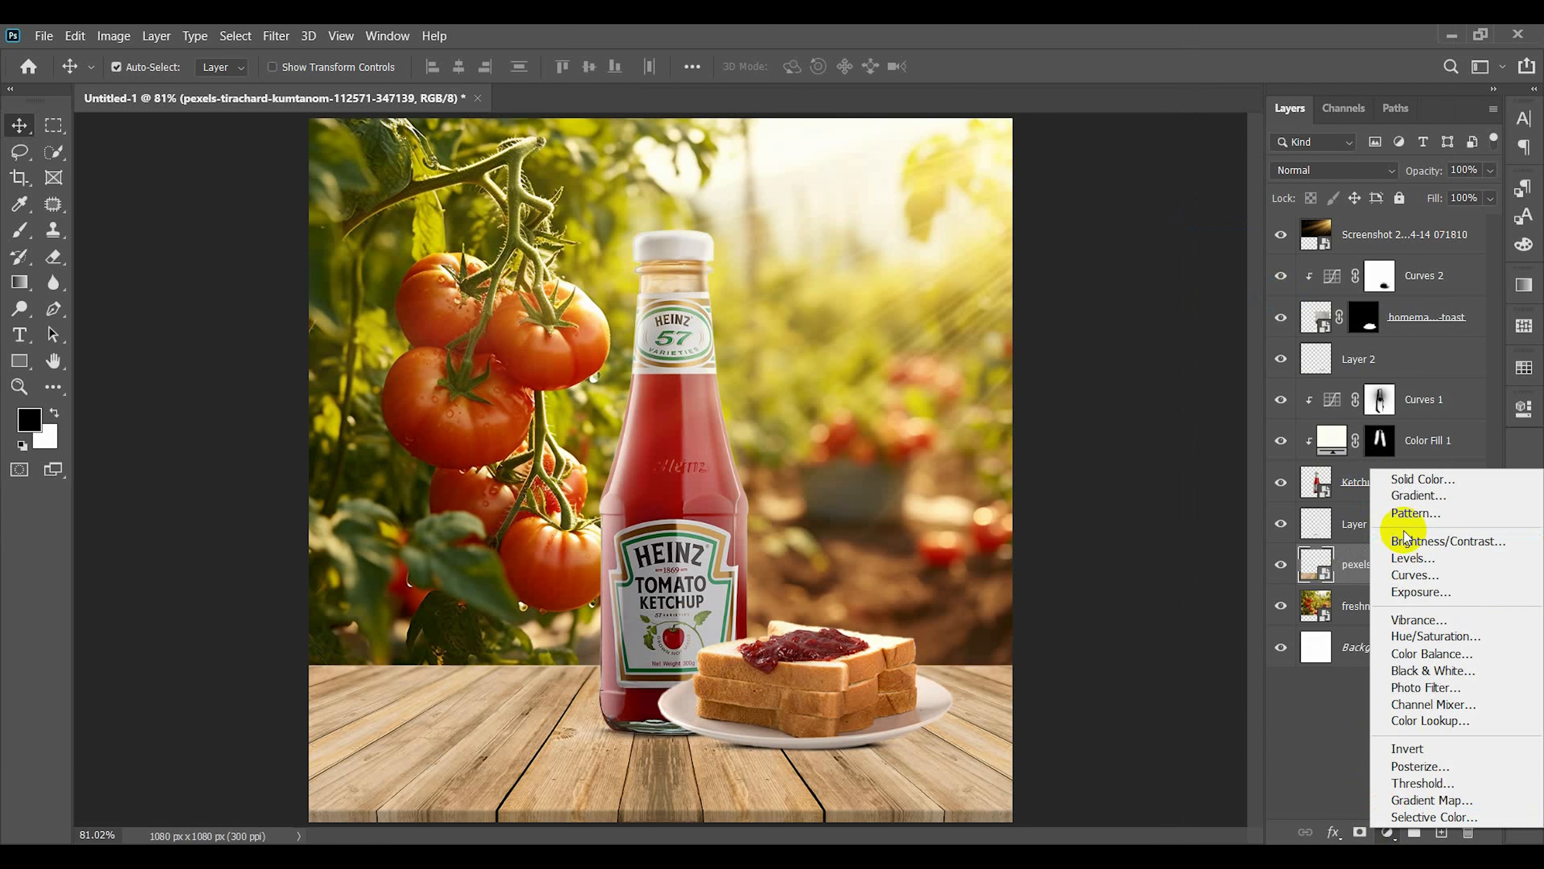
{"action": "left_click", "coordinate": [1419, 574]}
{"action": "left_click_drag", "start_coordinate": [1469, 516], "coordinate": [1478, 582]}
{"action": "left_click", "coordinate": [1353, 743]}
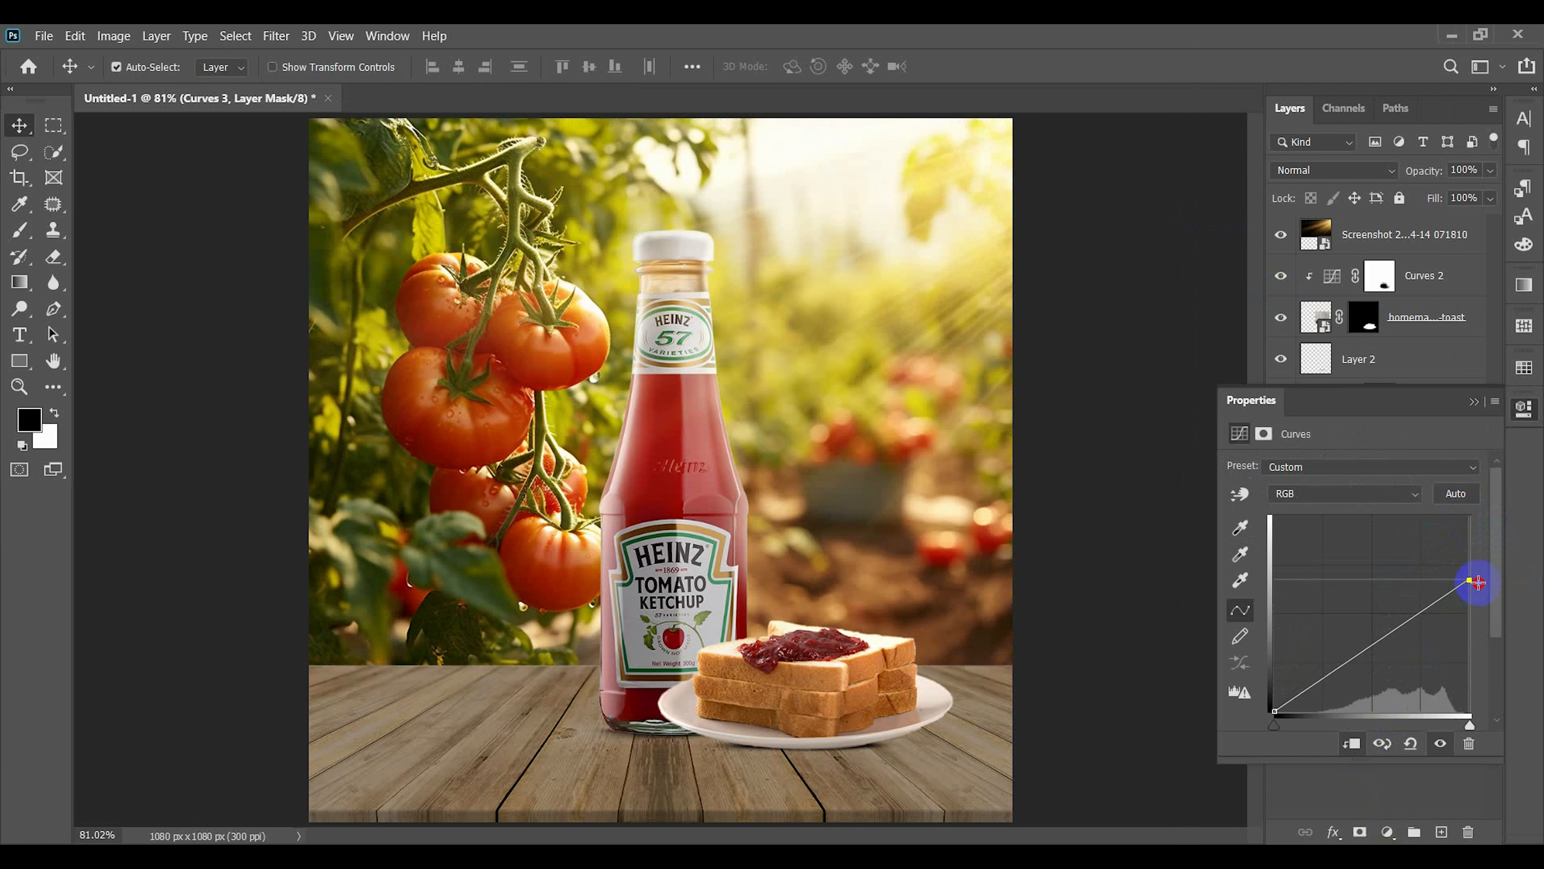
{"action": "left_click", "coordinate": [1474, 402]}
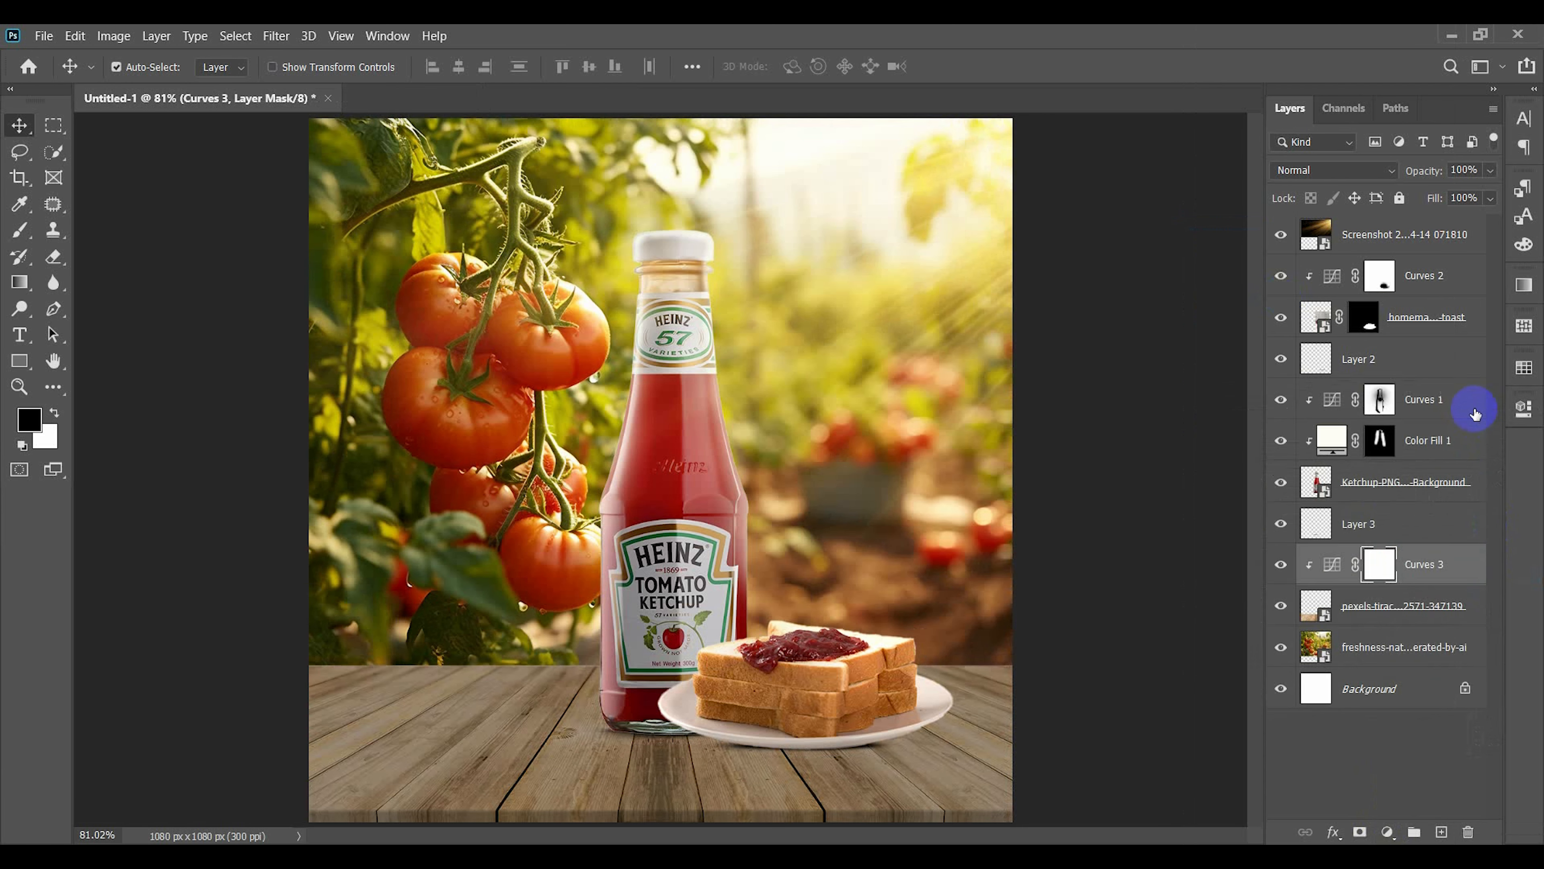
- Paint black on the table's Curves mask with a soft 44 px brush in a straight line along the table's back edge
{"action": "left_click", "coordinate": [20, 231]}
{"action": "scroll", "coordinate": [328, 656], "scroll_direction": "up", "scroll_amount": 3}
{"action": "scroll", "coordinate": [341, 657], "scroll_direction": "up", "scroll_amount": 3}
{"action": "scroll", "coordinate": [337, 656], "scroll_direction": "down", "scroll_amount": 3}
{"action": "left_click_drag", "start_coordinate": [467, 562], "coordinate": [358, 563]}
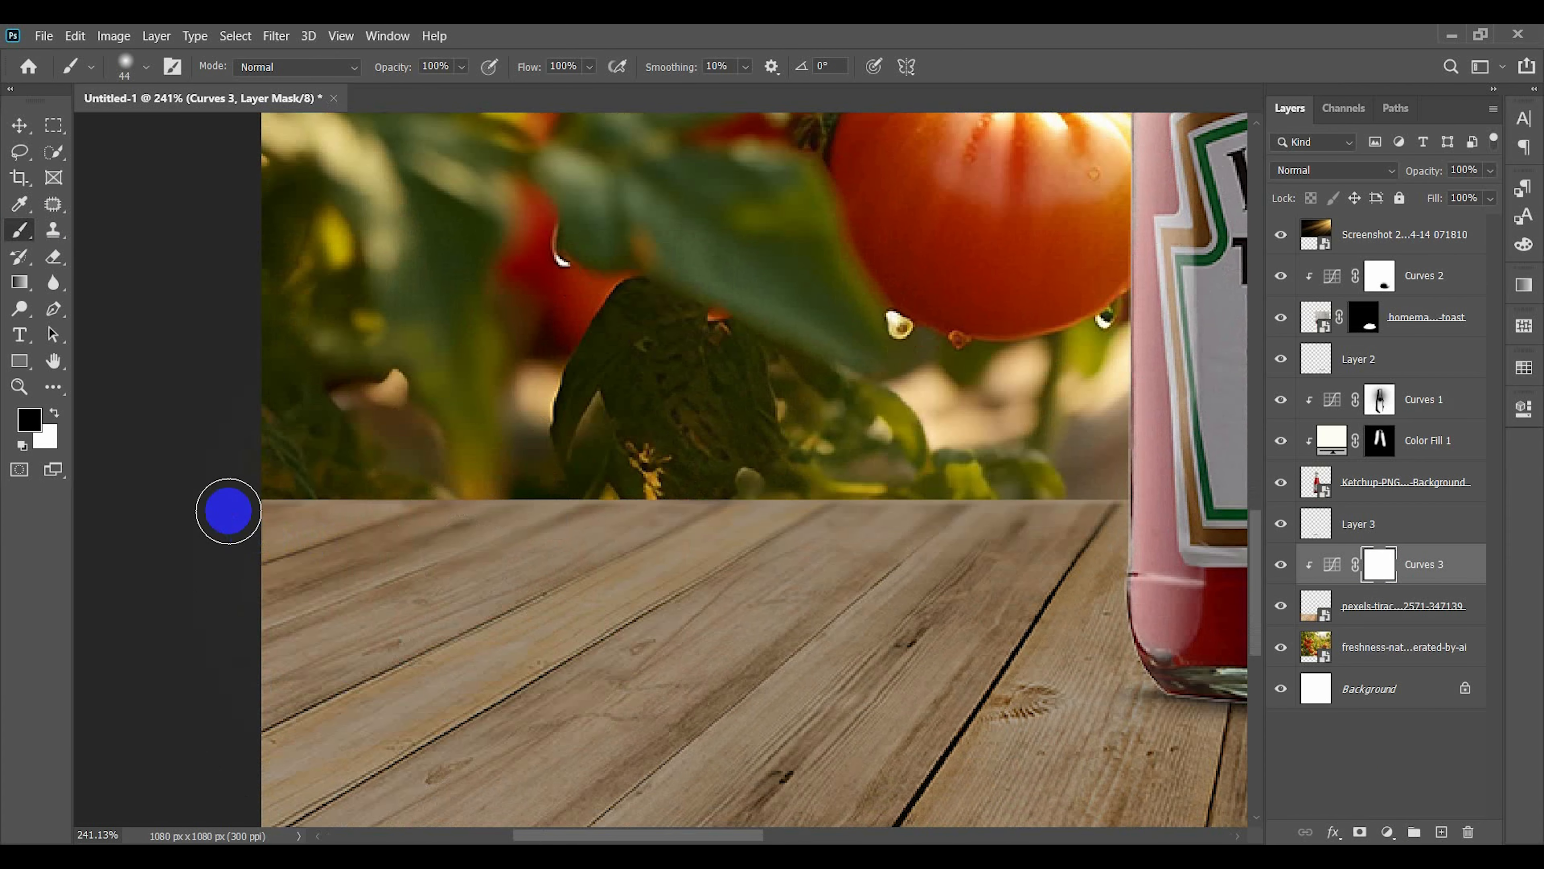
{"action": "scroll", "coordinate": [550, 554], "scroll_direction": "down", "scroll_amount": 10}
{"action": "left_click_drag", "start_coordinate": [1241, 559], "coordinate": [1019, 577]}
{"action": "left_click", "coordinate": [1036, 546], "text": "shift"}
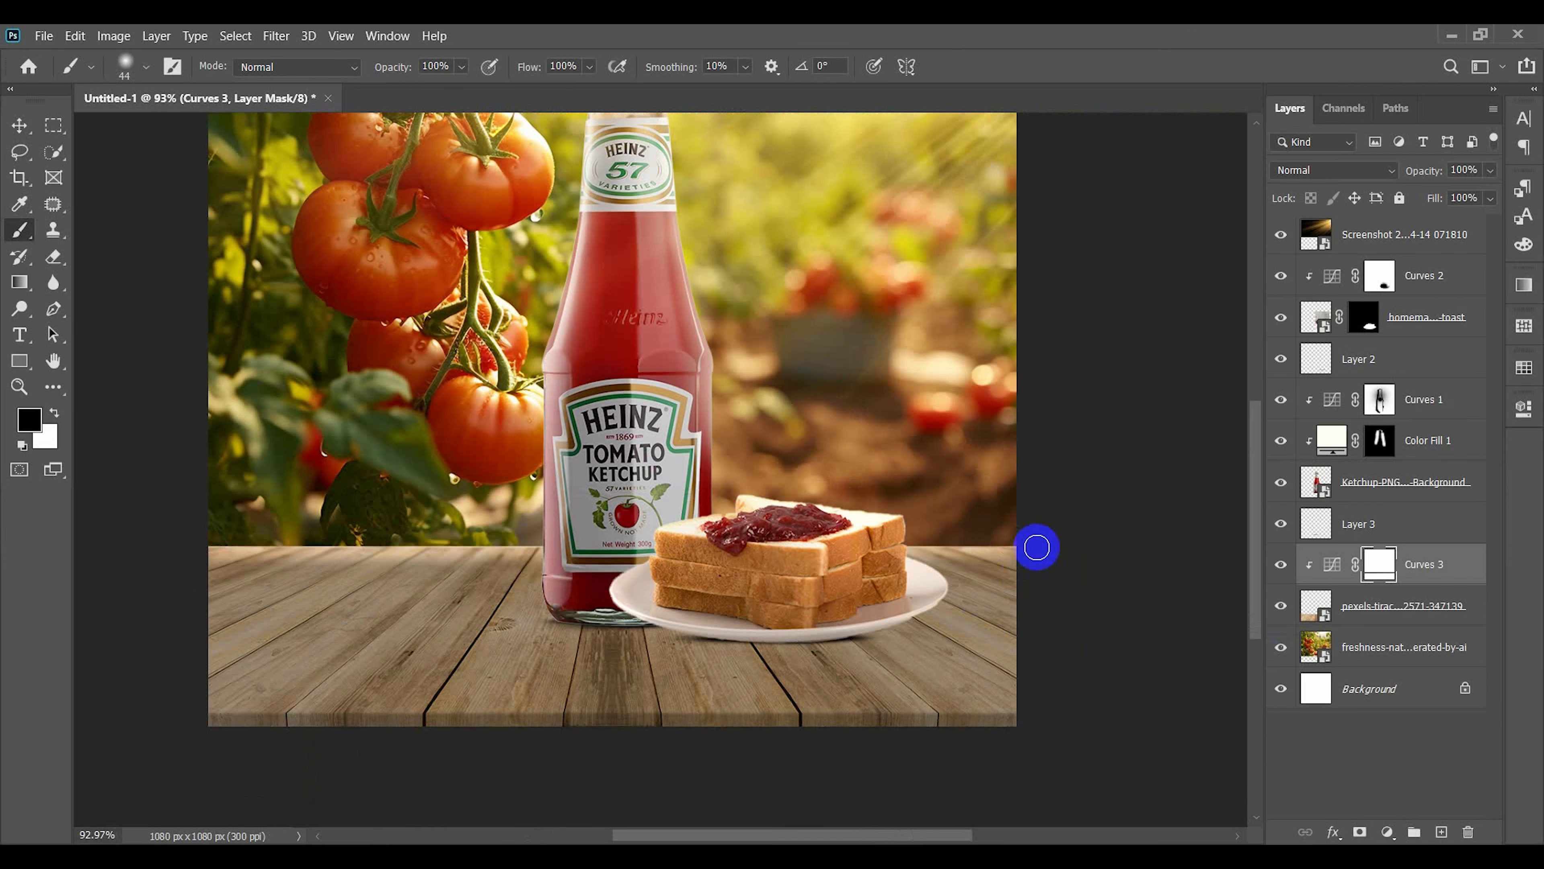
- Paint black across the wooden table on its Curves mask with a soft 574 px brush at 57% opacity
{"action": "left_click_drag", "start_coordinate": [831, 615], "coordinate": [1076, 615]}
{"action": "scroll", "coordinate": [386, 593], "scroll_direction": "down", "scroll_amount": 3}
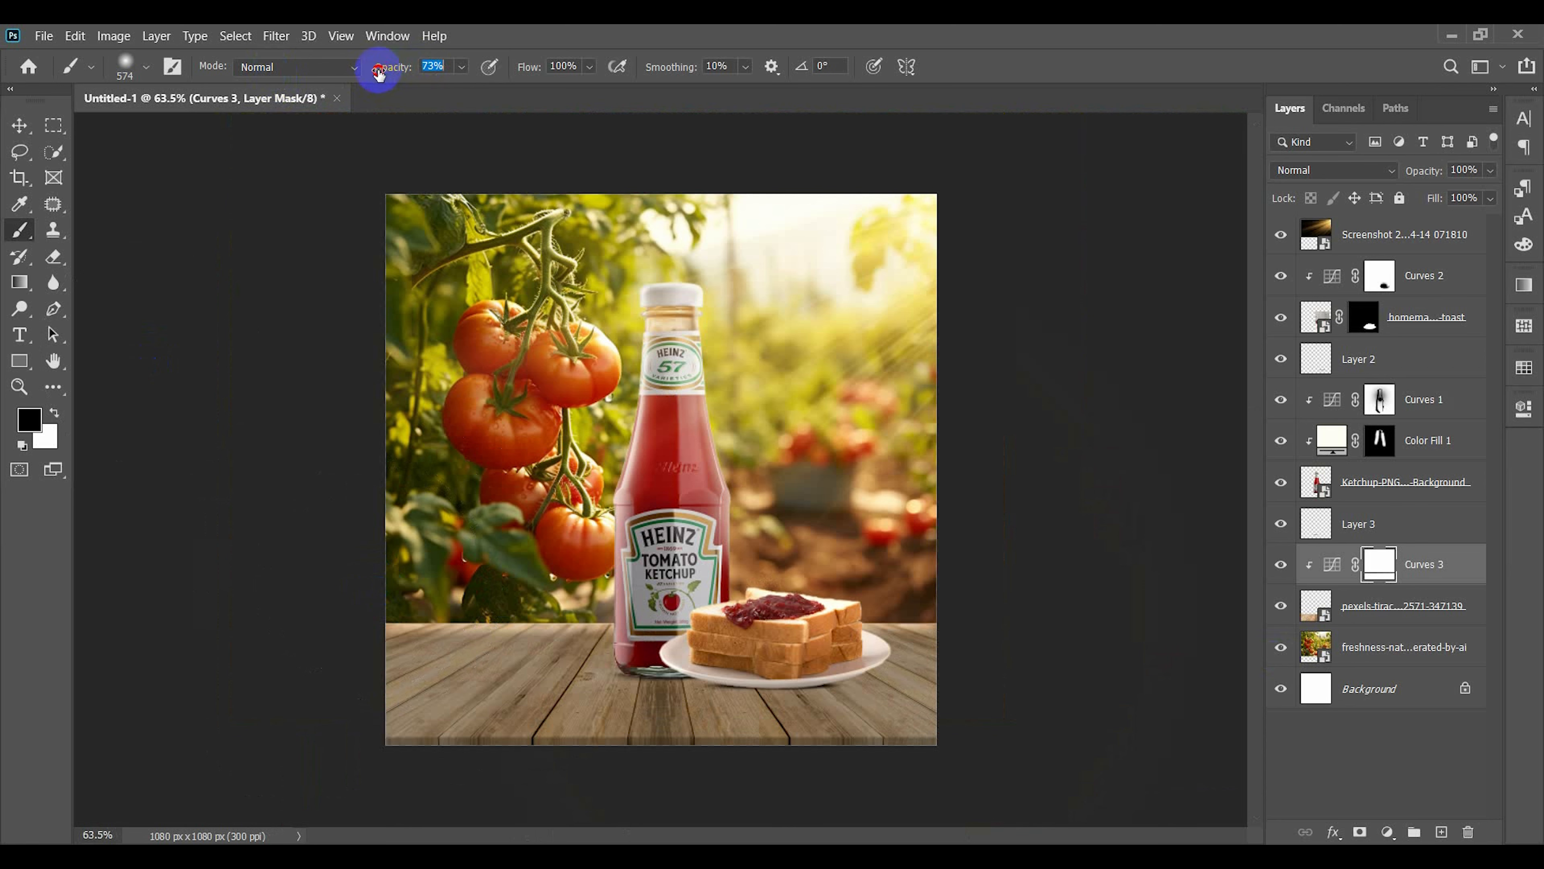
{"action": "left_click_drag", "start_coordinate": [443, 611], "coordinate": [979, 583]}
{"action": "key", "text": "ctrl+z"}
{"action": "mouse_move", "coordinate": [407, 565]}
{"action": "left_mouse_down"}
{"action": "mouse_move", "coordinate": [463, 539]}
{"action": "mouse_move", "coordinate": [243, 552]}
{"action": "left_mouse_up"}
{"action": "left_click", "coordinate": [1283, 566]}
{"action": "left_click", "coordinate": [1282, 567]}
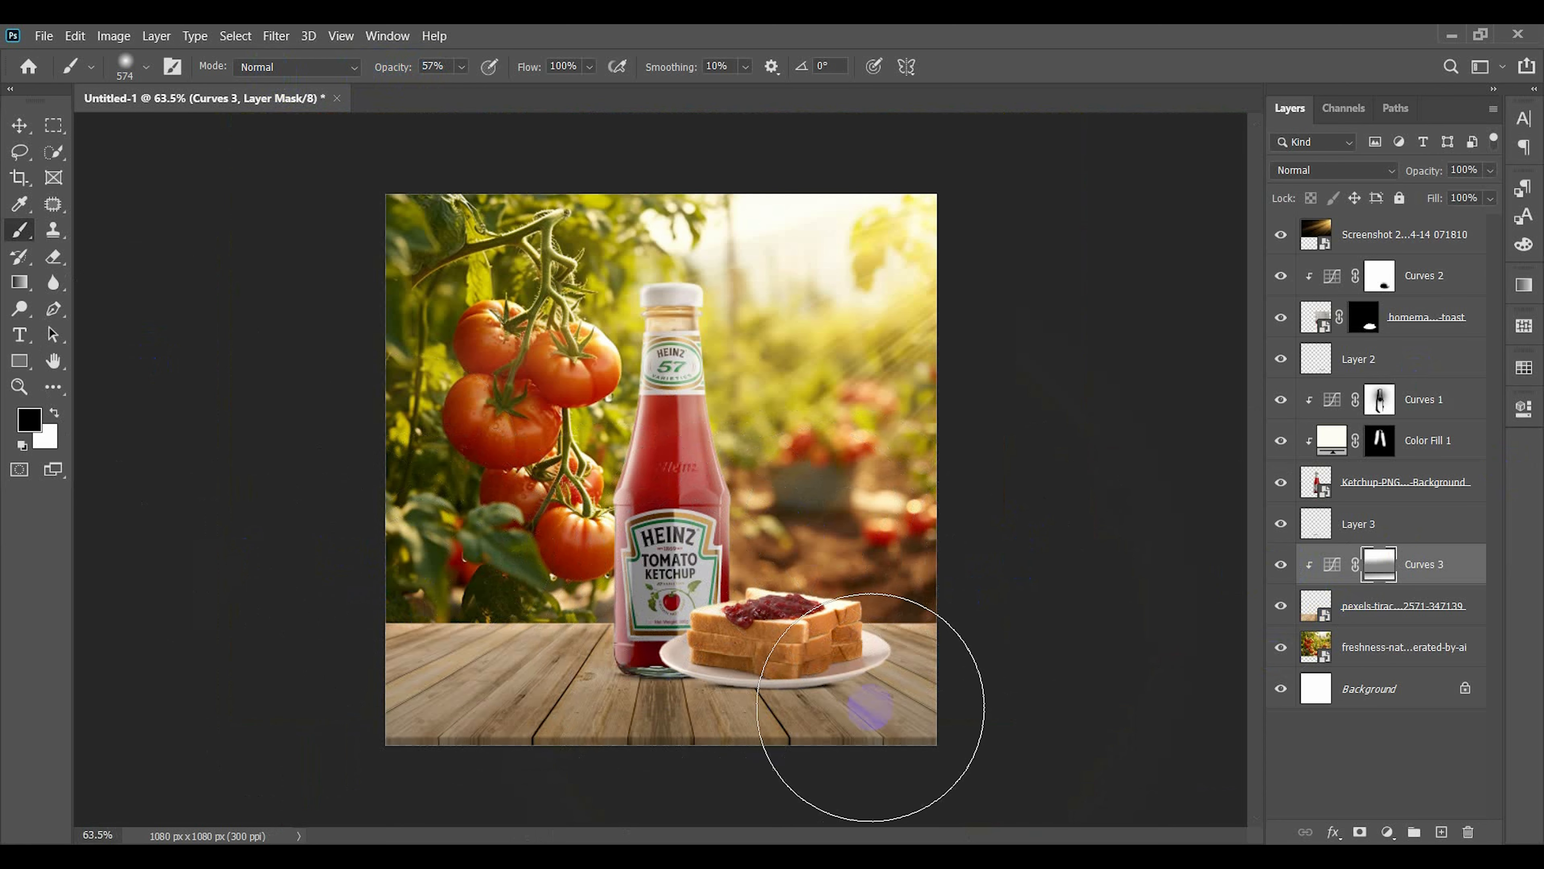
- Brush black once more across the table on its Curves mask with a soft 753 px brush at 13% opacity
{"action": "left_click_drag", "start_coordinate": [813, 582], "coordinate": [858, 582]}
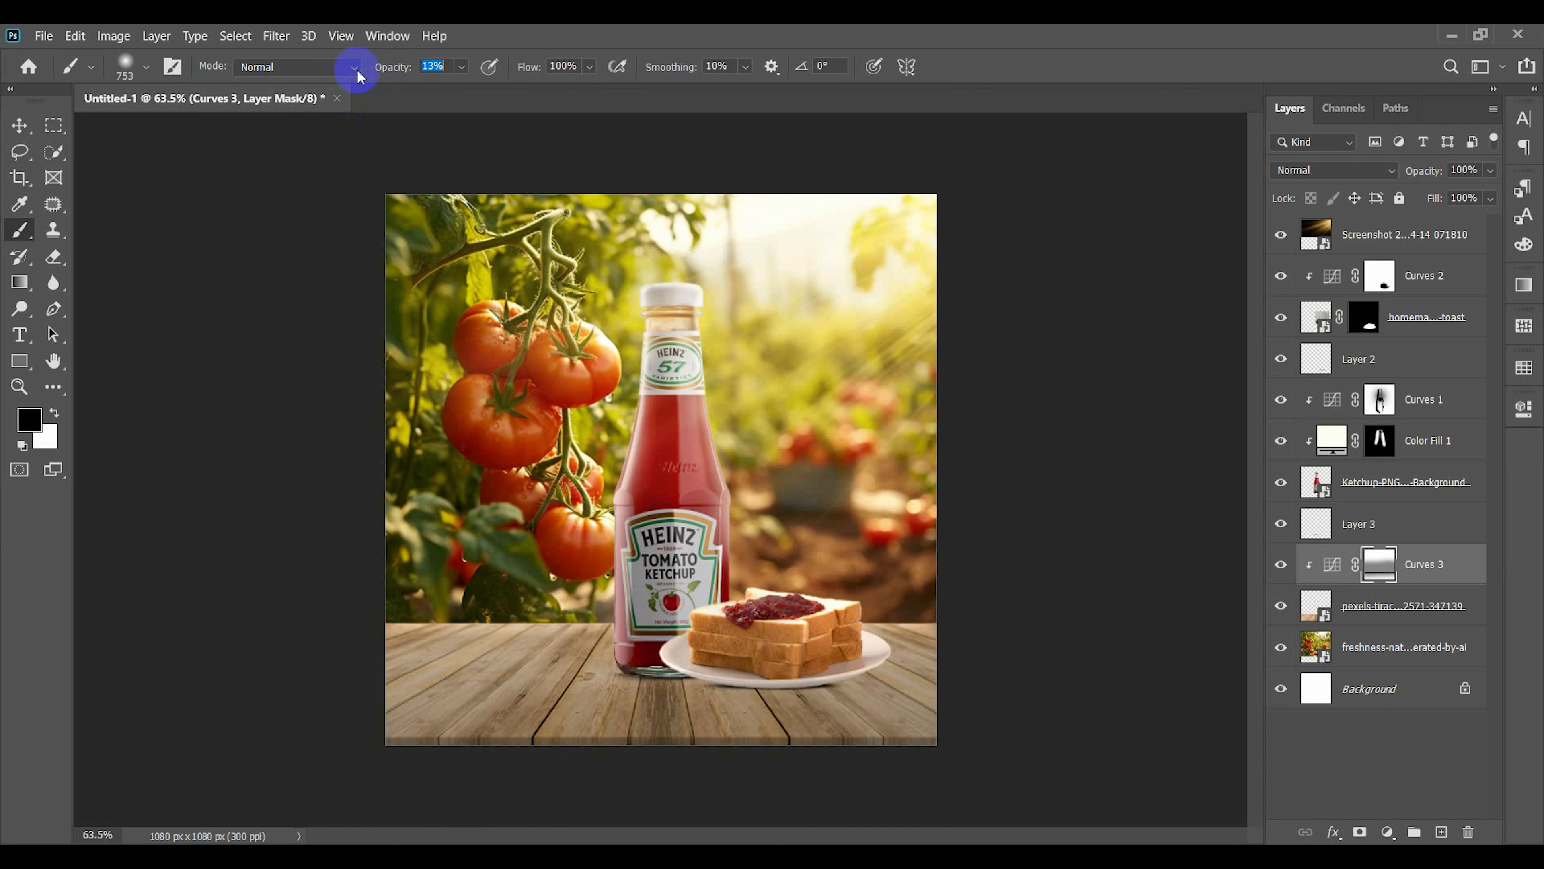
{"action": "mouse_move", "coordinate": [443, 587]}
{"action": "left_mouse_down"}
{"action": "mouse_move", "coordinate": [879, 562]}
{"action": "mouse_move", "coordinate": [359, 611]}
{"action": "mouse_move", "coordinate": [879, 594]}
{"action": "left_mouse_up"}
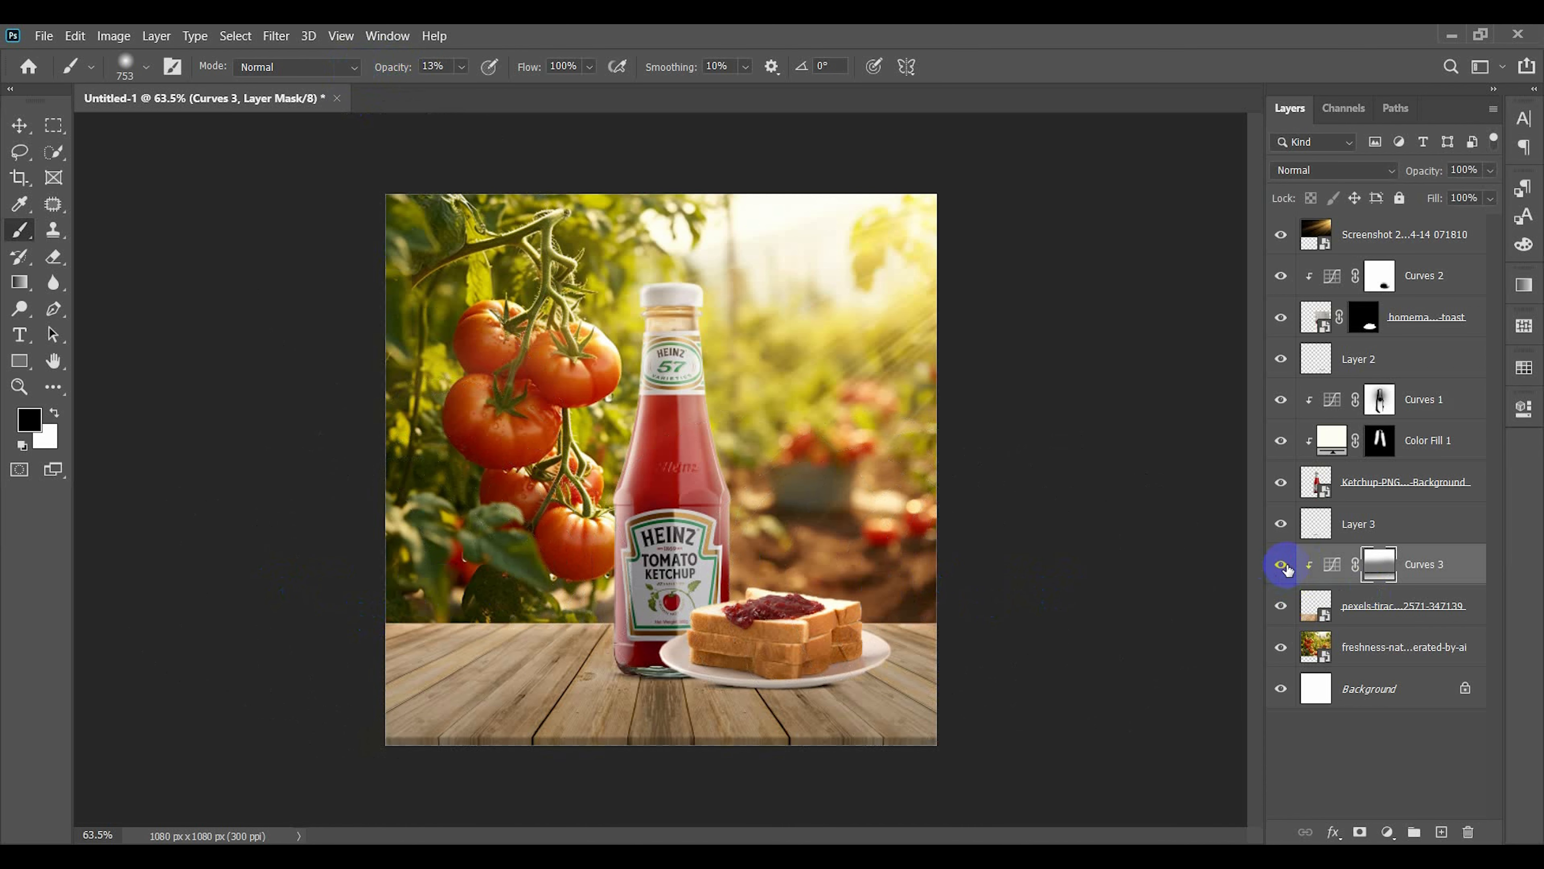
{"action": "left_click", "coordinate": [19, 122]}
{"action": "left_click", "coordinate": [347, 325]}
{"action": "key", "text": "ctrl+0"}
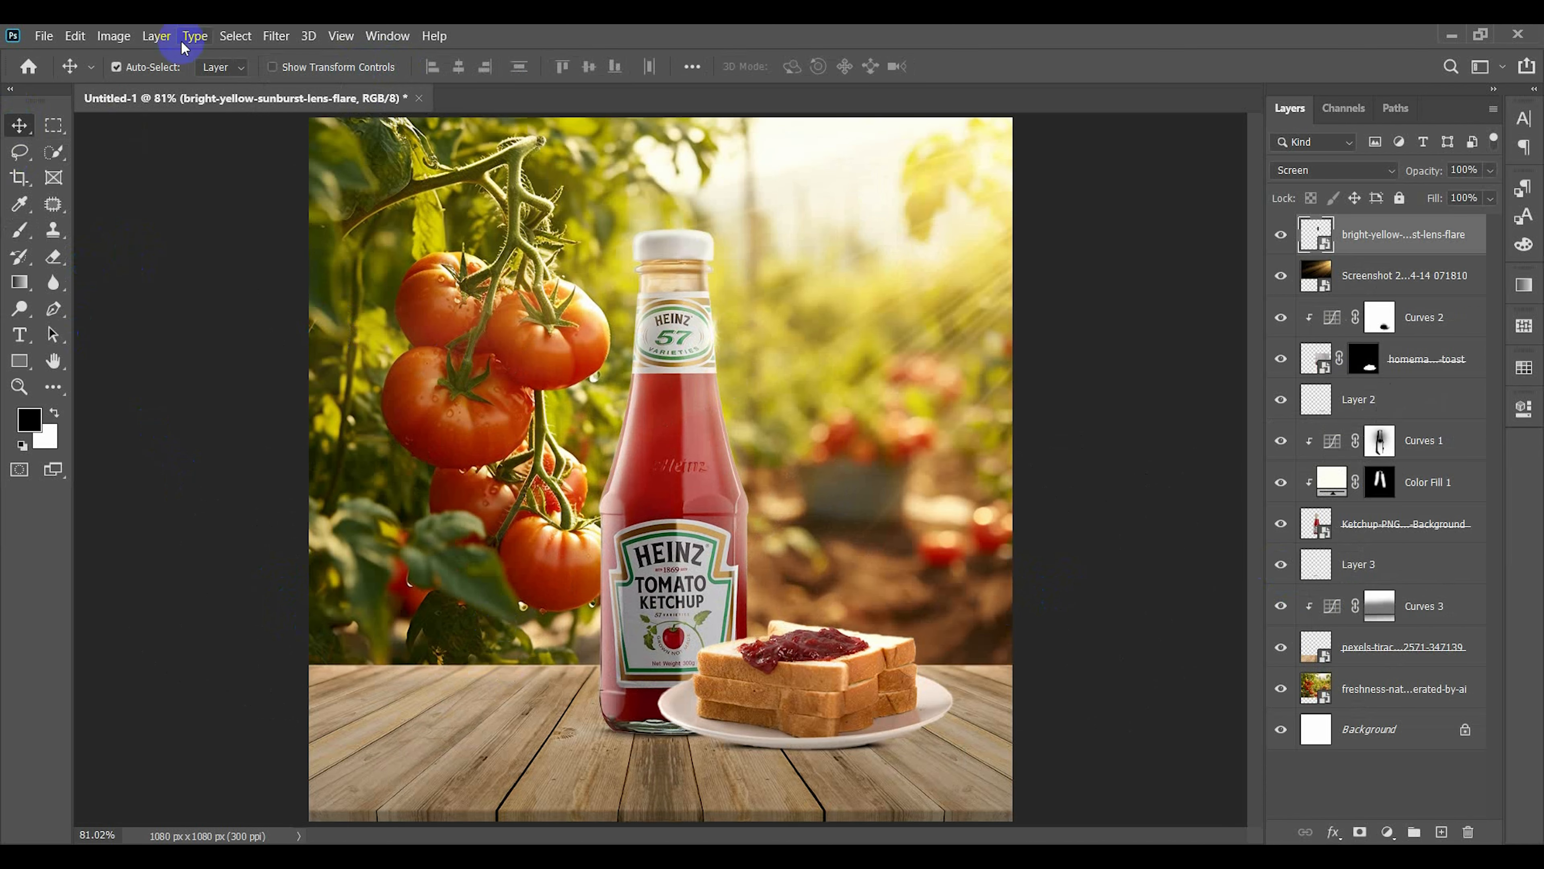
- Place another bright-yellow-sunburst-lens-flare image as an embedded layer on top and set its blend mode to Screen
{"action": "left_click", "coordinate": [44, 35]}
{"action": "left_click", "coordinate": [182, 403]}
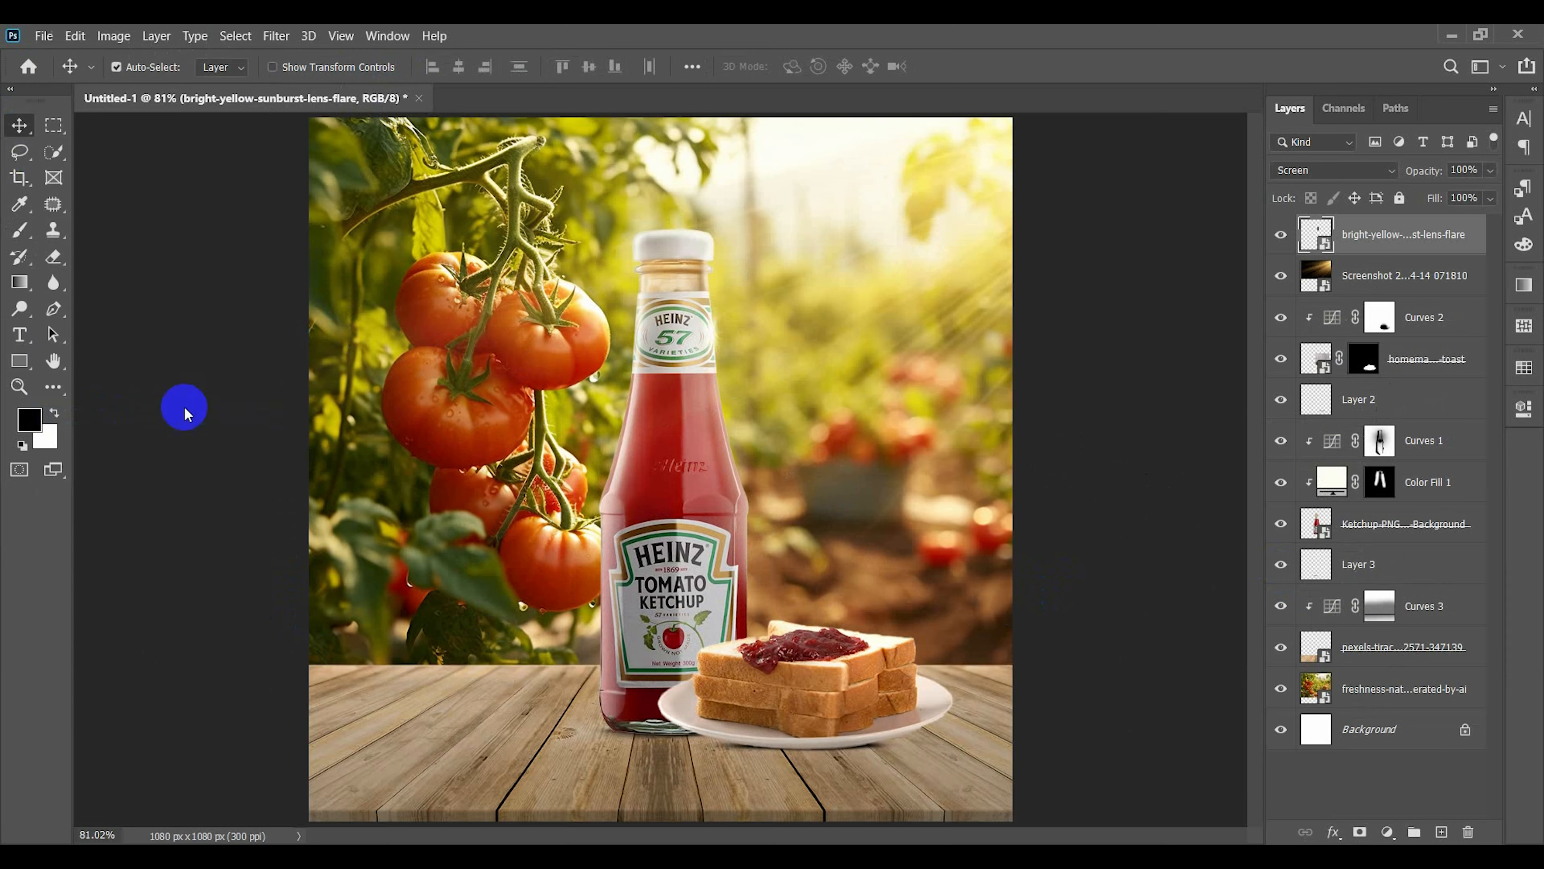
{"action": "scroll", "coordinate": [296, 245], "scroll_direction": "down", "scroll_amount": 5}
{"action": "left_click", "coordinate": [379, 314]}
{"action": "left_click", "coordinate": [977, 469]}
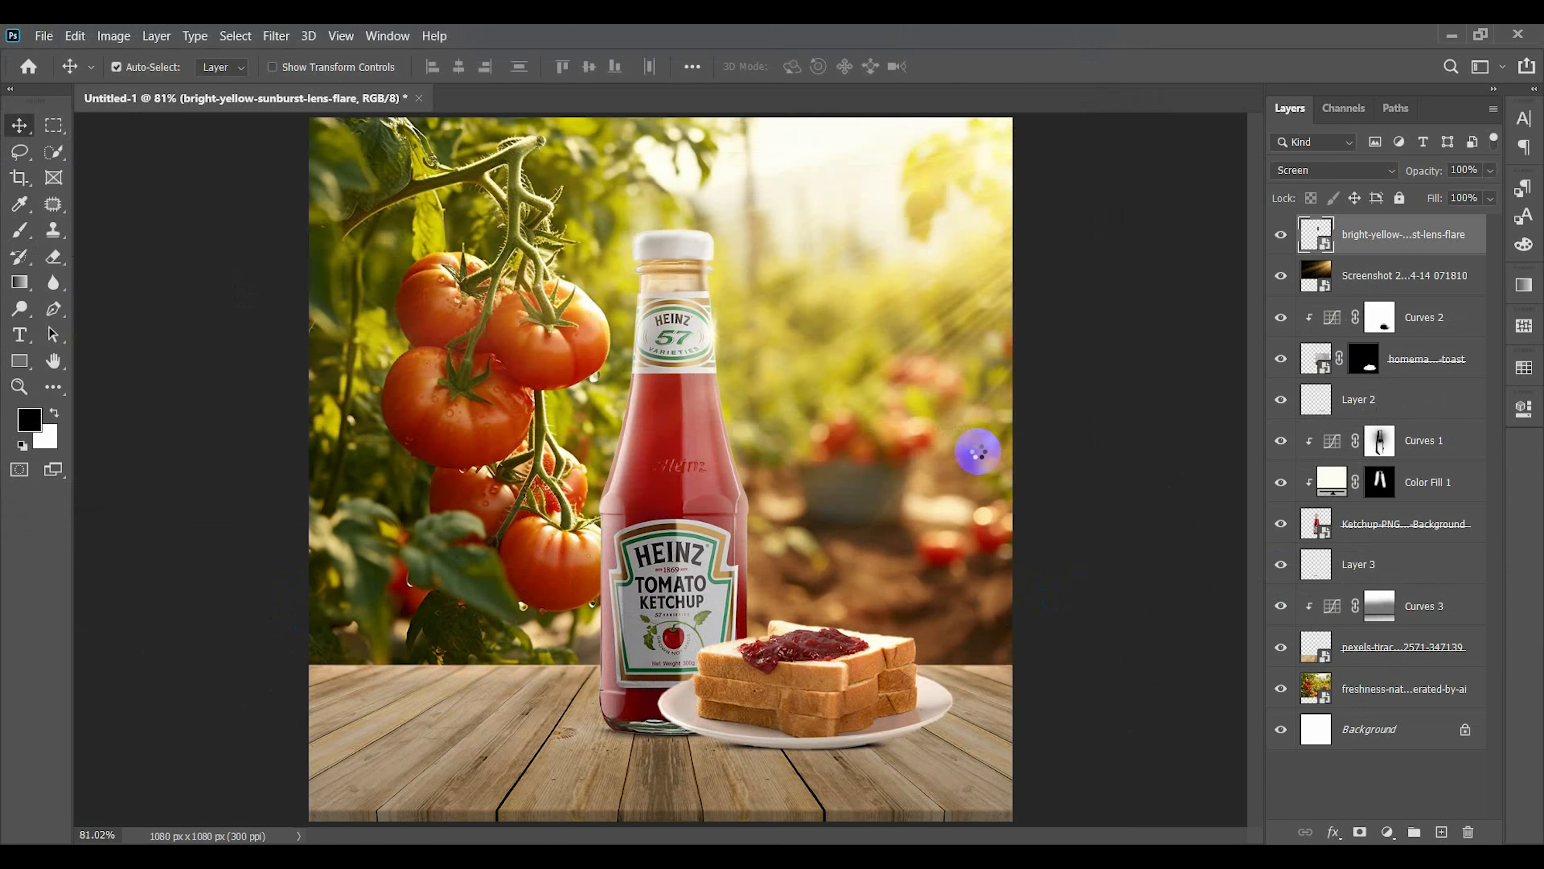
{"action": "left_click", "coordinate": [1347, 178]}
{"action": "left_click", "coordinate": [1315, 293]}
{"action": "scroll", "coordinate": [668, 473], "scroll_direction": "up", "scroll_amount": 2}
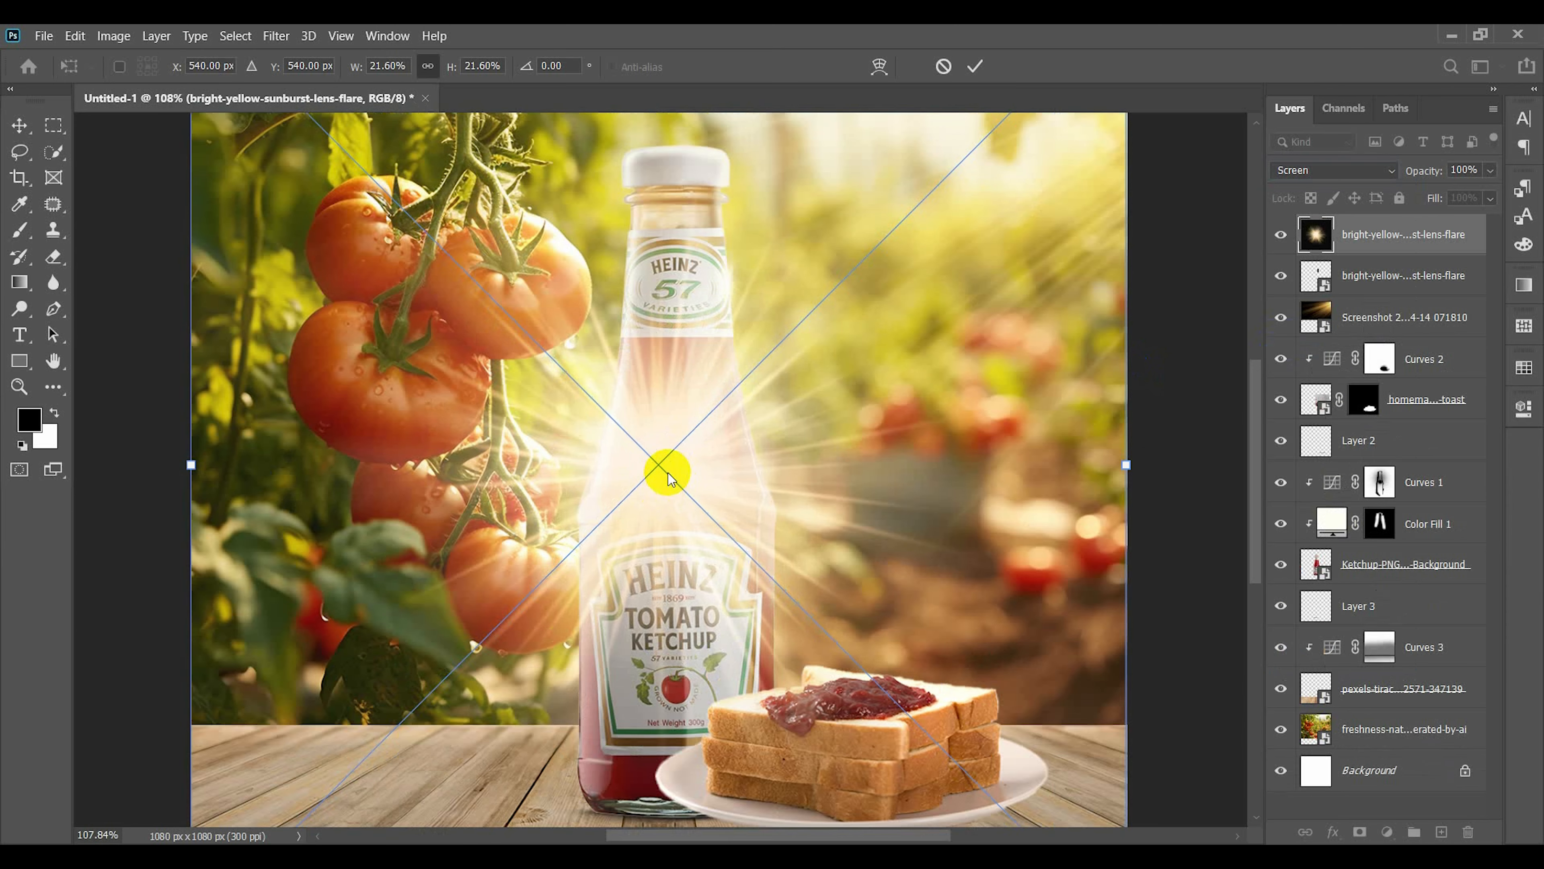
- Scale the new lens flare down to a small sparkle and position it on the right edge of the bottle cap
{"action": "scroll", "coordinate": [687, 450], "scroll_direction": "down", "scroll_amount": 2}
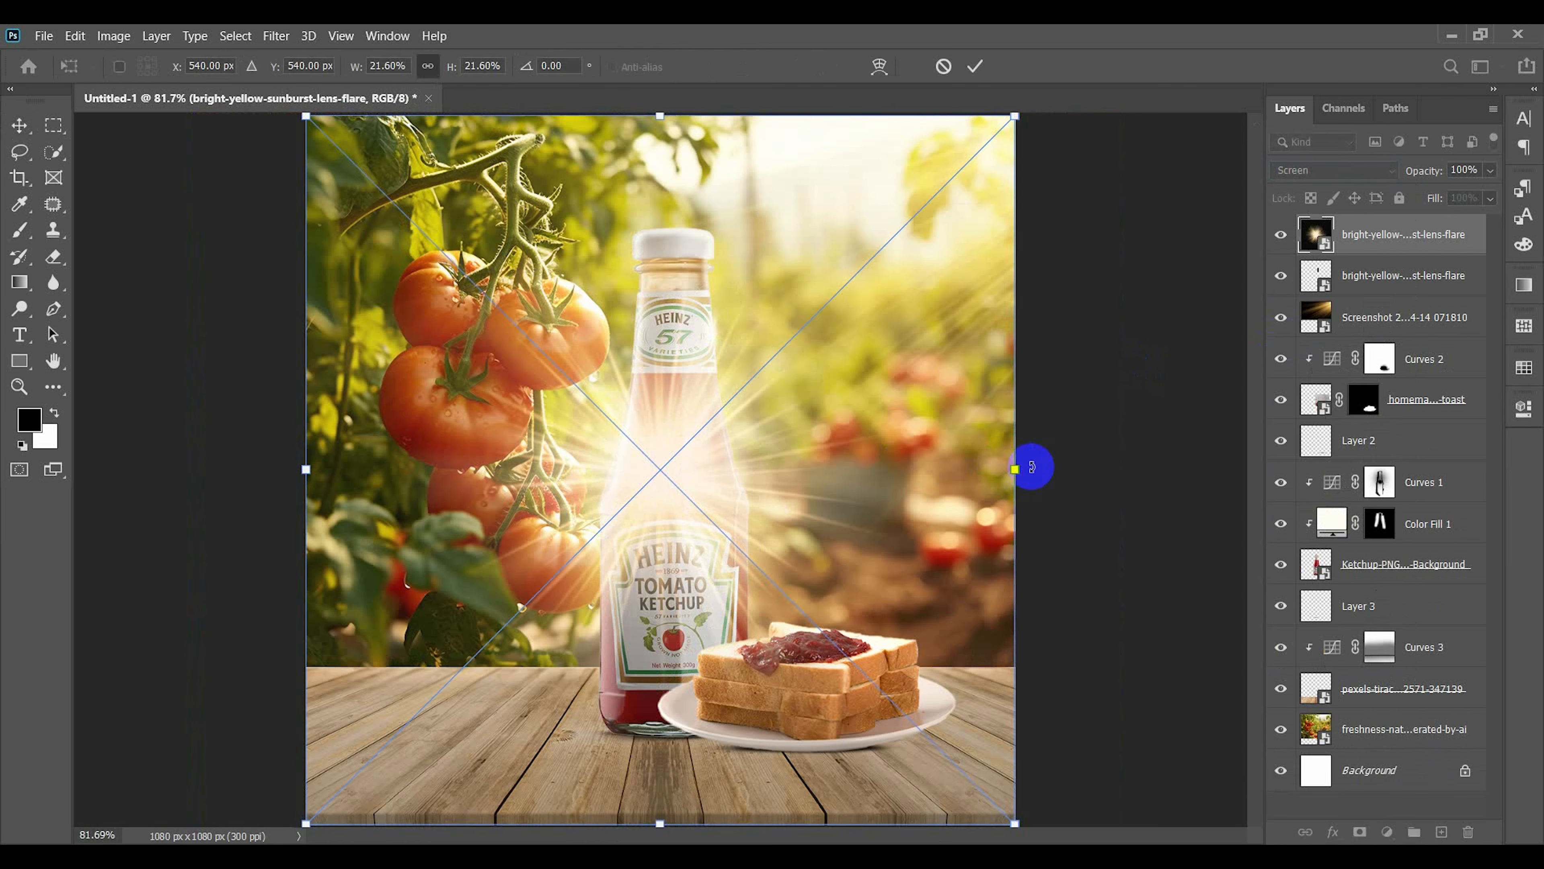
{"action": "left_click_drag", "start_coordinate": [1016, 469], "coordinate": [736, 236]}
{"action": "key", "text": "Return"}
{"action": "scroll", "coordinate": [704, 236], "scroll_direction": "up", "scroll_amount": 10}
{"action": "key", "text": "ctrl+t"}
{"action": "left_click_drag", "start_coordinate": [1024, 221], "coordinate": [898, 222]}
{"action": "key", "text": "Return"}
{"action": "scroll", "coordinate": [711, 254], "scroll_direction": "down", "scroll_amount": 6}
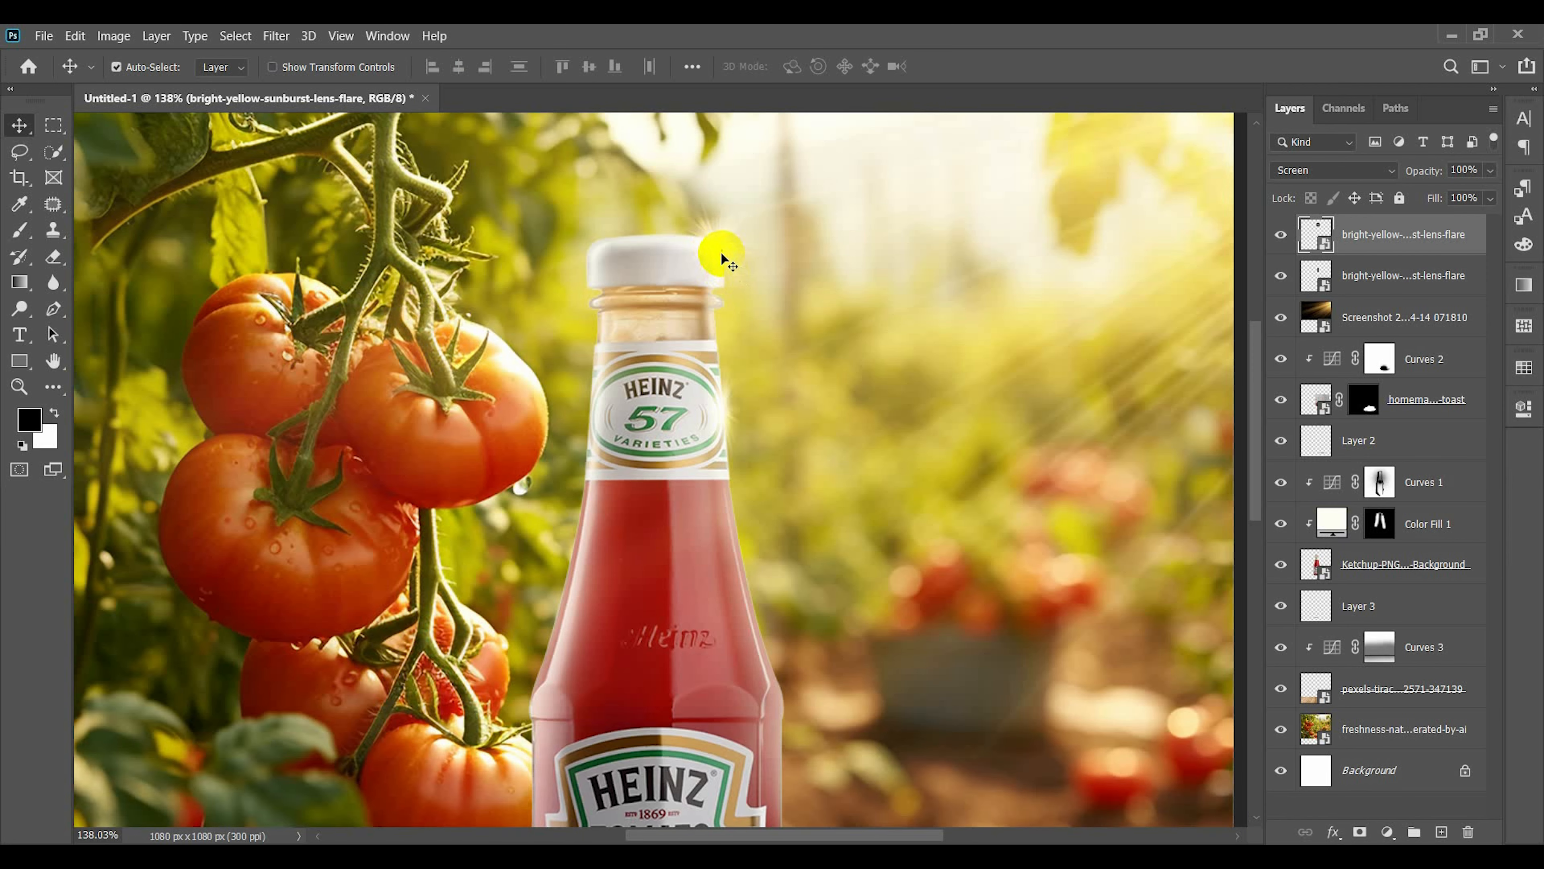
- Duplicate the cap's lens flare and place the copy on the bottle's right edge just below the neck label
{"action": "left_click_drag", "start_coordinate": [719, 245], "coordinate": [771, 665]}
{"action": "scroll", "coordinate": [774, 645], "scroll_direction": "down", "scroll_amount": 4}
{"action": "scroll", "coordinate": [769, 517], "scroll_direction": "down", "scroll_amount": 3}
{"action": "left_click_drag", "start_coordinate": [763, 472], "coordinate": [751, 405]}
{"action": "scroll", "coordinate": [751, 405], "scroll_direction": "up", "scroll_amount": 5}
- Narrow the copied flare to a slim glint and rotate it slightly to follow the bottle's sloping edge
{"action": "key", "text": "ctrl+t"}
{"action": "left_click_drag", "start_coordinate": [906, 393], "coordinate": [744, 400]}
{"action": "left_click_drag", "start_coordinate": [679, 410], "coordinate": [725, 356]}
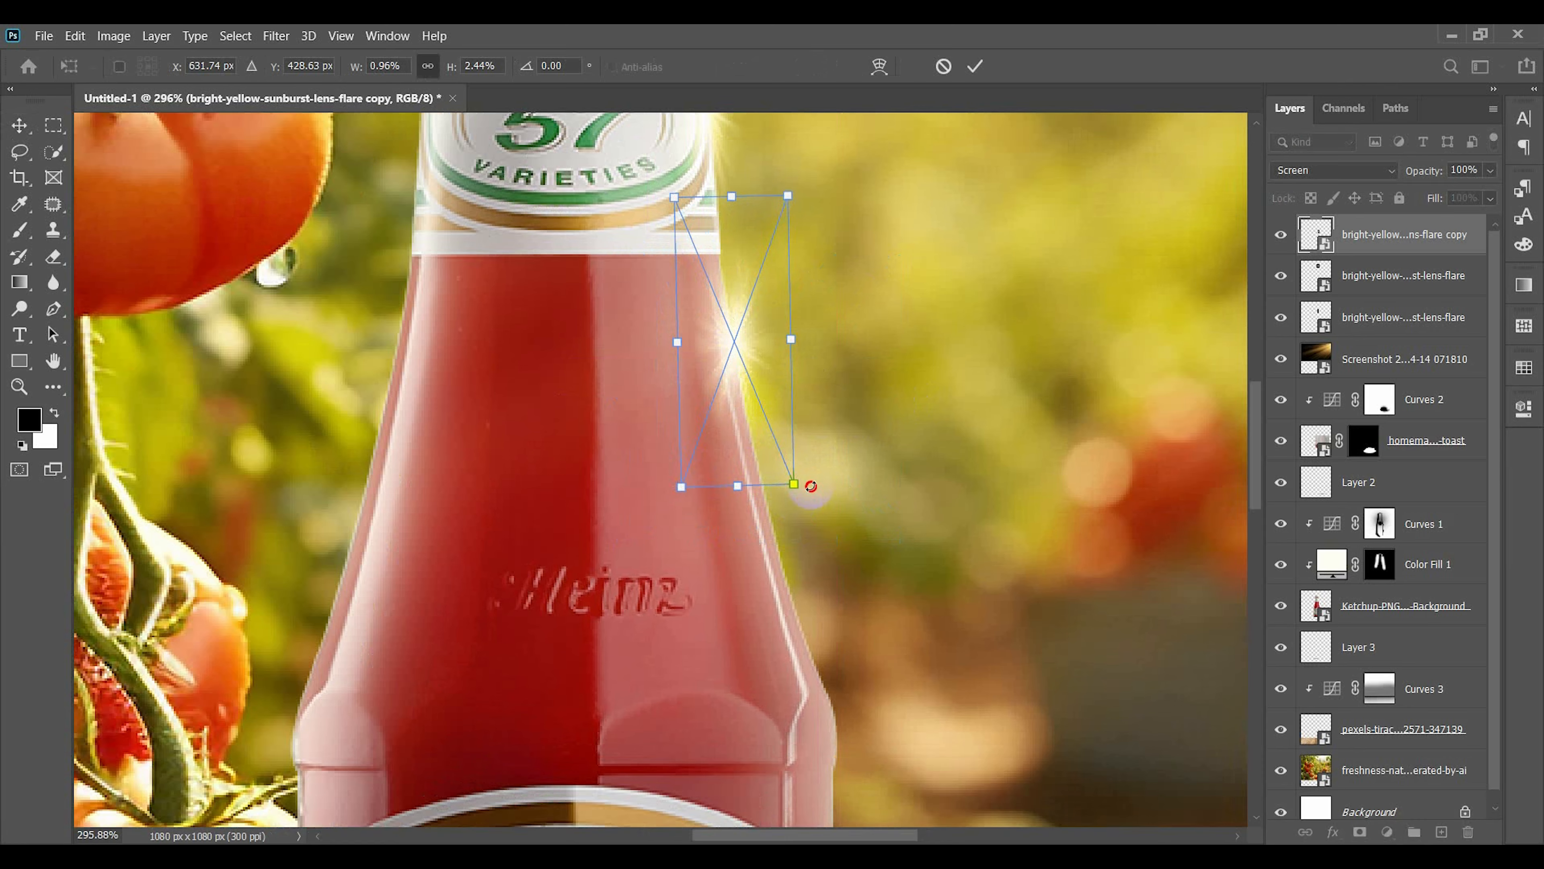
{"action": "mouse_move", "coordinate": [812, 486]}
{"action": "left_mouse_down"}
{"action": "mouse_move", "coordinate": [817, 467]}
{"action": "mouse_move", "coordinate": [809, 484]}
{"action": "left_mouse_up"}
{"action": "scroll", "coordinate": [757, 391], "scroll_direction": "down", "scroll_amount": 8}
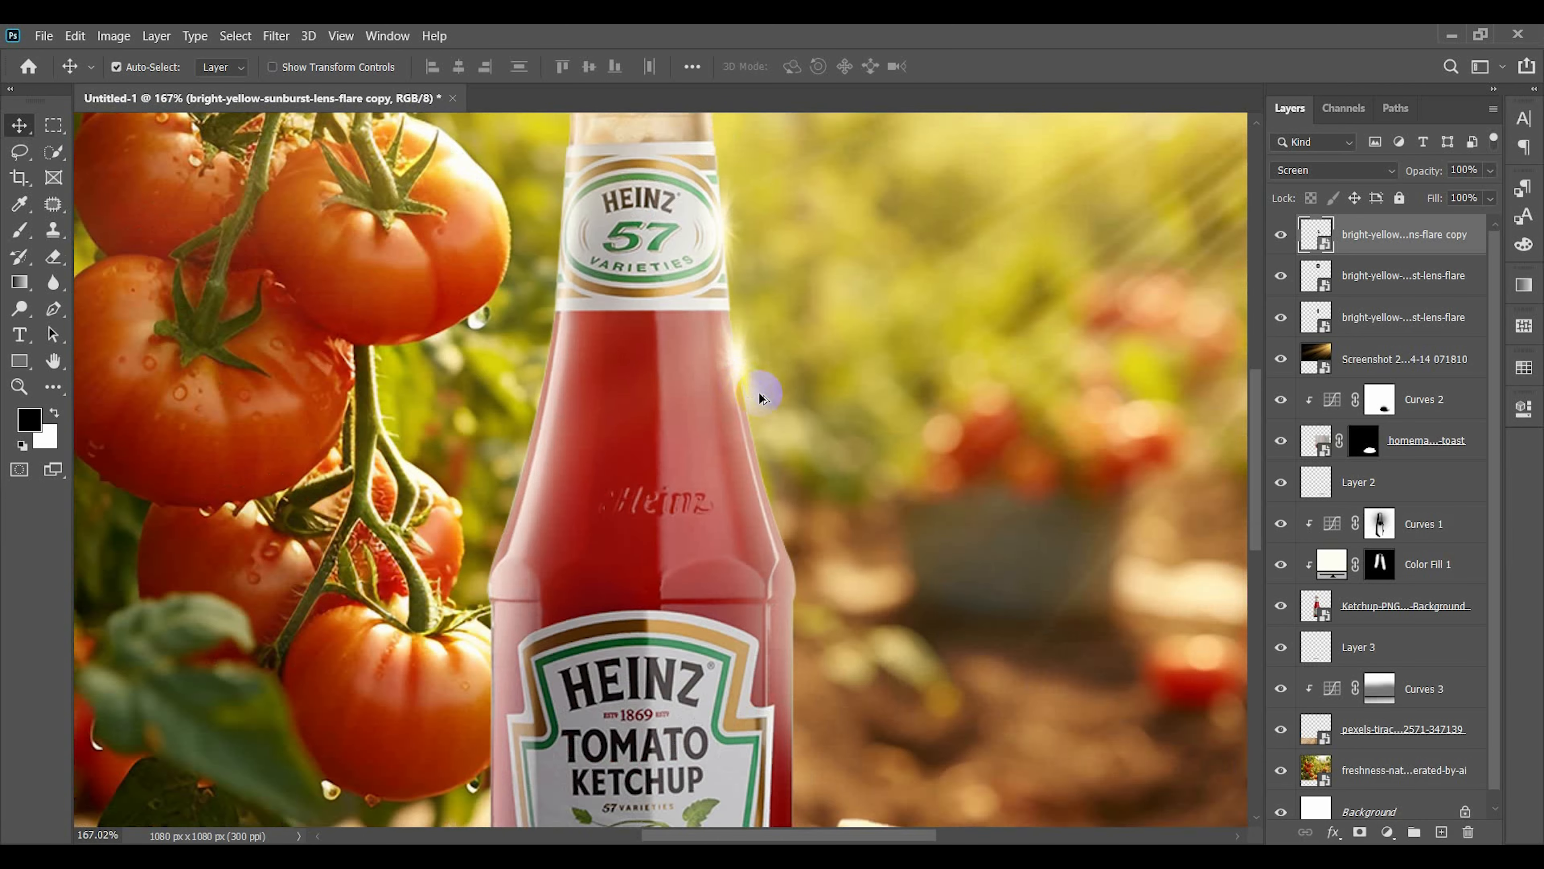
- Hide the original lens flare layer beside the bottle's neck label, undoing its deletion so that the layer is kept
{"action": "scroll", "coordinate": [760, 391], "scroll_direction": "up", "scroll_amount": 2}
{"action": "left_click", "coordinate": [734, 352]}
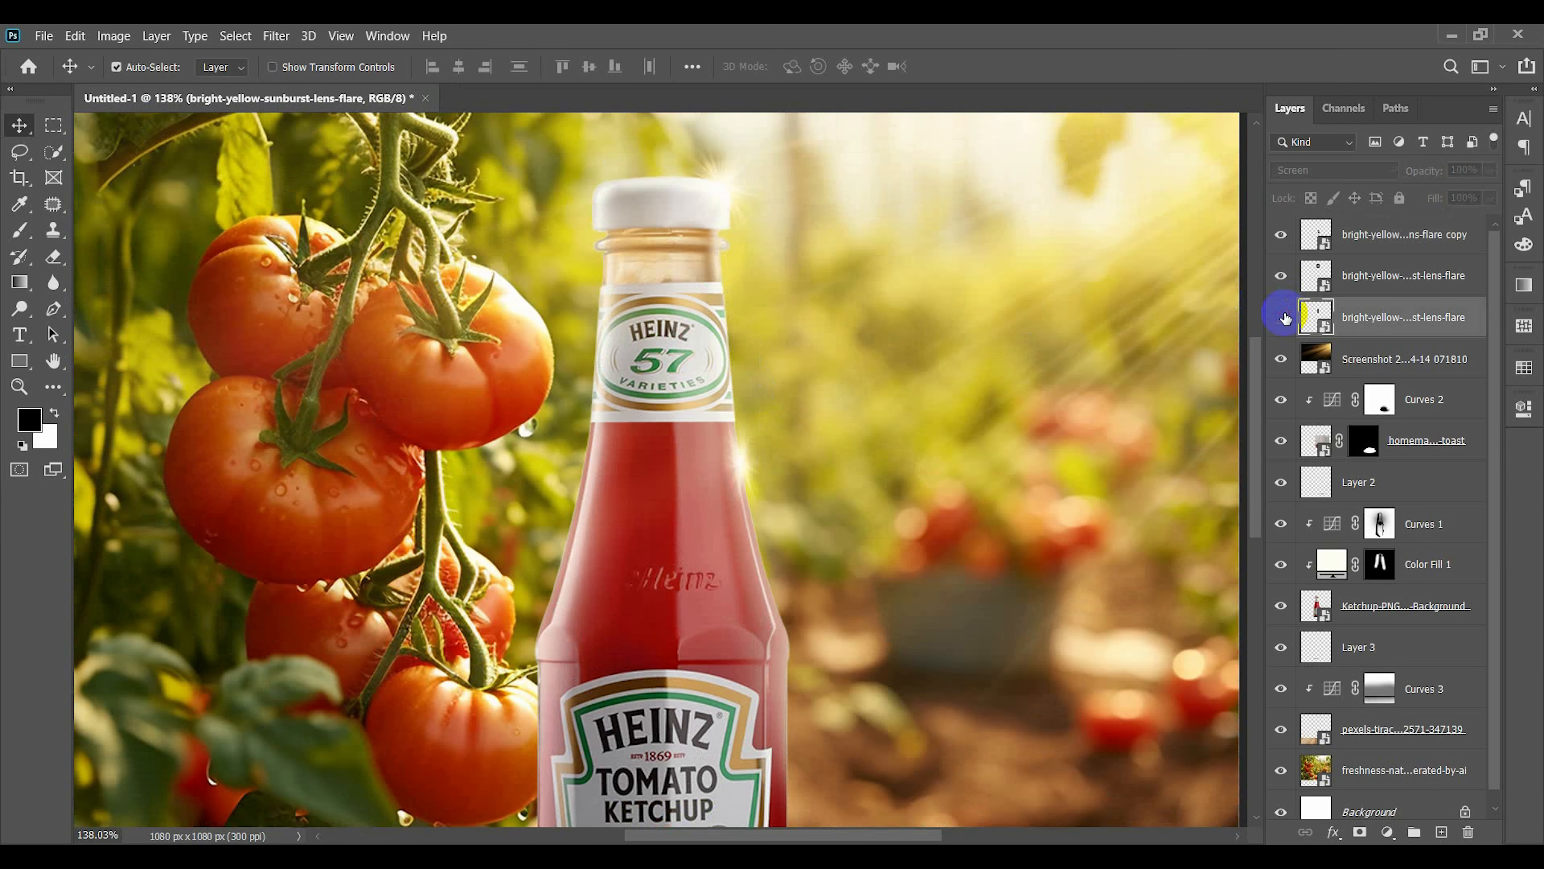
{"action": "key", "text": "Delete"}
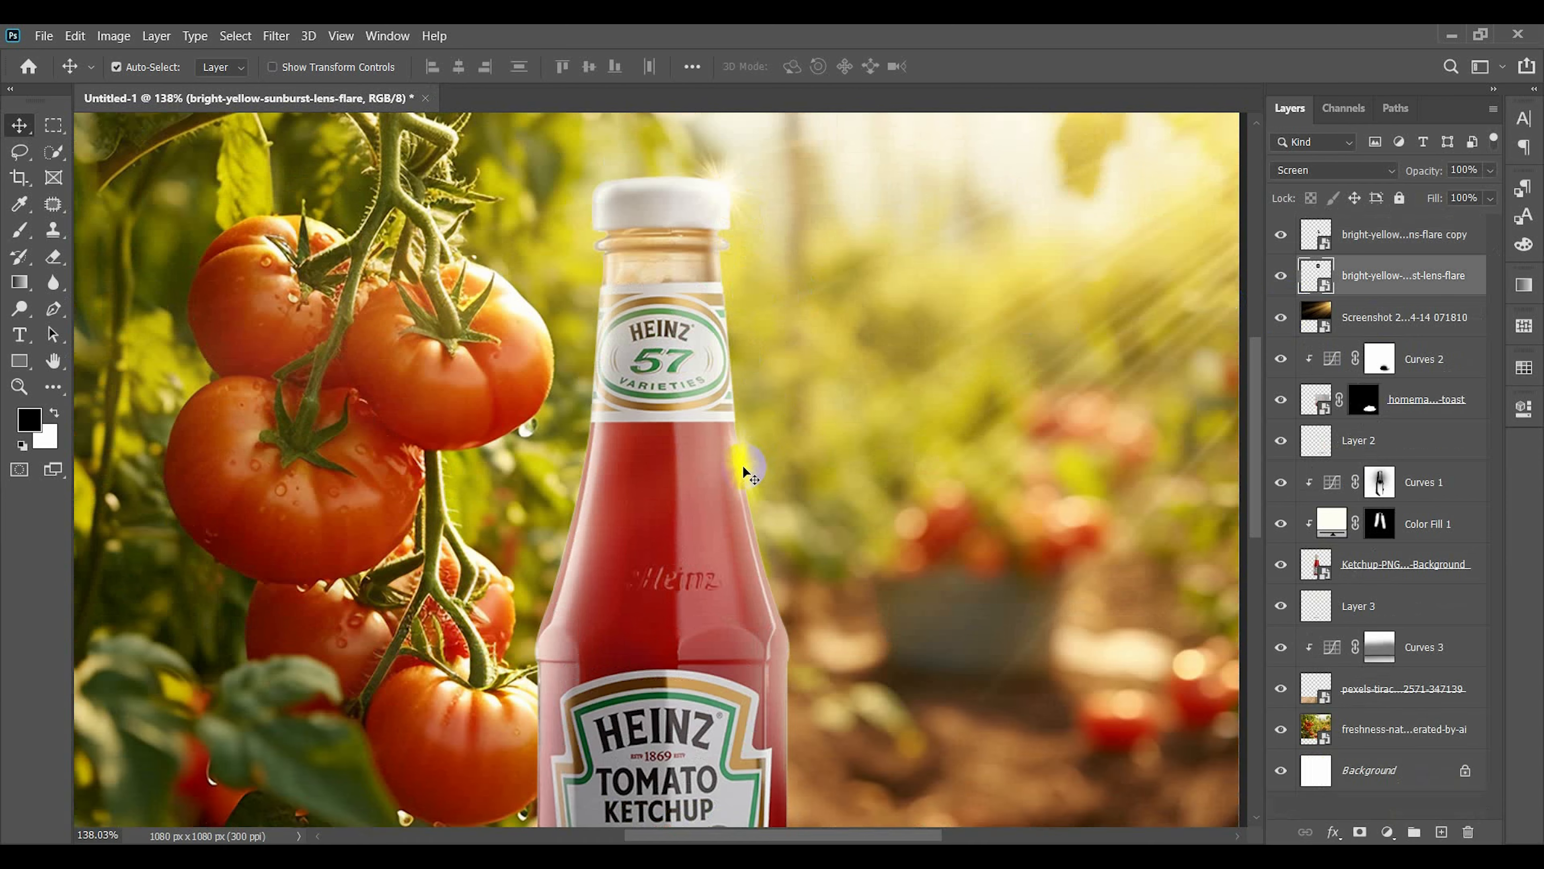
{"action": "left_click_drag", "start_coordinate": [738, 389], "coordinate": [740, 421]}
{"action": "key", "text": "ctrl+z"}
{"action": "key", "text": "ctrl+z"}
{"action": "left_click", "coordinate": [488, 216]}
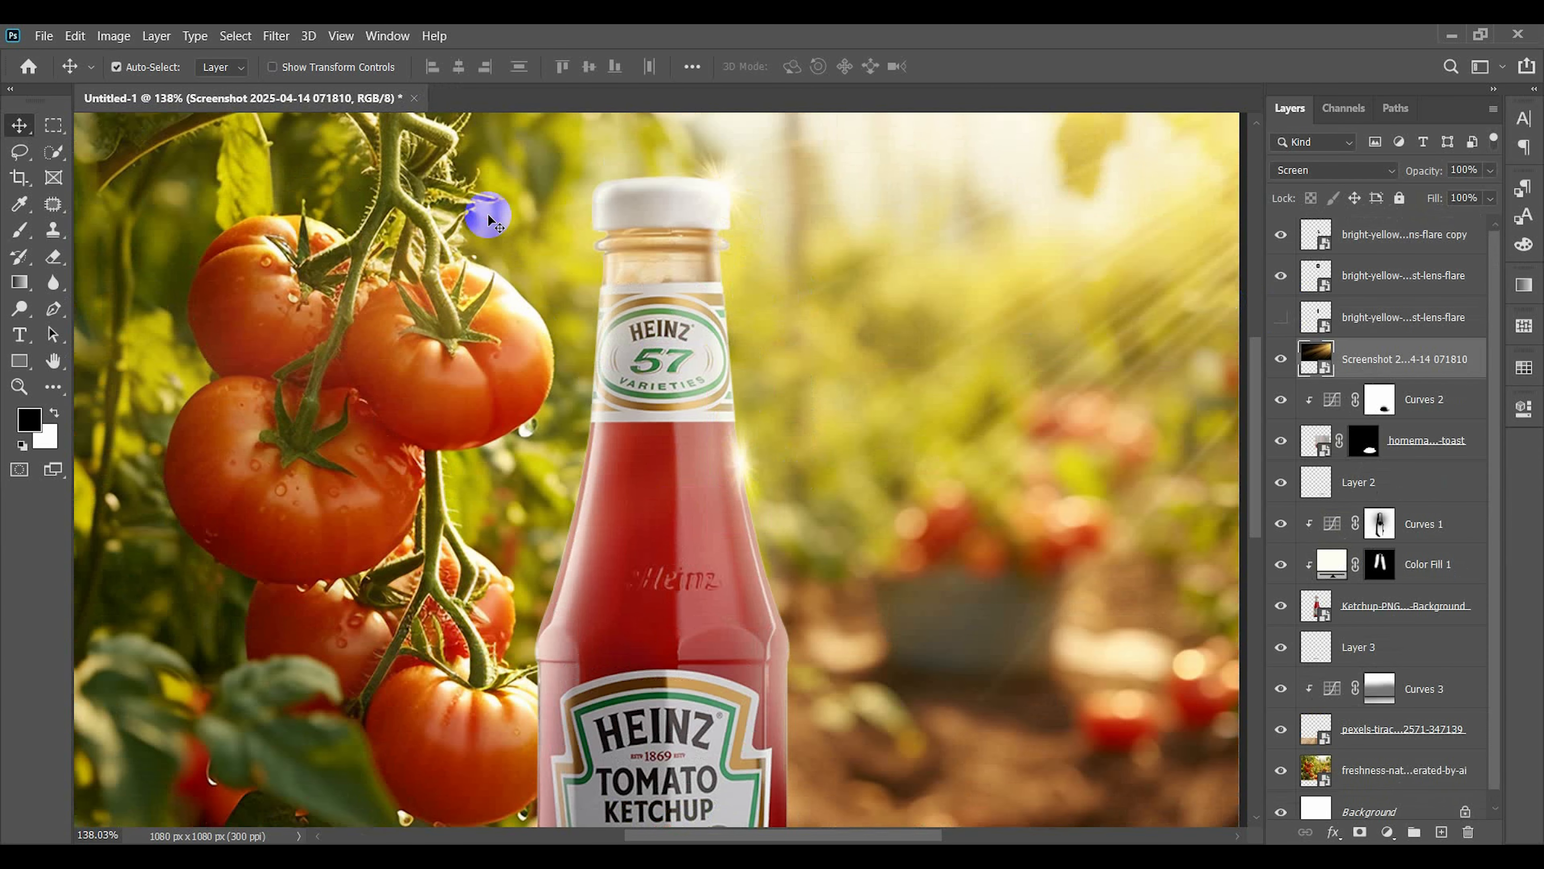
{"action": "key", "text": "ctrl+0"}
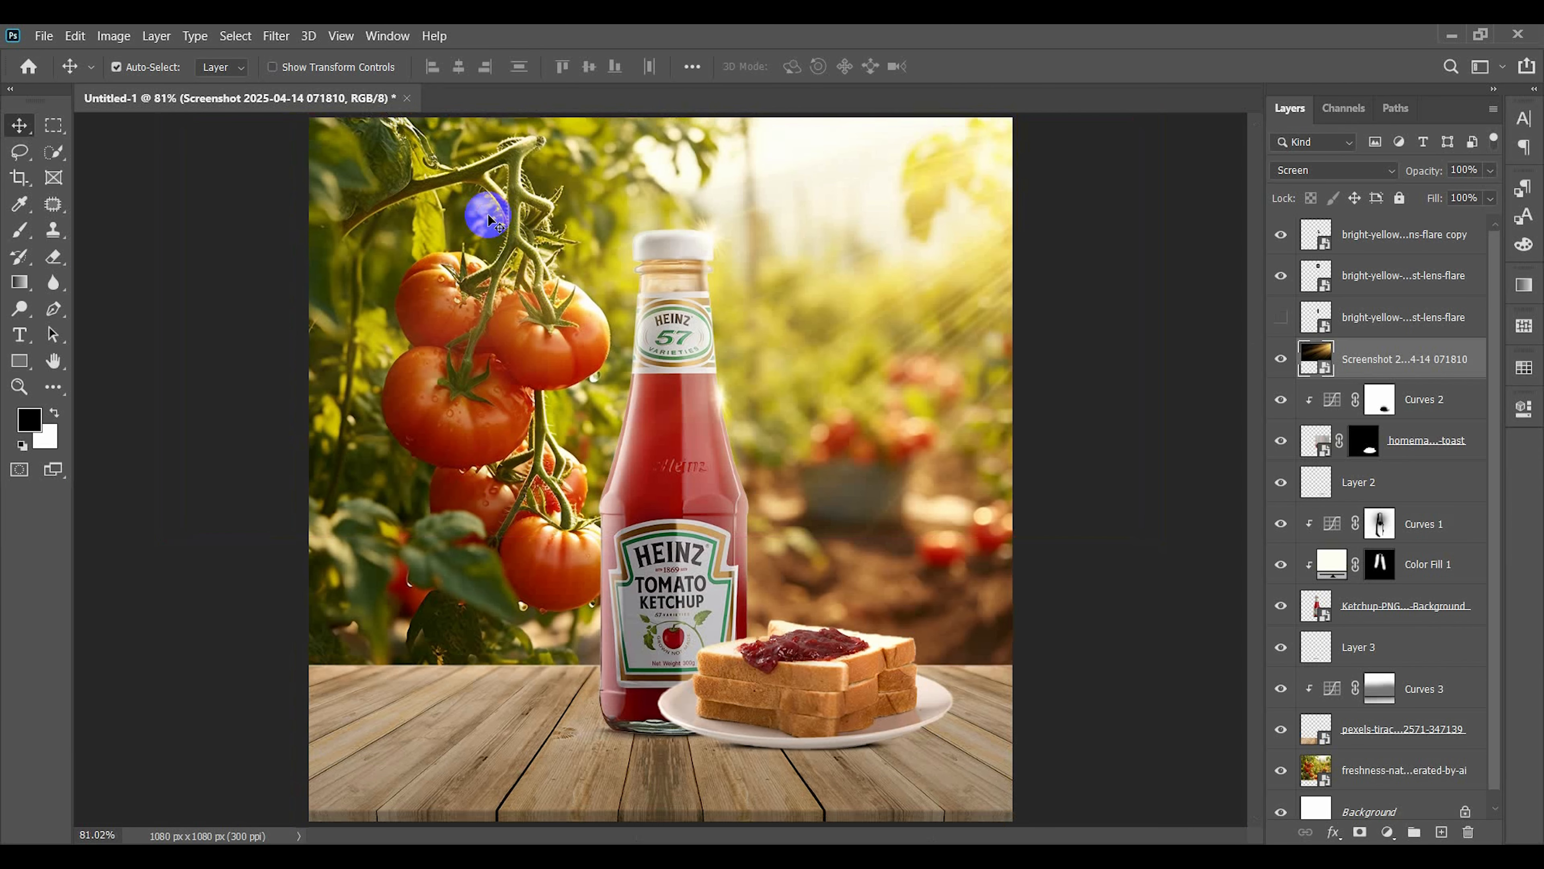
- Paint black on the table's Curves mask over the table's outer areas with a soft 753 px brush at 100% opacity
{"action": "left_click", "coordinate": [484, 694]}
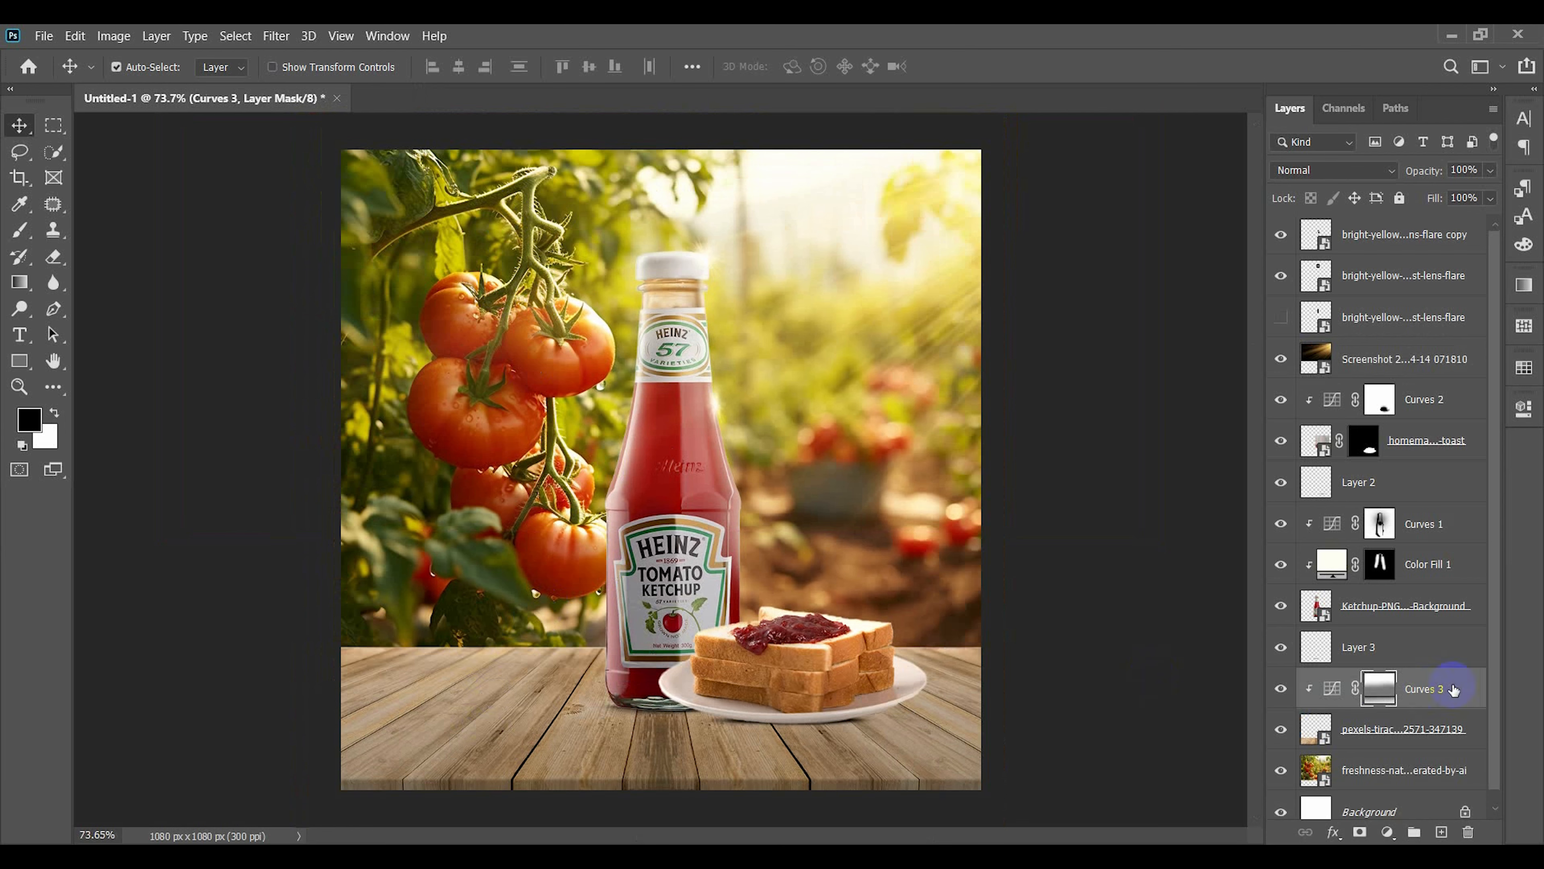
{"action": "left_click_drag", "start_coordinate": [401, 705], "coordinate": [393, 630]}
{"action": "key", "text": "ctrl+z"}
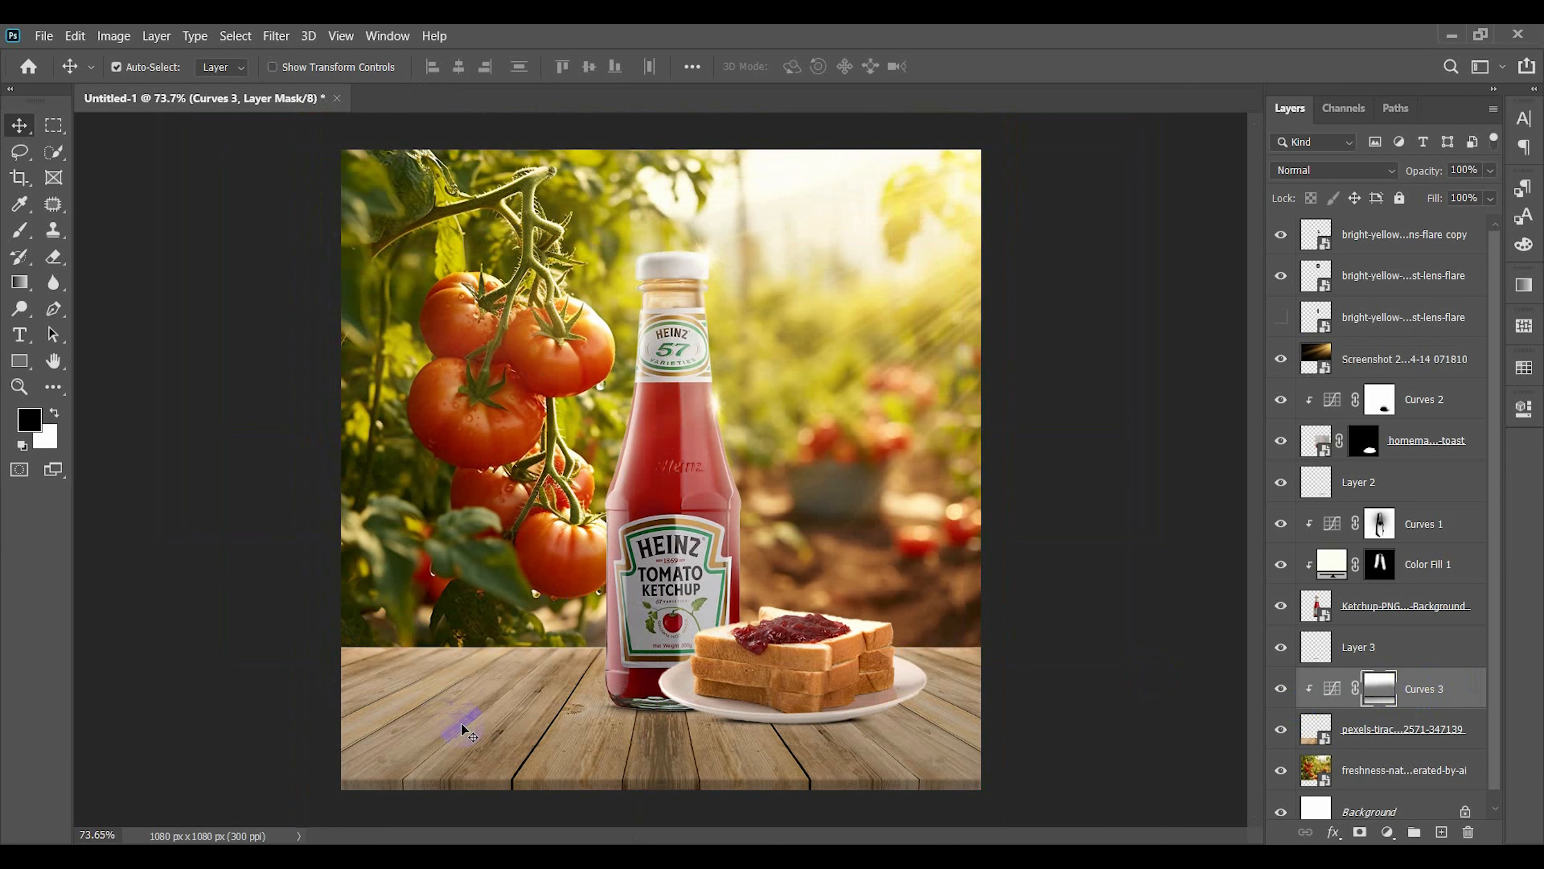
{"action": "left_click", "coordinate": [24, 242]}
{"action": "scroll", "coordinate": [516, 620], "scroll_direction": "down", "scroll_amount": 1}
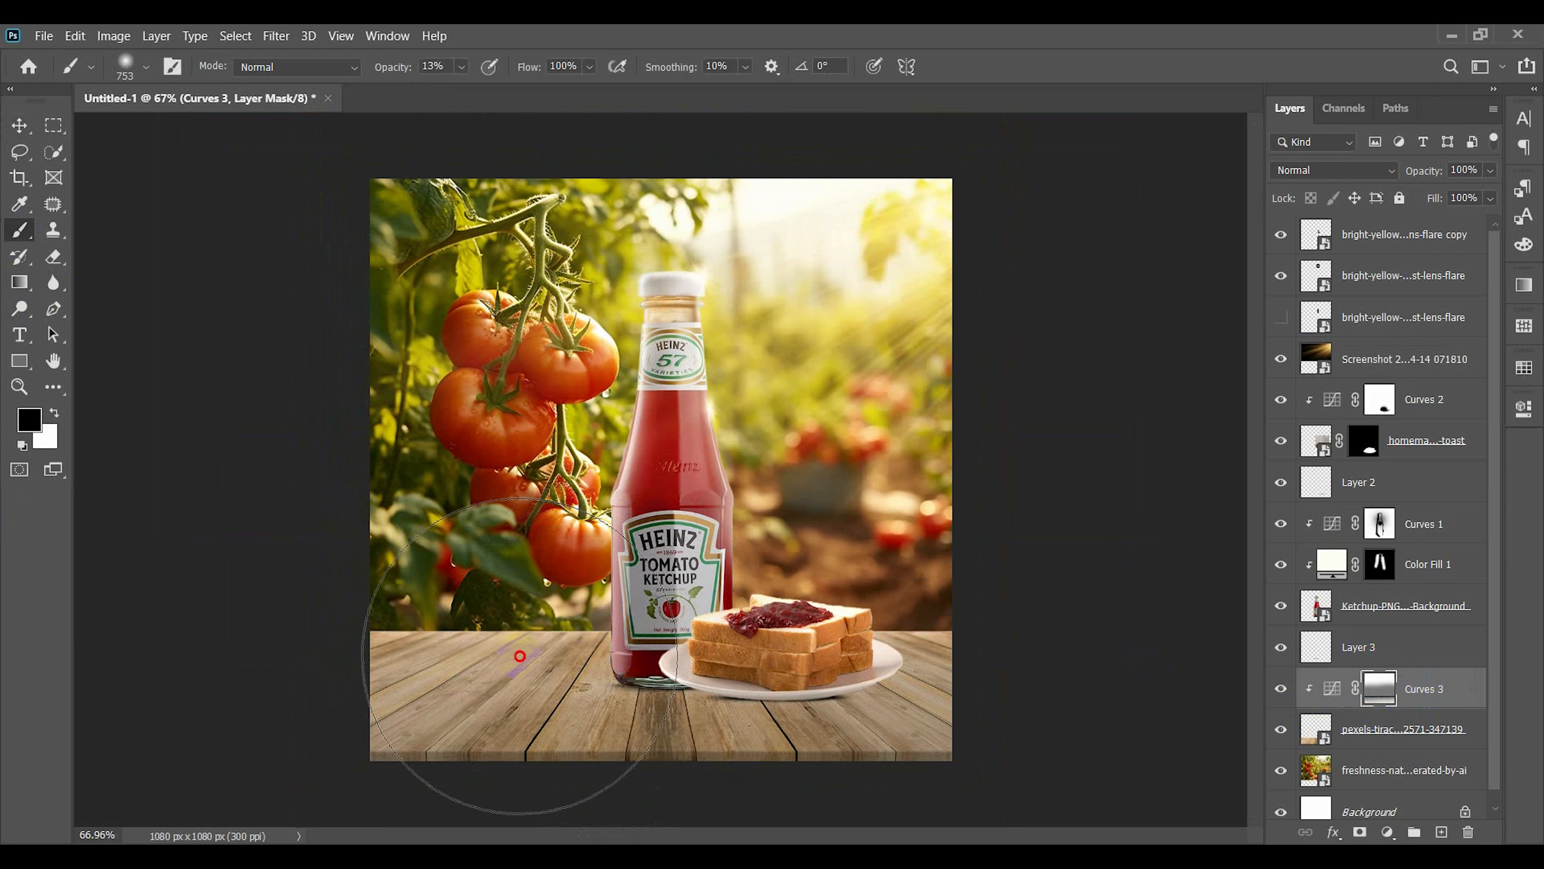
{"action": "key", "text": "x"}
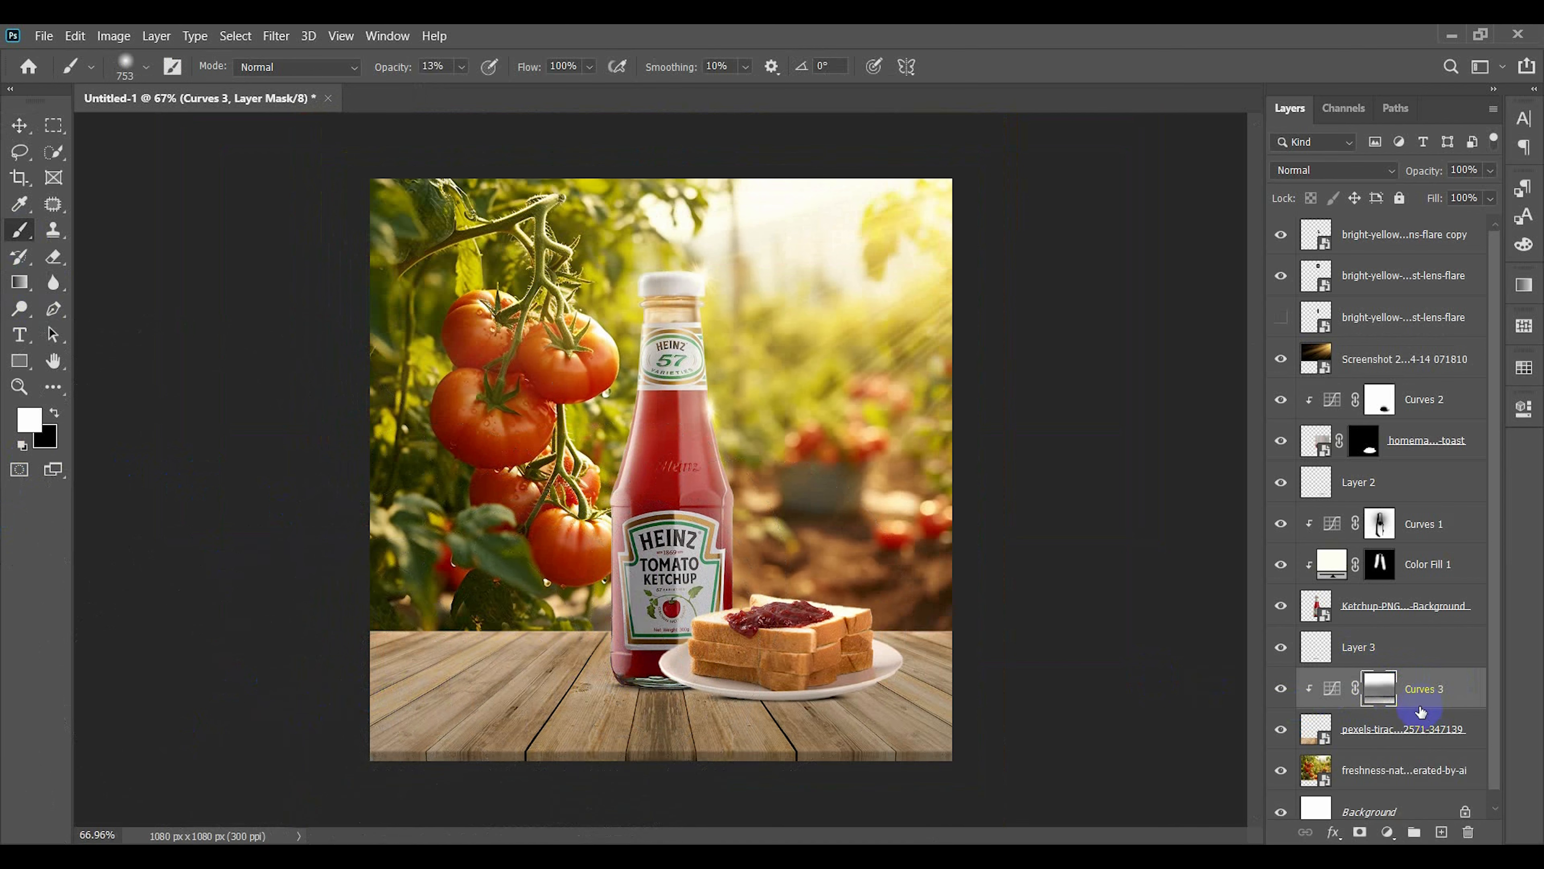
{"action": "left_click_drag", "start_coordinate": [244, 723], "coordinate": [355, 701]}
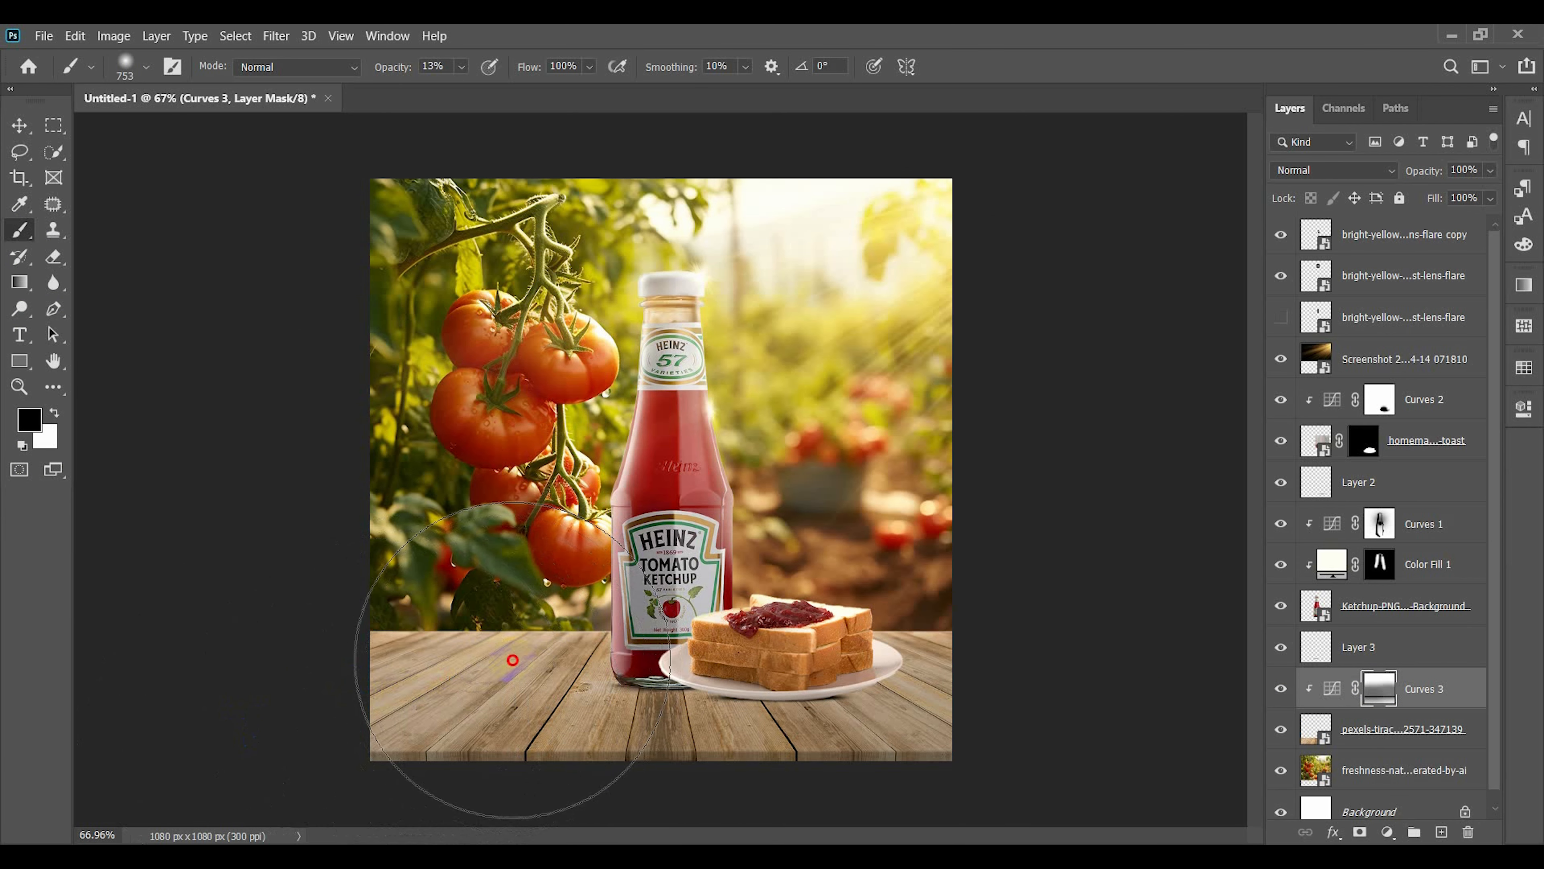
{"action": "key", "text": "x"}
{"action": "left_click_drag", "start_coordinate": [484, 692], "coordinate": [345, 645]}
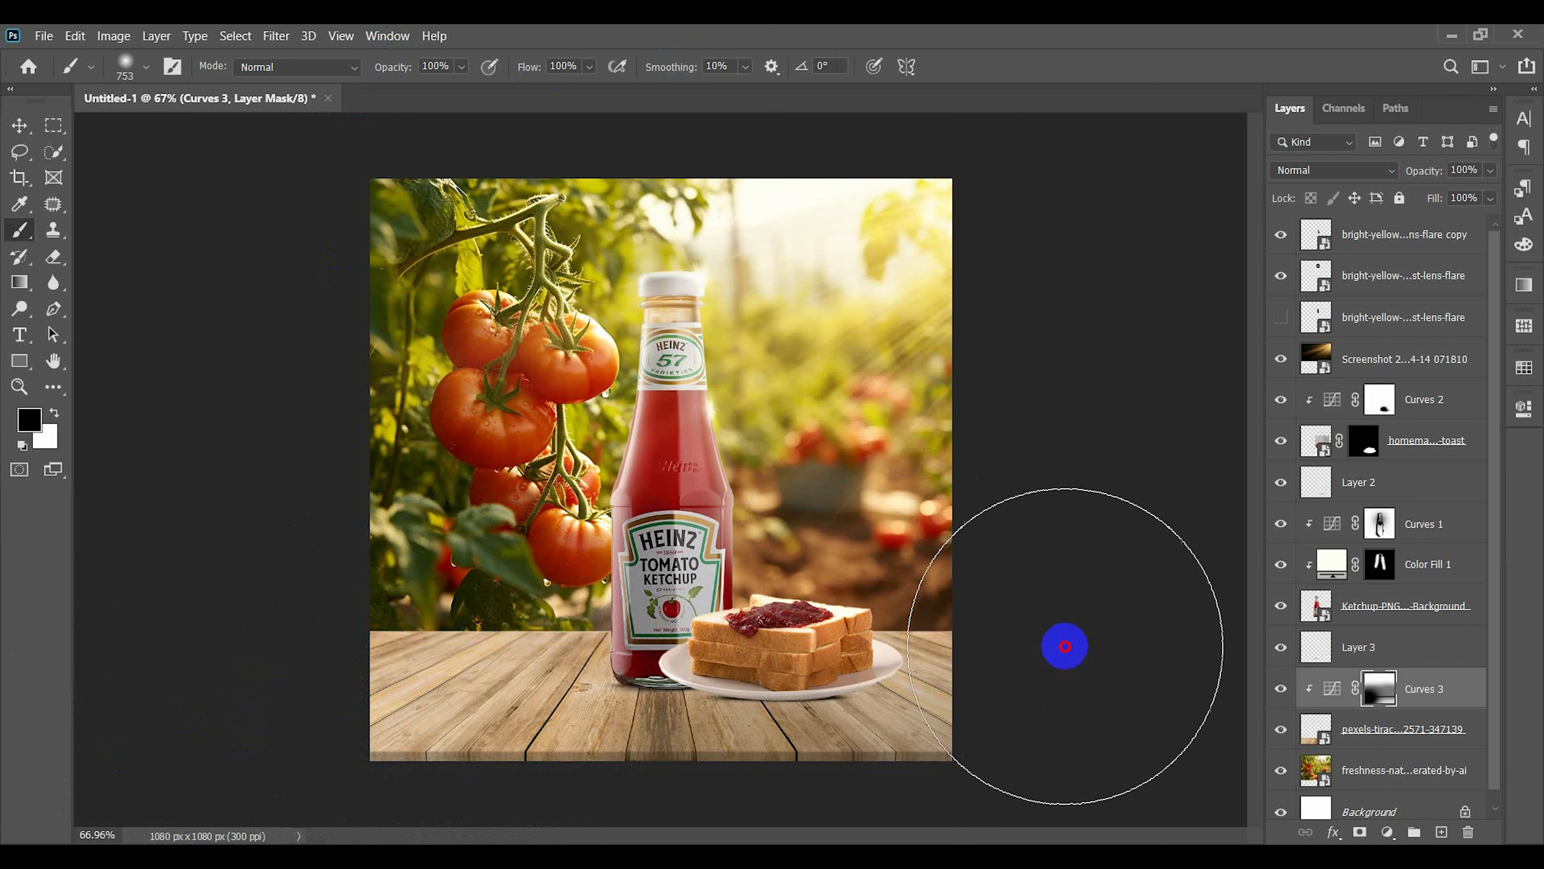
- Load the ketchup bottle's outline as a selection and create a black Solid Color fill layer from it beneath the bottle
{"action": "left_click", "coordinate": [21, 127]}
{"action": "left_click", "coordinate": [679, 528]}
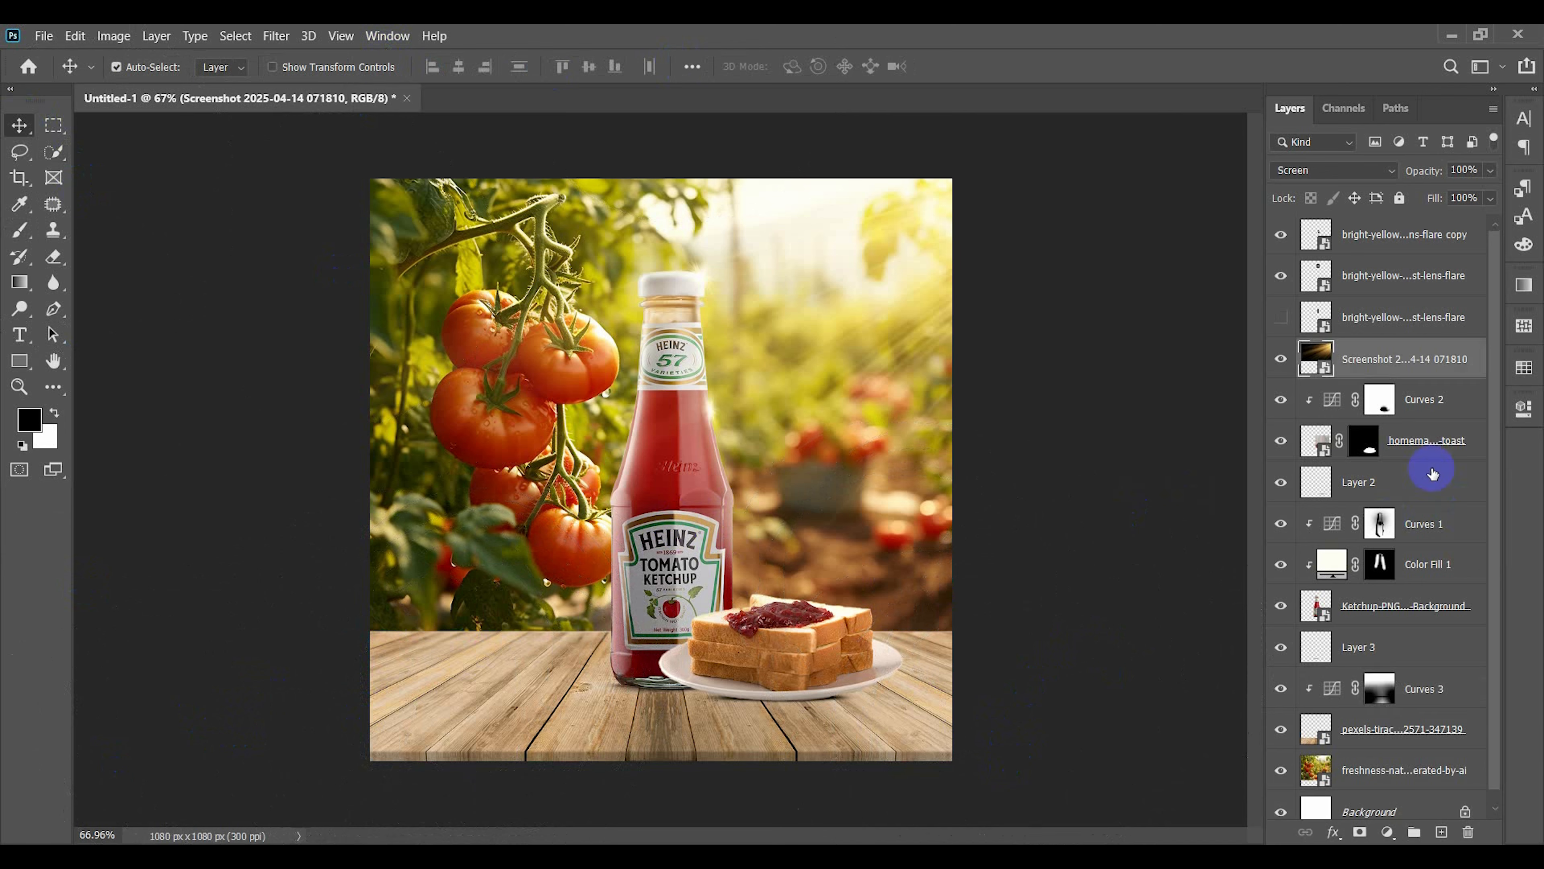
{"action": "left_click", "coordinate": [1429, 523]}
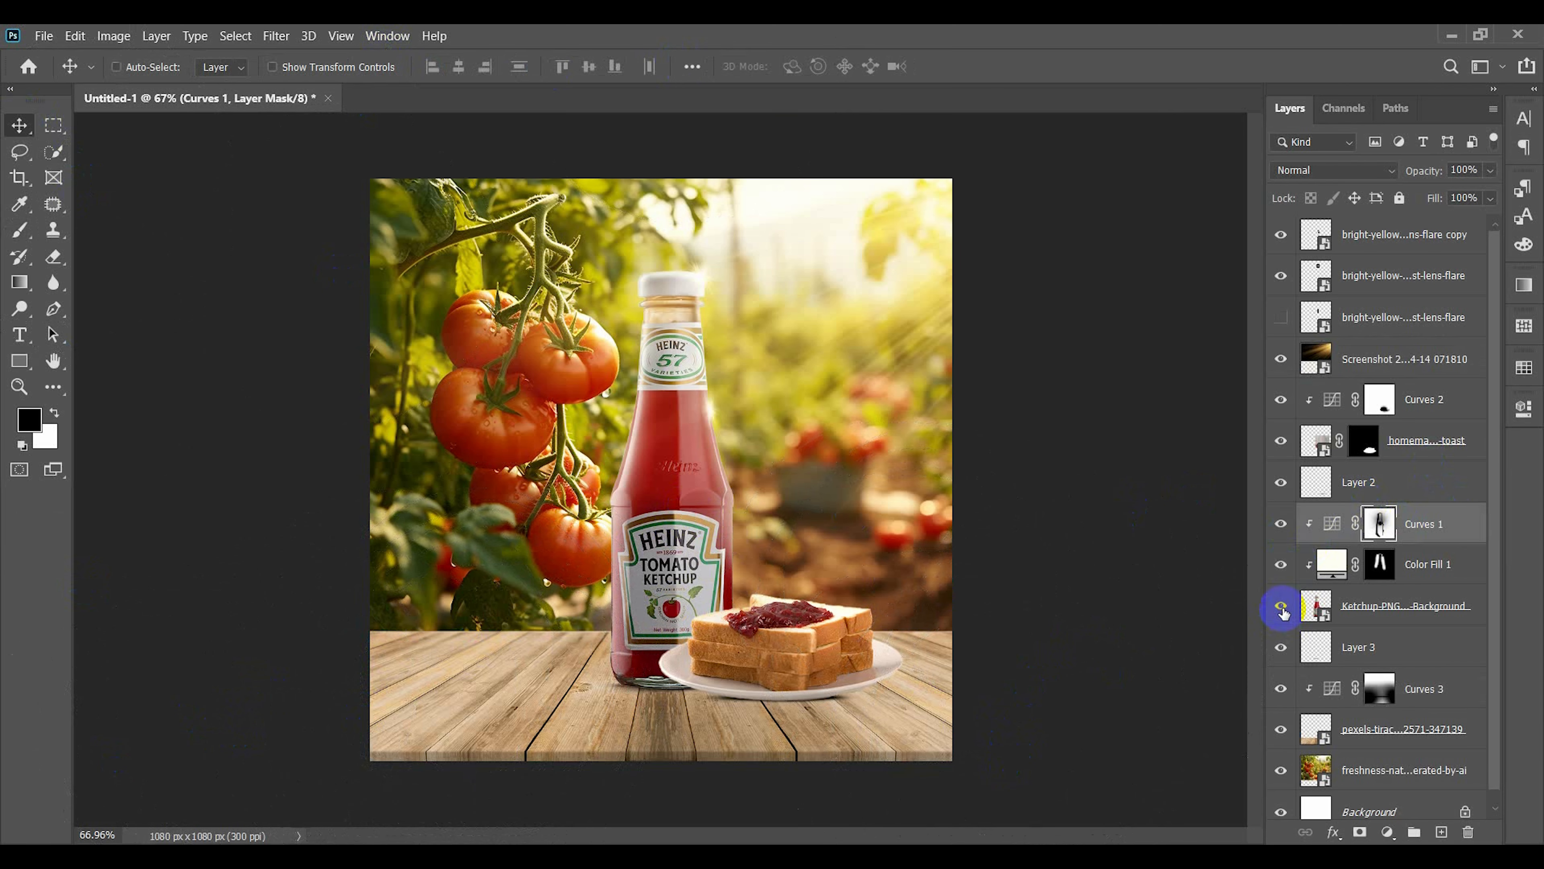
{"action": "key", "text": "ctrl+0"}
{"action": "left_click", "coordinate": [1353, 607]}
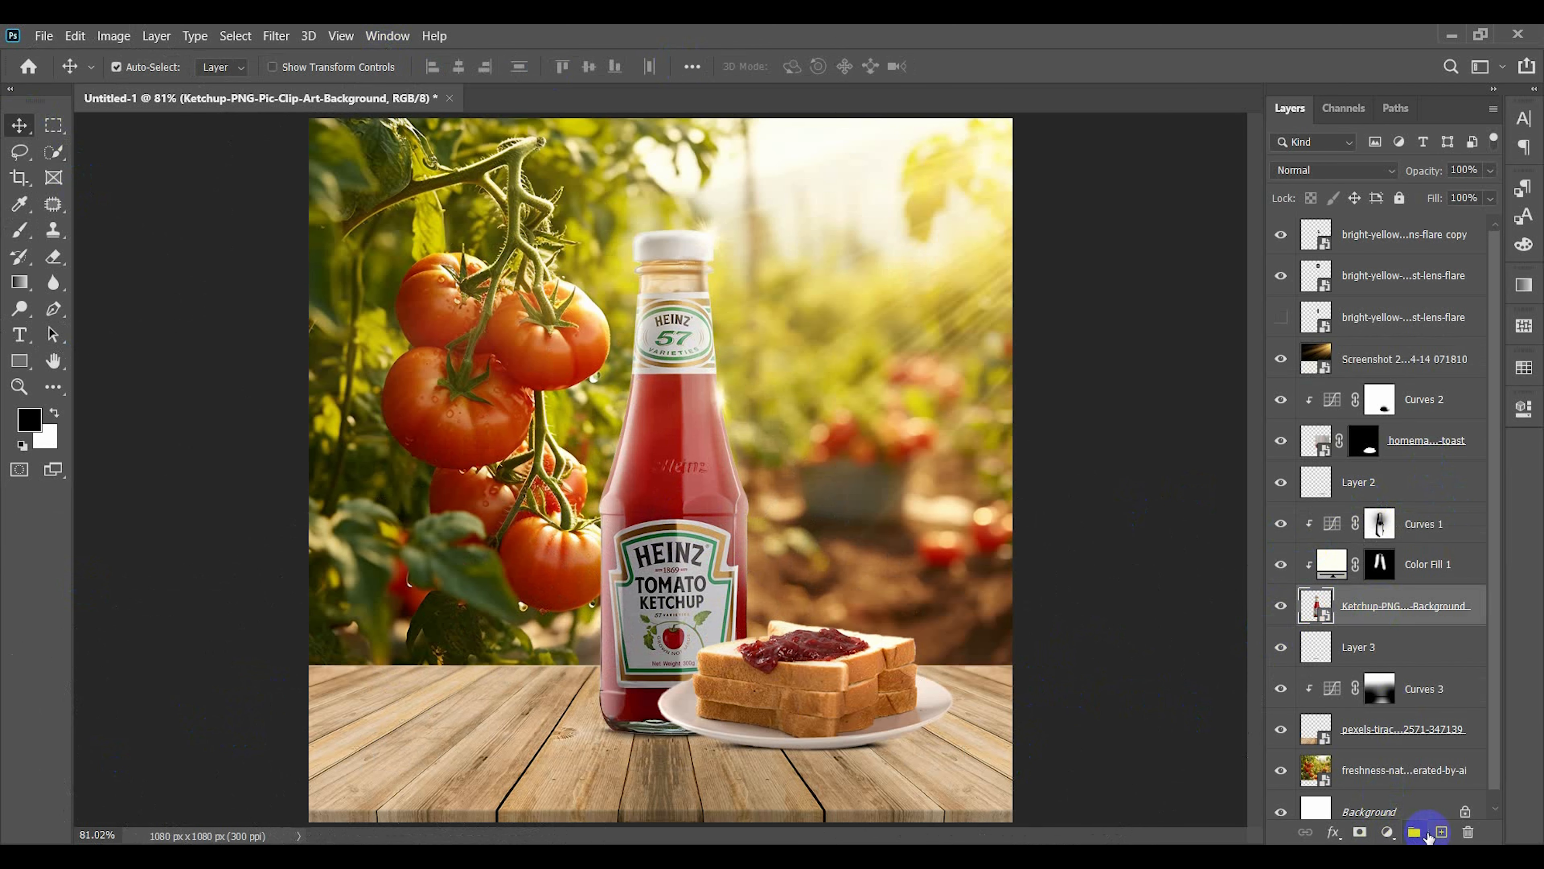
{"action": "left_click", "coordinate": [1398, 649]}
{"action": "left_click", "coordinate": [1442, 833]}
{"action": "left_click", "coordinate": [1315, 609]}
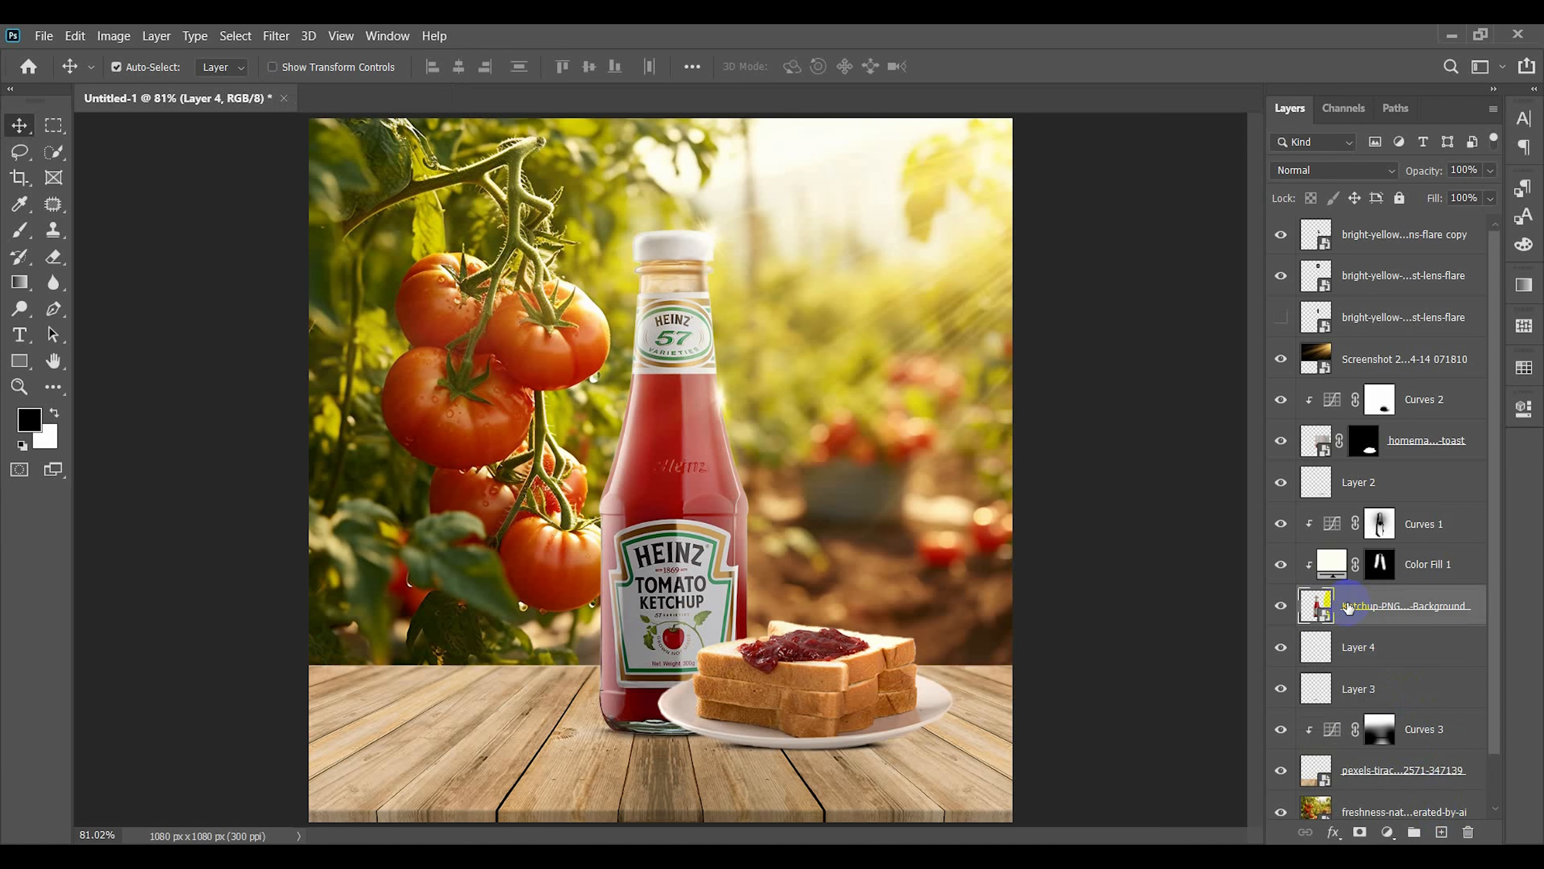
{"action": "left_click", "coordinate": [1370, 648]}
{"action": "left_click", "coordinate": [1387, 833]}
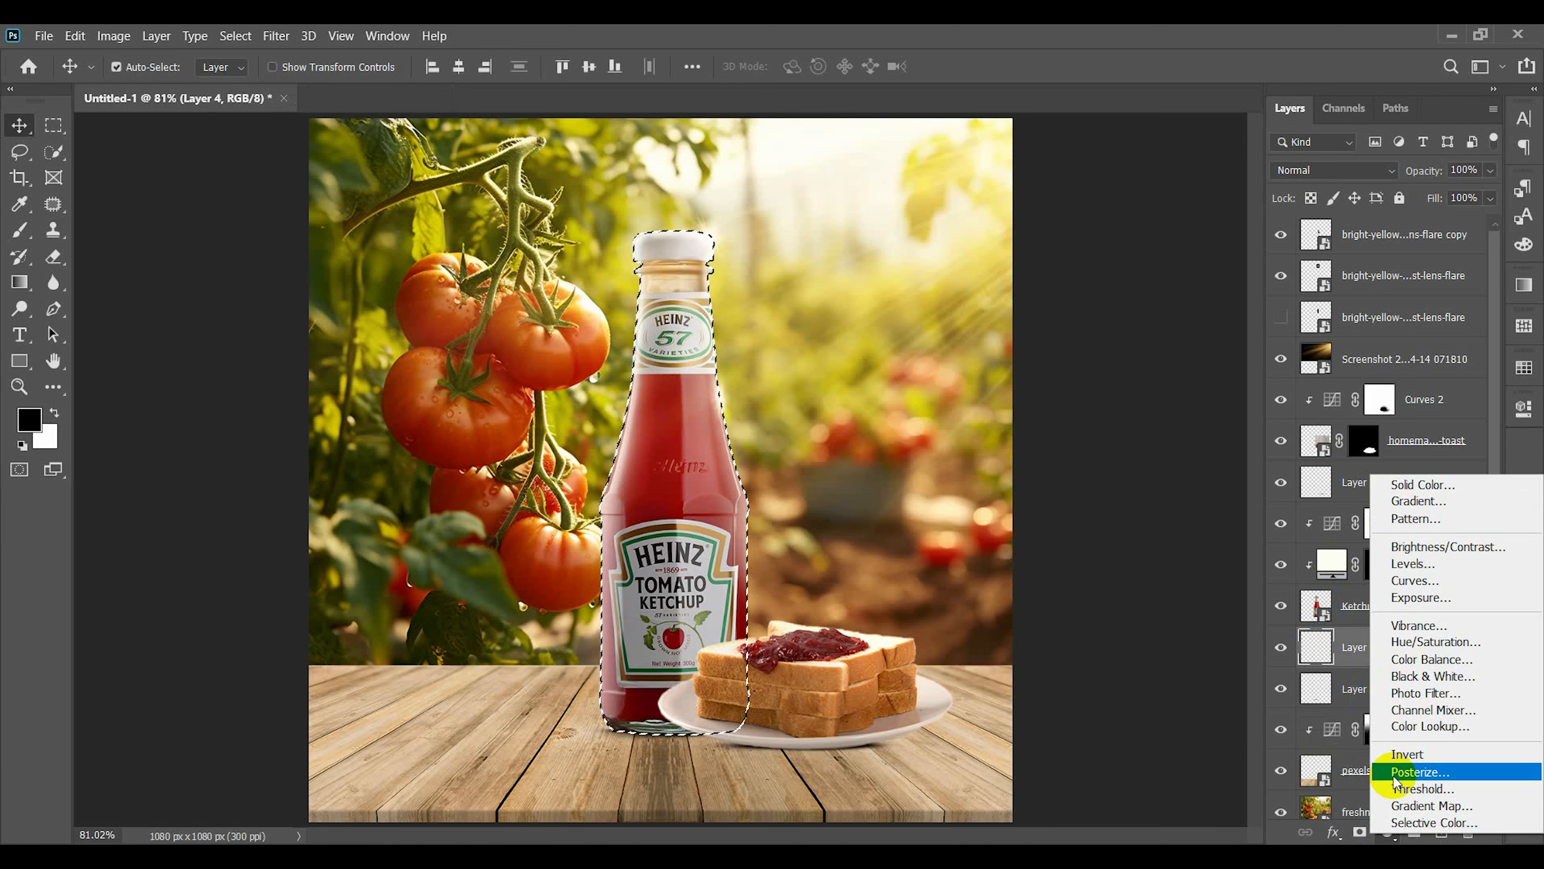
{"action": "left_click", "coordinate": [1410, 487]}
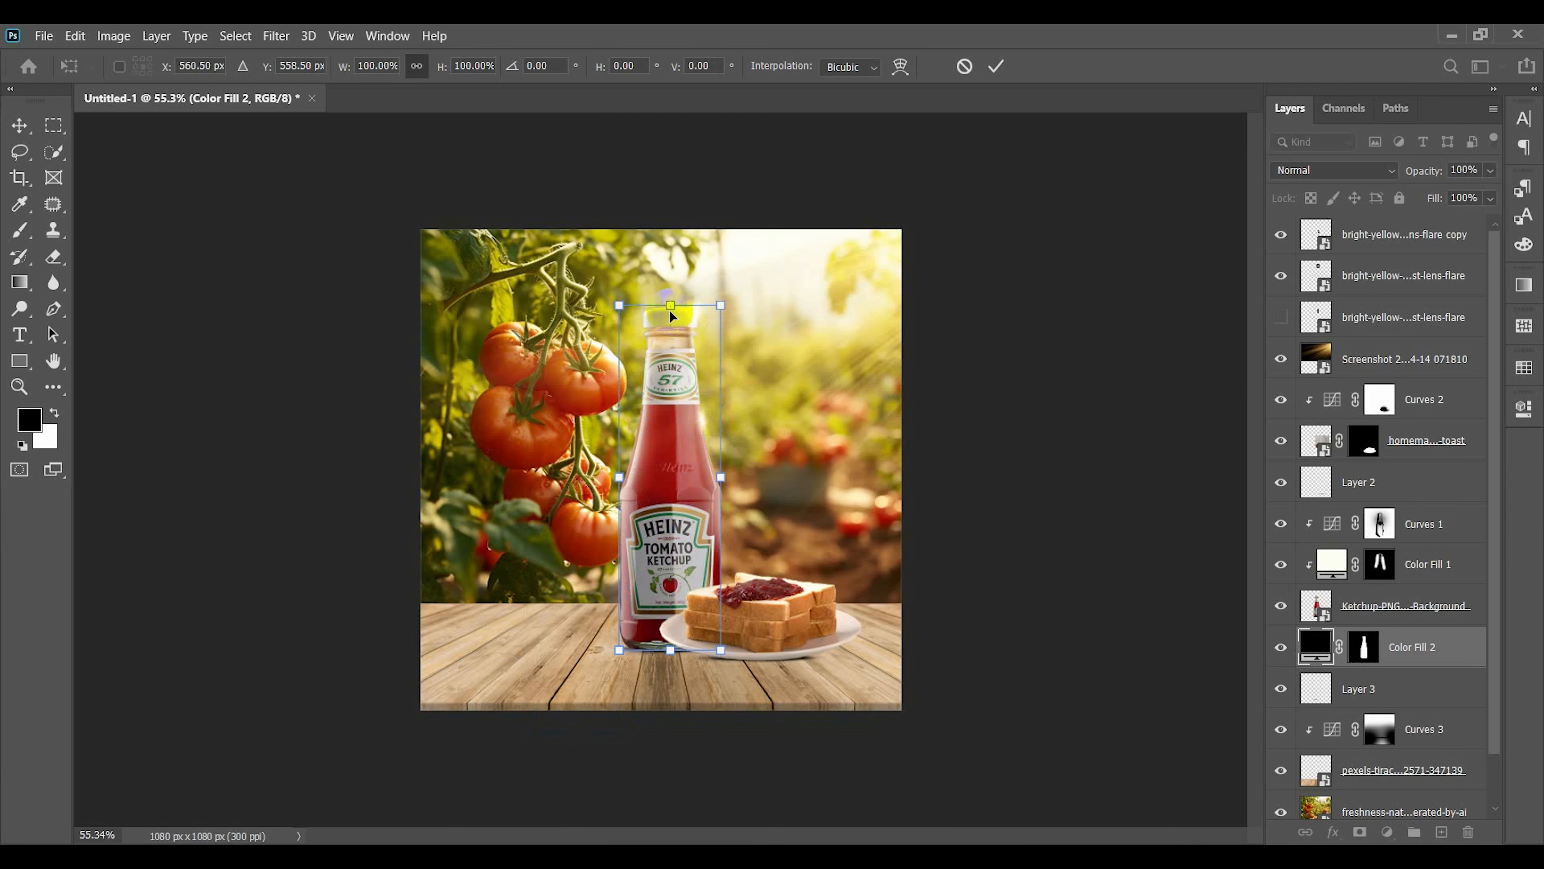
- Skew the black bottle-shaped fill about 47° horizontally so that its top leans far to the left of the bottle
{"action": "right_click", "coordinate": [650, 407]}
{"action": "left_click", "coordinate": [705, 501]}
{"action": "left_click_drag", "start_coordinate": [661, 310], "coordinate": [300, 512]}
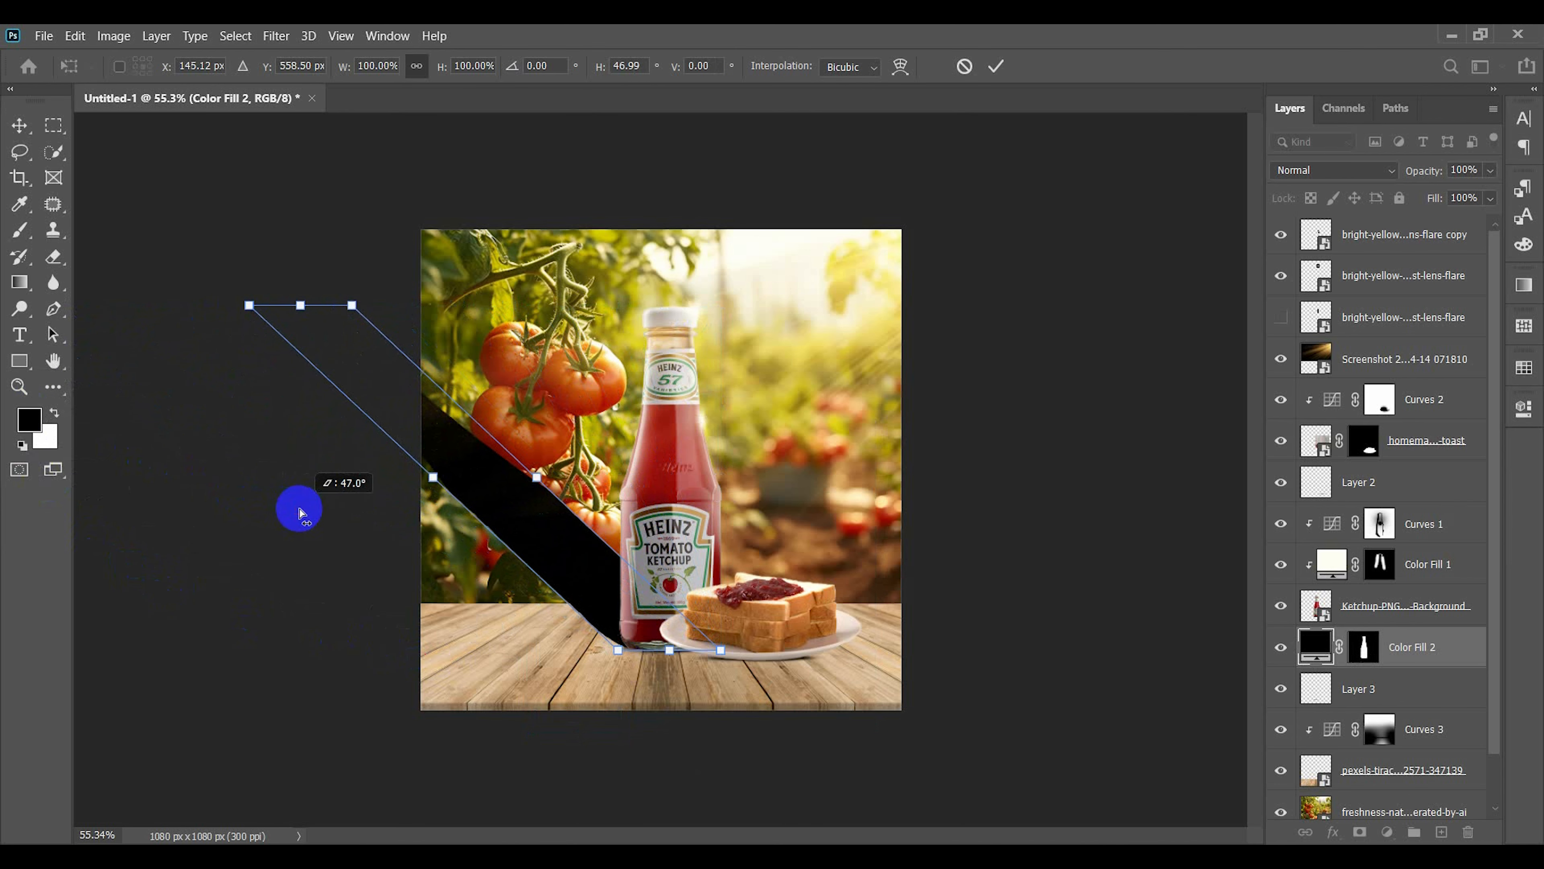
{"action": "left_click", "coordinate": [996, 66]}
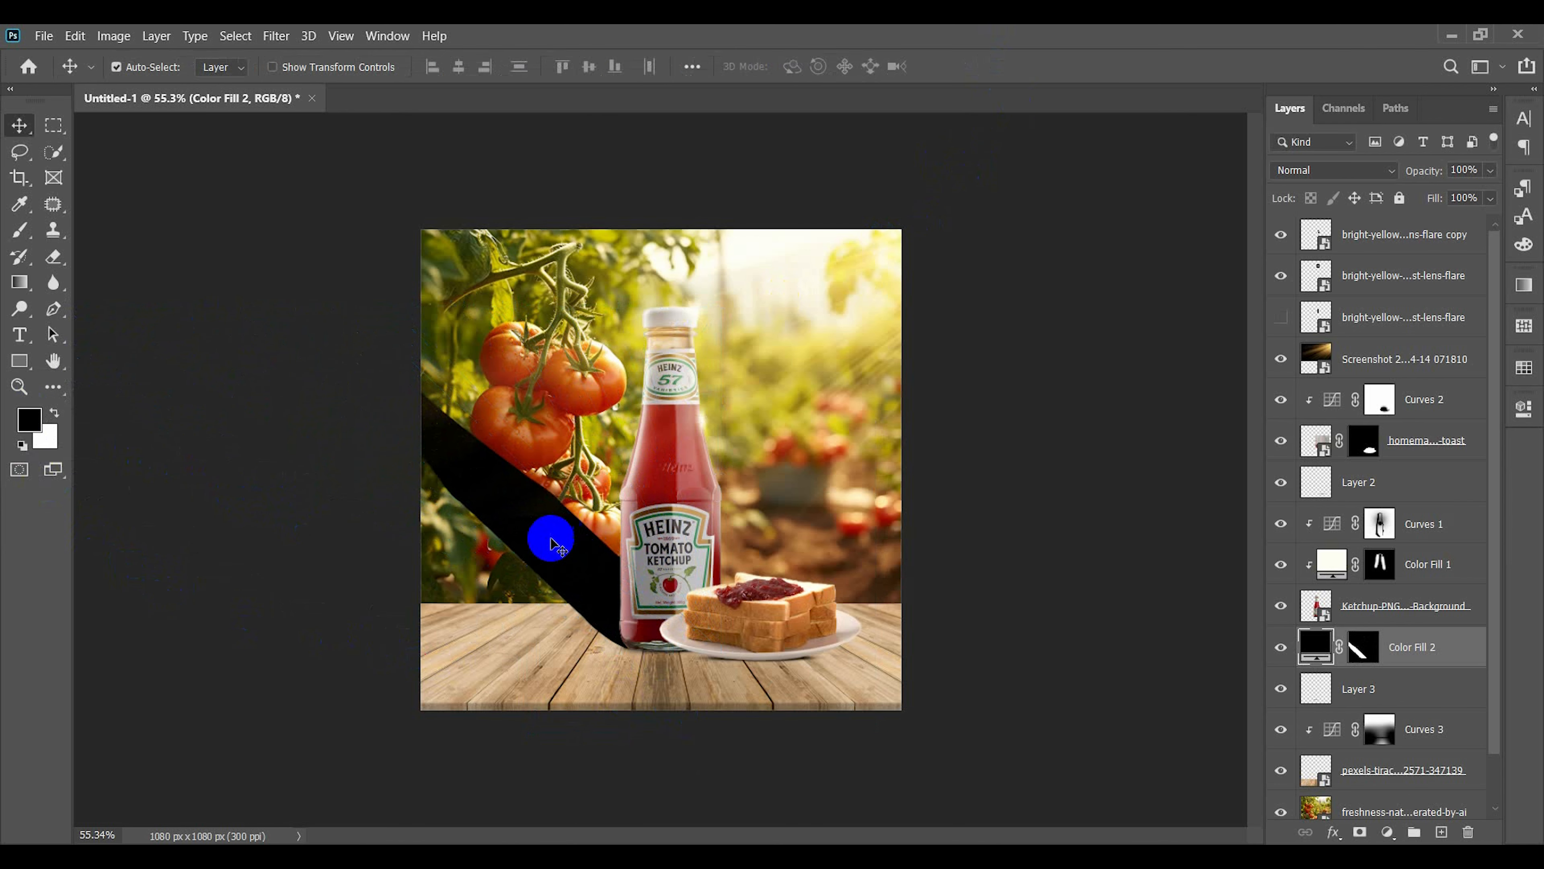
- Rotate the skewed black shape about -73° and position it on the table as a shadow extending from the bottle's base
{"action": "key", "text": "ctrl+t"}
{"action": "left_click_drag", "start_coordinate": [758, 672], "coordinate": [790, 296]}
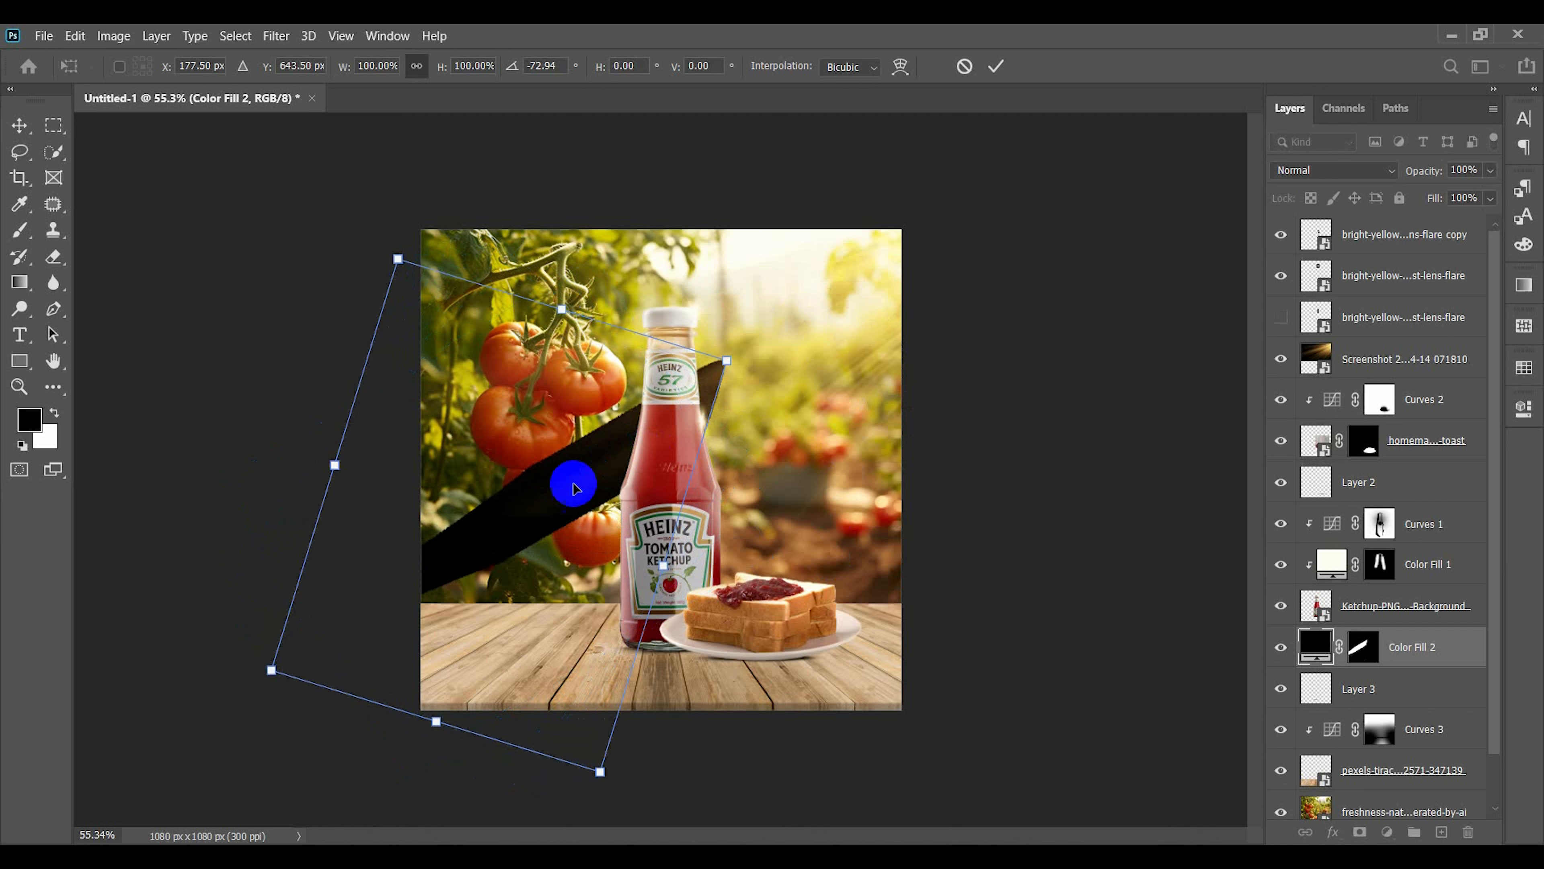
{"action": "left_click_drag", "start_coordinate": [570, 484], "coordinate": [602, 708]}
{"action": "key", "text": "Return"}
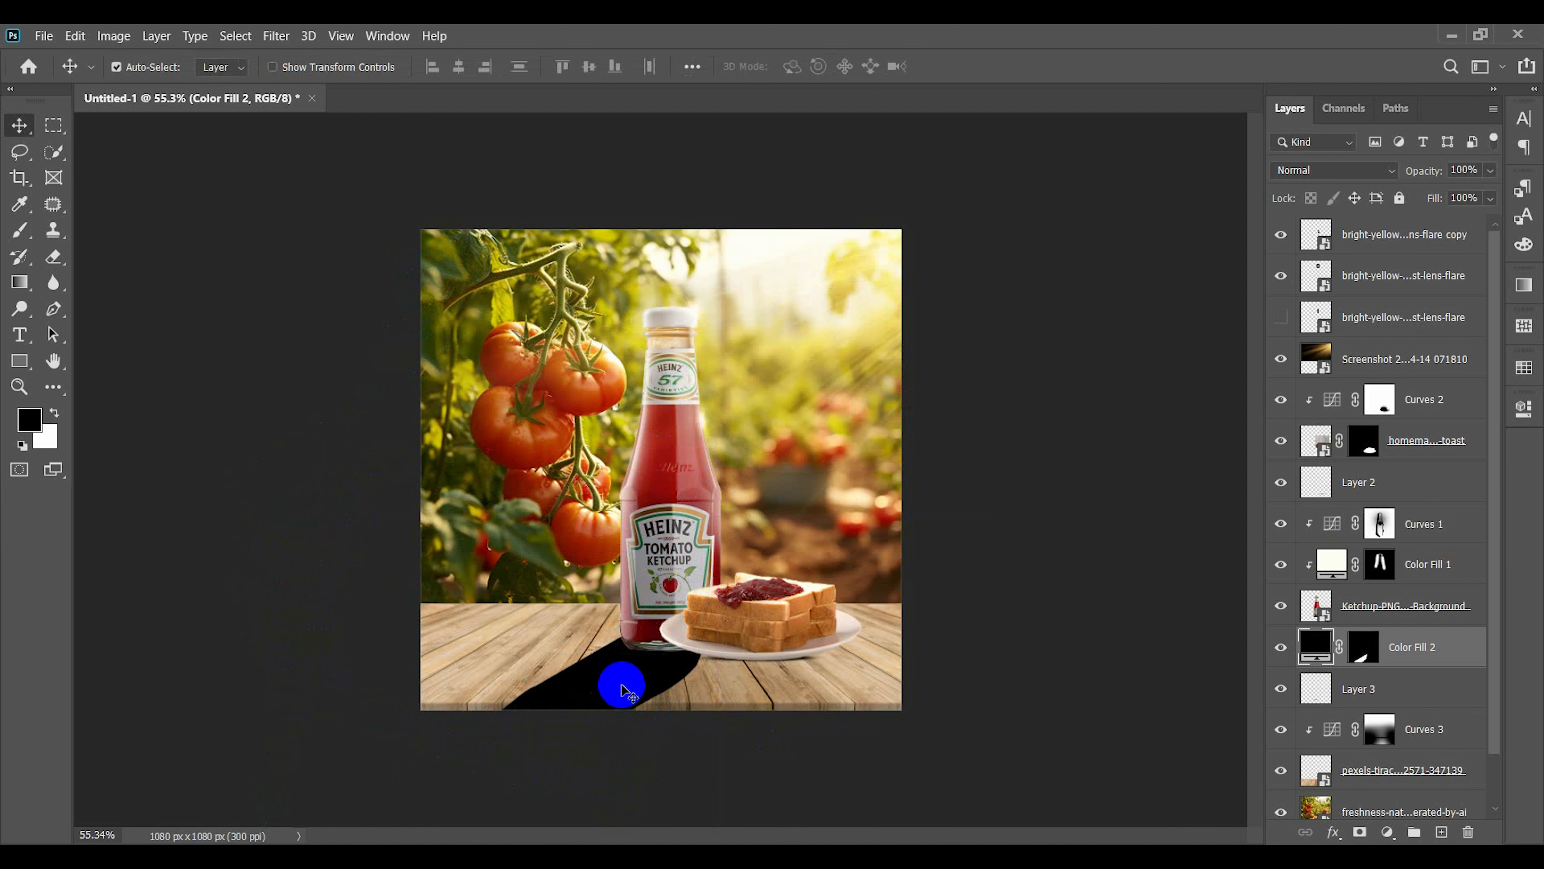
{"action": "scroll", "coordinate": [621, 687], "scroll_direction": "down", "scroll_amount": 2}
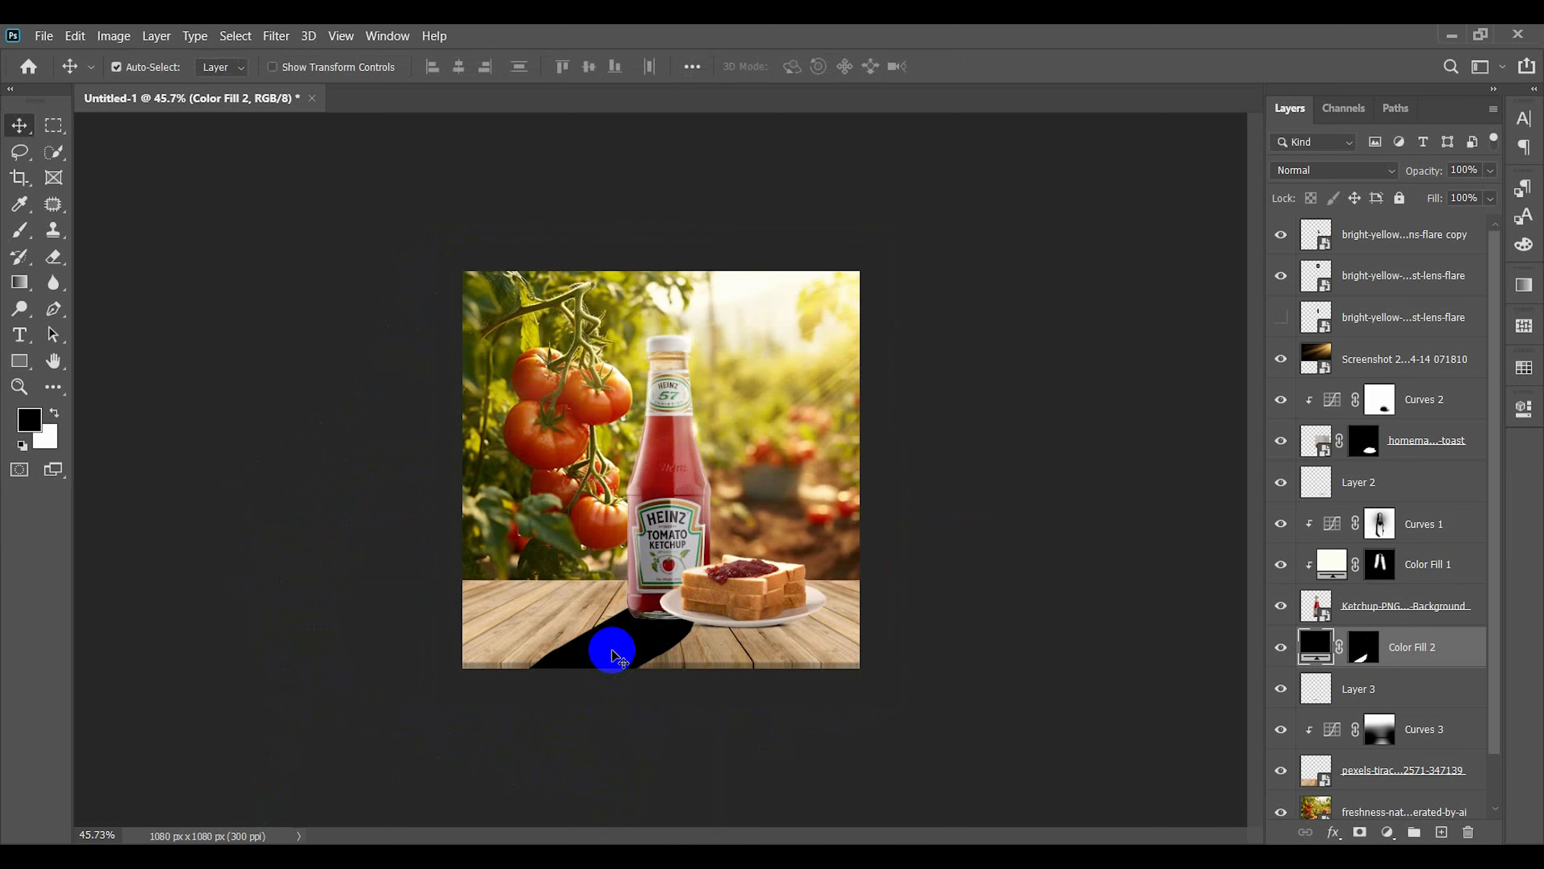
{"action": "left_click_drag", "start_coordinate": [614, 656], "coordinate": [613, 641]}
- Apply a Gaussian Blur with a radius of about 33.2 pixels to the black bottle shadow on the table
{"action": "left_click", "coordinate": [276, 35]}
{"action": "mouse_move", "coordinate": [381, 252]}
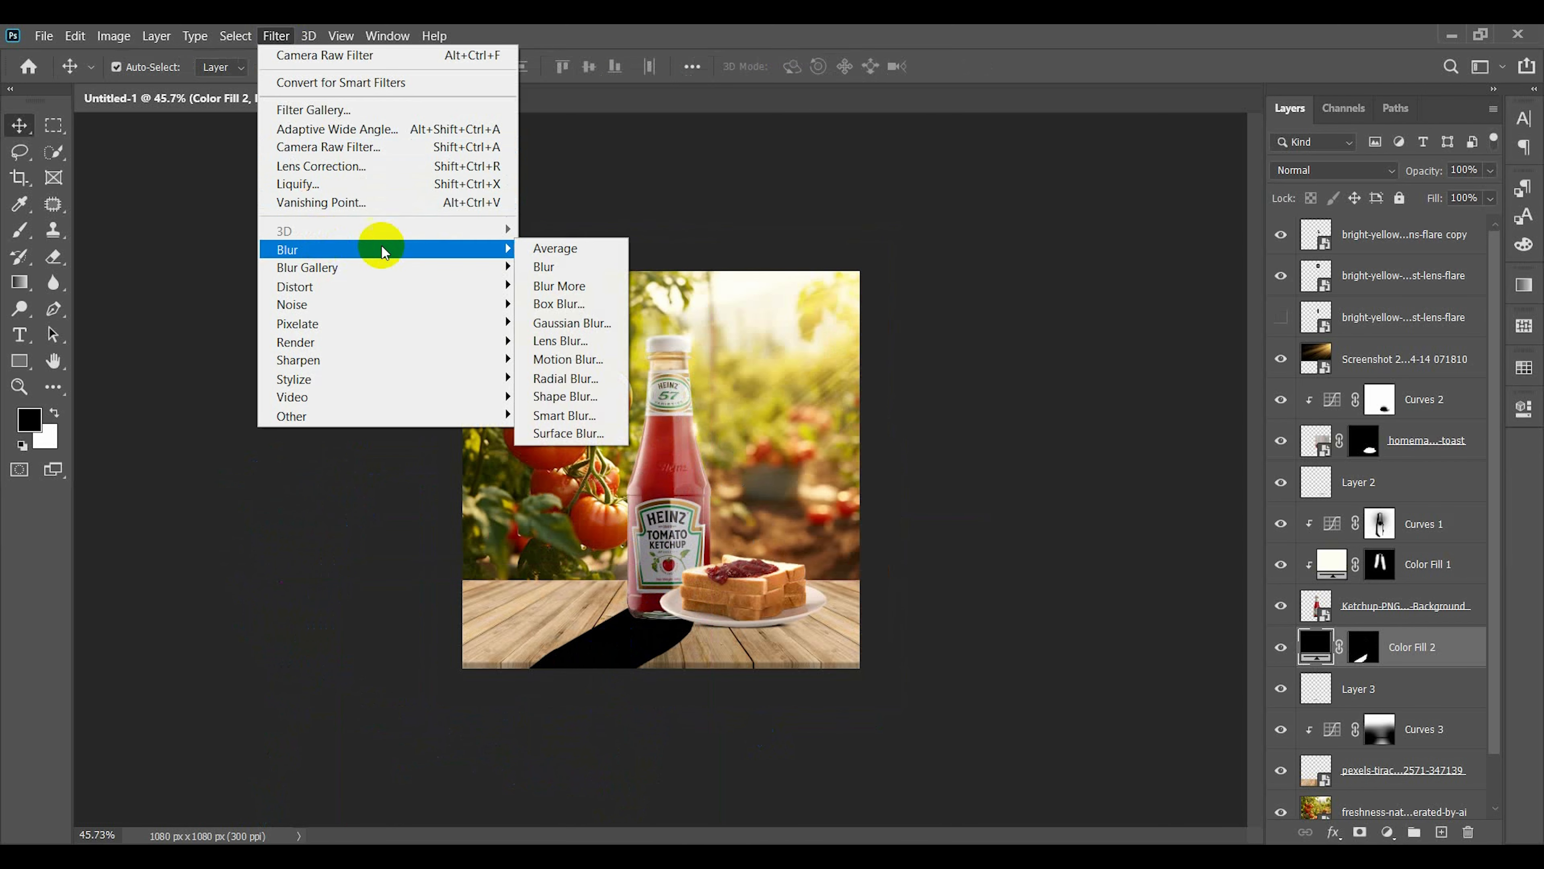
{"action": "left_click", "coordinate": [571, 323]}
{"action": "left_click", "coordinate": [790, 353]}
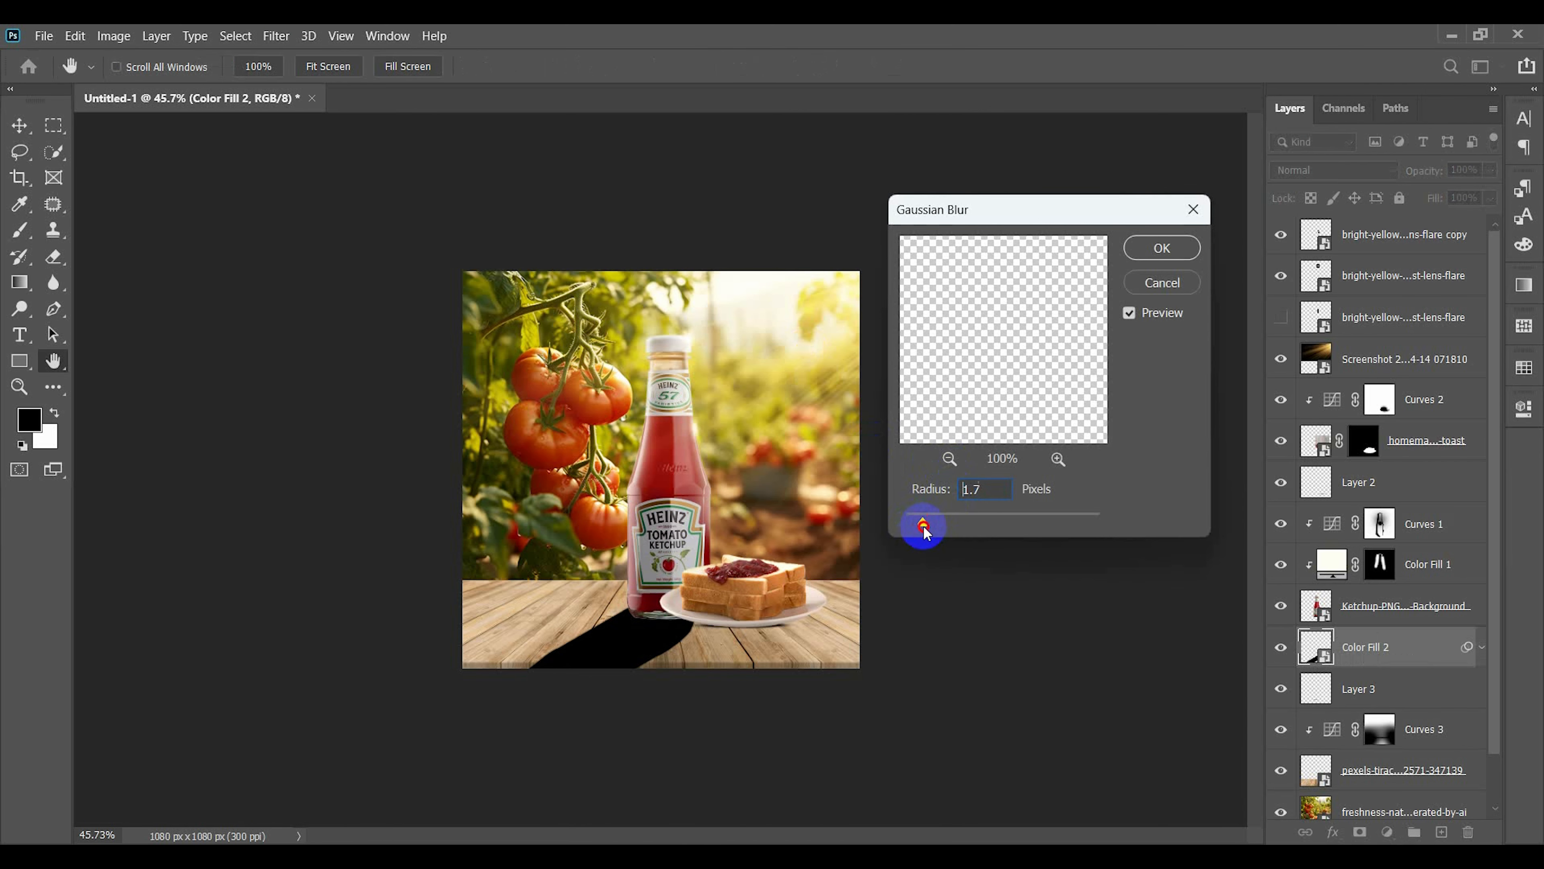
{"action": "mouse_move", "coordinate": [990, 525]}
{"action": "left_mouse_down"}
{"action": "mouse_move", "coordinate": [1024, 524]}
{"action": "mouse_move", "coordinate": [982, 524]}
{"action": "mouse_move", "coordinate": [1000, 524]}
{"action": "left_mouse_up"}
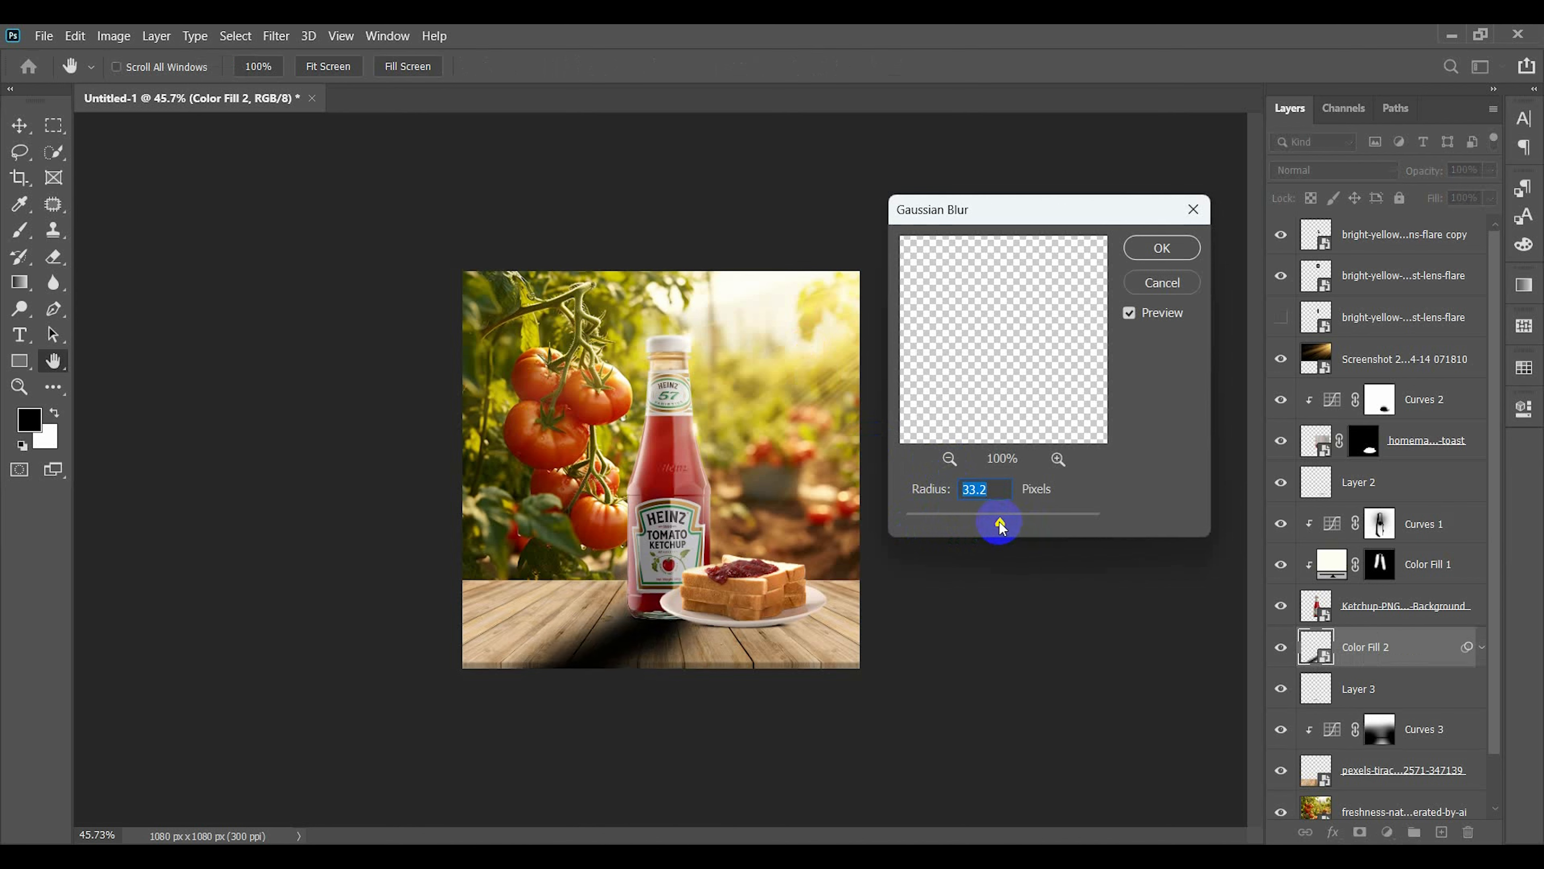
{"action": "left_click", "coordinate": [1152, 250]}
{"action": "left_click", "coordinate": [1439, 831]}
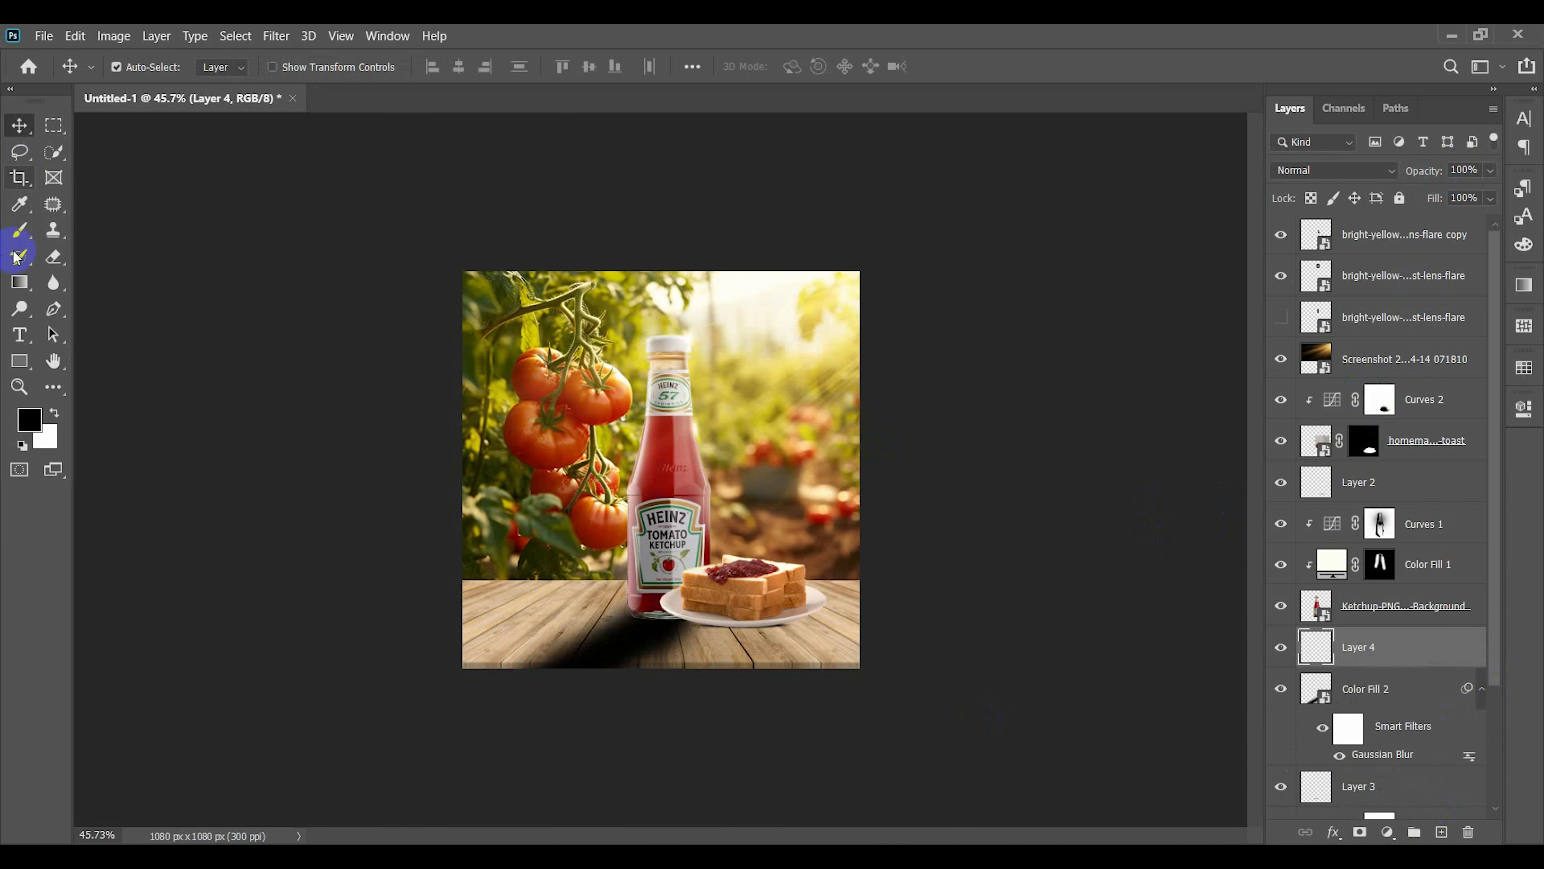
{"action": "key", "text": "g"}
{"action": "left_click_drag", "start_coordinate": [679, 610], "coordinate": [691, 591]}
{"action": "key", "text": "ctrl+z"}
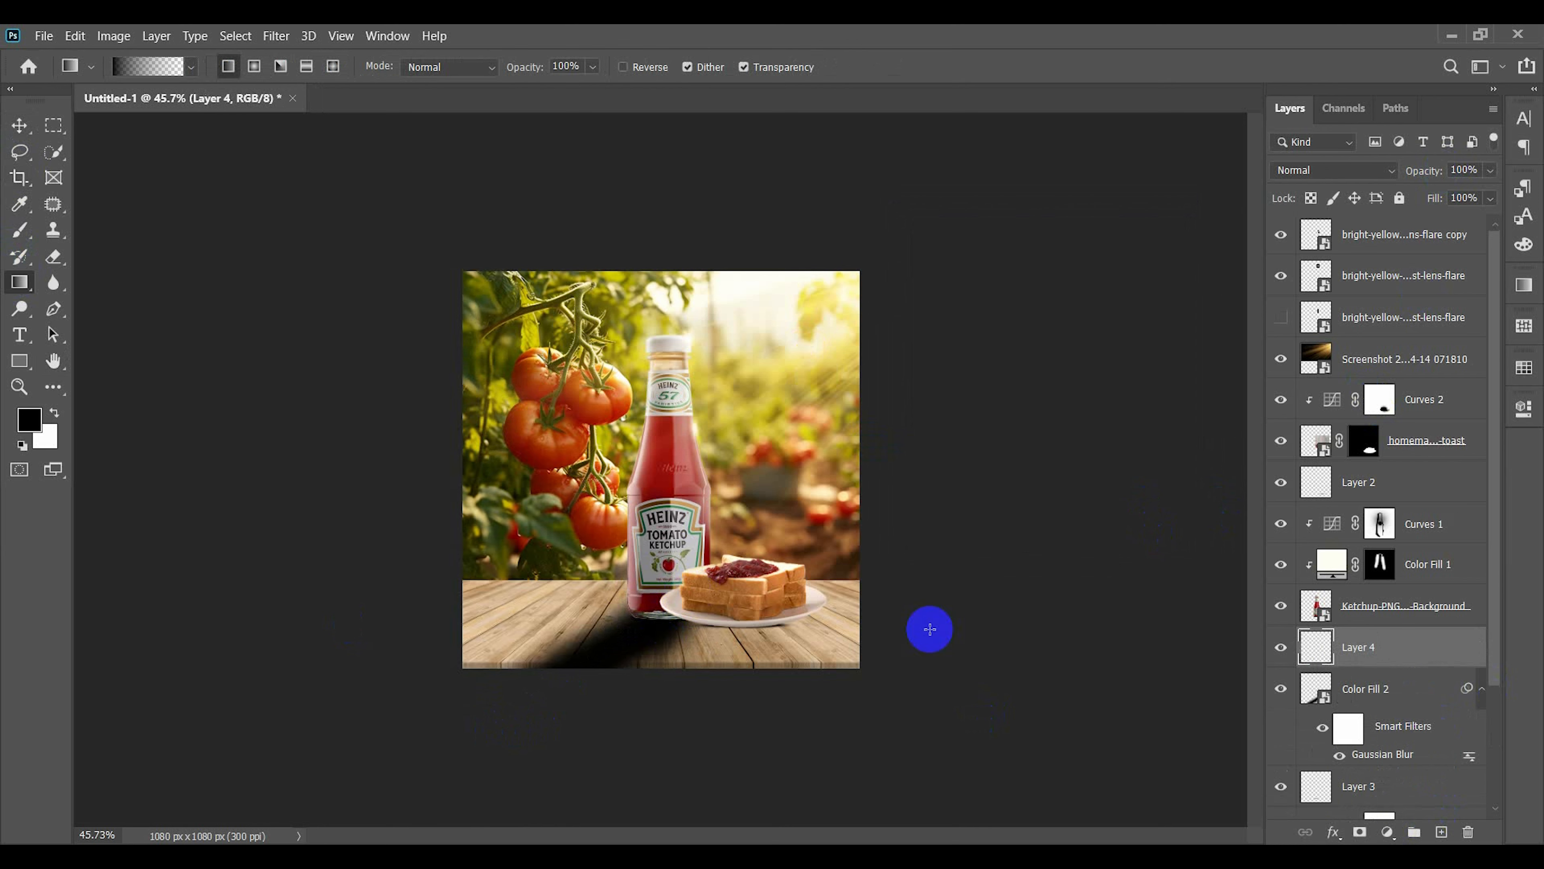
{"action": "key", "text": "Delete"}
- Add a layer mask to the blurred bottle shadow and fade out its far end with a black-to-transparent gradient
{"action": "left_click", "coordinate": [1281, 647]}
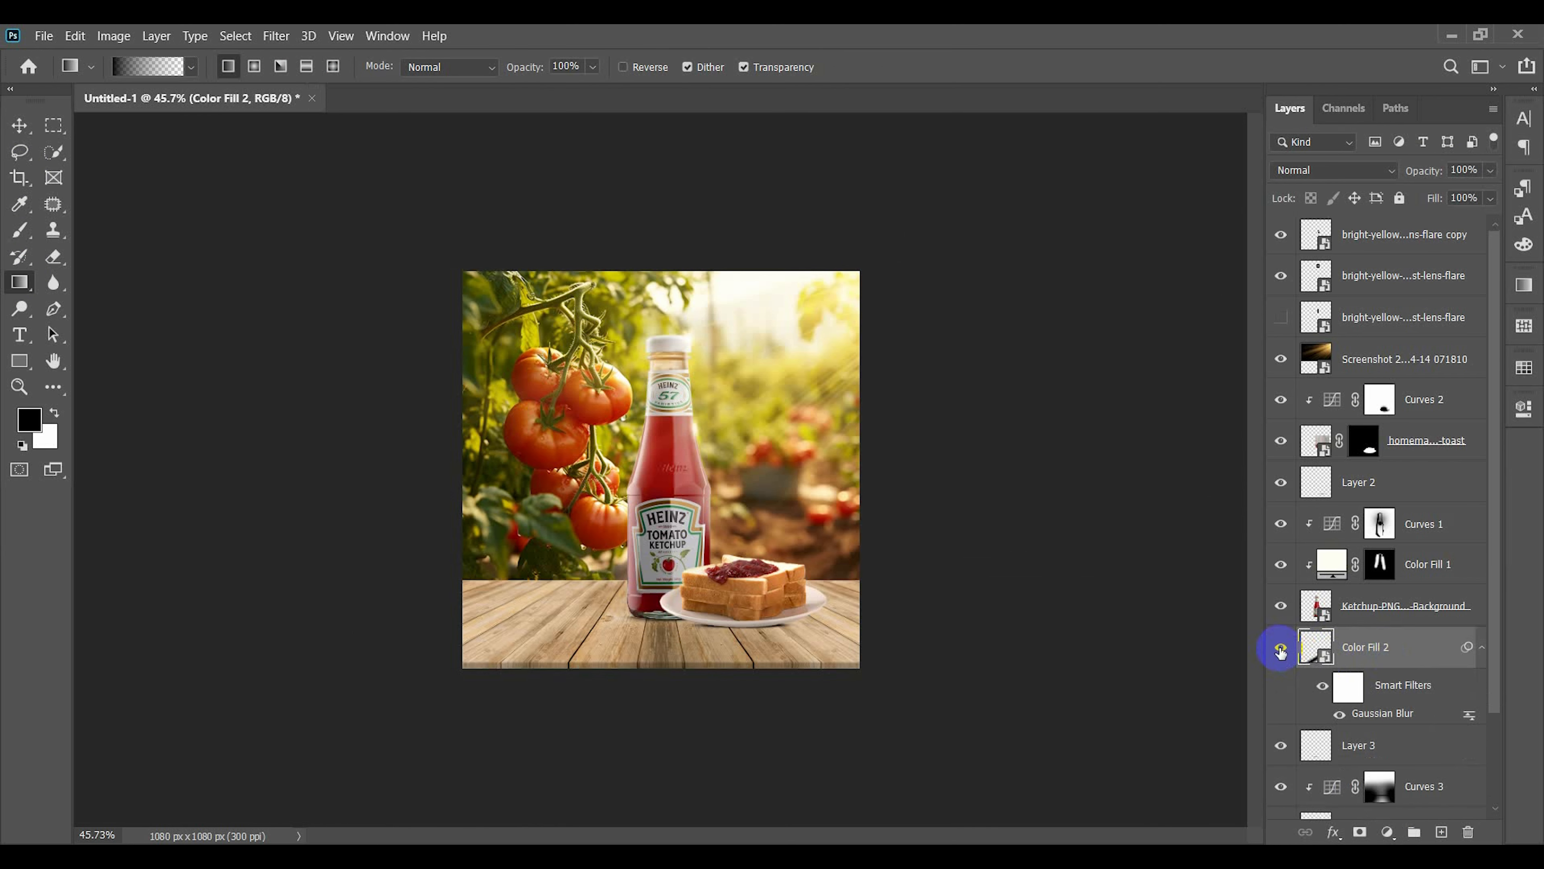
{"action": "left_click", "coordinate": [1281, 647]}
{"action": "left_click", "coordinate": [1360, 831]}
{"action": "left_click_drag", "start_coordinate": [628, 654], "coordinate": [689, 602]}
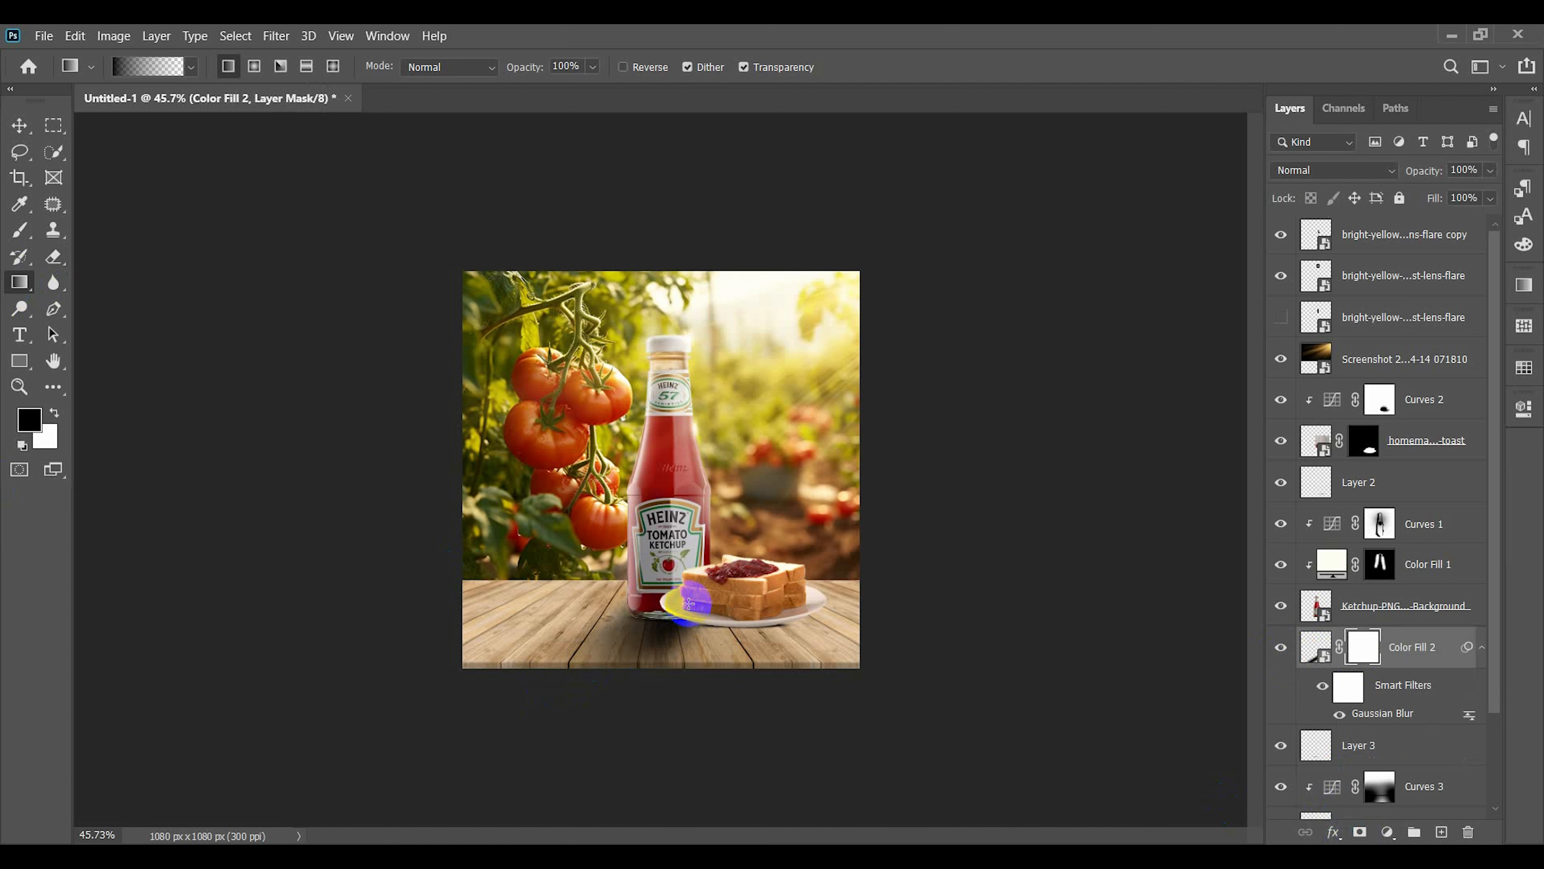
{"action": "key", "text": "ctrl+z"}
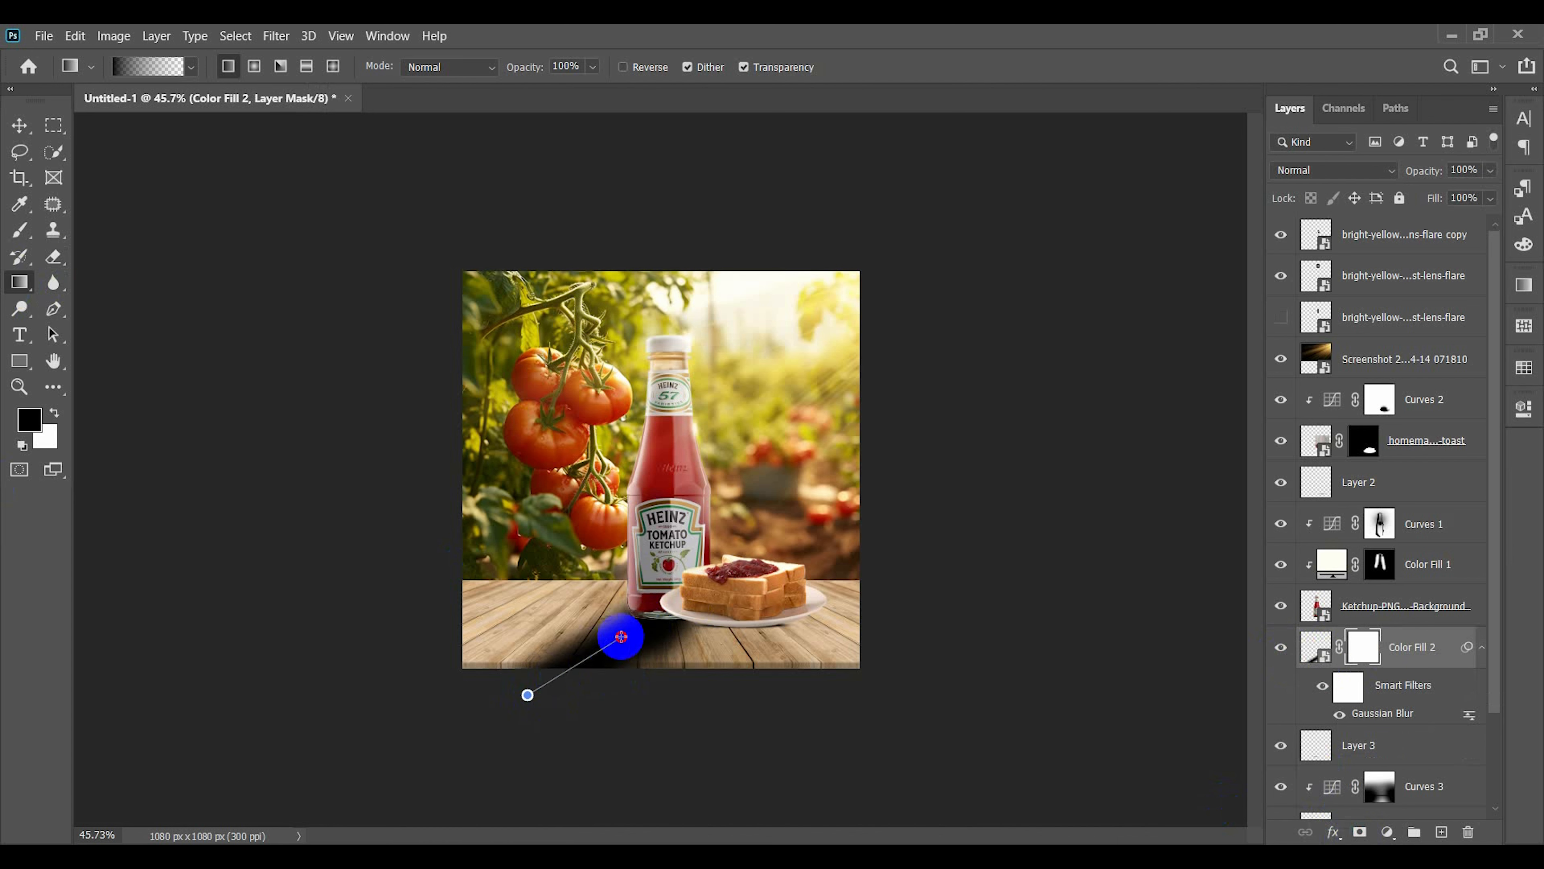
{"action": "left_click_drag", "start_coordinate": [679, 599], "coordinate": [696, 594]}
{"action": "key", "text": "ctrl+z"}
- Lower the bottle shadow layer's opacity to 86%
{"action": "left_click_drag", "start_coordinate": [1432, 172], "coordinate": [1407, 175]}
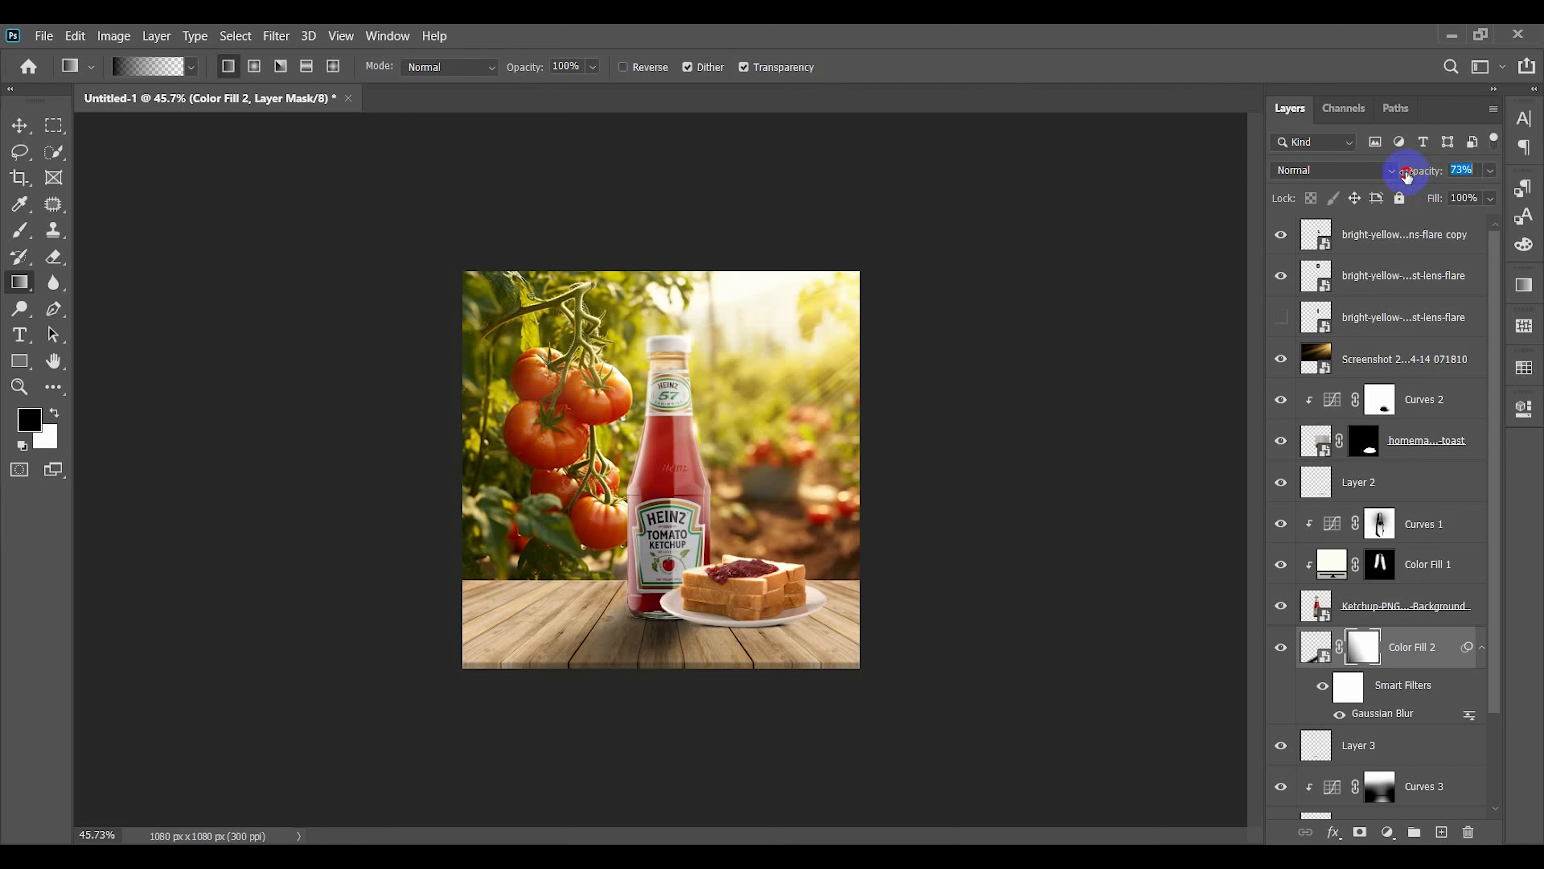
{"action": "key", "text": "v"}
{"action": "left_click", "coordinate": [227, 286]}
{"action": "key", "text": "ctrl+0"}
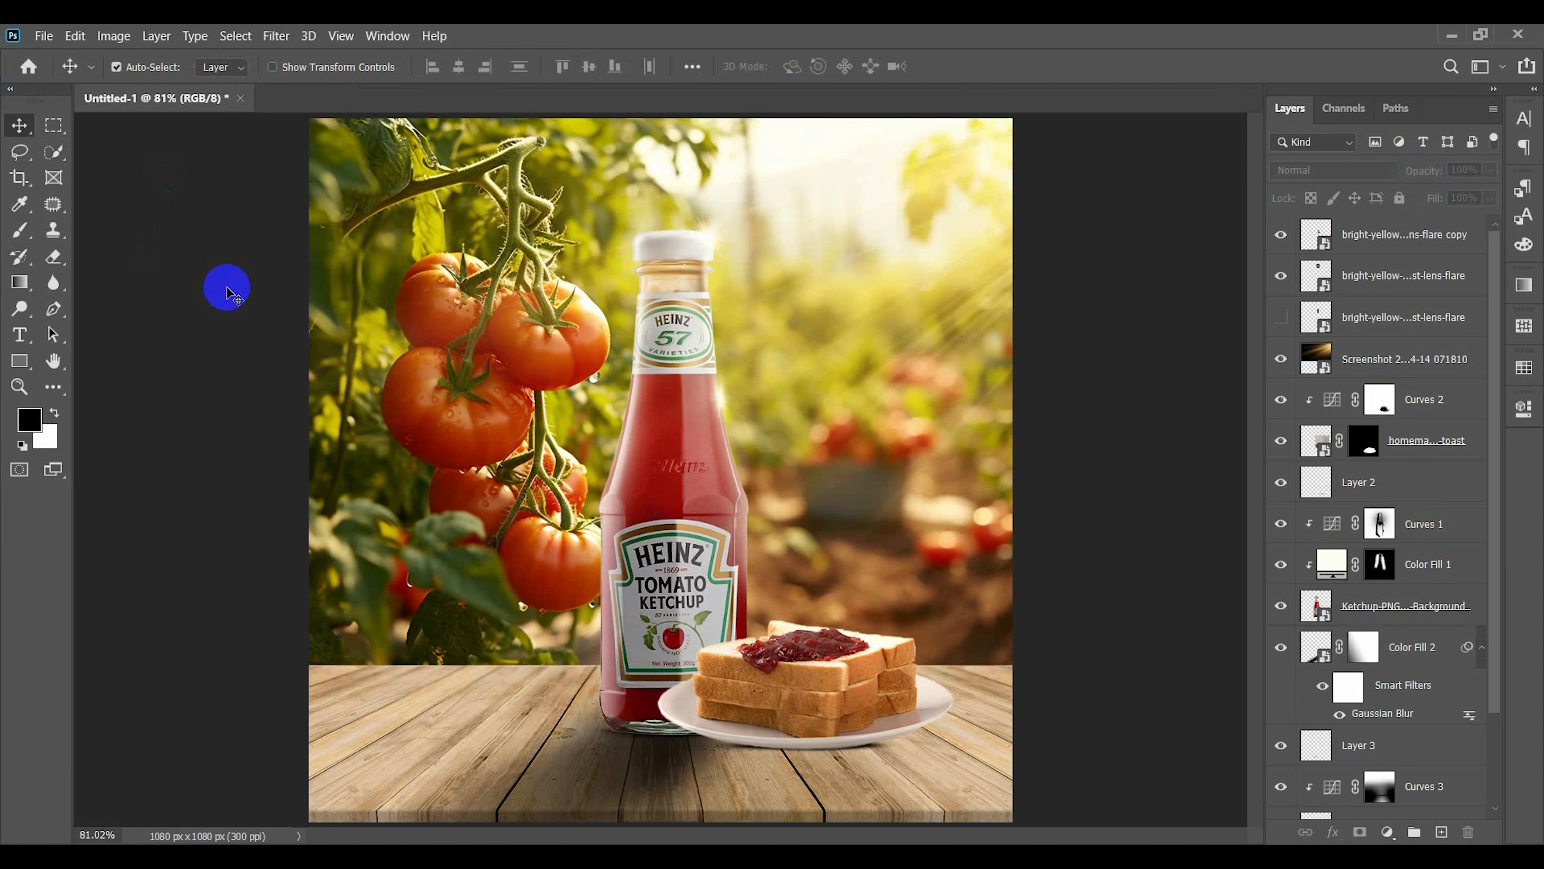
- Touch up the table's Curves mask in front of the bottle and plate with a soft 243 px brush
{"action": "left_click", "coordinate": [23, 238]}
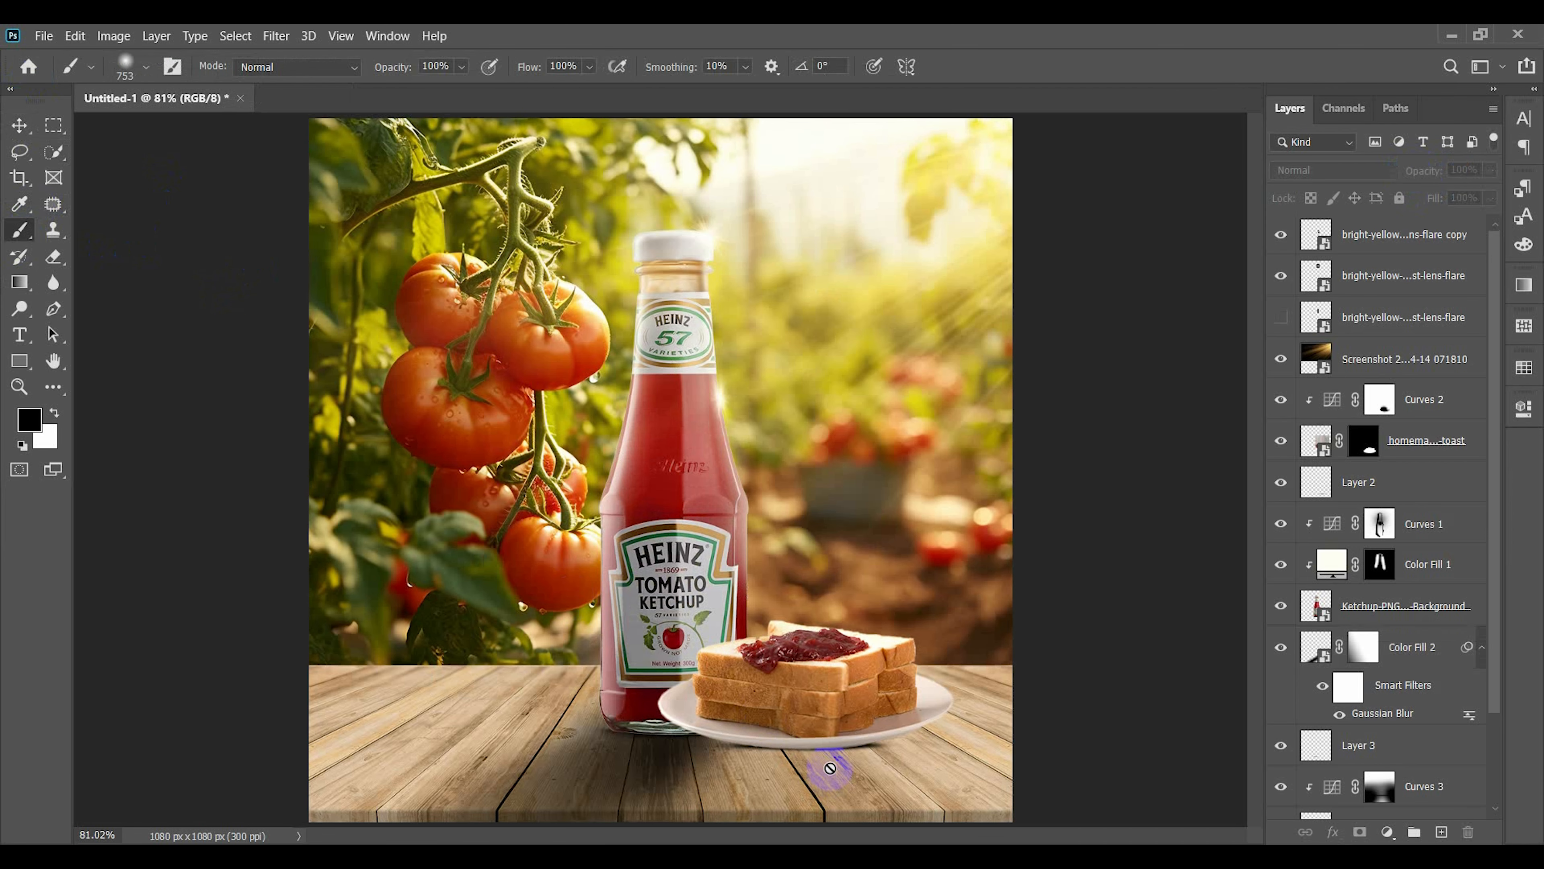
{"action": "key", "text": "v"}
{"action": "left_click", "coordinate": [383, 699]}
{"action": "scroll", "coordinate": [1354, 735], "scroll_direction": "down", "scroll_amount": 2}
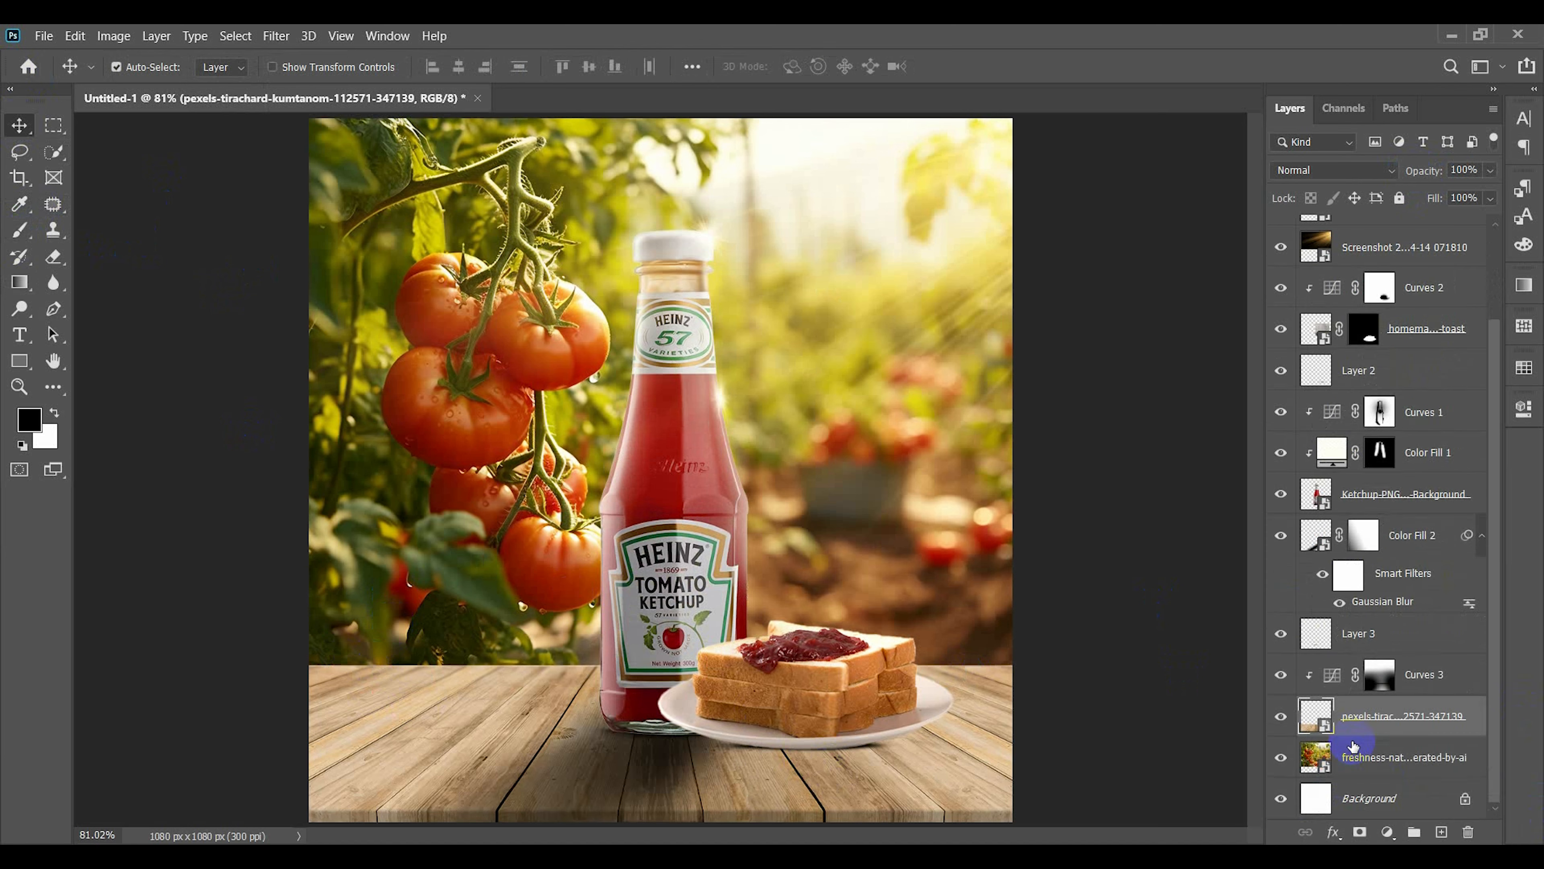
{"action": "left_click", "coordinate": [1377, 680]}
{"action": "left_click", "coordinate": [18, 234]}
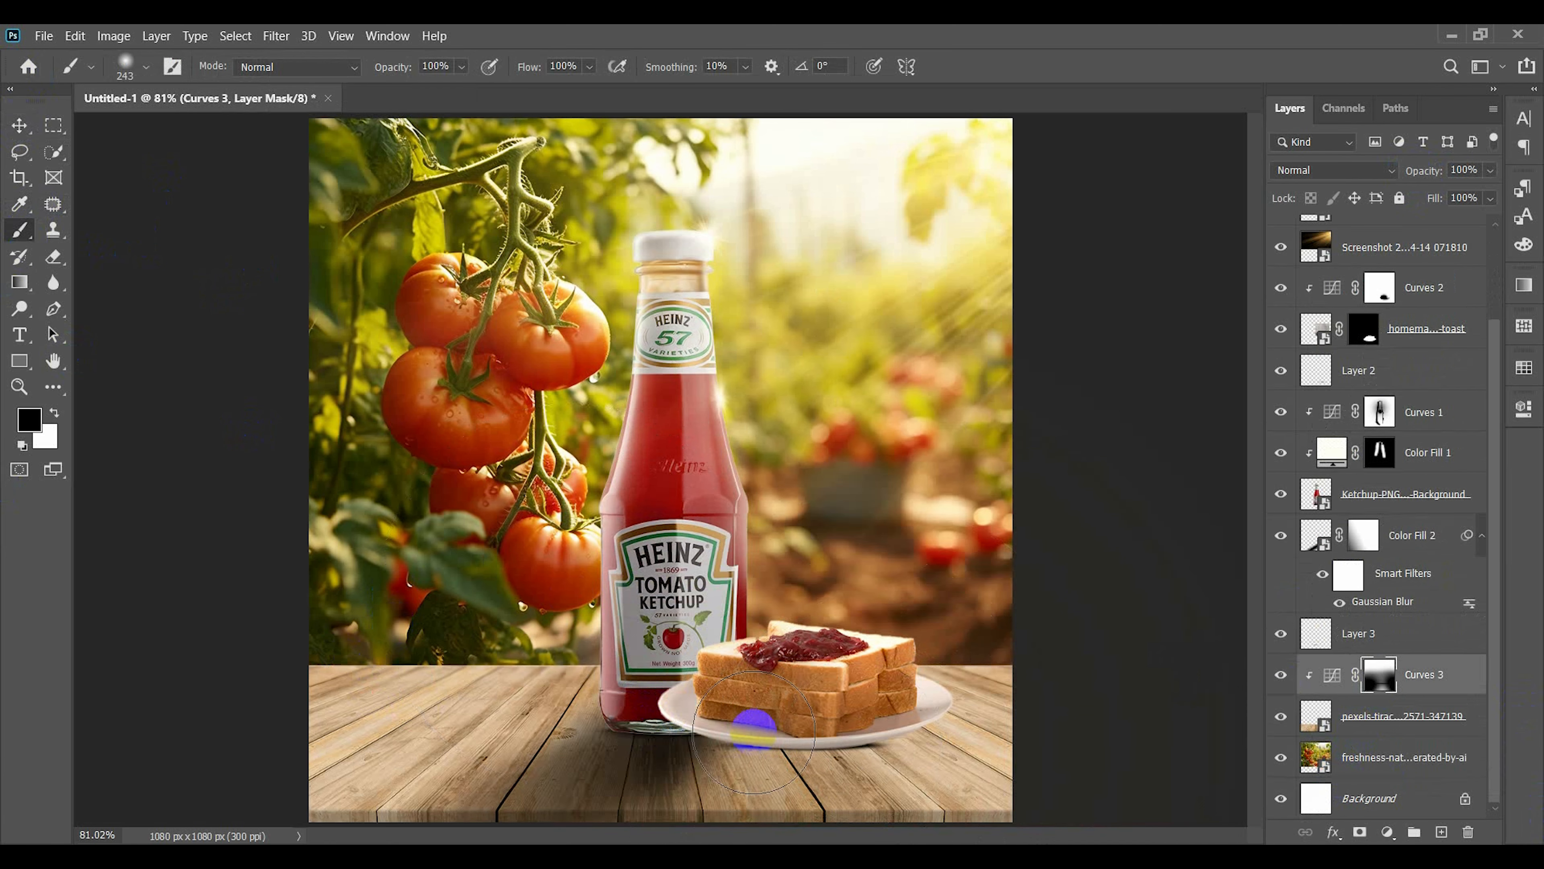
{"action": "scroll", "coordinate": [792, 787], "scroll_direction": "down", "scroll_amount": 2}
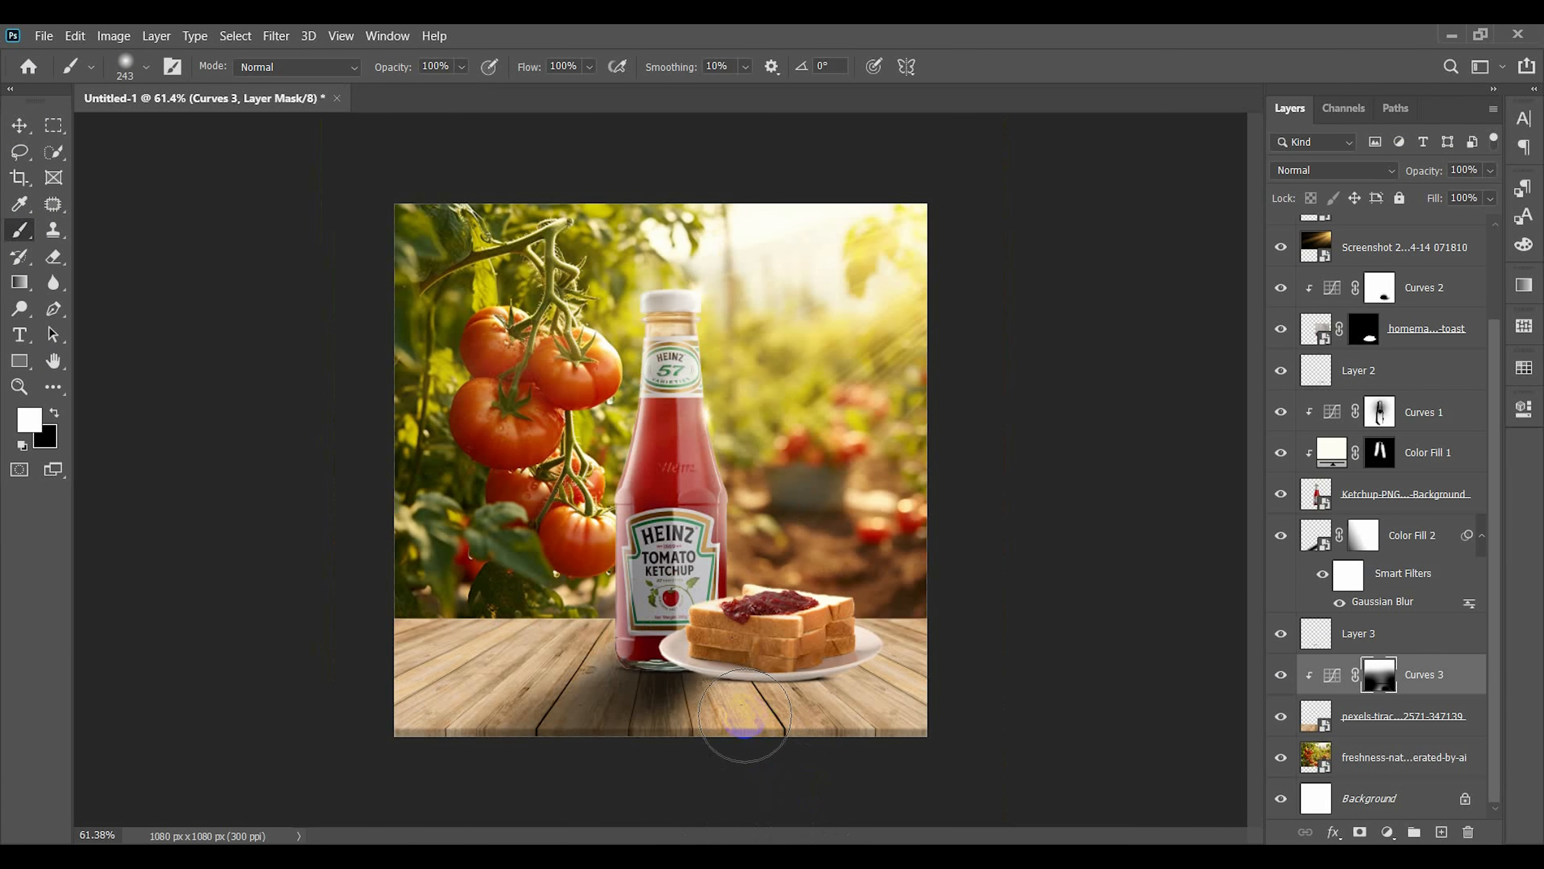
{"action": "scroll", "coordinate": [772, 723], "scroll_direction": "up", "scroll_amount": 4}
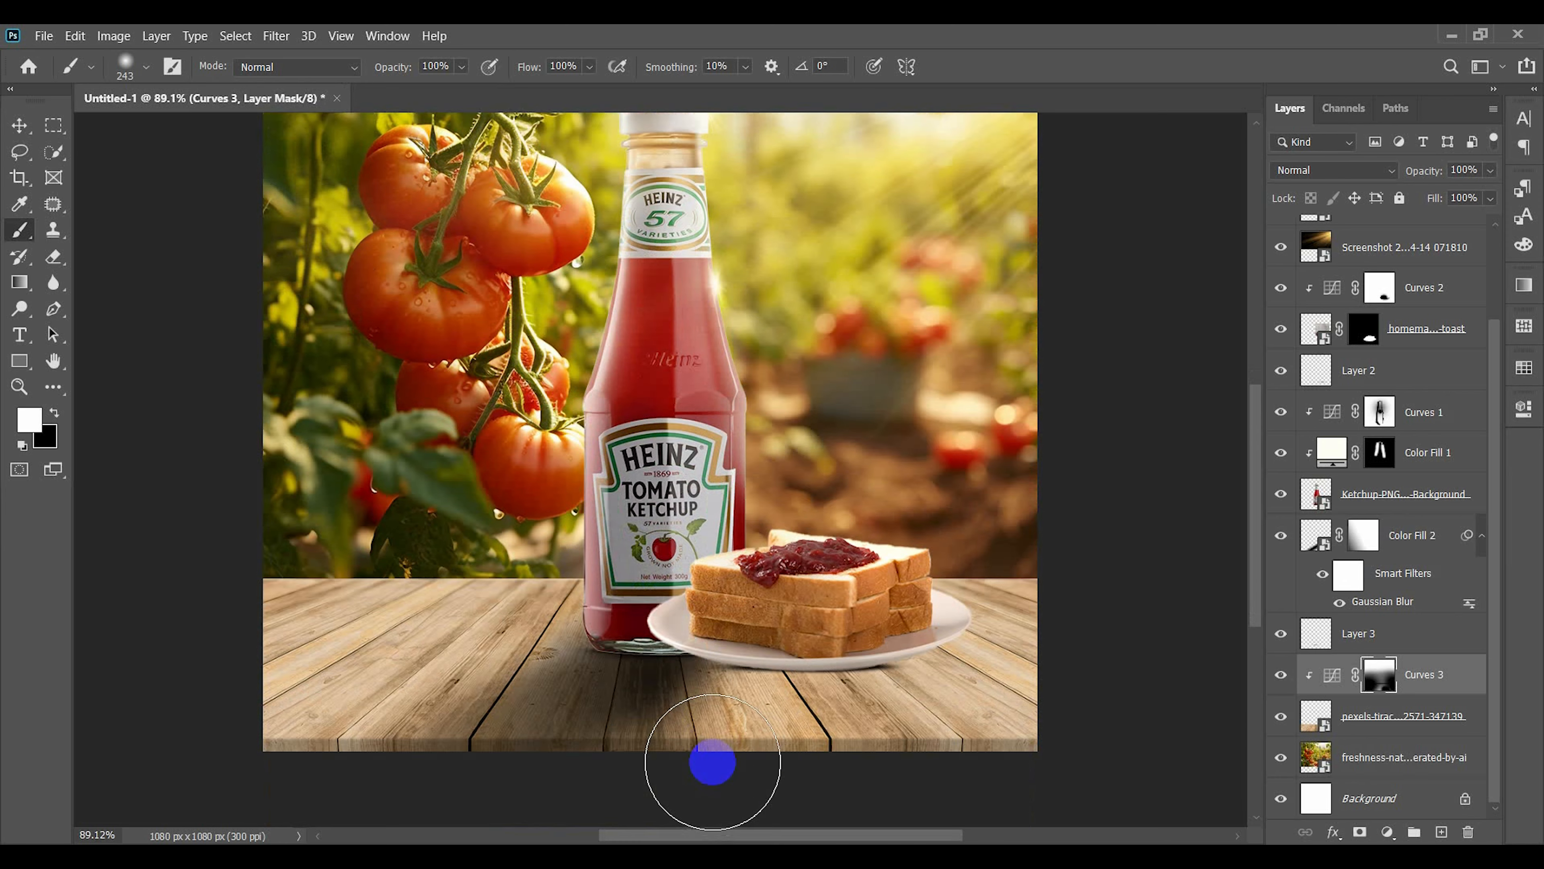
- Paint black on the bottle shadow's layer mask with the 243 px brush to soften the shadow's far end
{"action": "left_click", "coordinate": [19, 125]}
{"action": "left_click", "coordinate": [626, 605]}
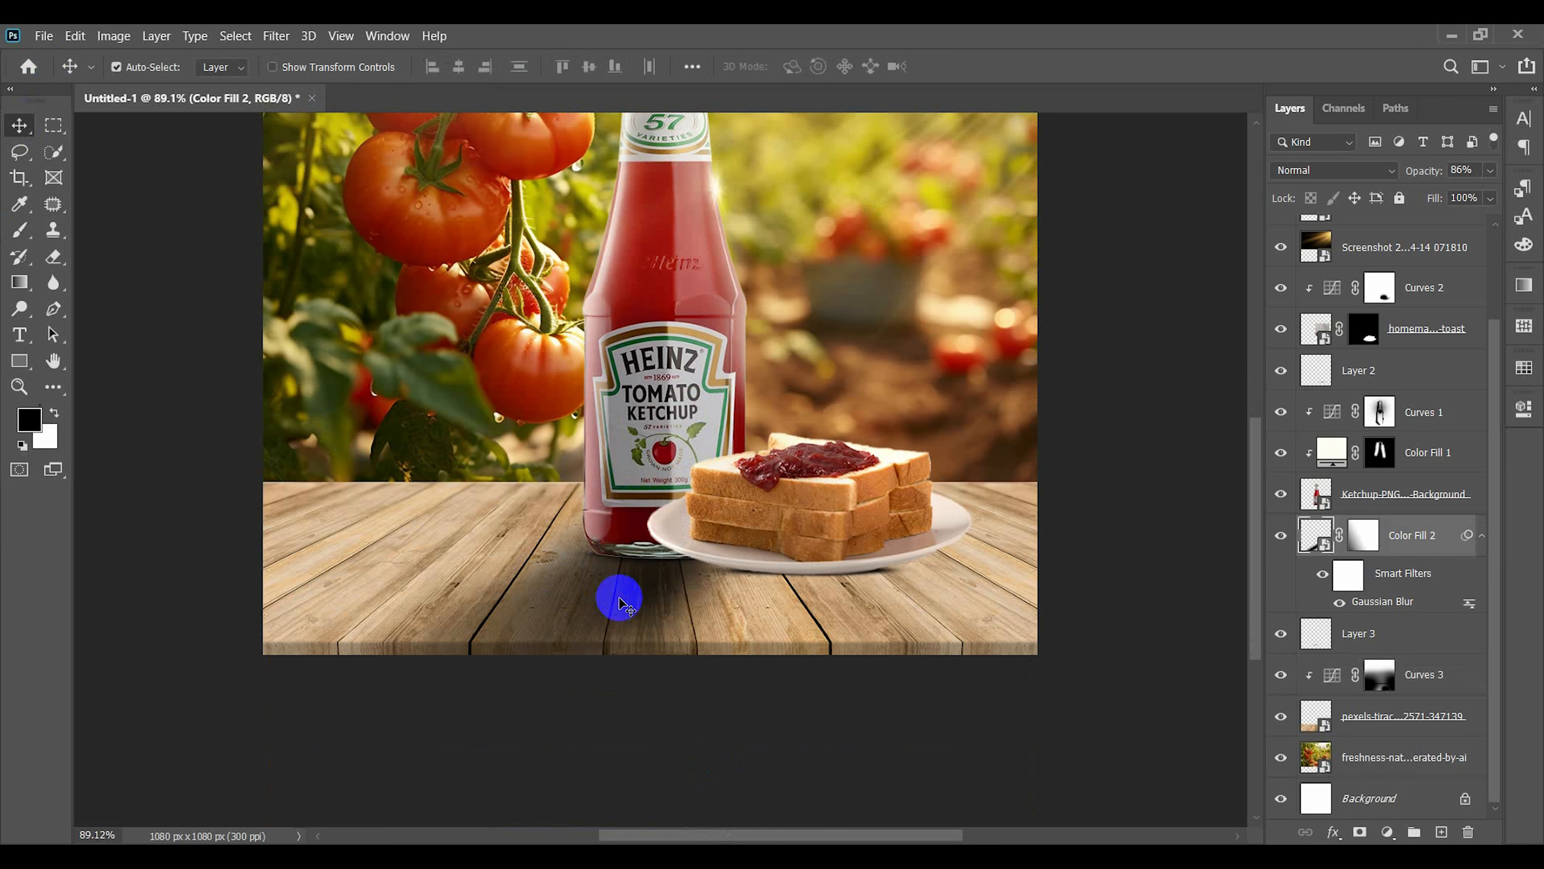
{"action": "left_click", "coordinate": [20, 233]}
{"action": "key", "text": "x"}
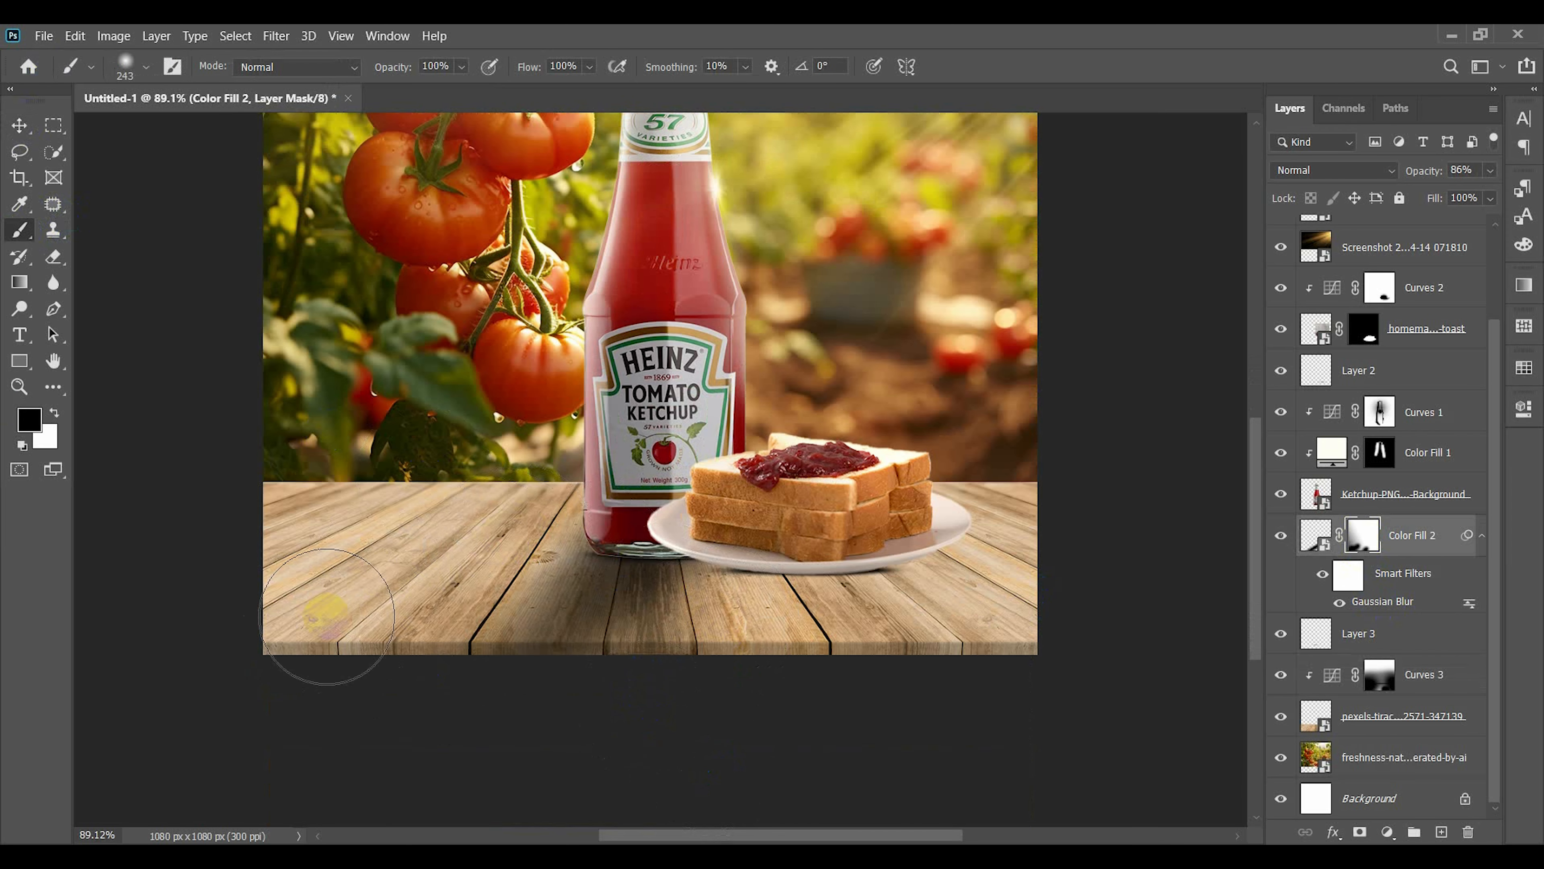
- Paint white on the table's Curves mask across the front of the table to darken the planks there
{"action": "scroll", "coordinate": [307, 548], "scroll_direction": "down", "scroll_amount": 1}
{"action": "left_click", "coordinate": [1379, 674]}
{"action": "scroll", "coordinate": [425, 644], "scroll_direction": "up", "scroll_amount": 2}
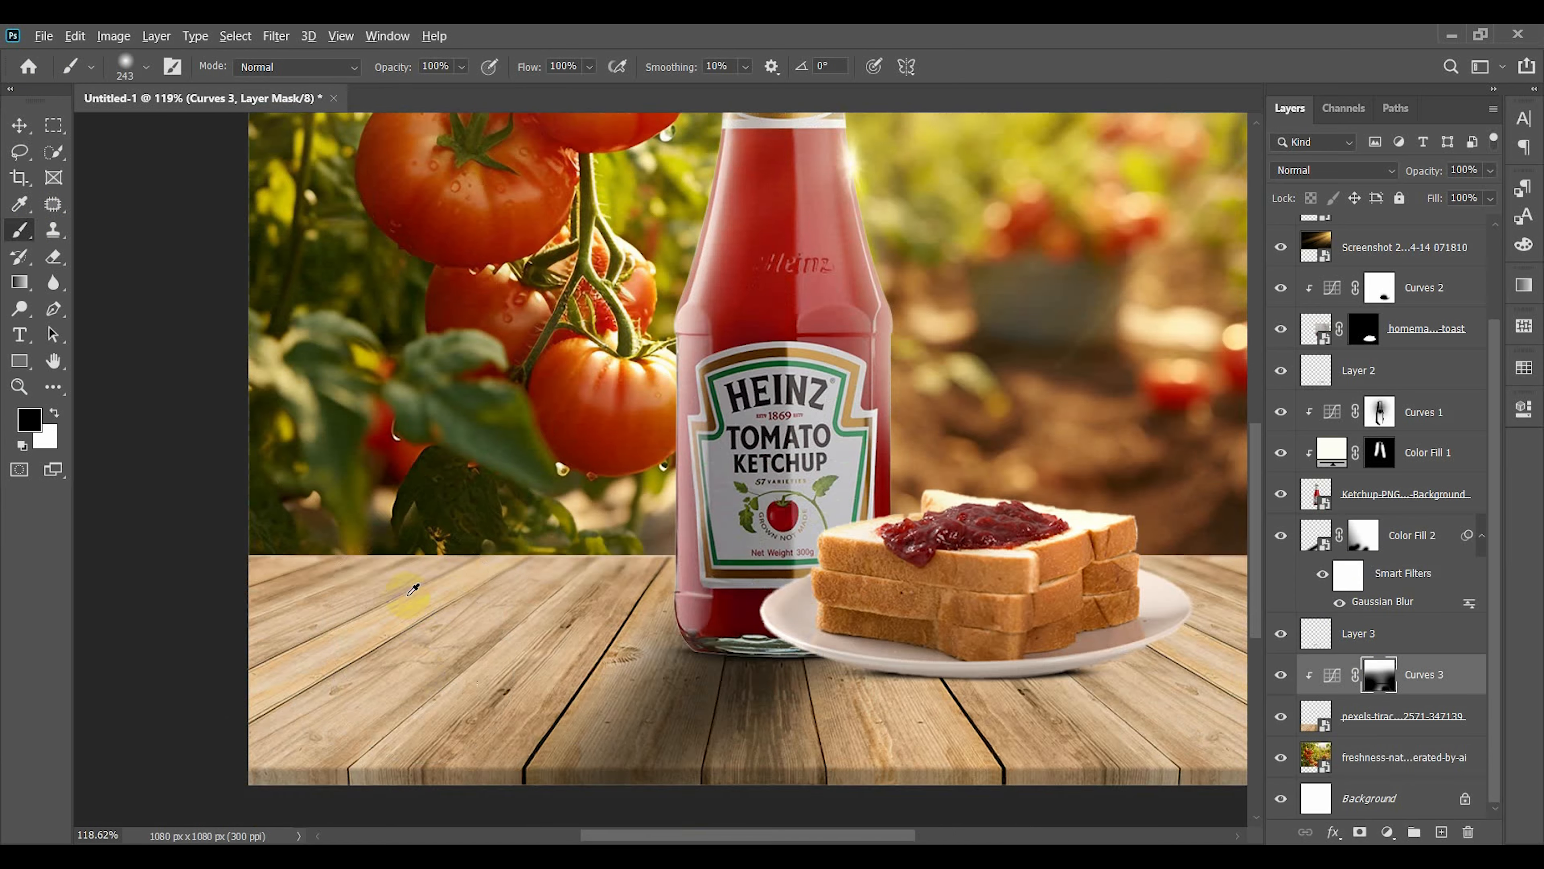
{"action": "scroll", "coordinate": [341, 620], "scroll_direction": "down", "scroll_amount": 3}
{"action": "key", "text": "x"}
{"action": "mouse_move", "coordinate": [376, 735]}
{"action": "left_mouse_down"}
{"action": "mouse_move", "coordinate": [365, 657]}
{"action": "mouse_move", "coordinate": [537, 715]}
{"action": "left_mouse_up"}
{"action": "key", "text": "ctrl+z"}
{"action": "mouse_move", "coordinate": [471, 757]}
{"action": "left_mouse_down"}
{"action": "mouse_move", "coordinate": [476, 794]}
{"action": "mouse_move", "coordinate": [862, 805]}
{"action": "mouse_move", "coordinate": [973, 827]}
{"action": "left_mouse_up"}
{"action": "left_click", "coordinate": [19, 125]}
{"action": "left_click", "coordinate": [185, 225]}
{"action": "key", "text": "x"}
{"action": "scroll", "coordinate": [176, 183], "scroll_direction": "up", "scroll_amount": 1}
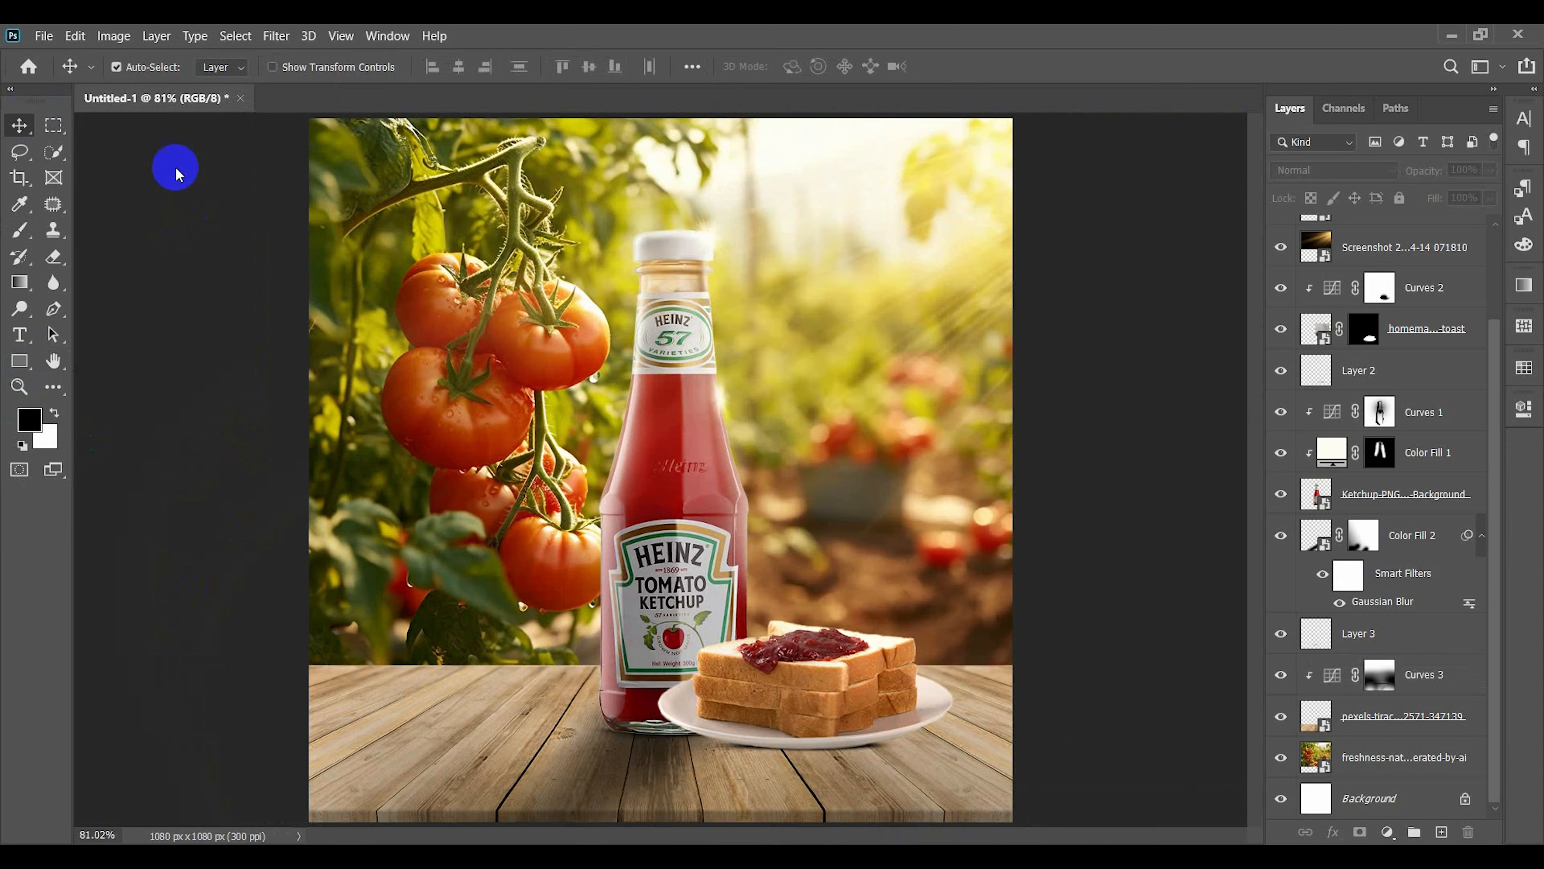
- Place the embedded image pngwing.com (7), two tomatoes with basil leaves, from the Downloads folder
{"action": "left_click", "coordinate": [44, 36]}
{"action": "left_click", "coordinate": [190, 392]}
{"action": "left_click", "coordinate": [264, 350]}
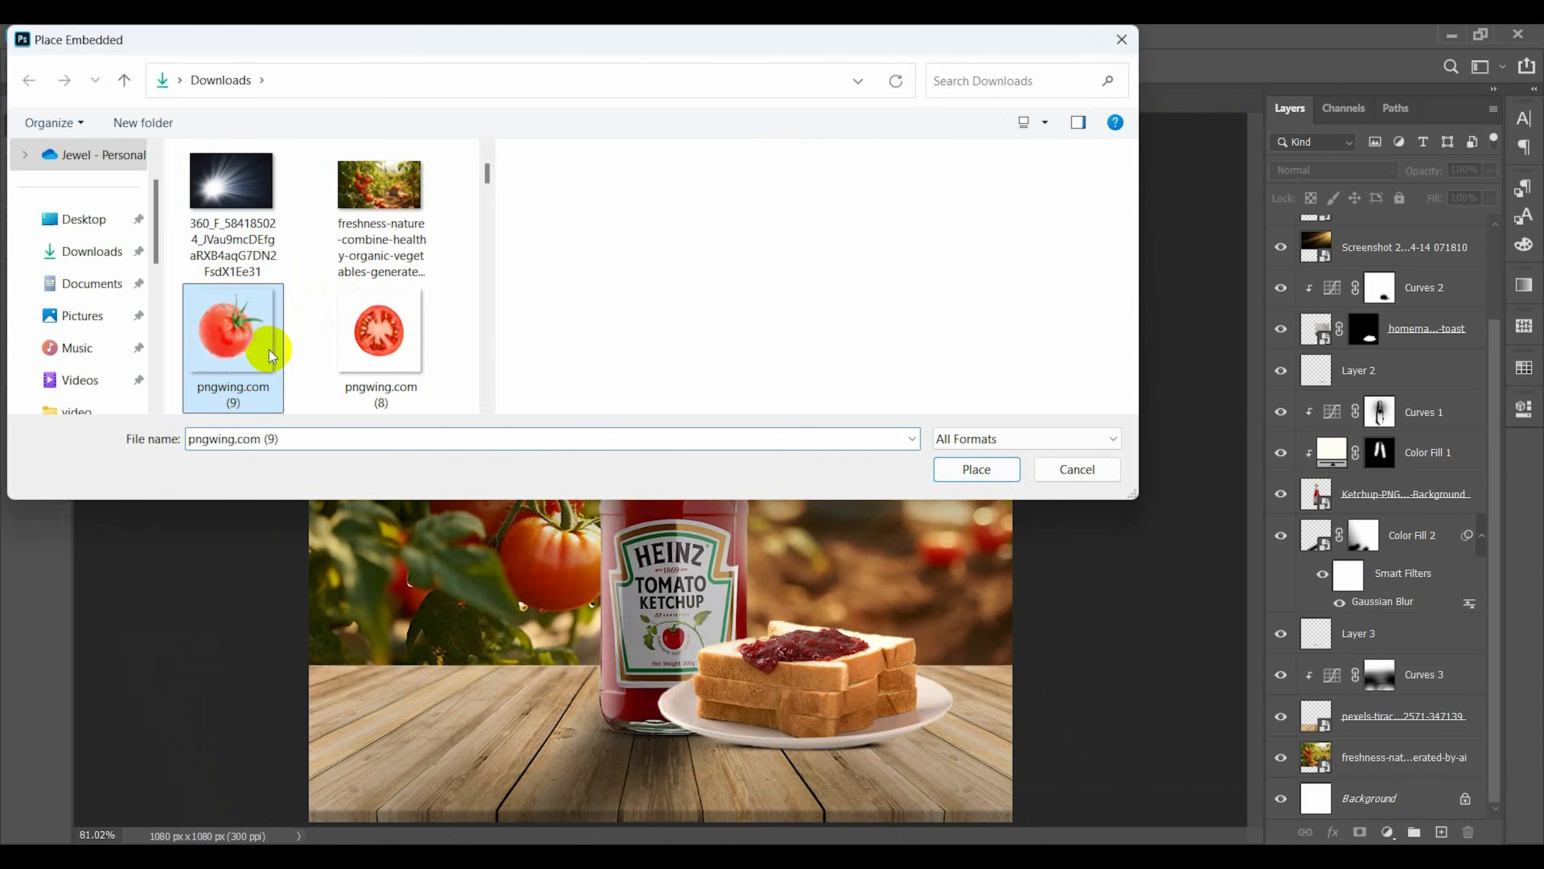
{"action": "scroll", "coordinate": [320, 293], "scroll_direction": "down", "scroll_amount": 3}
{"action": "scroll", "coordinate": [274, 255], "scroll_direction": "up", "scroll_amount": 2}
{"action": "double_click", "coordinate": [226, 214]}
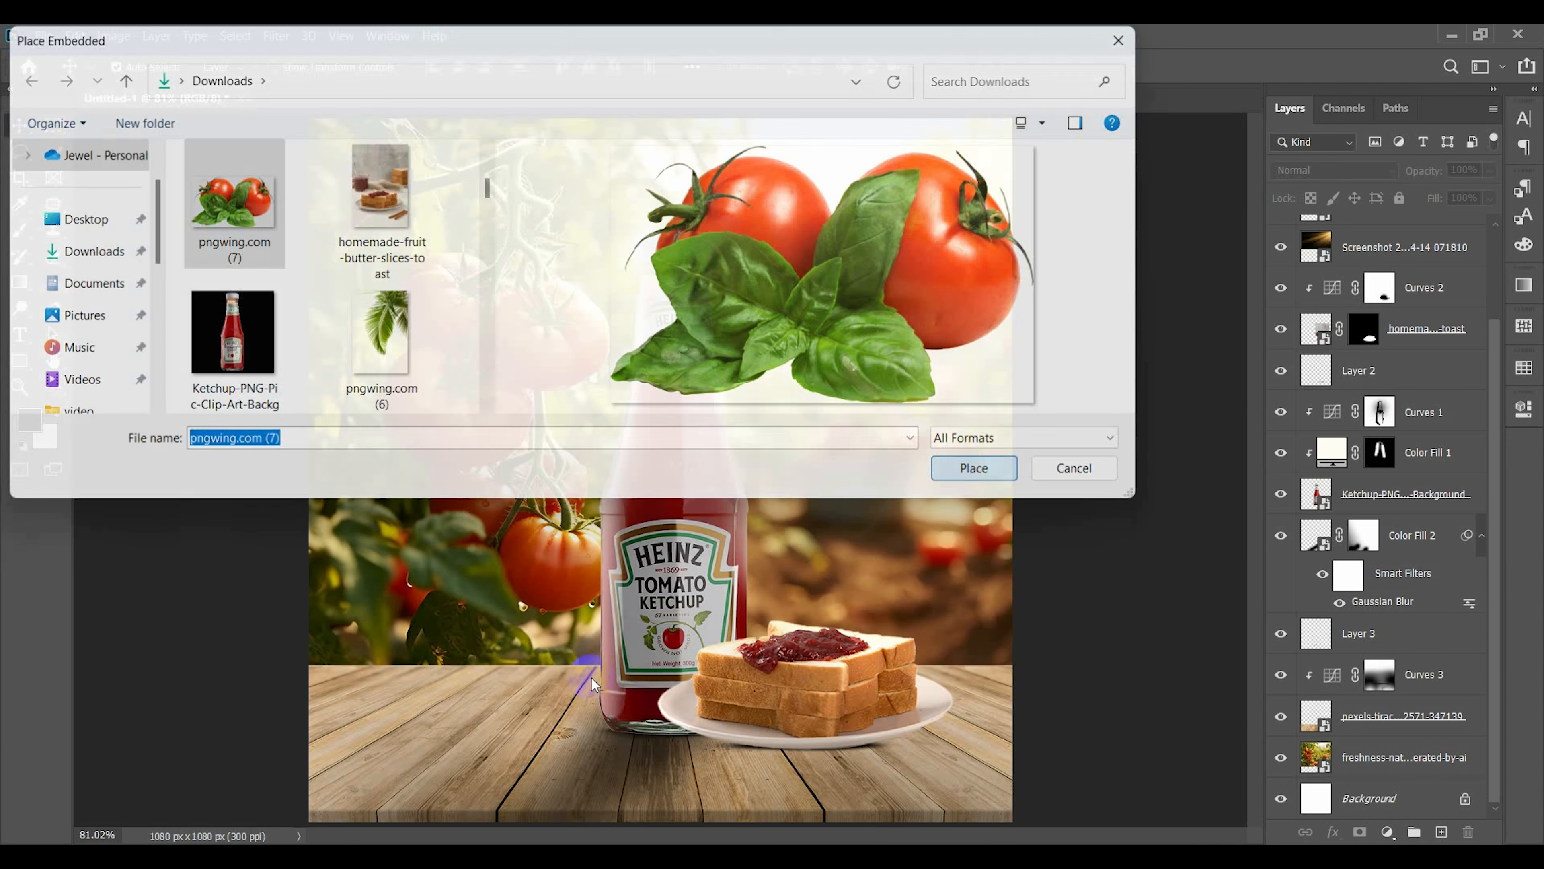
{"action": "key", "text": "Return"}
- Scale the tomatoes-and-basil image down and position it on the table in front of the bottle, opposite the toast plate
{"action": "left_click_drag", "start_coordinate": [859, 451], "coordinate": [810, 626]}
{"action": "key", "text": "ctrl+t"}
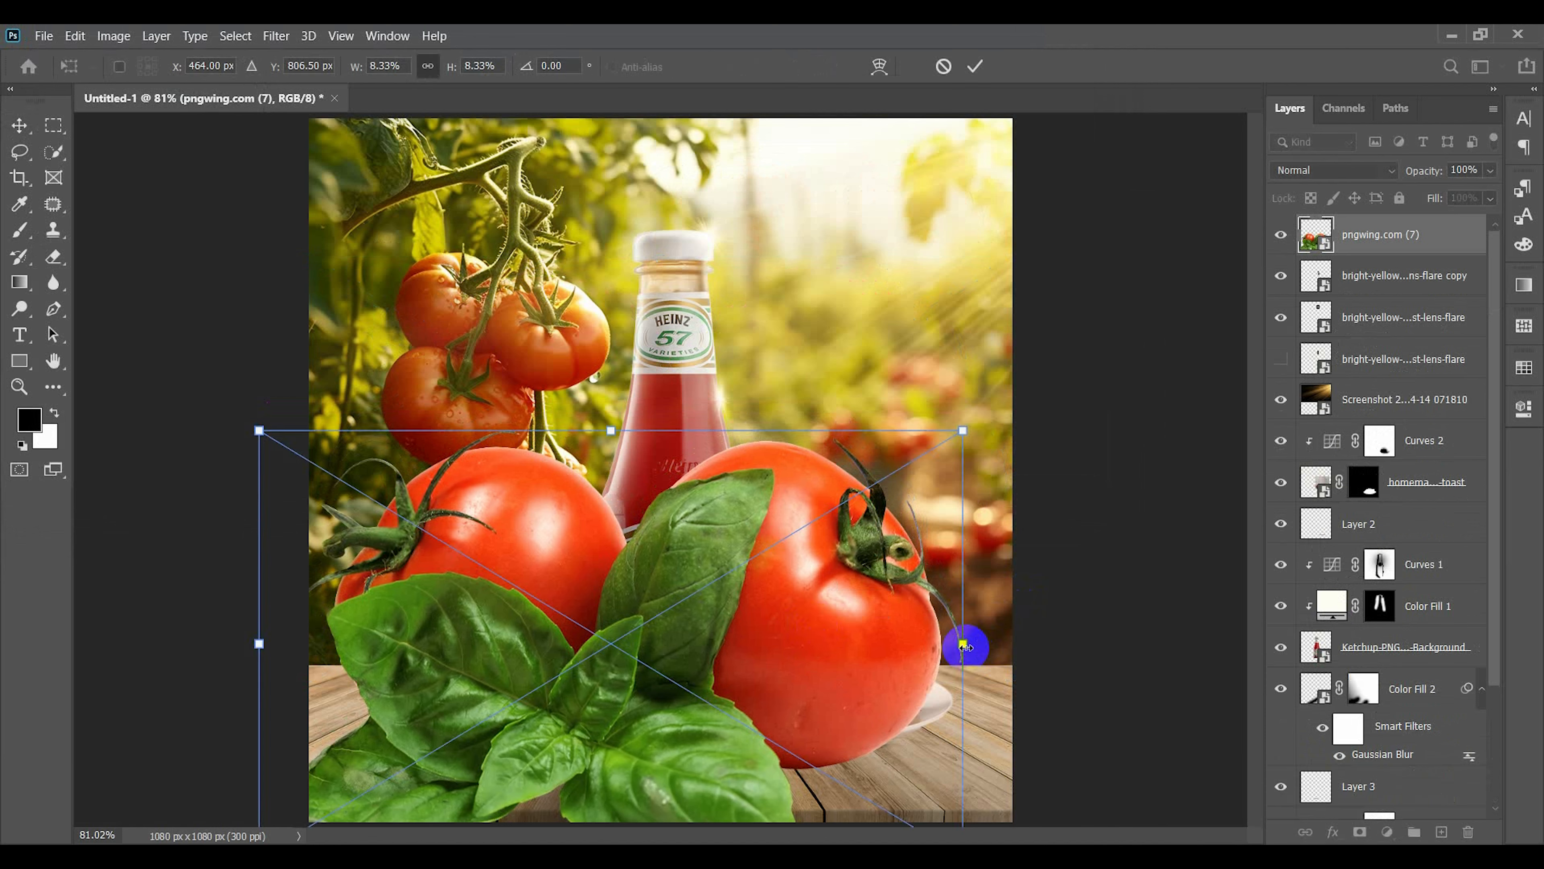
{"action": "left_click_drag", "start_coordinate": [963, 644], "coordinate": [740, 649]}
{"action": "left_click_drag", "start_coordinate": [641, 651], "coordinate": [610, 700]}
{"action": "left_click_drag", "start_coordinate": [713, 696], "coordinate": [686, 696]}
{"action": "left_click_drag", "start_coordinate": [648, 700], "coordinate": [616, 710]}
{"action": "key", "text": "Return"}
- Create a new empty layer beneath the tomatoes-and-basil layer and shift the tomatoes slightly away from the bottle
{"action": "scroll", "coordinate": [551, 759], "scroll_direction": "up", "scroll_amount": 3}
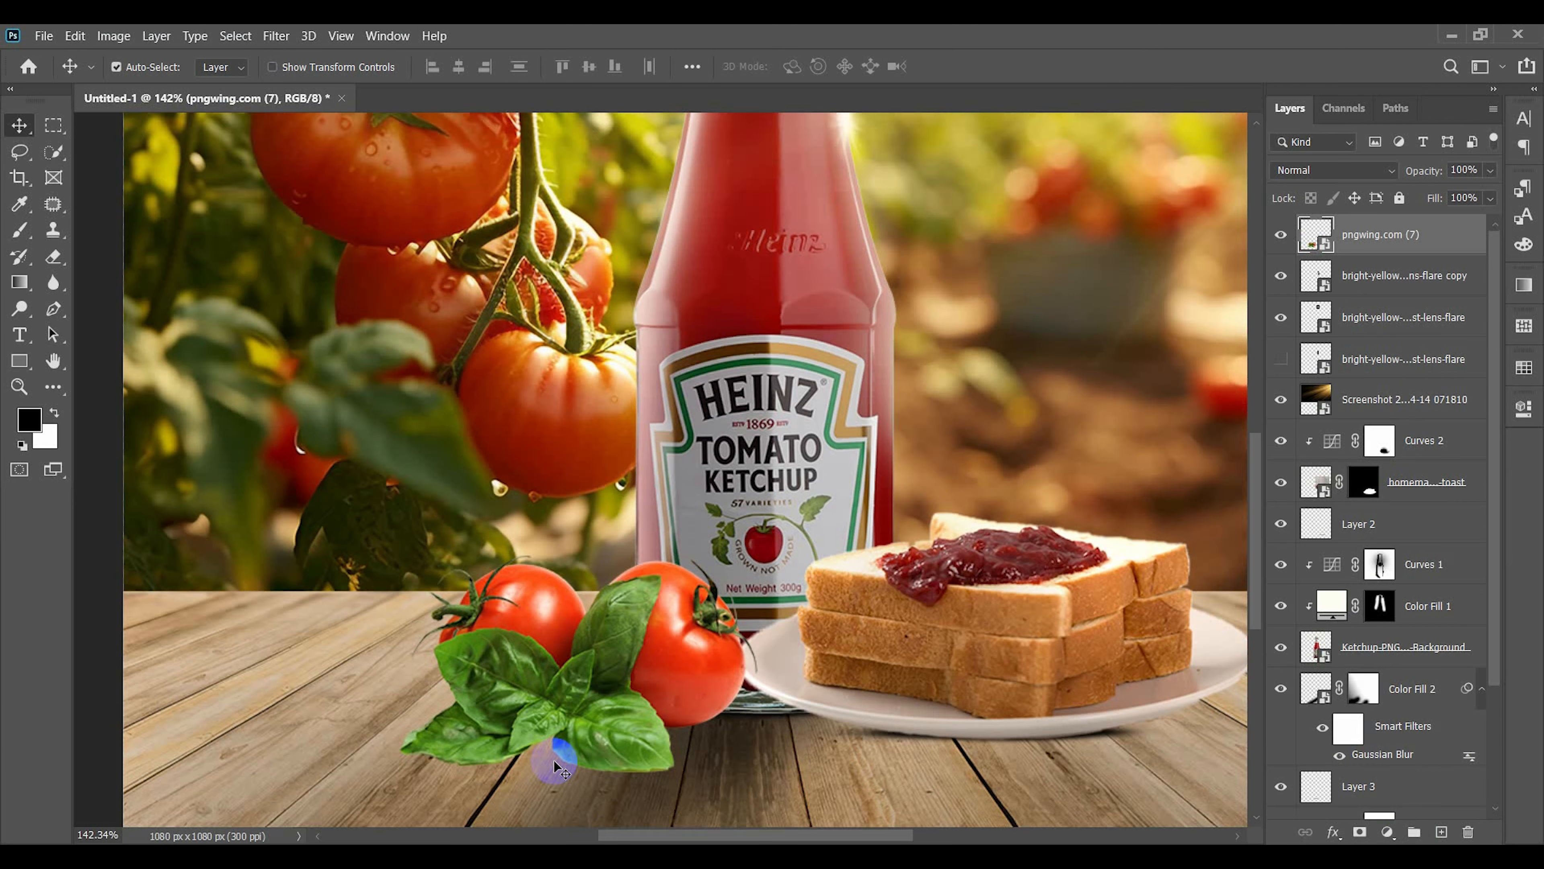
{"action": "left_click", "coordinate": [1441, 833]}
{"action": "left_click_drag", "start_coordinate": [1361, 282], "coordinate": [1362, 223]}
{"action": "left_click_drag", "start_coordinate": [637, 601], "coordinate": [613, 601]}
- Paint one soft black spot with a 159 px brush on the new layer and squash it flat as a shadow
{"action": "left_click", "coordinate": [1301, 283]}
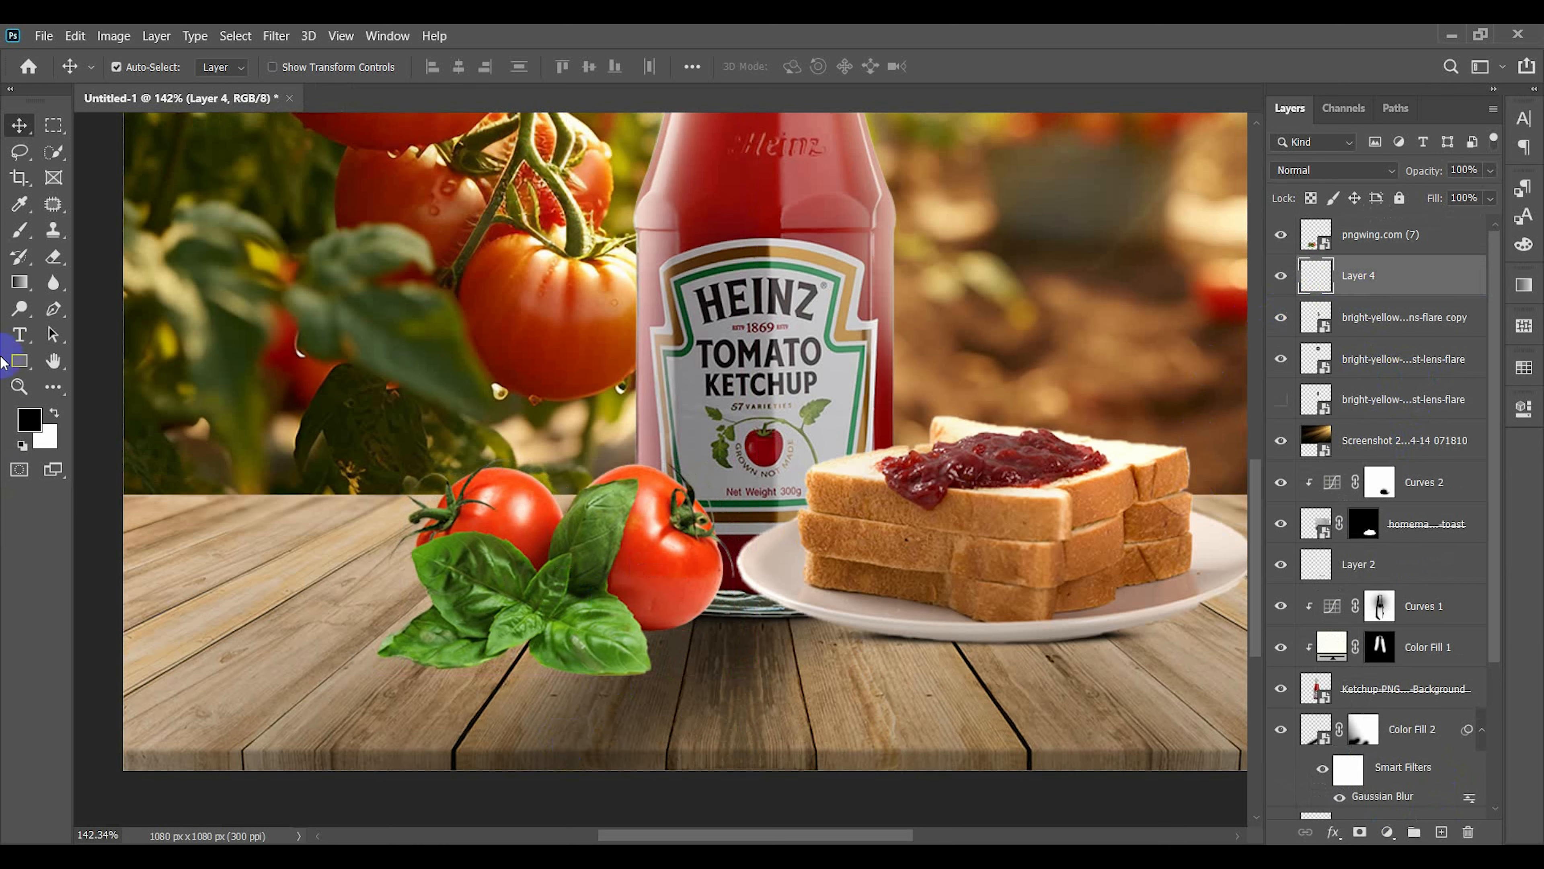
{"action": "left_click", "coordinate": [21, 227]}
{"action": "left_click", "coordinate": [498, 648]}
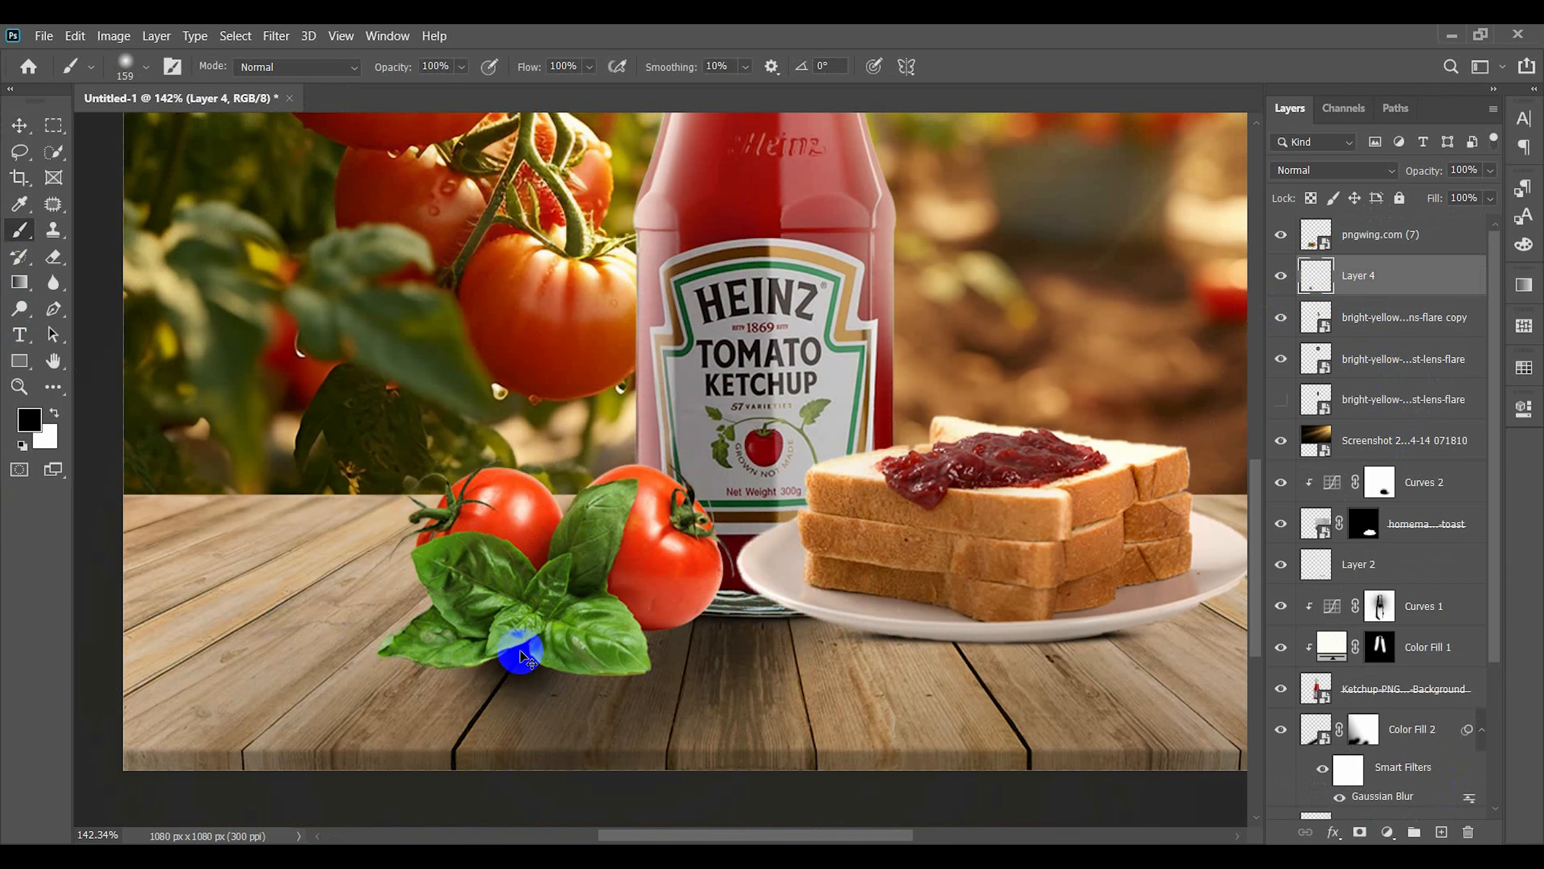
{"action": "key", "text": "ctrl+t"}
{"action": "mouse_move", "coordinate": [513, 511]}
{"action": "left_mouse_down"}
{"action": "mouse_move", "coordinate": [544, 727]}
{"action": "mouse_move", "coordinate": [526, 669]}
{"action": "mouse_move", "coordinate": [608, 693]}
{"action": "mouse_move", "coordinate": [515, 587]}
{"action": "mouse_move", "coordinate": [537, 765]}
{"action": "mouse_move", "coordinate": [624, 652]}
{"action": "mouse_move", "coordinate": [522, 658]}
{"action": "left_mouse_up"}
{"action": "key", "text": "Return"}
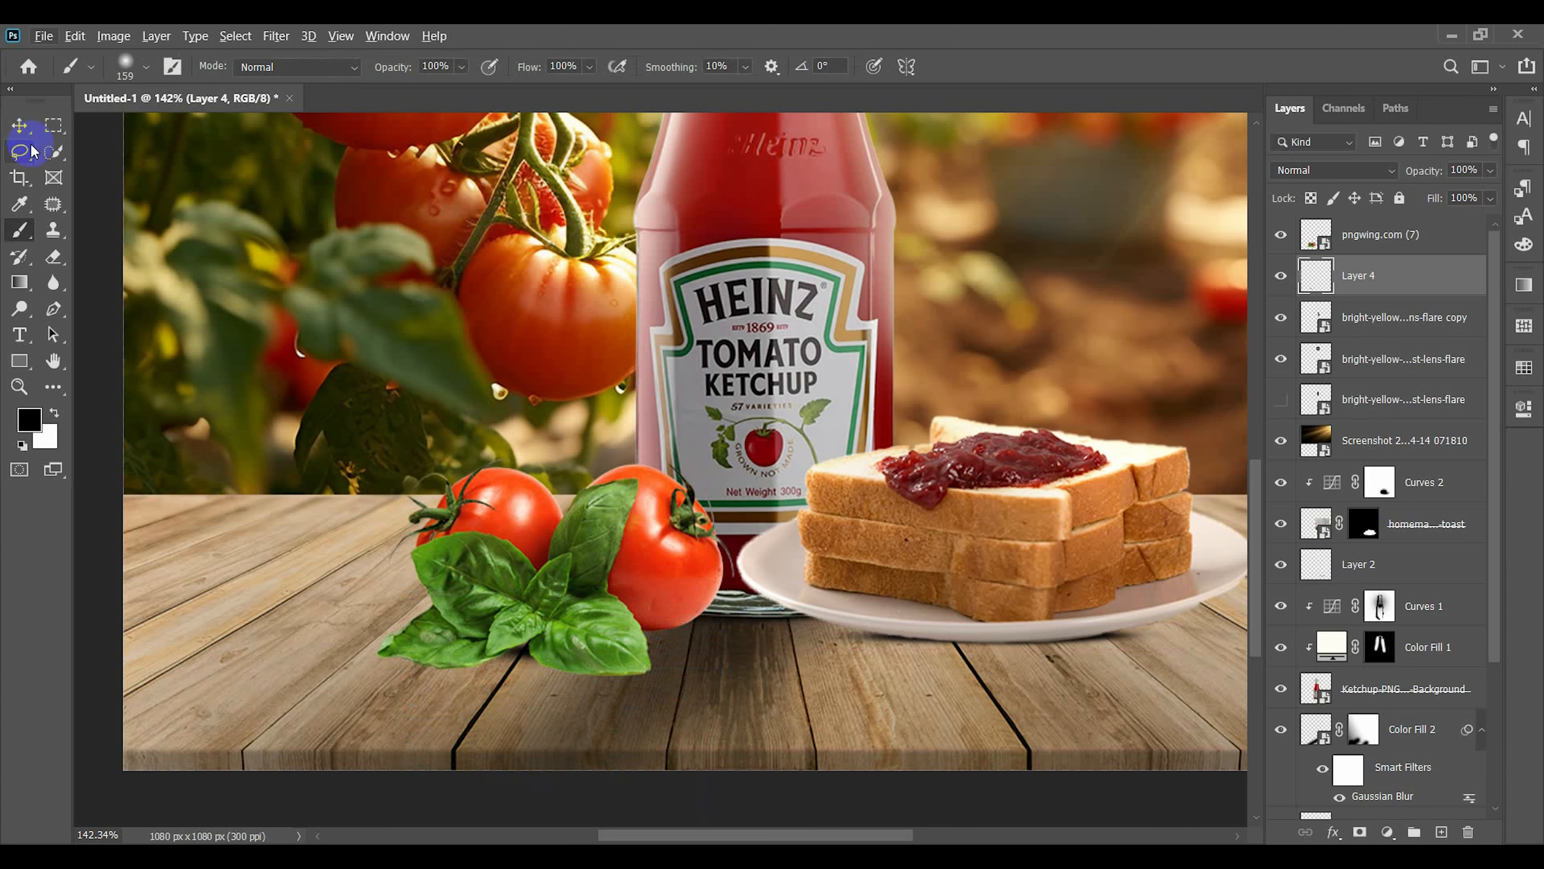
- Stretch the flat black shadow to about 184% width and position it under the tomatoes and basil
{"action": "key", "text": "v"}
{"action": "scroll", "coordinate": [523, 662], "scroll_direction": "up", "scroll_amount": 4}
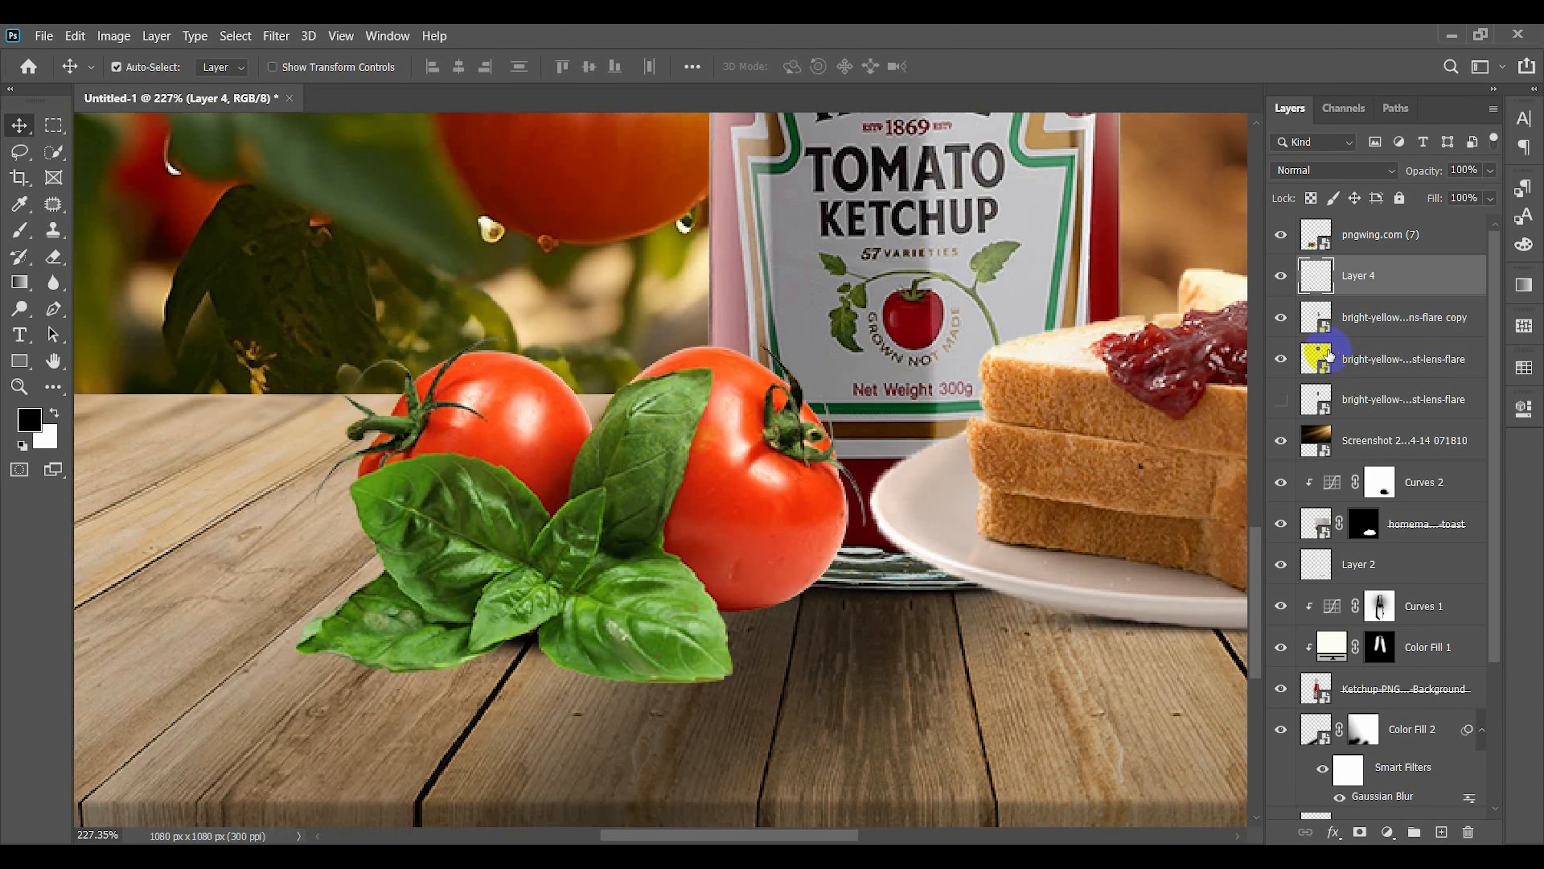
{"action": "key", "text": "ctrl+t"}
{"action": "left_click_drag", "start_coordinate": [690, 633], "coordinate": [954, 633]}
{"action": "left_click_drag", "start_coordinate": [750, 629], "coordinate": [747, 618]}
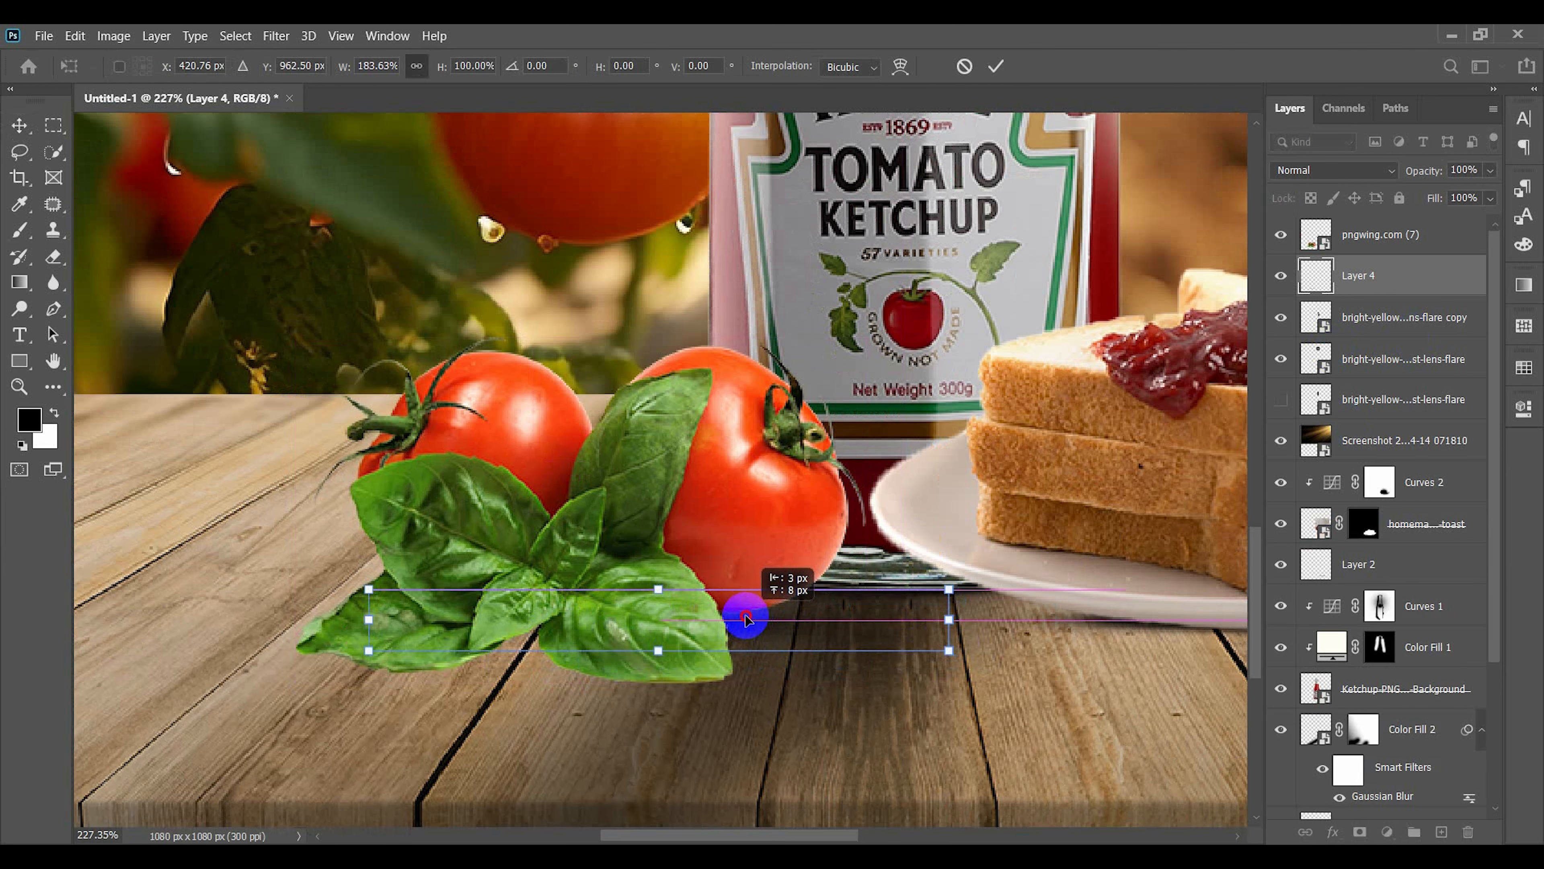
{"action": "double_click", "coordinate": [603, 626]}
{"action": "key", "text": "ctrl+0"}
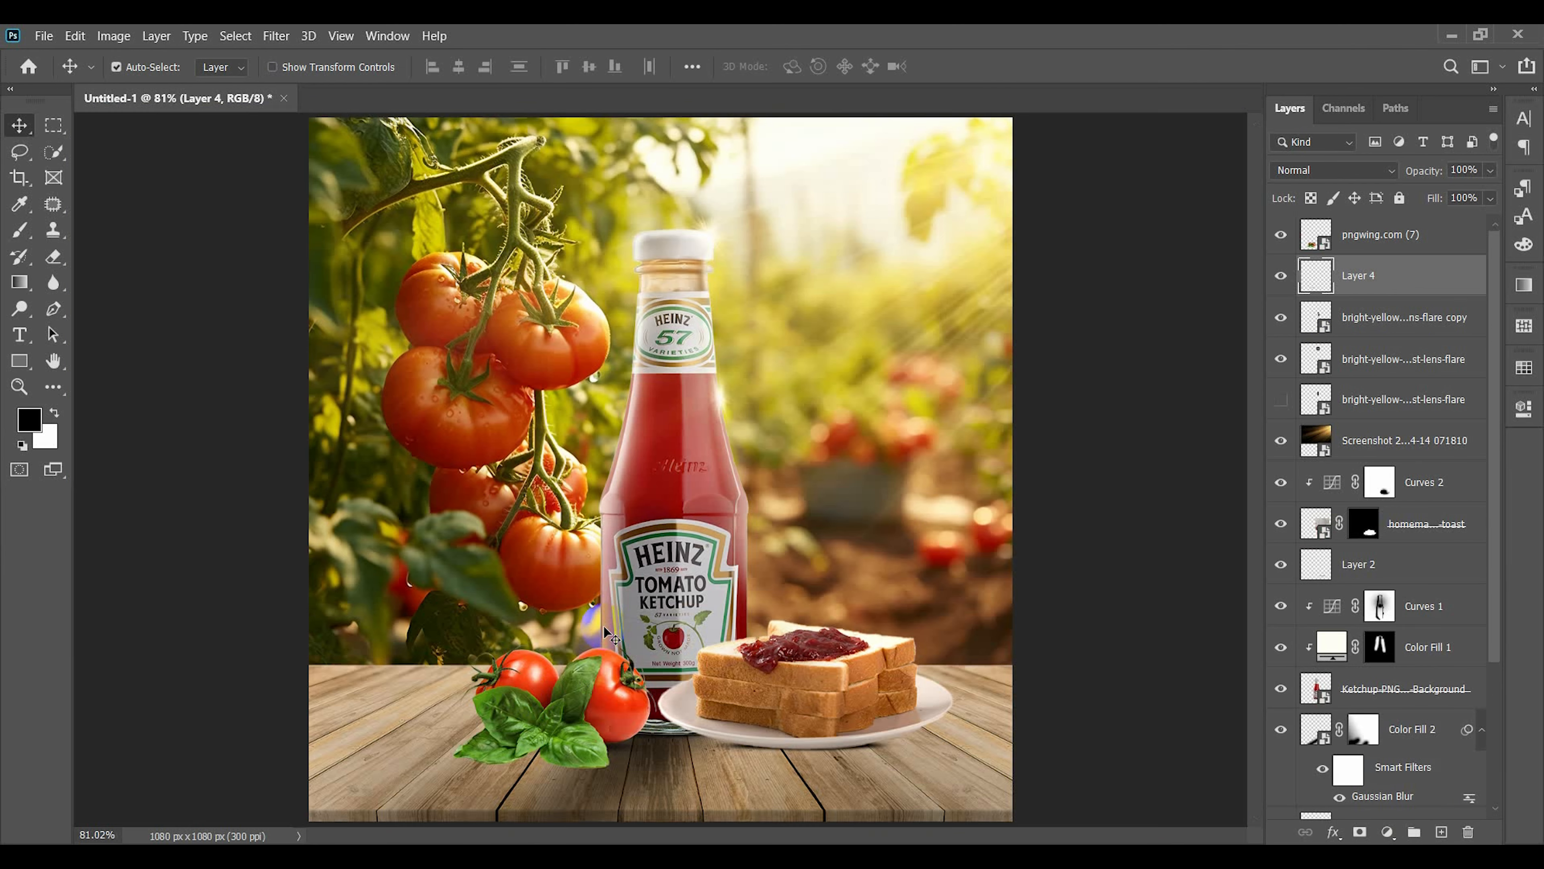
- Add a Curves adjustment clipped to the tomatoes-and-basil layer and pull its white point down to darken the highlights
{"action": "left_click_drag", "start_coordinate": [605, 627], "coordinate": [941, 521]}
{"action": "left_click", "coordinate": [1388, 832]}
{"action": "left_click", "coordinate": [1414, 584]}
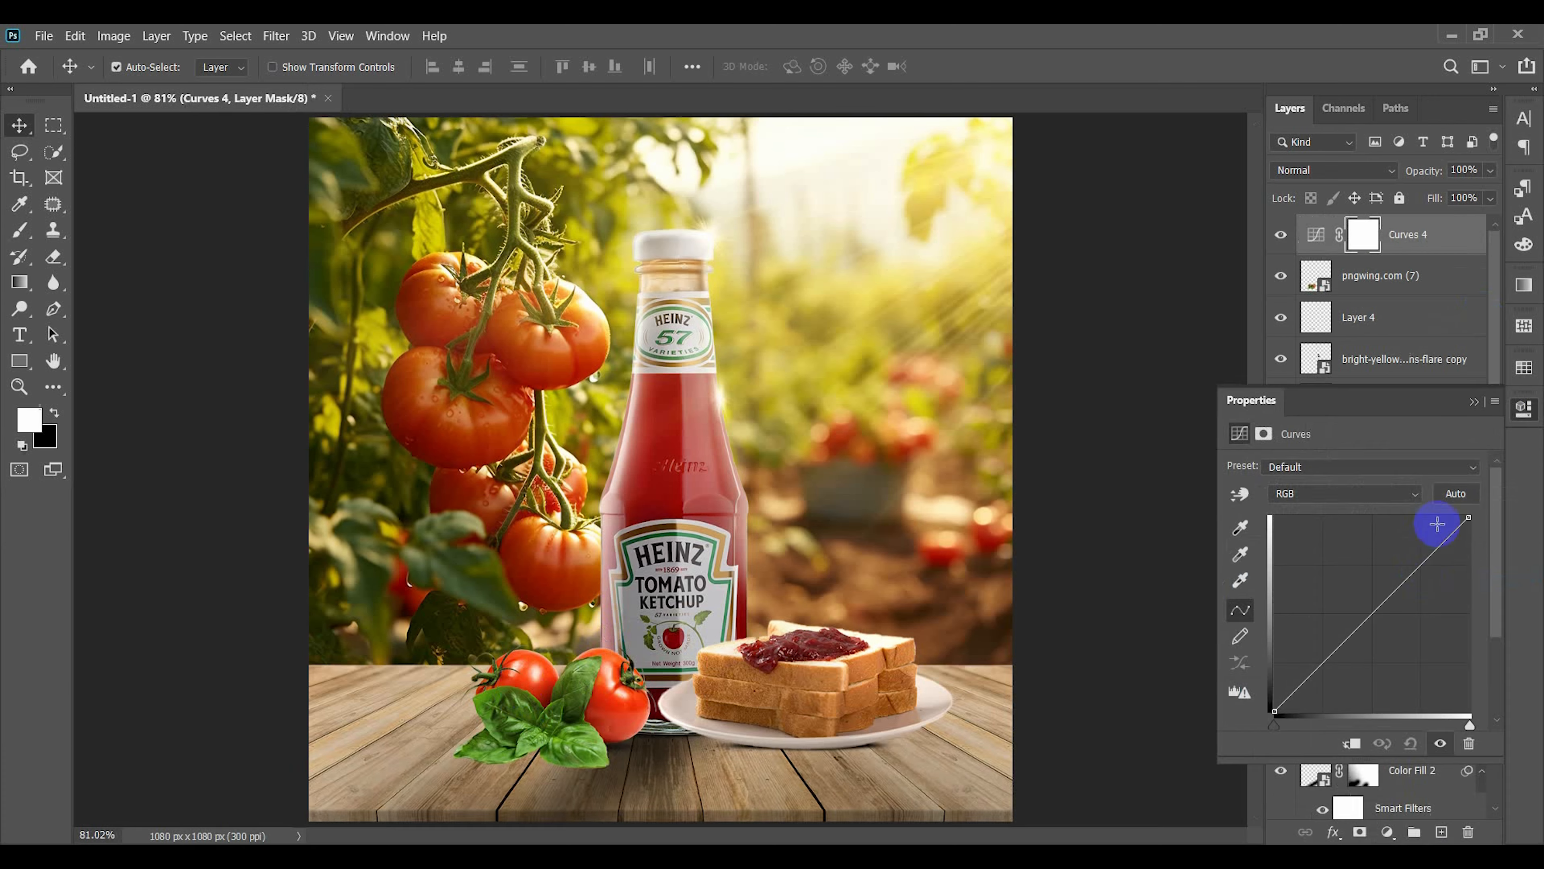
{"action": "left_click_drag", "start_coordinate": [1470, 517], "coordinate": [1471, 546]}
{"action": "left_click", "coordinate": [1351, 743]}
{"action": "left_click", "coordinate": [1474, 402]}
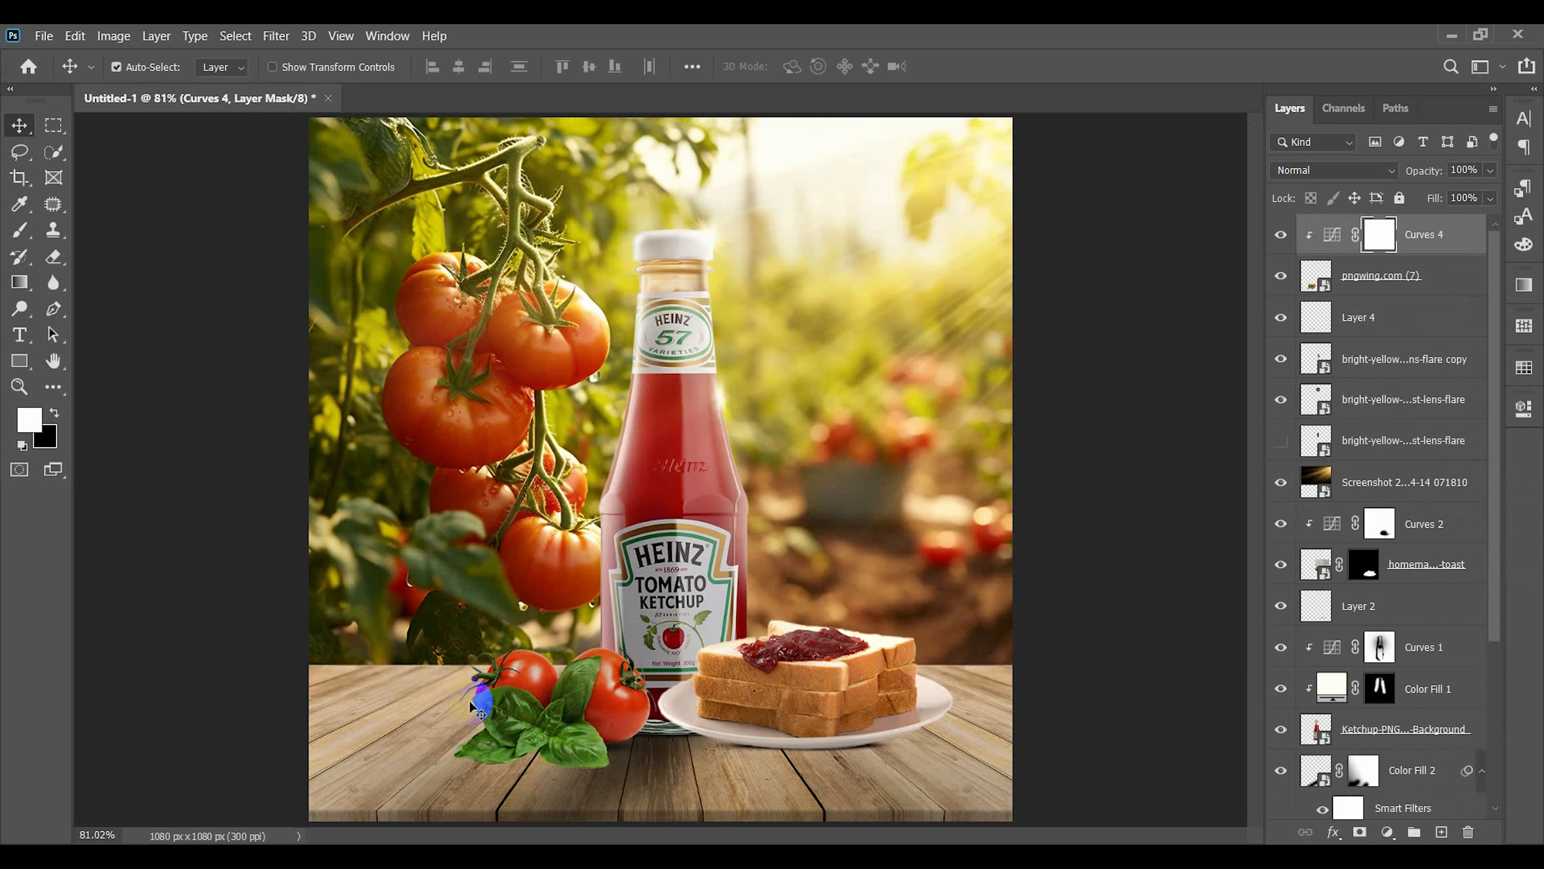
- Paint black with a soft 63 px brush on the Curves mask along the lit edges of the table tomatoes and basil
{"action": "mouse_move", "coordinate": [527, 723]}
{"action": "left_mouse_down"}
{"action": "mouse_move", "coordinate": [684, 617]}
{"action": "mouse_move", "coordinate": [670, 620]}
{"action": "left_mouse_up"}
{"action": "scroll", "coordinate": [511, 670], "scroll_direction": "up", "scroll_amount": 4}
{"action": "left_click", "coordinate": [21, 231]}
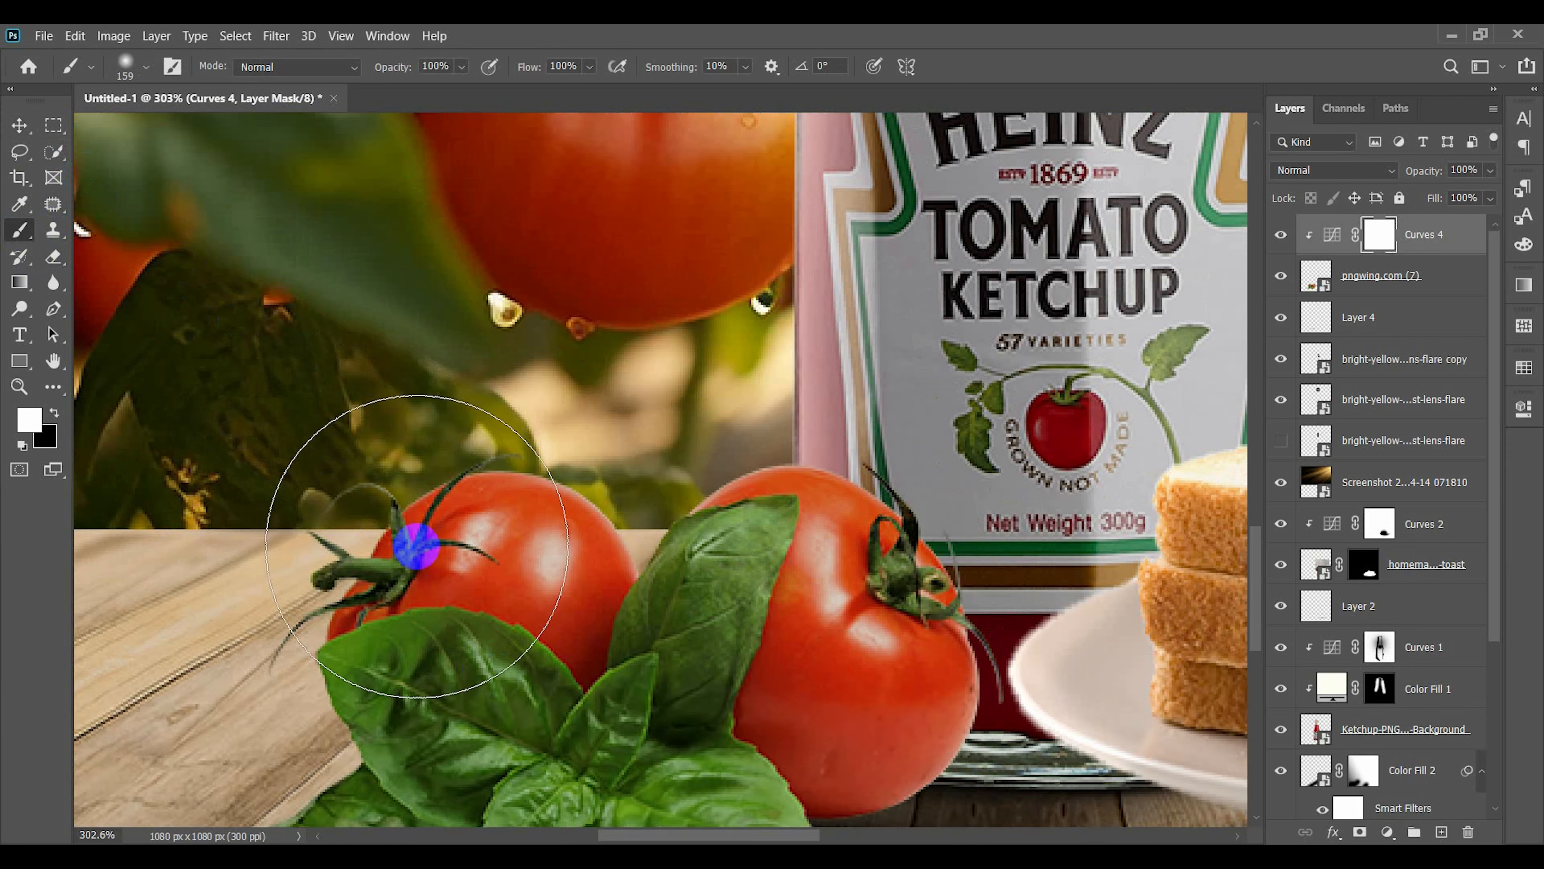
{"action": "scroll", "coordinate": [547, 535], "scroll_direction": "down", "scroll_amount": 1}
{"action": "left_click_drag", "start_coordinate": [609, 521], "coordinate": [463, 521]}
{"action": "left_click_drag", "start_coordinate": [518, 477], "coordinate": [486, 259]}
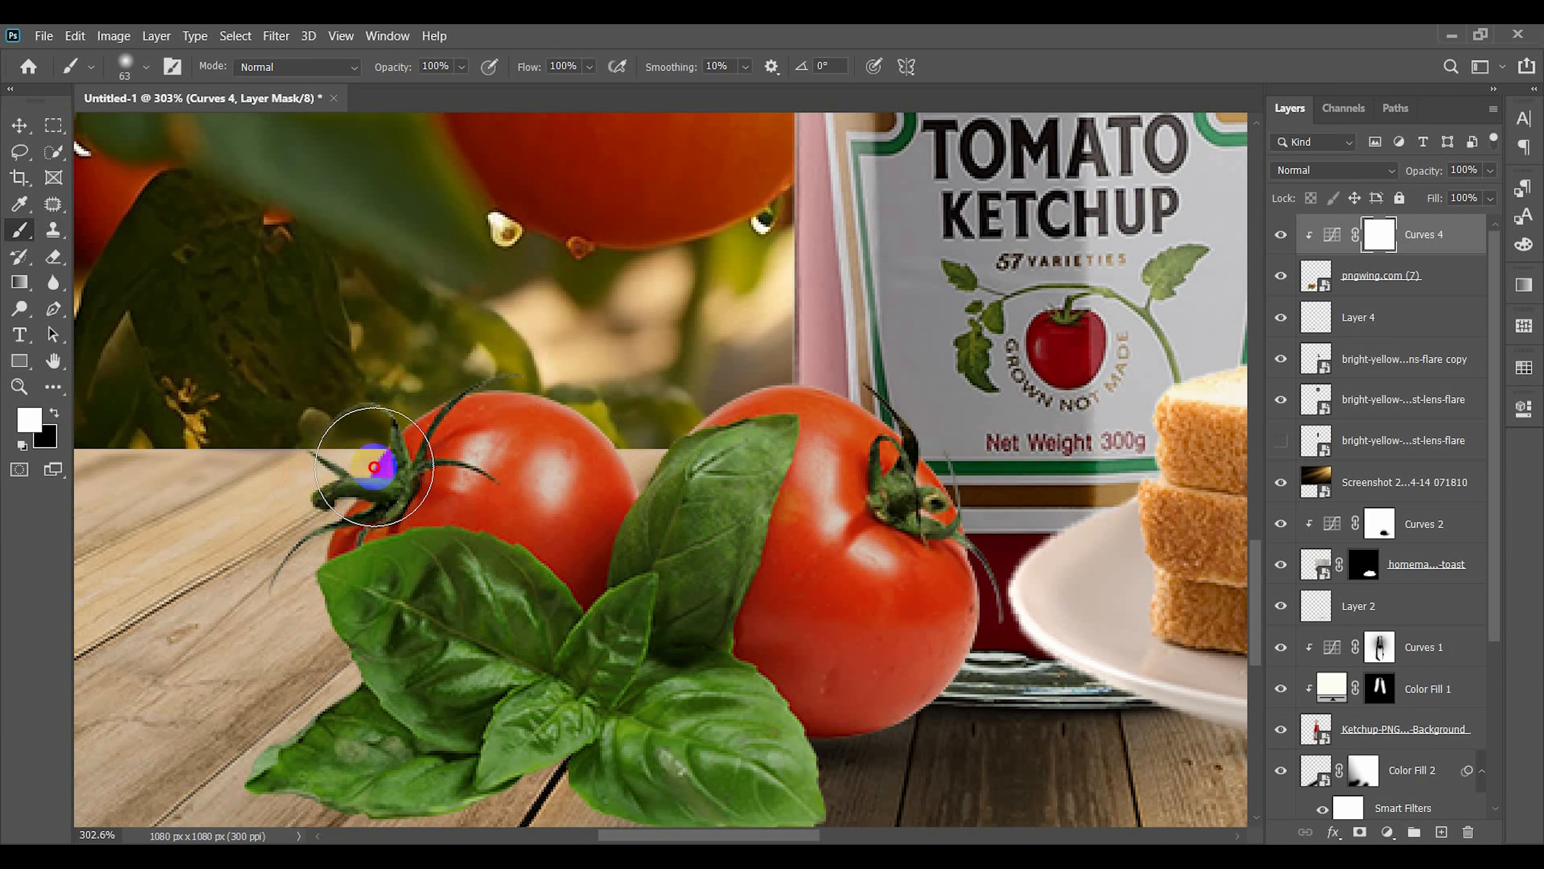
{"action": "key", "text": "x"}
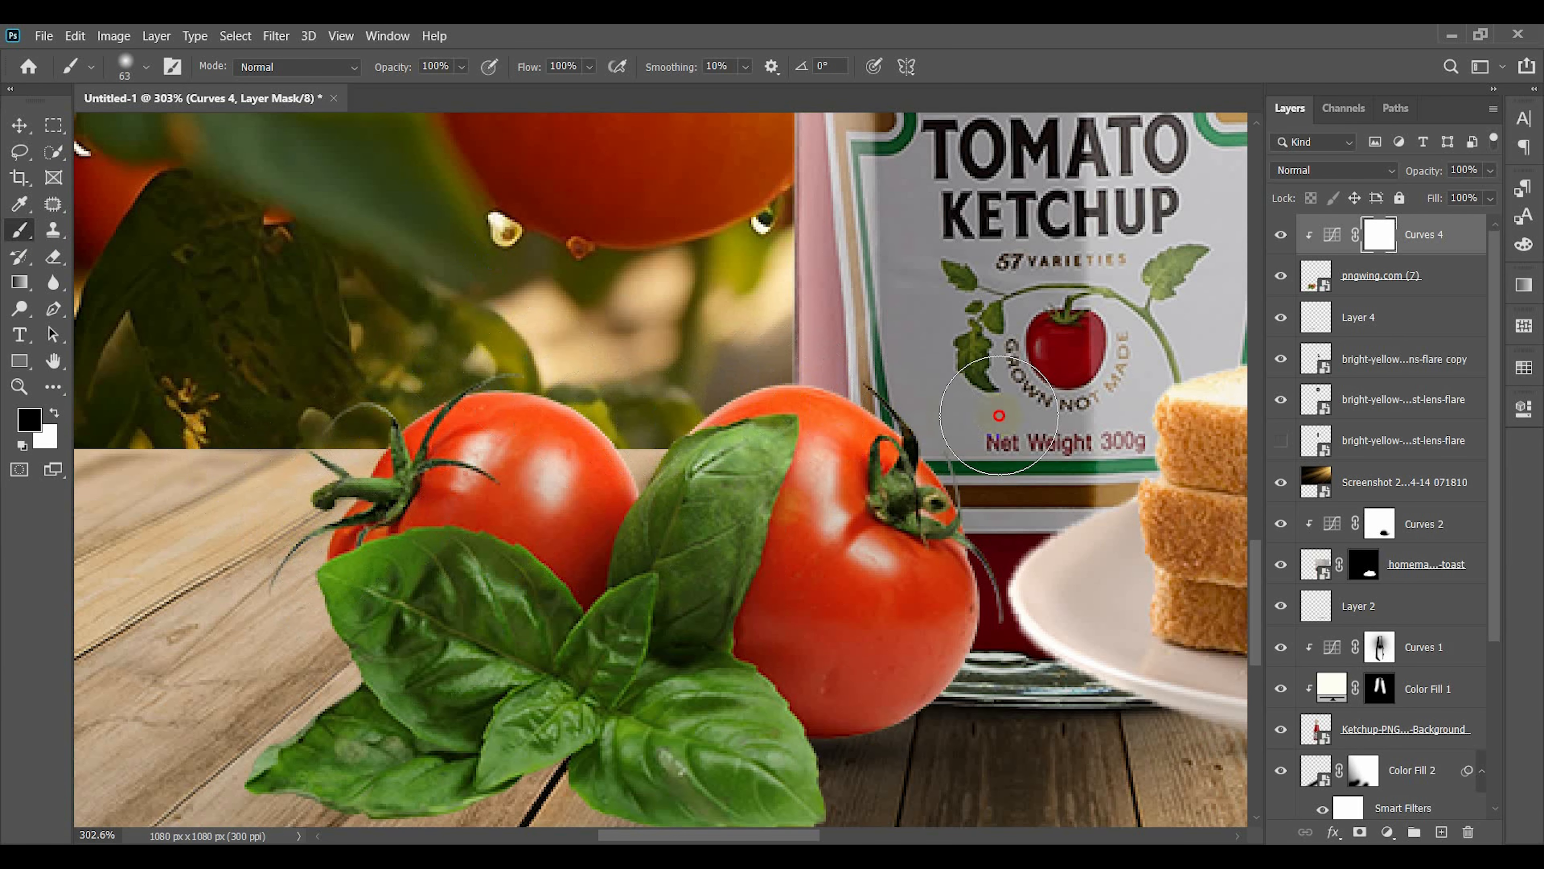
{"action": "mouse_move", "coordinate": [996, 532]}
{"action": "left_mouse_down"}
{"action": "mouse_move", "coordinate": [738, 366]}
{"action": "mouse_move", "coordinate": [595, 467]}
{"action": "mouse_move", "coordinate": [395, 441]}
{"action": "left_mouse_up"}
{"action": "scroll", "coordinate": [395, 441], "scroll_direction": "down", "scroll_amount": 1}
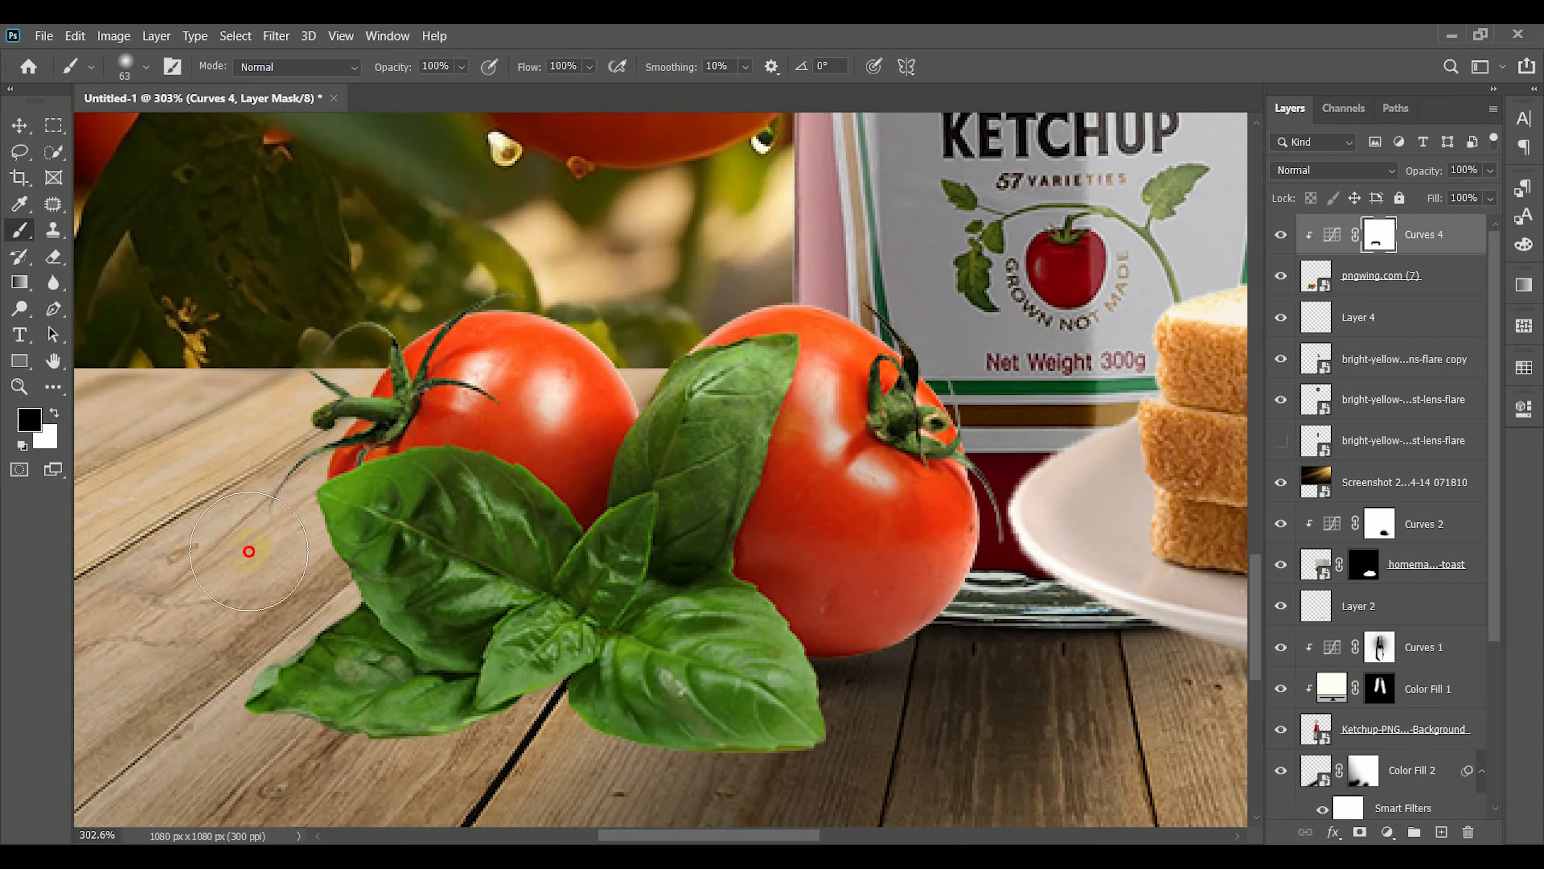
{"action": "left_click_drag", "start_coordinate": [354, 521], "coordinate": [204, 683]}
- Brighten the table tomatoes and basil by painting the Curves mask with a soft 323 px black brush at 39% opacity
{"action": "left_click_drag", "start_coordinate": [592, 403], "coordinate": [834, 542]}
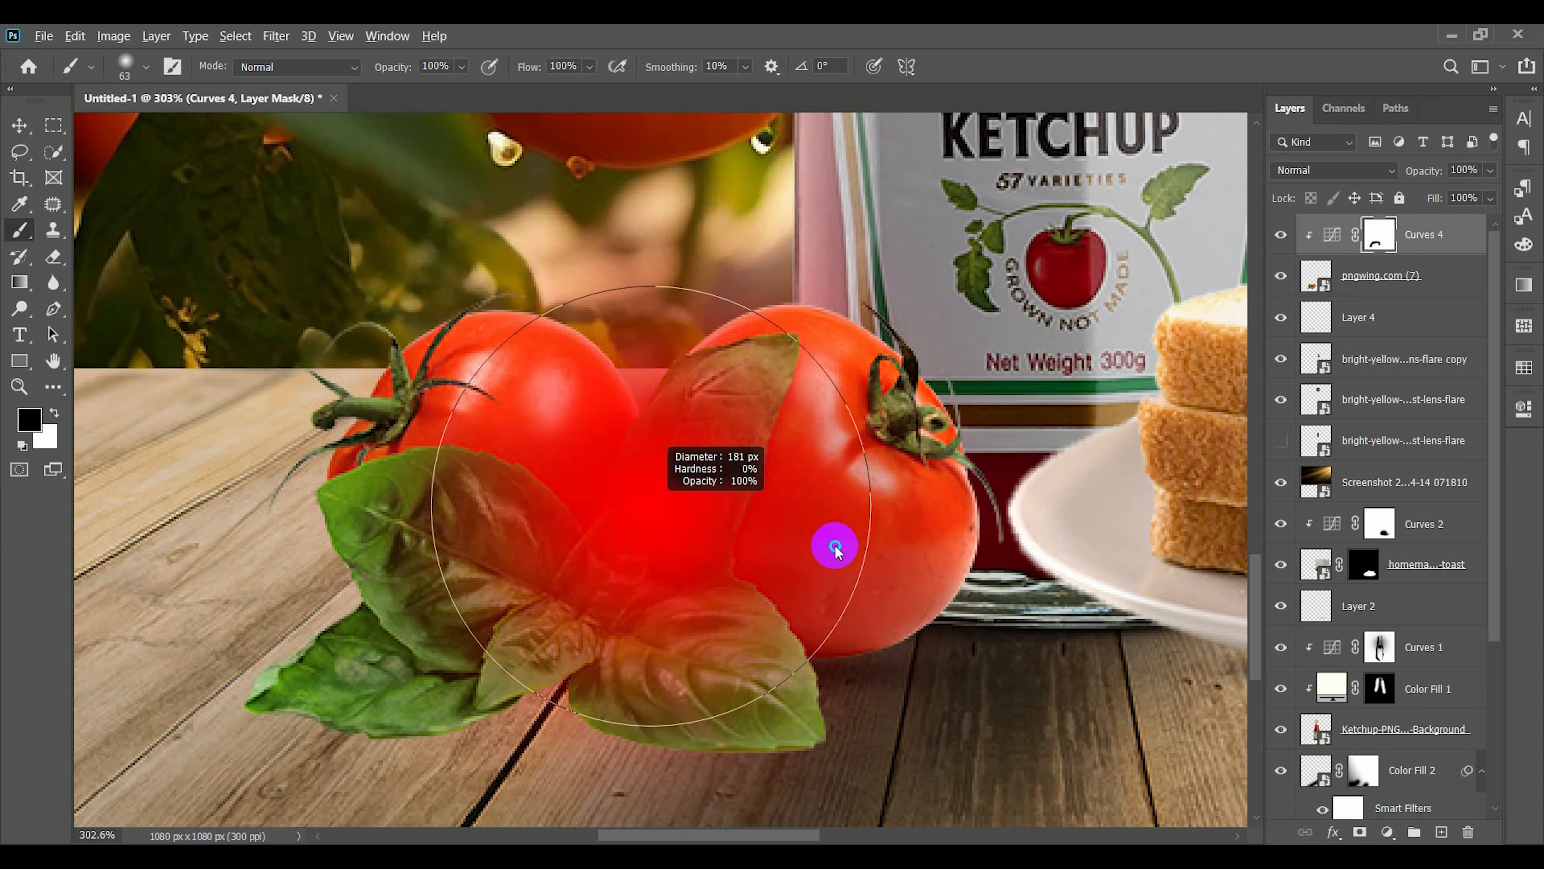
{"action": "scroll", "coordinate": [586, 504], "scroll_direction": "down", "scroll_amount": 2}
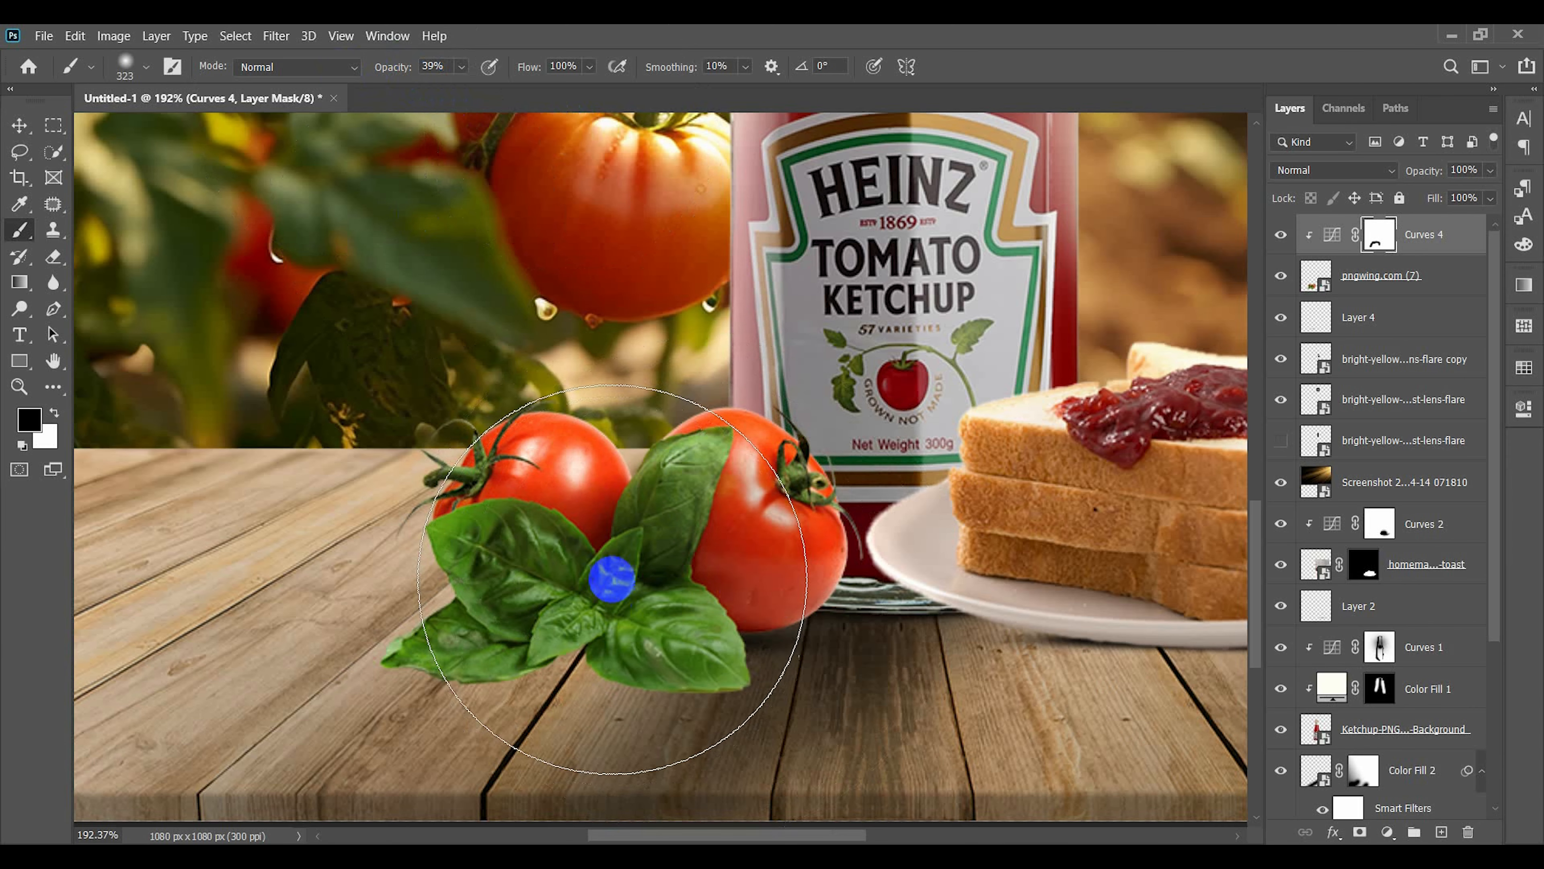
{"action": "key", "text": "v"}
{"action": "left_click", "coordinate": [162, 233], "text": "ctrl"}
{"action": "key", "text": "ctrl+0"}
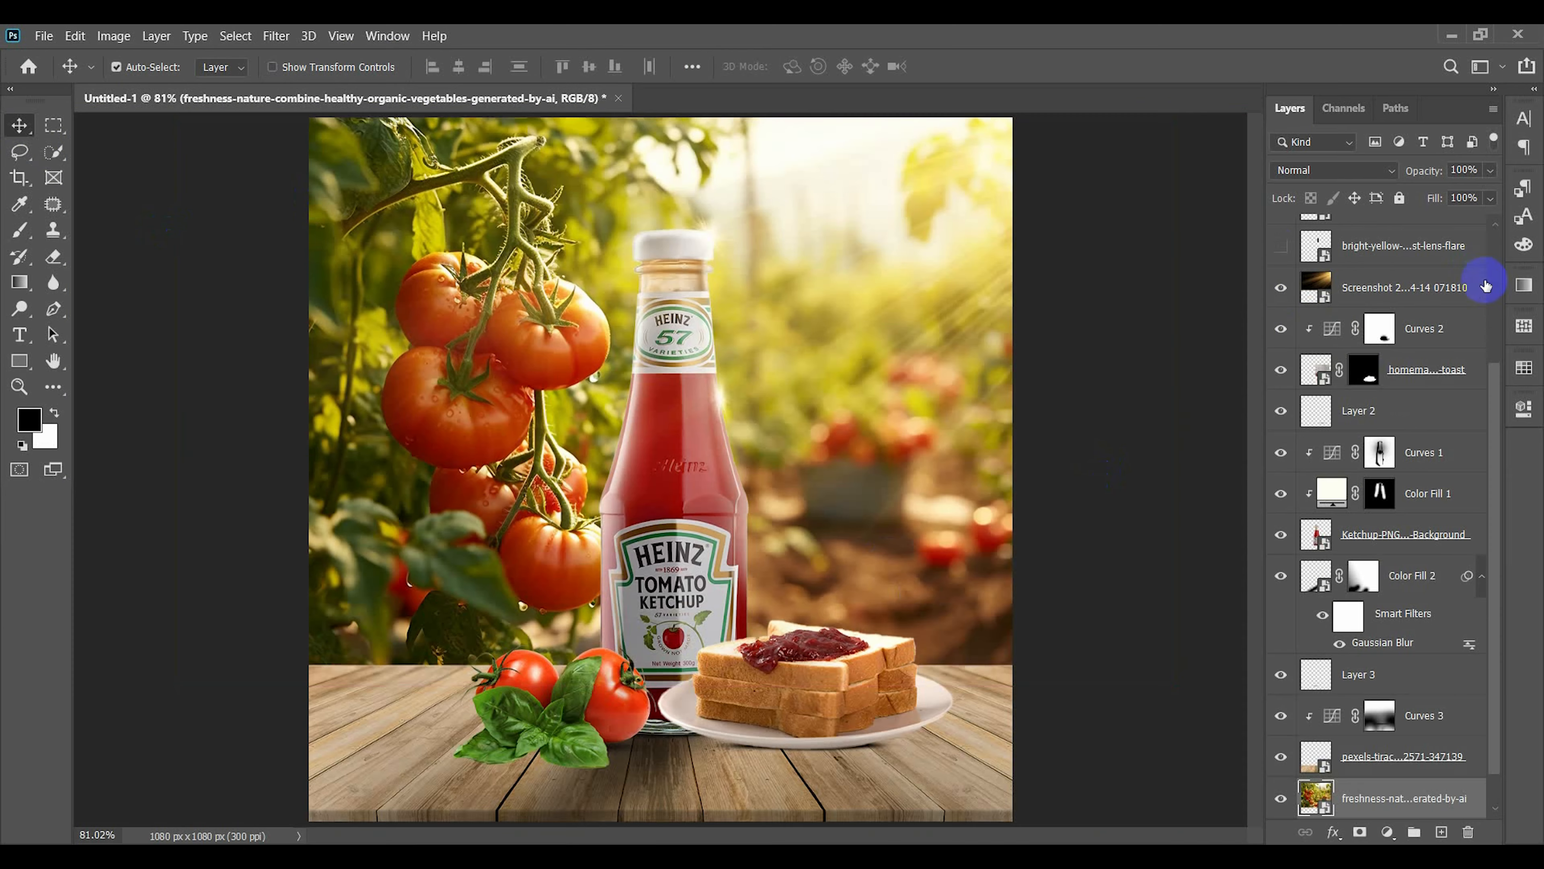
- Delete the hidden lens flare layer directly above the sun rays screenshot layer
{"action": "scroll", "coordinate": [1309, 327], "scroll_direction": "up", "scroll_amount": 3}
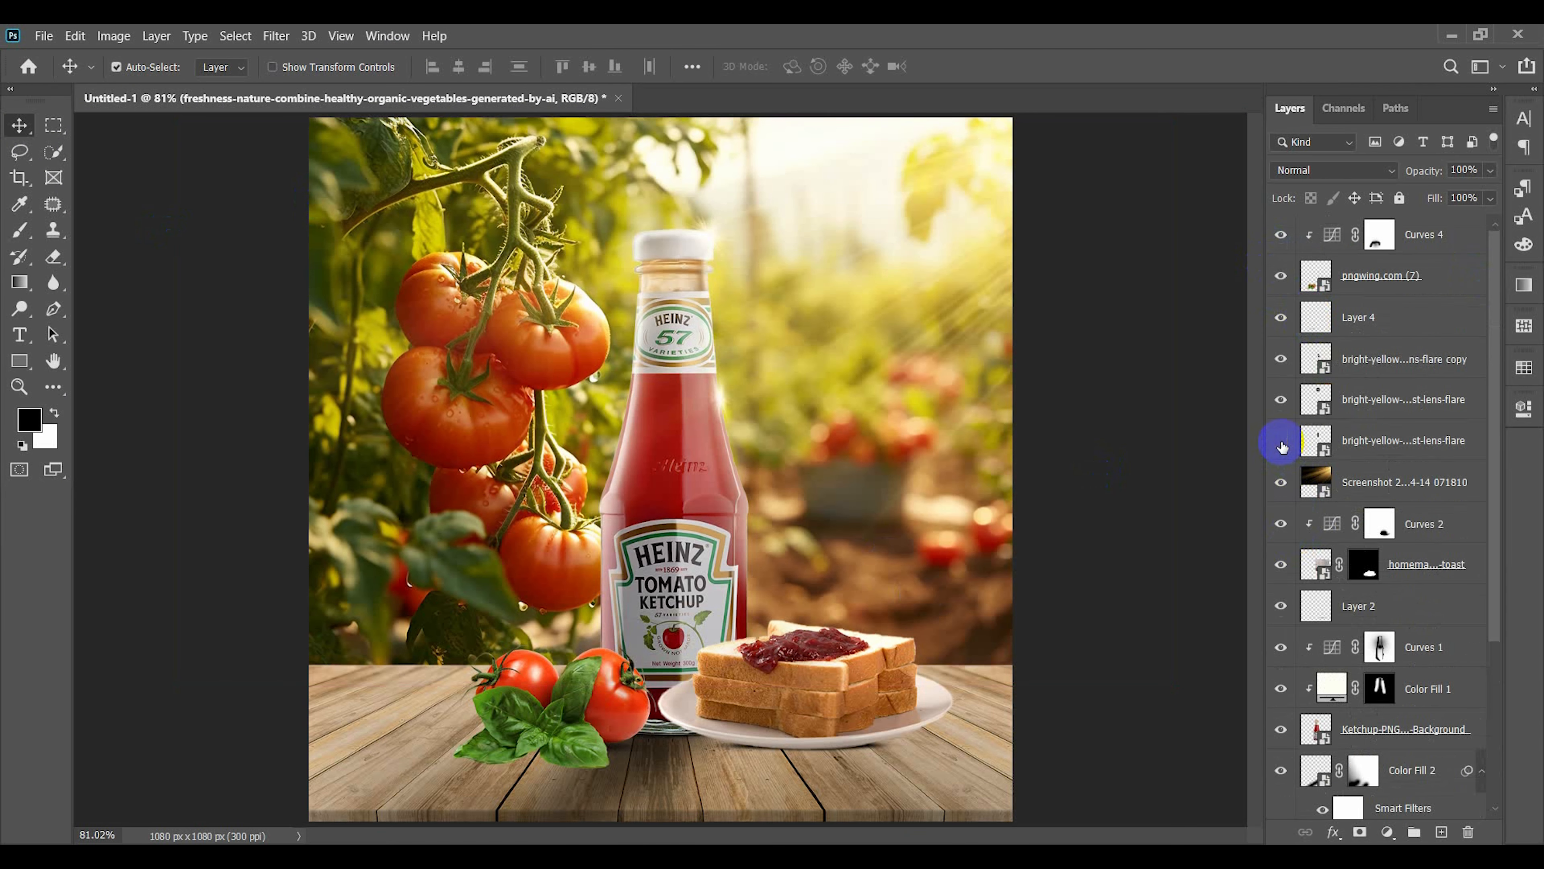
{"action": "left_click", "coordinate": [1352, 440]}
{"action": "key", "text": "Delete"}
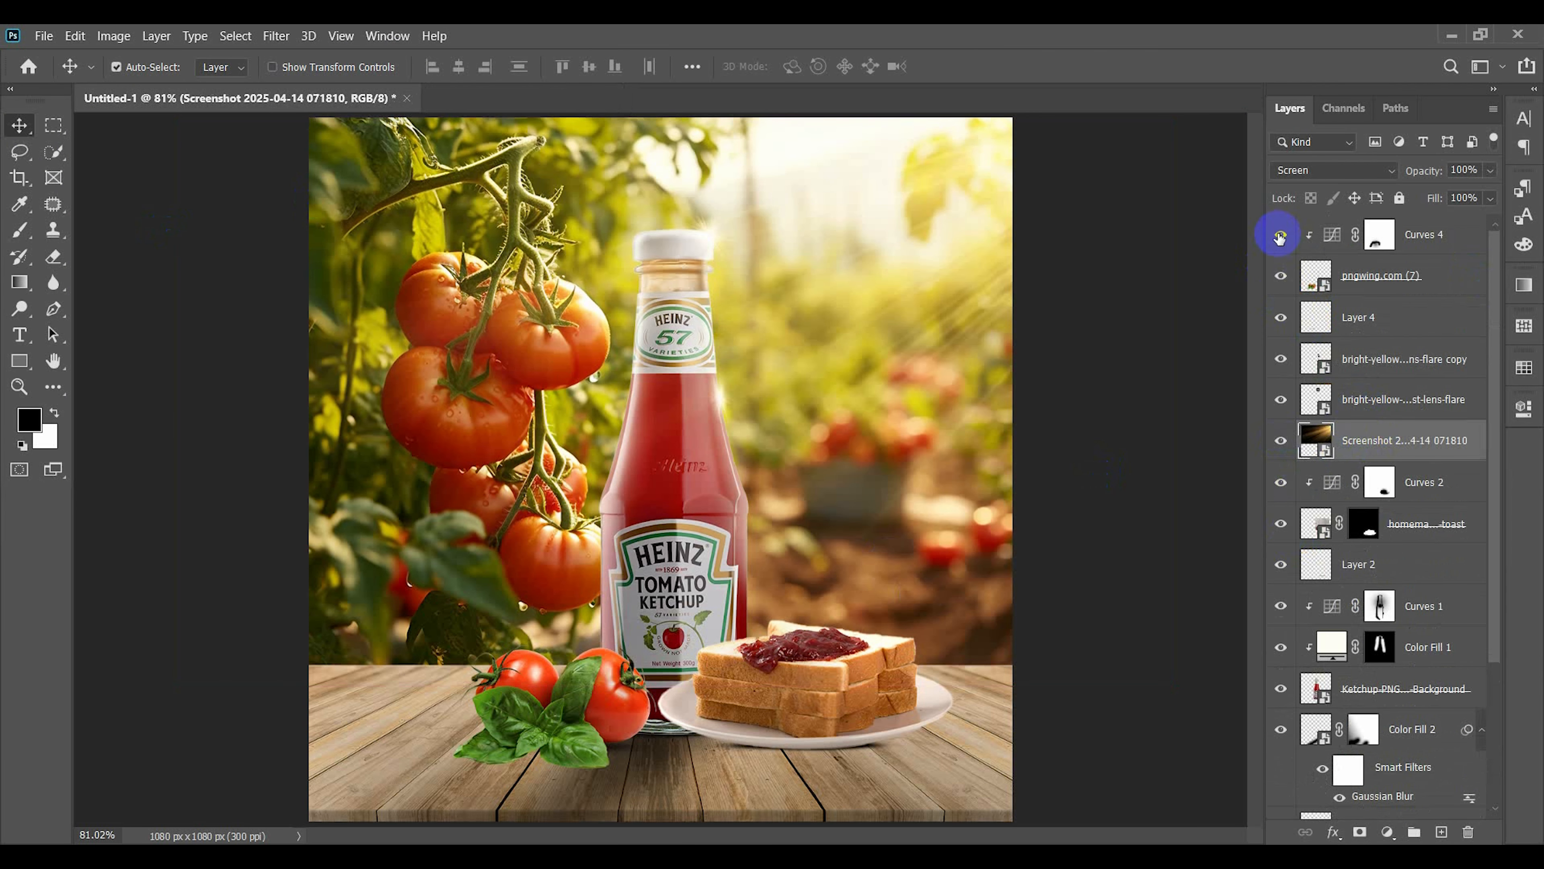
- Place the single tomato image pngwing.com (9) as an embedded file above all other layers
{"action": "left_click", "coordinate": [44, 36]}
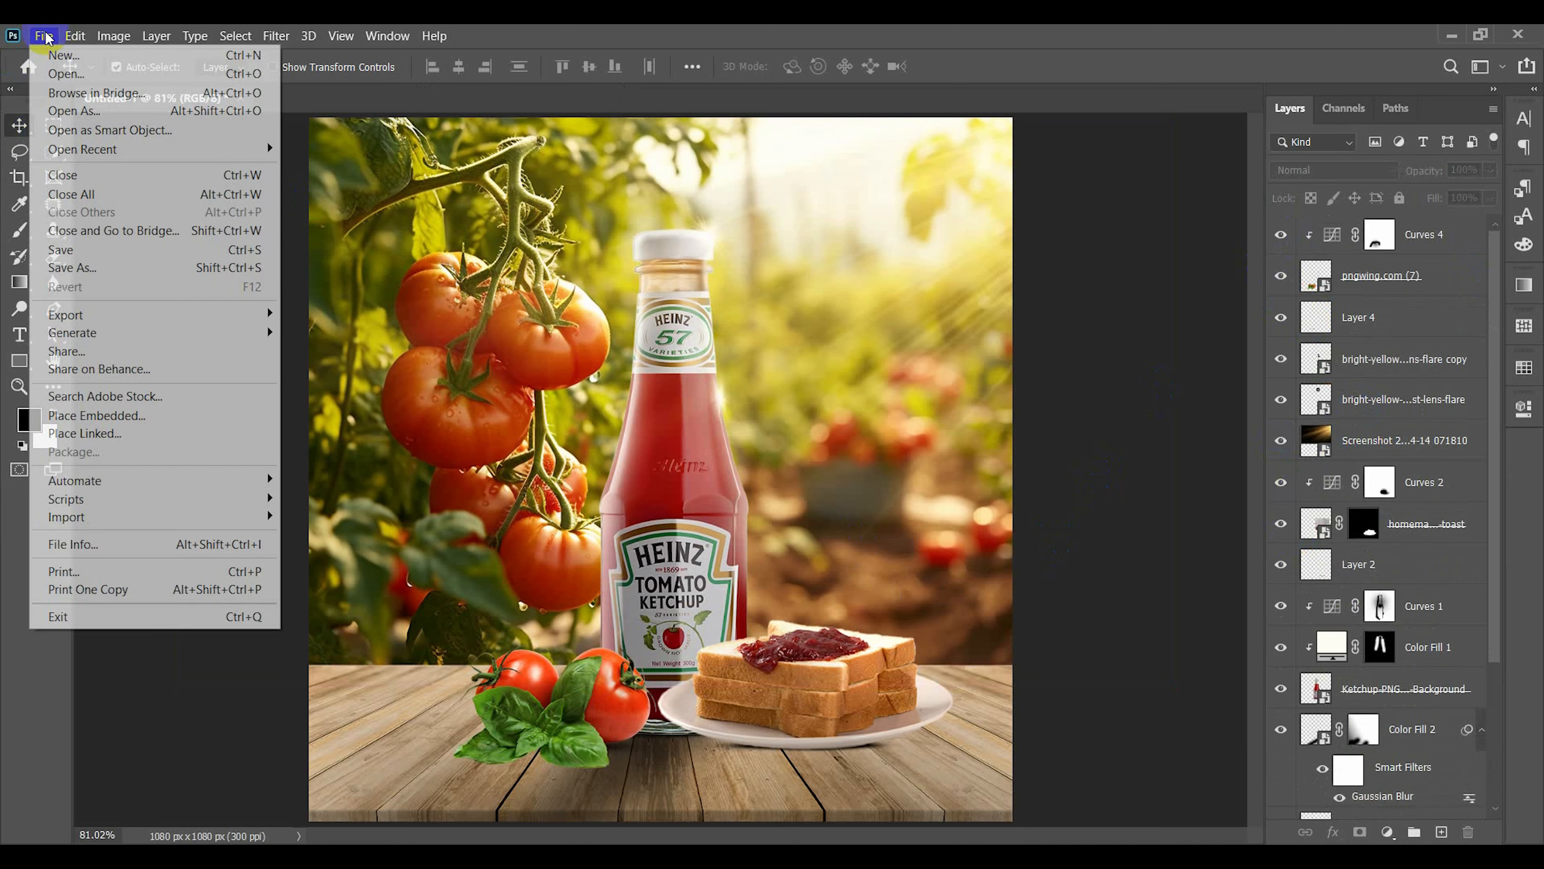
{"action": "left_click", "coordinate": [107, 415]}
{"action": "left_click", "coordinate": [231, 332]}
{"action": "left_click", "coordinate": [962, 467]}
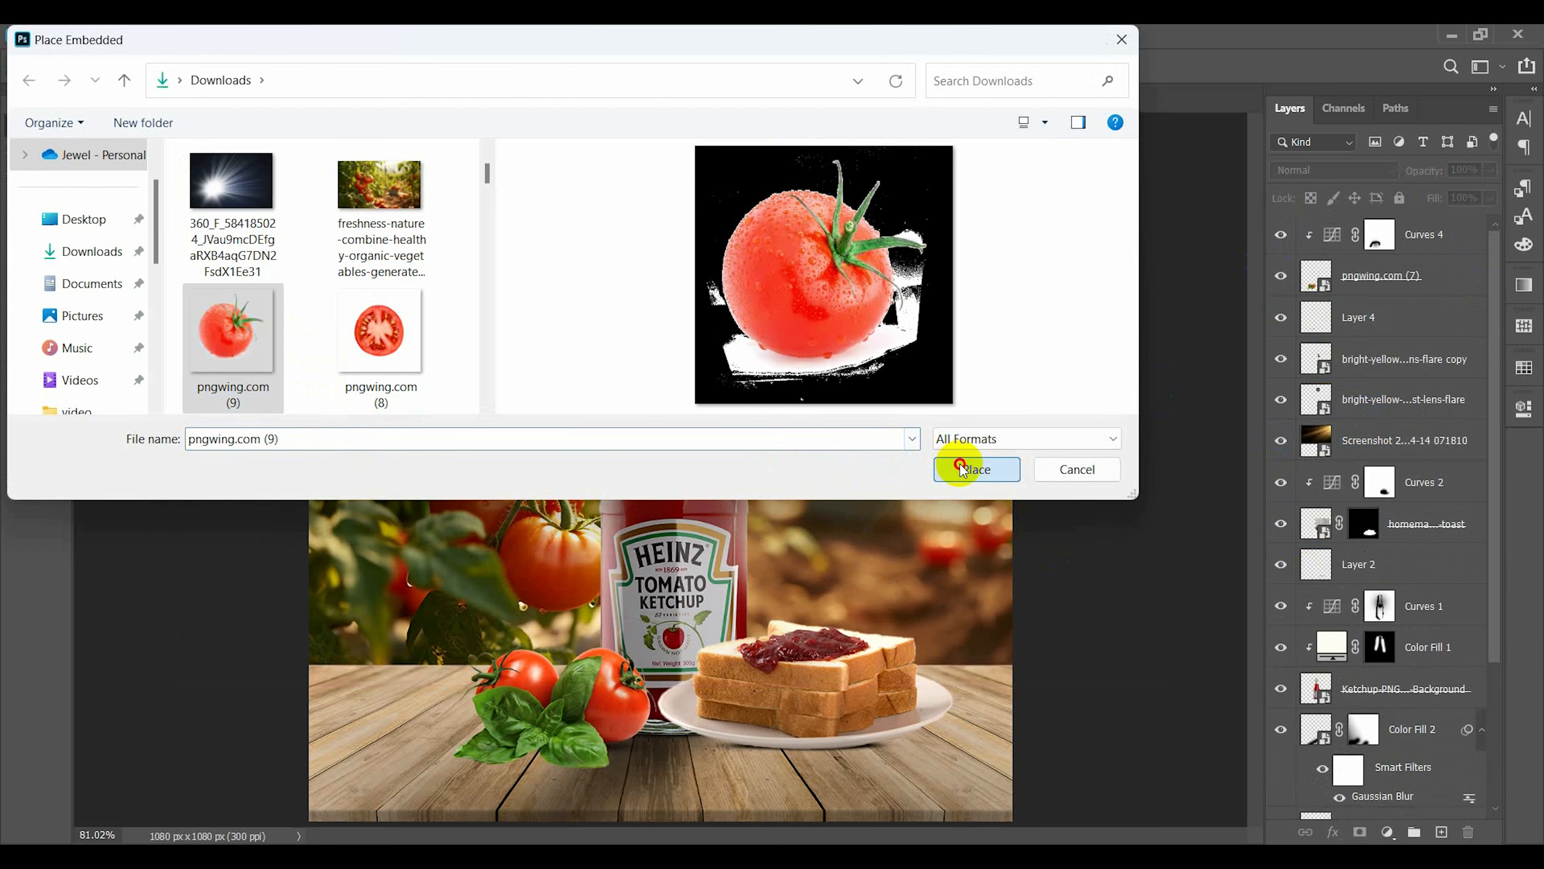
- Scale the placed tomato down to a small size in the empty background area beside the bottle
{"action": "scroll", "coordinate": [623, 544], "scroll_direction": "down", "scroll_amount": 2}
{"action": "key", "text": "Return"}
{"action": "key", "text": "ctrl+t"}
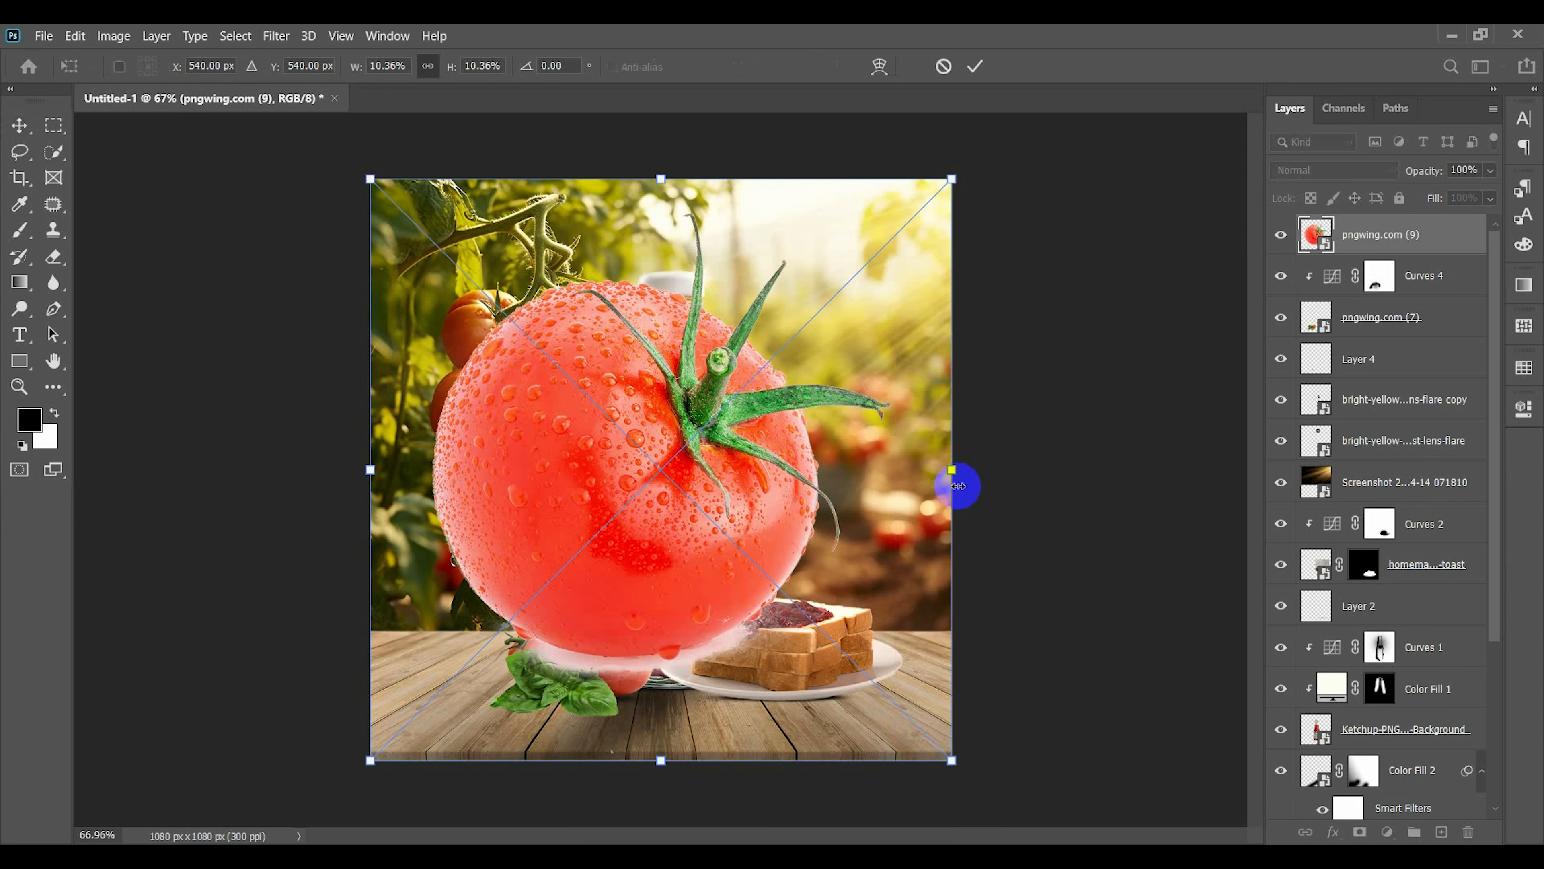
{"action": "left_click_drag", "start_coordinate": [957, 486], "coordinate": [783, 477]}
{"action": "left_click", "coordinate": [1055, 575]}
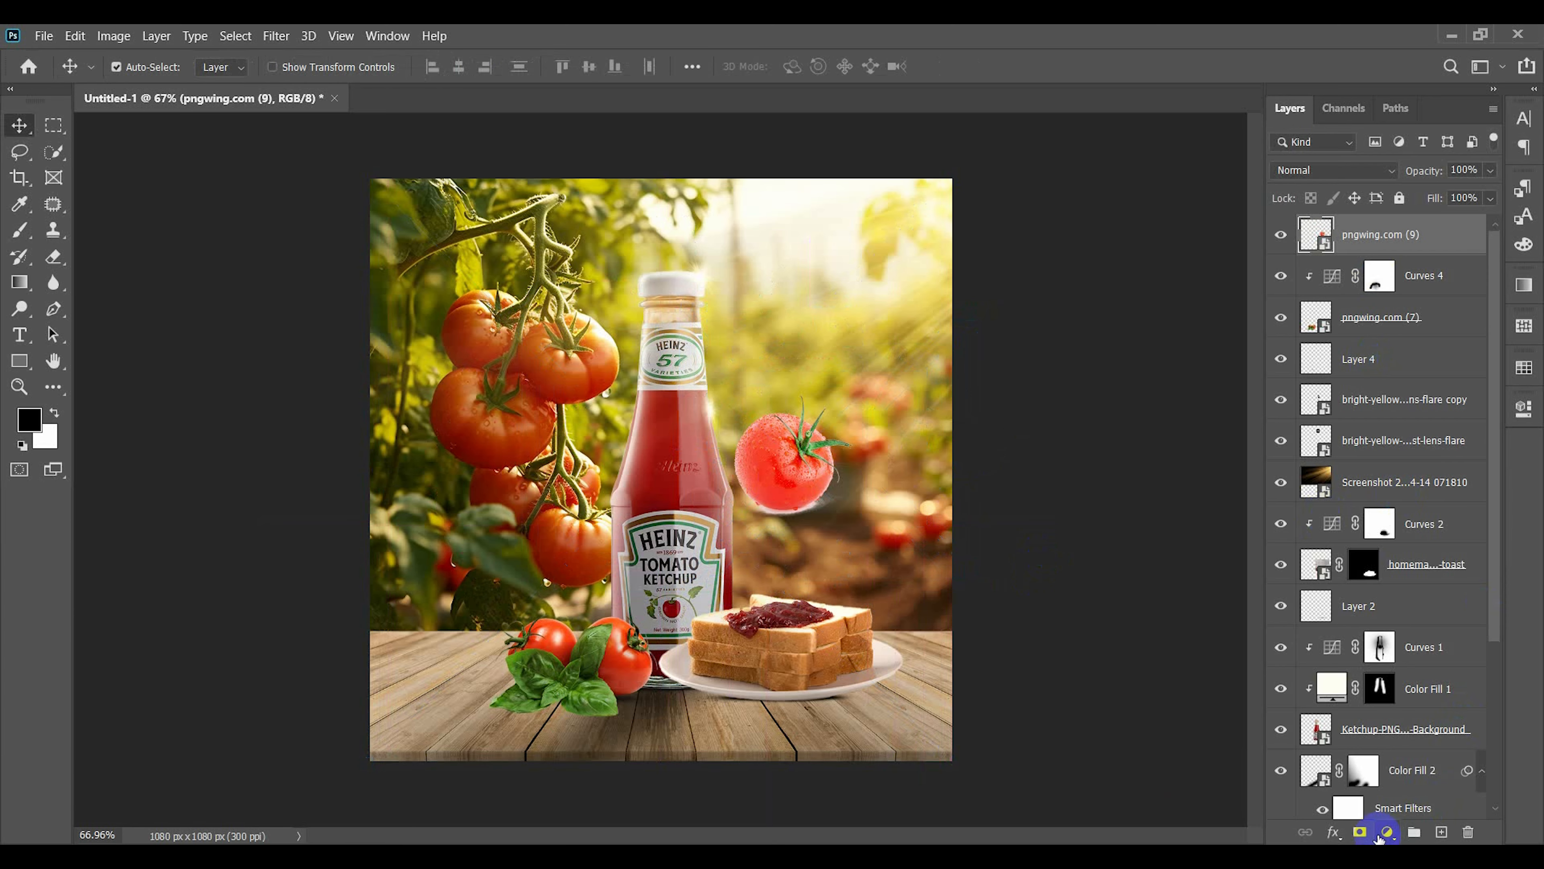
- Add a layer mask to the single tomato and flip it horizontally, moving it further from the bottle
{"action": "left_click", "coordinate": [1360, 832]}
{"action": "scroll", "coordinate": [786, 487], "scroll_direction": "up", "scroll_amount": 6}
{"action": "right_click", "coordinate": [784, 462]}
{"action": "left_click", "coordinate": [777, 415]}
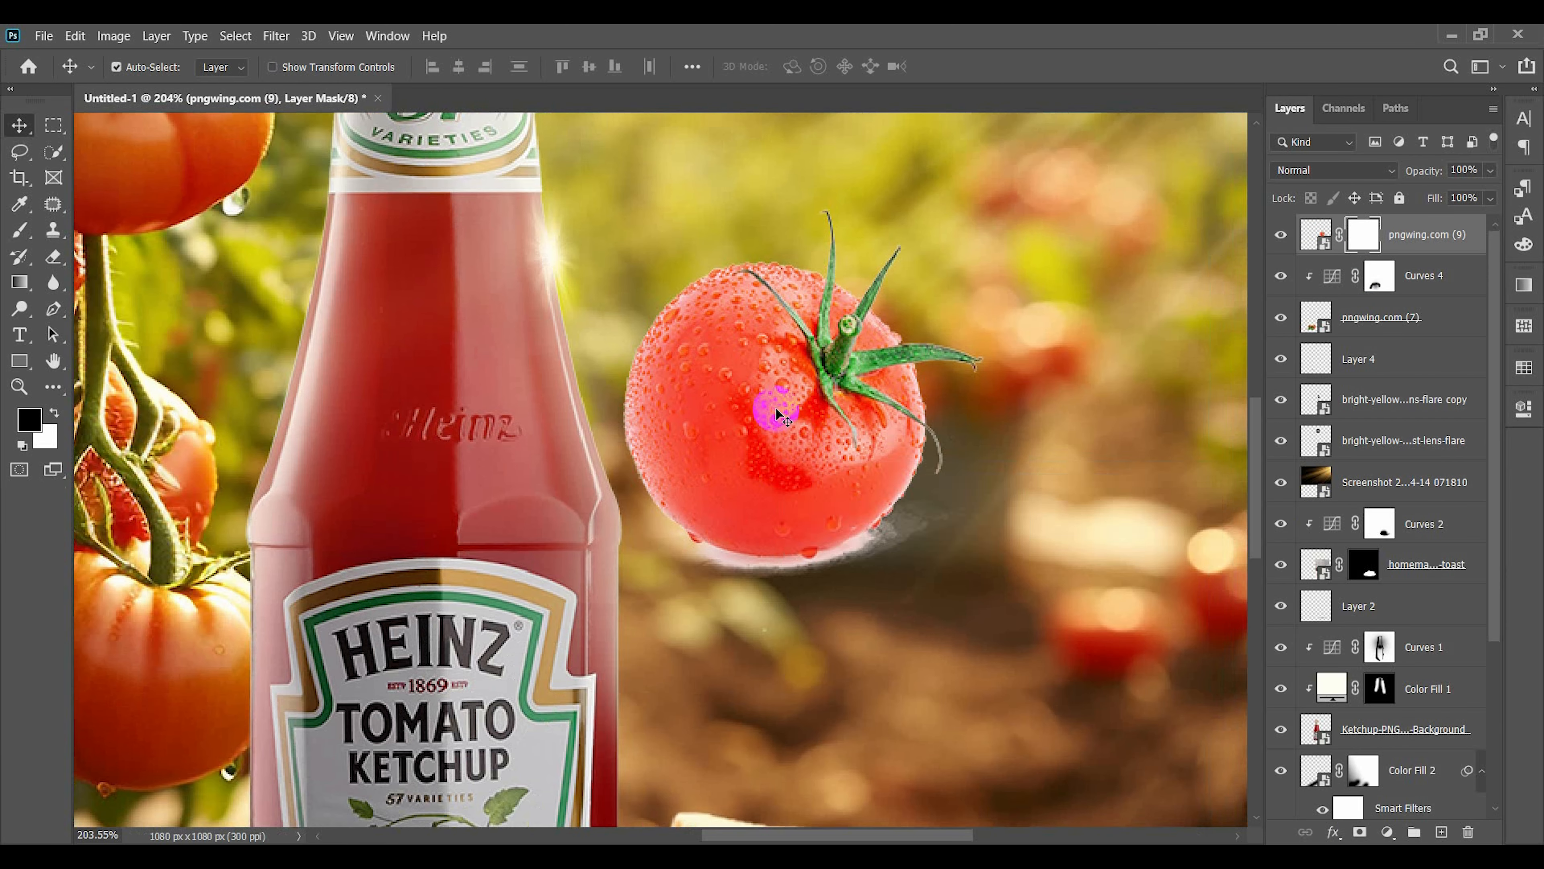
{"action": "key", "text": "ctrl+t"}
{"action": "right_click", "coordinate": [773, 409]}
{"action": "left_click", "coordinate": [879, 735]}
{"action": "left_click_drag", "start_coordinate": [828, 476], "coordinate": [960, 479]}
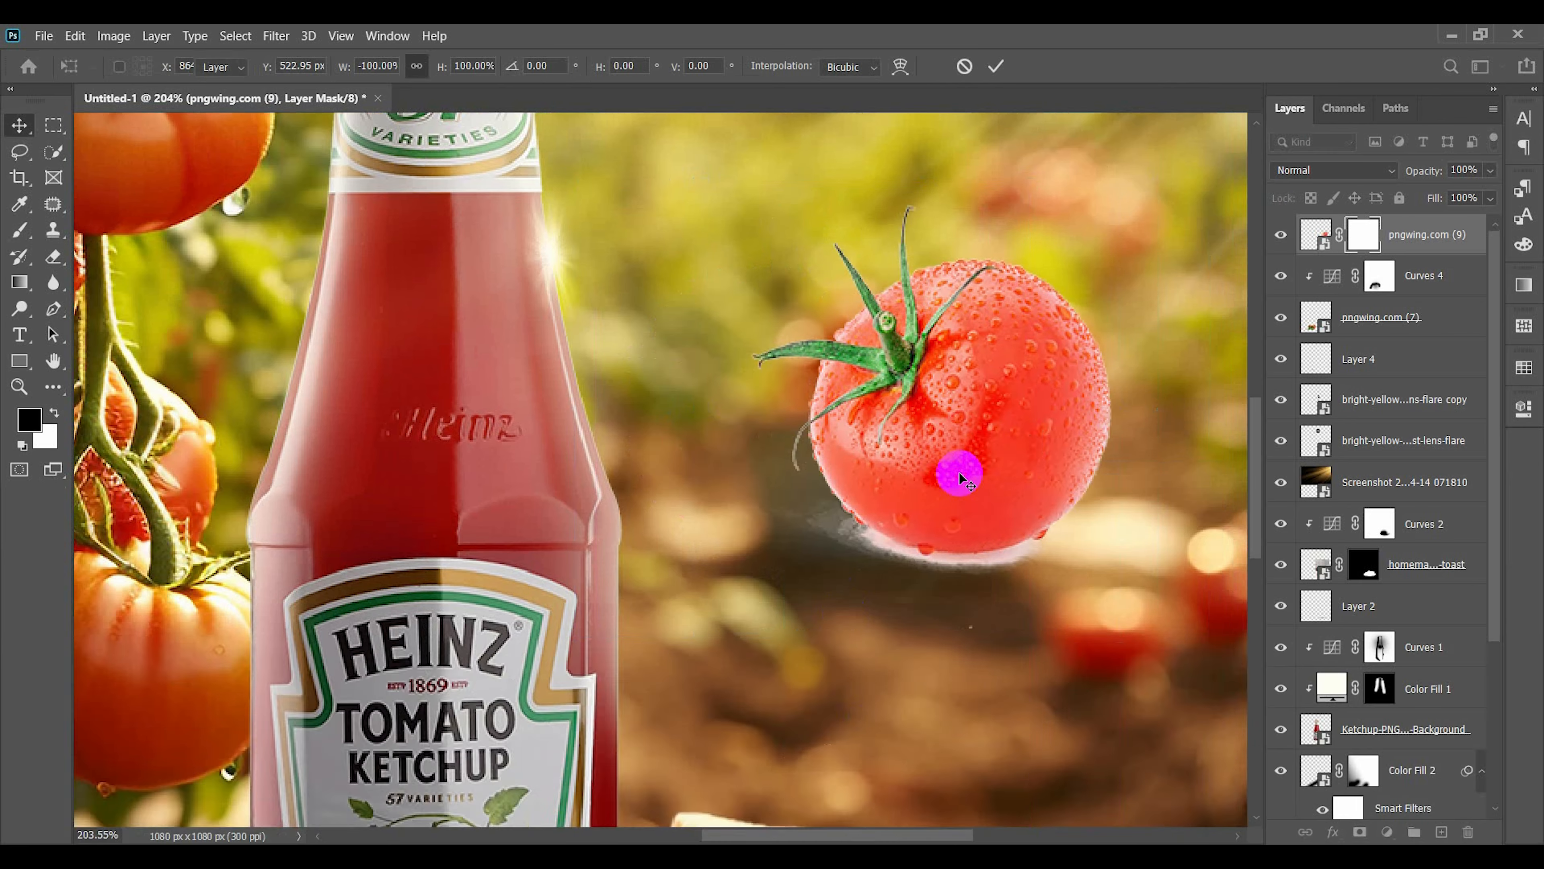
{"action": "key", "text": "Return"}
- Mask out the leftover pale fringe along the single tomato's underside with a hard 35 px black brush
{"action": "scroll", "coordinate": [960, 478], "scroll_direction": "up", "scroll_amount": 3}
{"action": "key", "text": "b"}
{"action": "mouse_move", "coordinate": [935, 535]}
{"action": "left_mouse_down"}
{"action": "mouse_move", "coordinate": [776, 535]}
{"action": "mouse_move", "coordinate": [534, 500]}
{"action": "left_mouse_up"}
{"action": "mouse_move", "coordinate": [399, 68]}
{"action": "left_mouse_down"}
{"action": "mouse_move", "coordinate": [467, 114]}
{"action": "mouse_move", "coordinate": [793, 113]}
{"action": "left_mouse_up"}
{"action": "mouse_move", "coordinate": [870, 553]}
{"action": "left_mouse_down"}
{"action": "mouse_move", "coordinate": [779, 546]}
{"action": "mouse_move", "coordinate": [800, 546]}
{"action": "left_mouse_up"}
{"action": "mouse_move", "coordinate": [656, 509]}
{"action": "left_mouse_down"}
{"action": "mouse_move", "coordinate": [774, 560]}
{"action": "mouse_move", "coordinate": [838, 617]}
{"action": "mouse_move", "coordinate": [642, 685]}
{"action": "left_mouse_up"}
{"action": "left_click_drag", "start_coordinate": [628, 490], "coordinate": [775, 655]}
{"action": "mouse_move", "coordinate": [784, 586]}
{"action": "left_mouse_down"}
{"action": "mouse_move", "coordinate": [840, 620]}
{"action": "mouse_move", "coordinate": [967, 638]}
{"action": "mouse_move", "coordinate": [1184, 580]}
{"action": "left_mouse_up"}
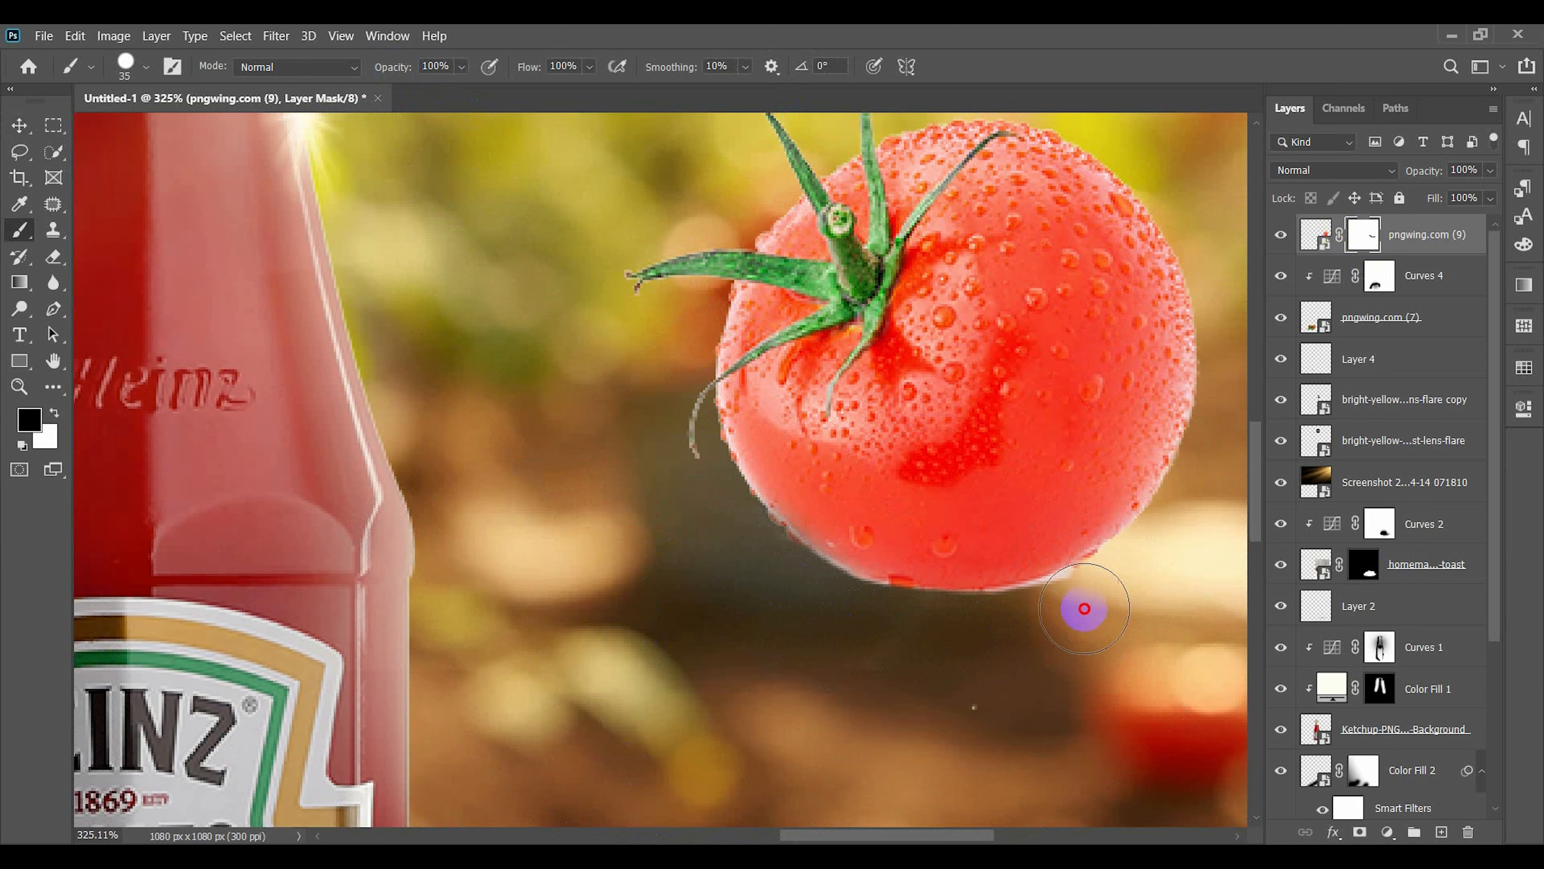
- Shift the masked single tomato closer to the bottle
{"action": "scroll", "coordinate": [602, 571], "scroll_direction": "down", "scroll_amount": 5}
{"action": "left_click", "coordinate": [19, 126]}
{"action": "left_click_drag", "start_coordinate": [711, 523], "coordinate": [692, 519]}
- Add a Curves adjustment clipped to the single tomato and pull its white point down to darken the highlights
{"action": "left_click", "coordinate": [1388, 832]}
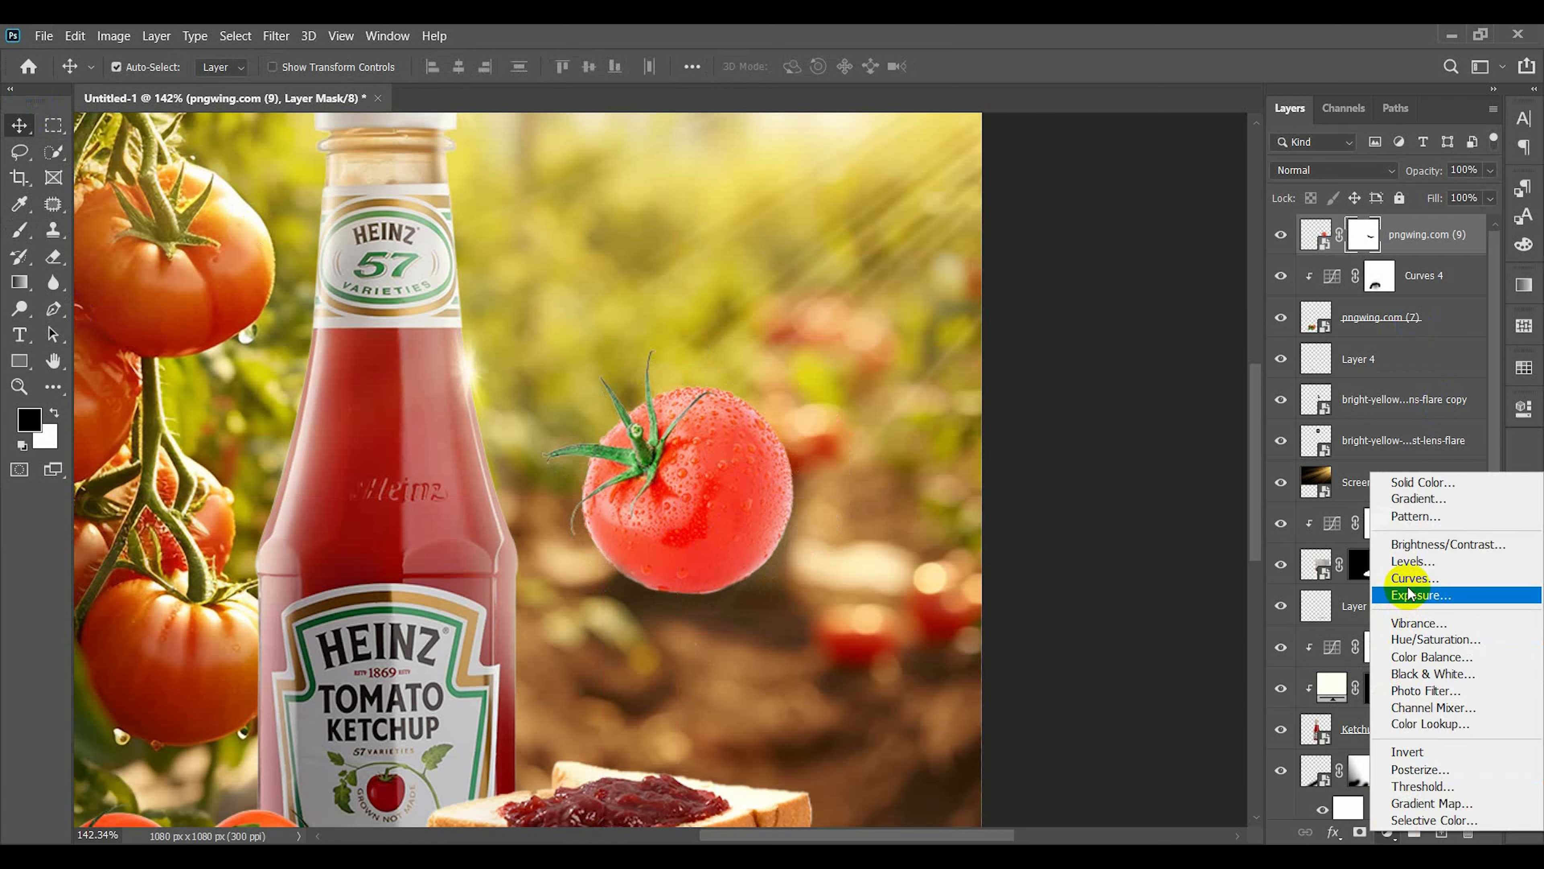
{"action": "left_click", "coordinate": [1417, 586]}
{"action": "left_click_drag", "start_coordinate": [1468, 516], "coordinate": [1488, 548]}
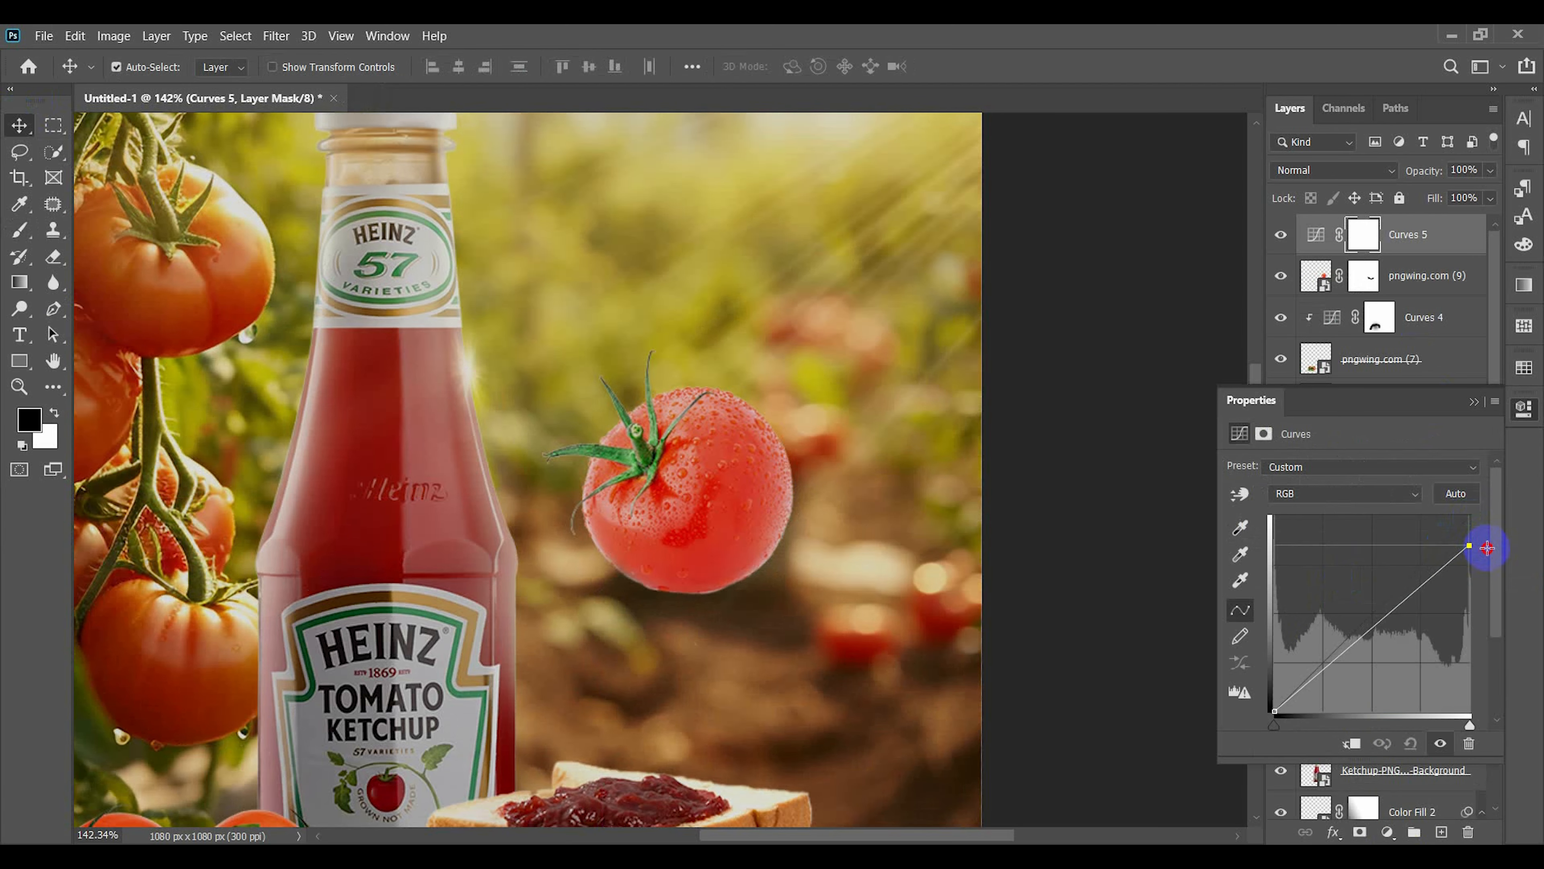
{"action": "left_click", "coordinate": [1352, 742]}
{"action": "left_click", "coordinate": [1473, 402]}
- Paint black with a soft 35 px brush on the new Curves mask along the single tomato's edges to restore light
{"action": "left_click", "coordinate": [20, 230]}
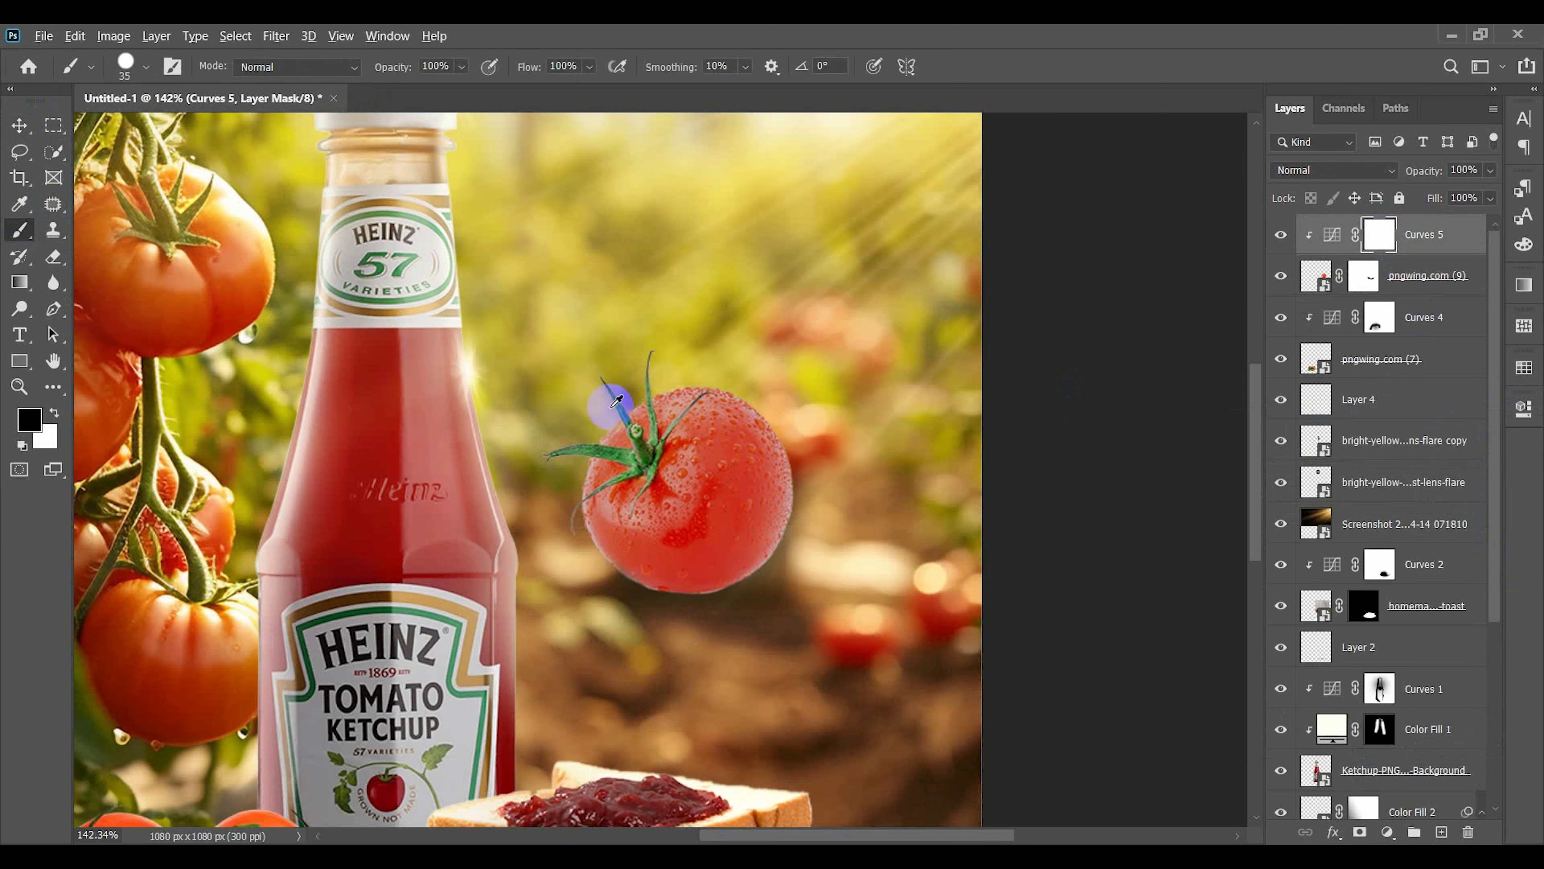
{"action": "scroll", "coordinate": [693, 413], "scroll_direction": "up", "scroll_amount": 5}
{"action": "left_click_drag", "start_coordinate": [850, 394], "coordinate": [599, 346]}
{"action": "scroll", "coordinate": [584, 357], "scroll_direction": "down", "scroll_amount": 3}
{"action": "key", "text": "ctrl+z"}
{"action": "left_click_drag", "start_coordinate": [641, 404], "coordinate": [649, 521]}
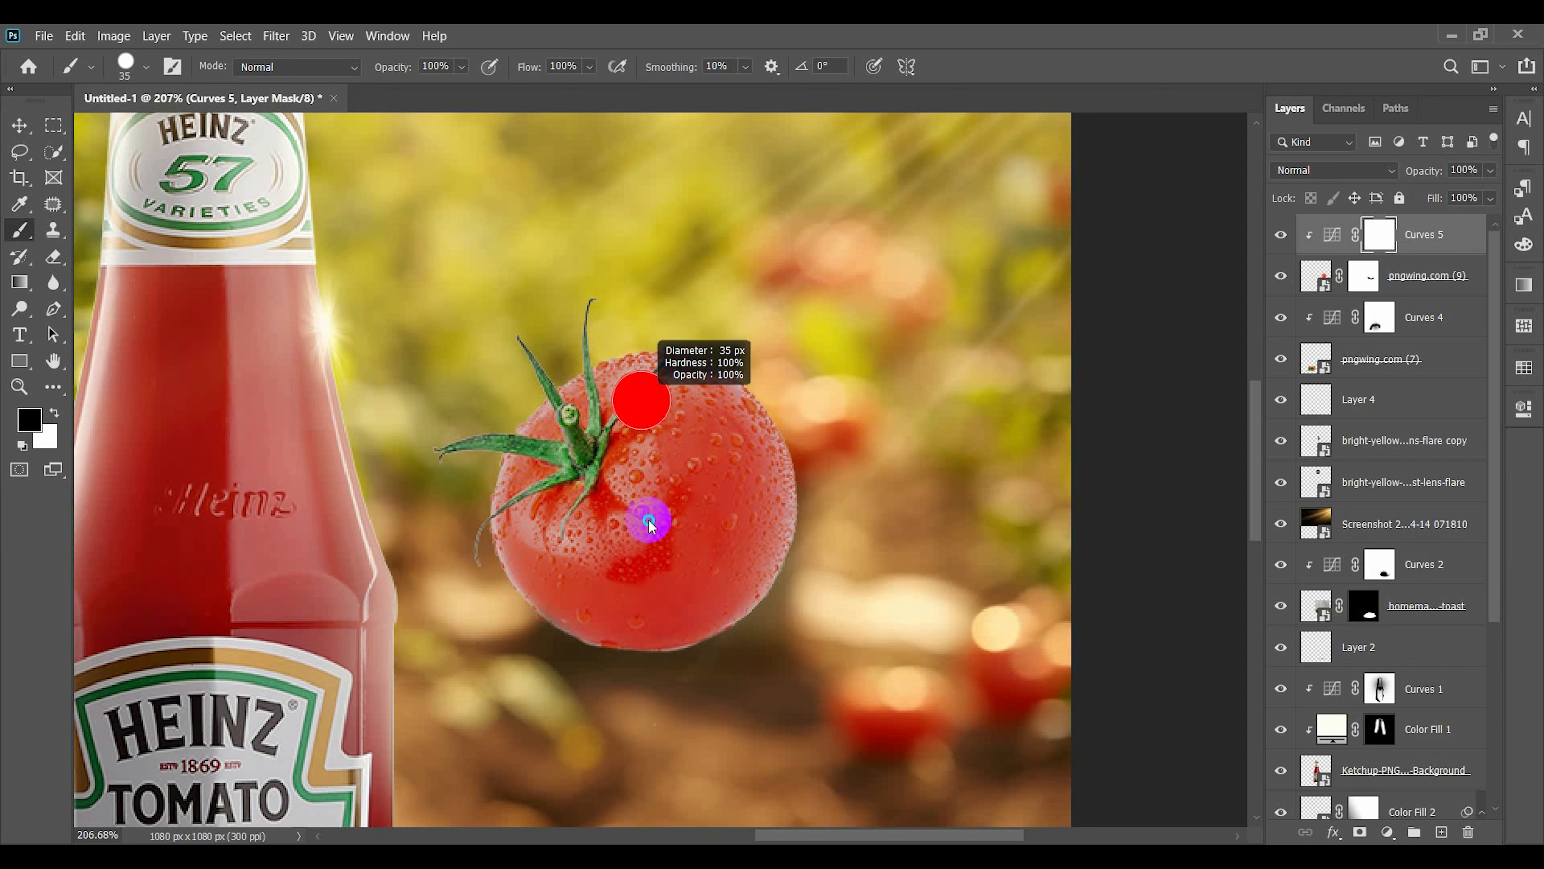
{"action": "left_click_drag", "start_coordinate": [653, 442], "coordinate": [652, 189]}
{"action": "mouse_move", "coordinate": [787, 558]}
{"action": "left_mouse_down"}
{"action": "mouse_move", "coordinate": [788, 419]}
{"action": "mouse_move", "coordinate": [602, 361]}
{"action": "mouse_move", "coordinate": [486, 369]}
{"action": "mouse_move", "coordinate": [496, 394]}
{"action": "mouse_move", "coordinate": [561, 386]}
{"action": "mouse_move", "coordinate": [505, 436]}
{"action": "mouse_move", "coordinate": [452, 435]}
{"action": "mouse_move", "coordinate": [501, 484]}
{"action": "mouse_move", "coordinate": [507, 590]}
{"action": "left_mouse_up"}
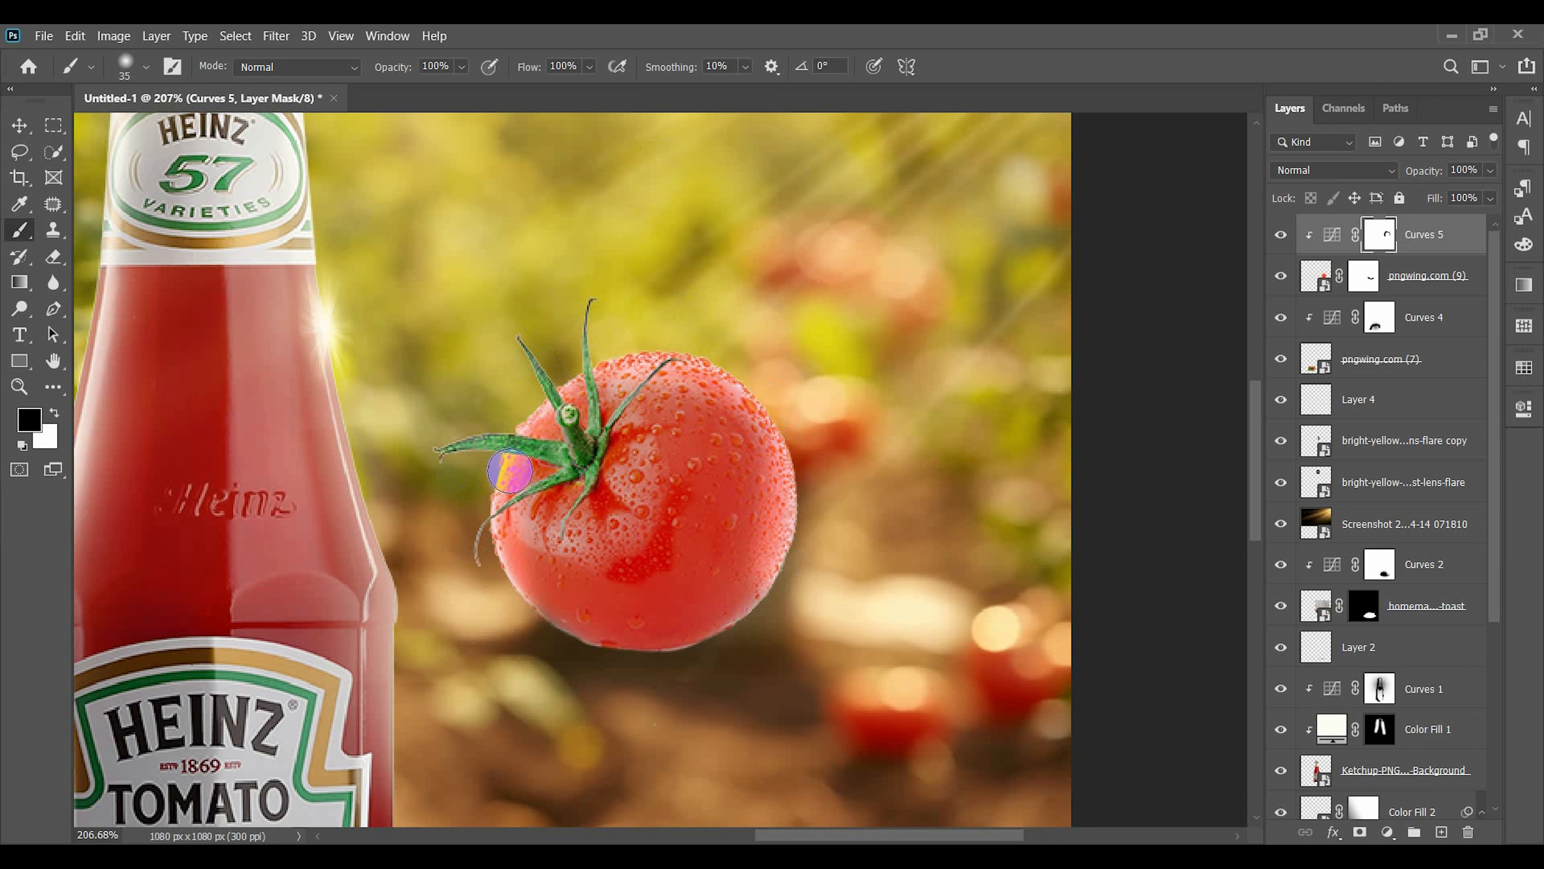
- Soften the lit area around the single tomato's stem on the mask with a 186 px brush at 56% opacity
{"action": "left_click_drag", "start_coordinate": [510, 471], "coordinate": [602, 471]}
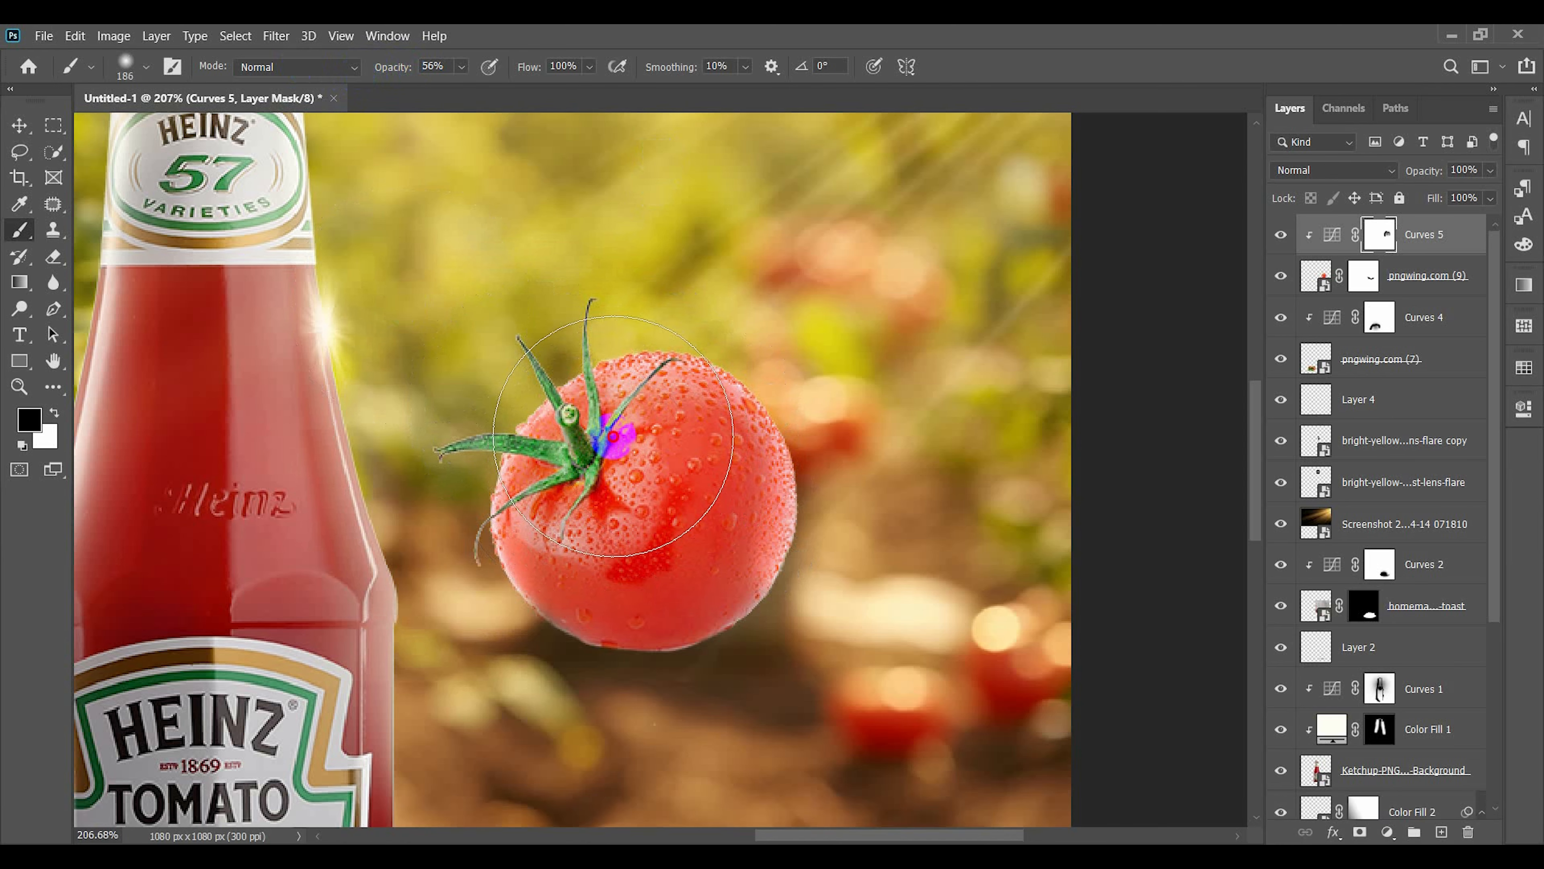
{"action": "key", "text": "v"}
{"action": "left_click", "coordinate": [517, 224]}
{"action": "key", "text": "ctrl+0"}
- Compare the single tomato with and without its Curves adjustment, and merge both into one layer
{"action": "left_click", "coordinate": [1281, 236]}
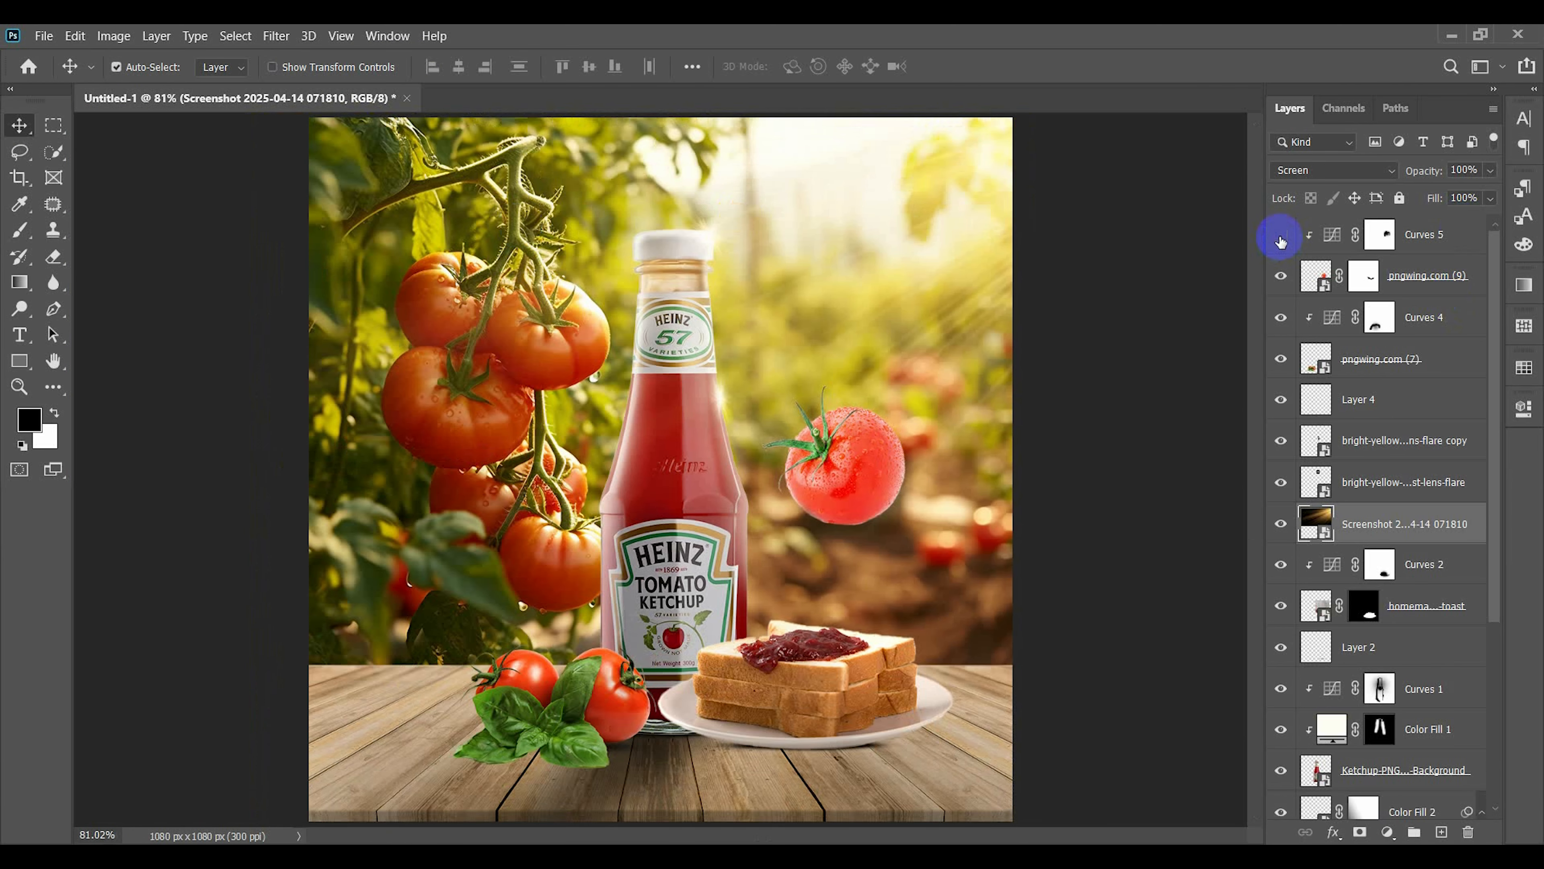
{"action": "left_click", "coordinate": [1280, 236]}
{"action": "left_click", "coordinate": [1415, 262]}
{"action": "left_click", "coordinate": [1414, 240], "text": "ctrl"}
{"action": "key", "text": "ctrl+e"}
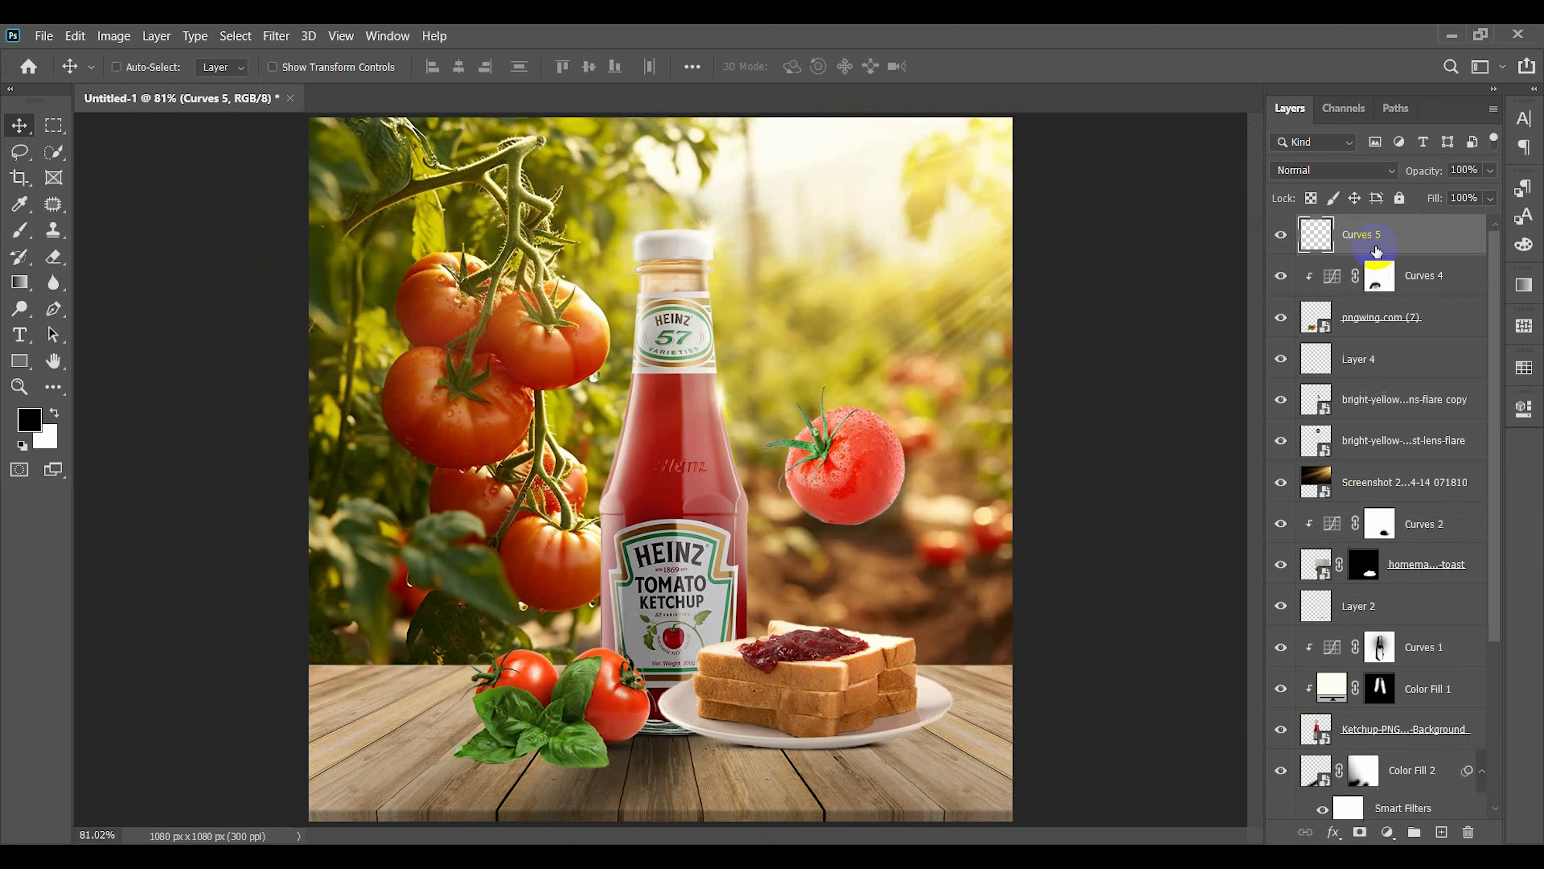
- Apply a slight Gaussian Blur to the merged single tomato layer
{"action": "left_click", "coordinate": [276, 35]}
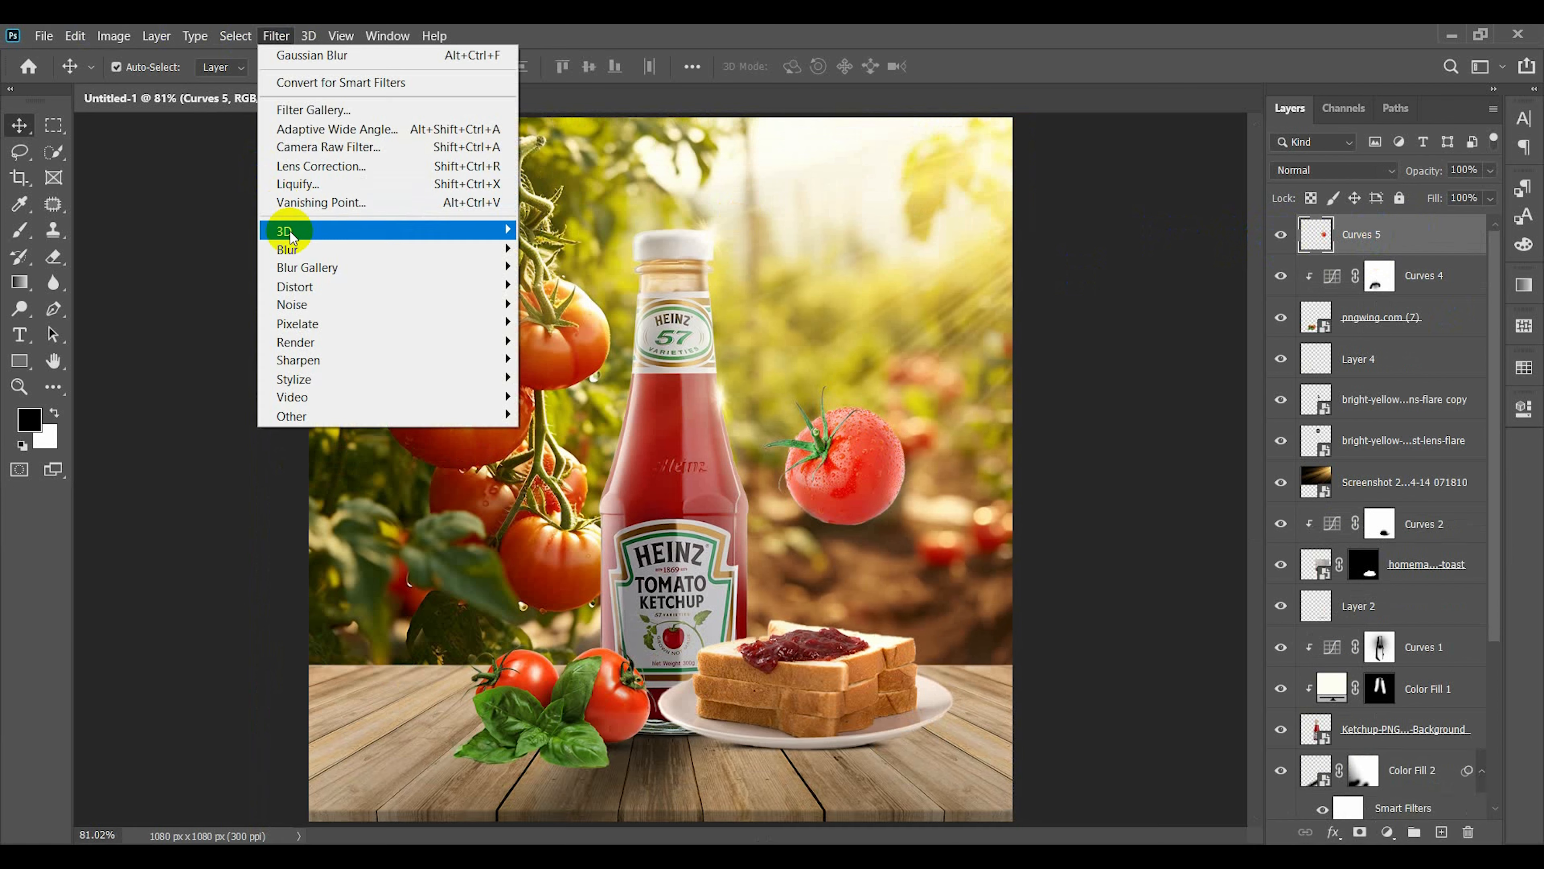
{"action": "mouse_move", "coordinate": [292, 231]}
{"action": "left_click", "coordinate": [560, 321]}
{"action": "left_click_drag", "start_coordinate": [991, 529], "coordinate": [923, 523]}
{"action": "left_click", "coordinate": [1153, 264]}
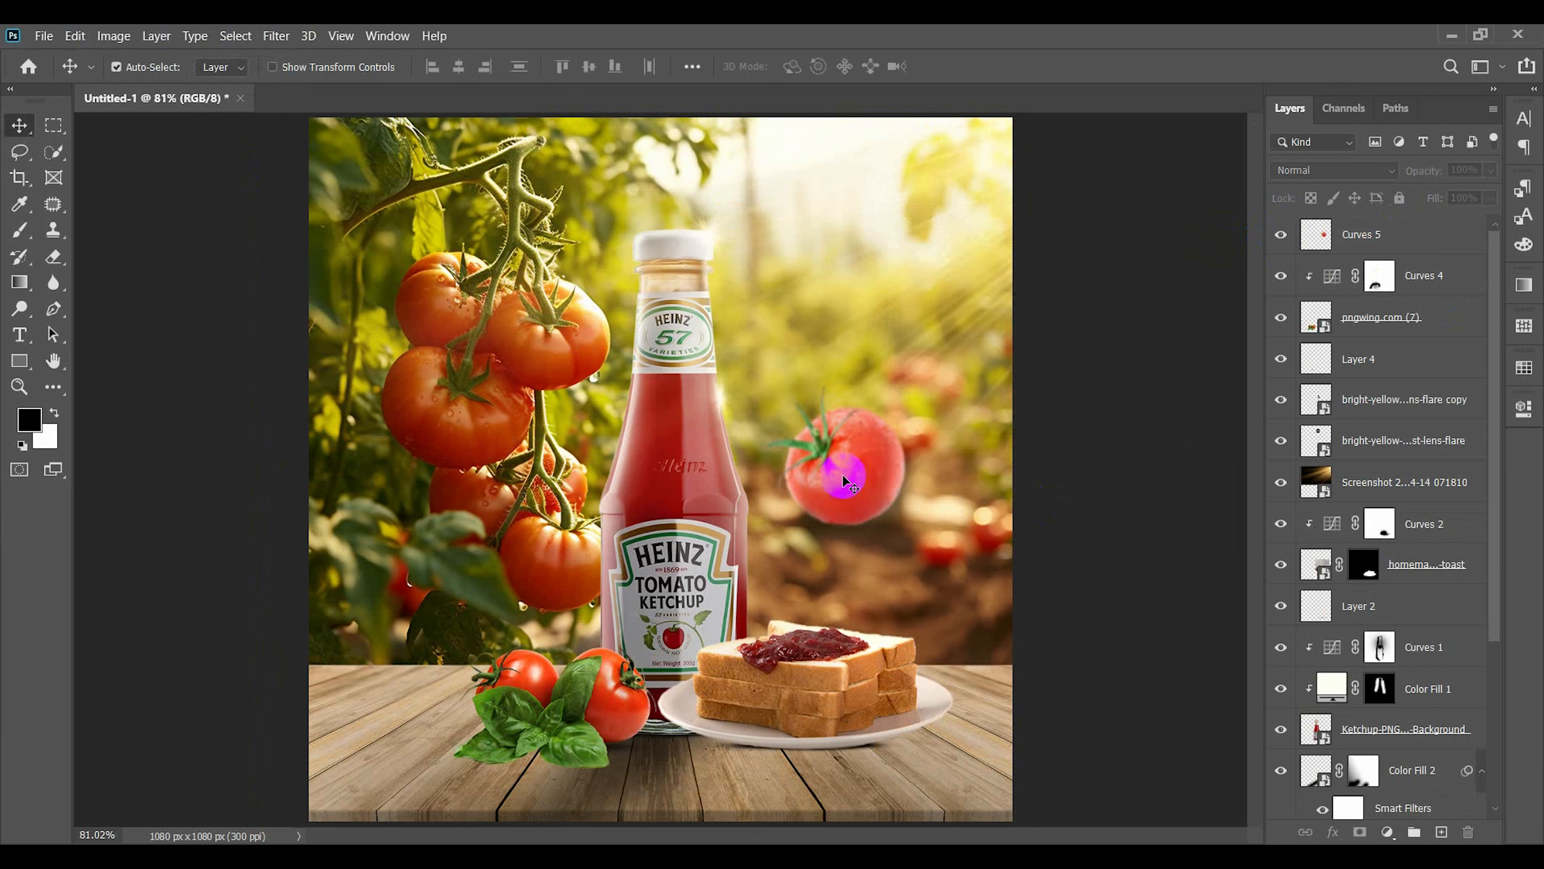
- Scale the blurred tomato down and position it partly cut off by the canvas's right edge
{"action": "key", "text": "ctrl+t"}
{"action": "left_click_drag", "start_coordinate": [906, 400], "coordinate": [986, 374]}
{"action": "key", "text": "Return"}
{"action": "left_click", "coordinate": [1130, 337]}
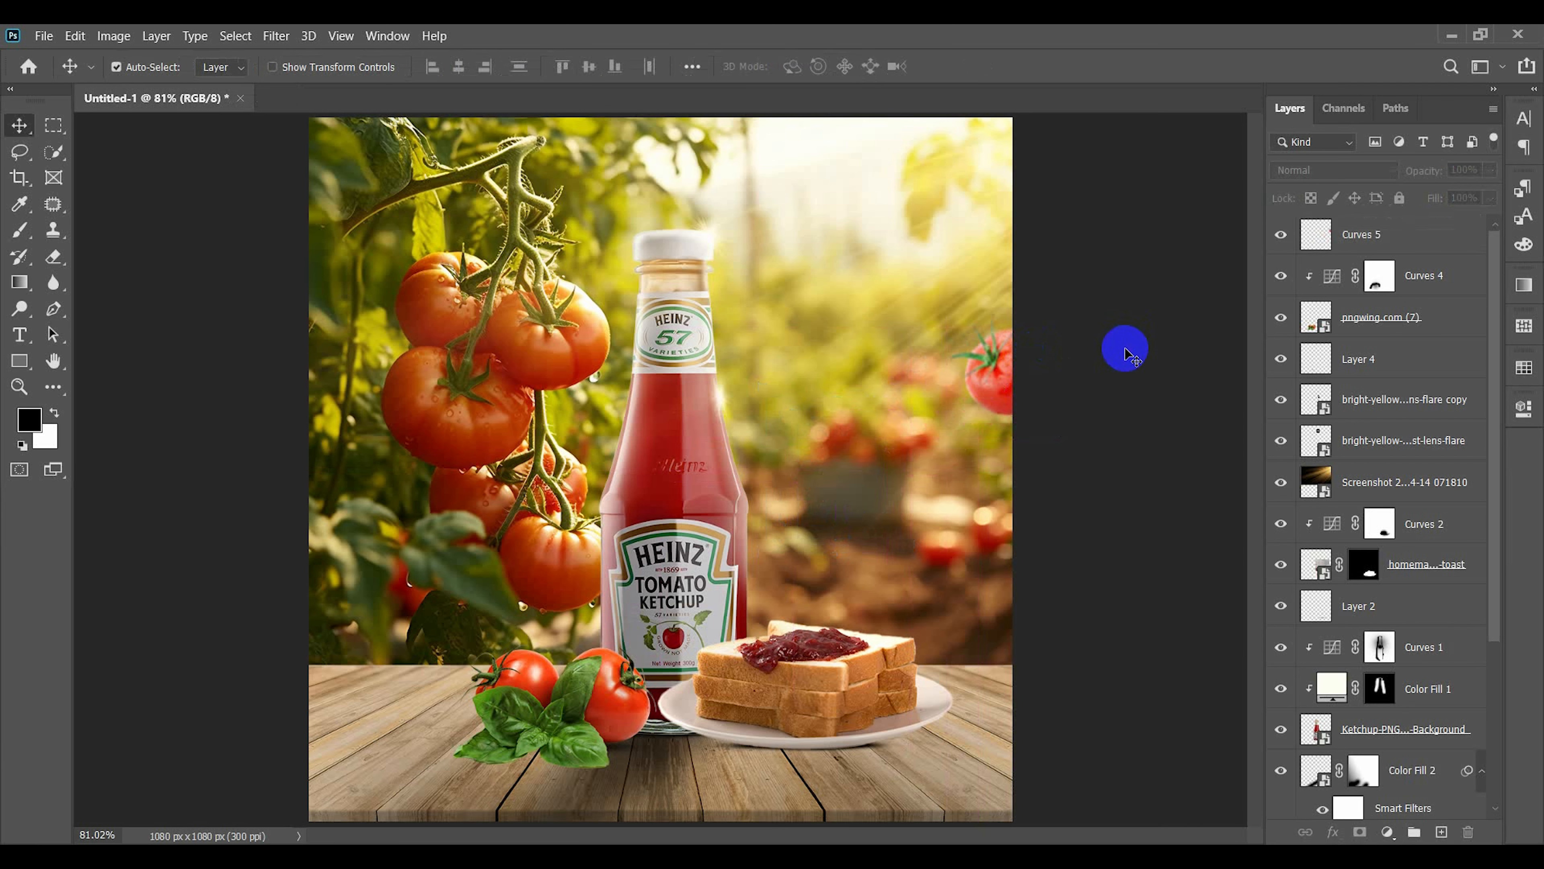
- Place the tomato slice image pngwing.com (8) as an embedded file
{"action": "left_click", "coordinate": [43, 36]}
{"action": "left_click", "coordinate": [128, 397]}
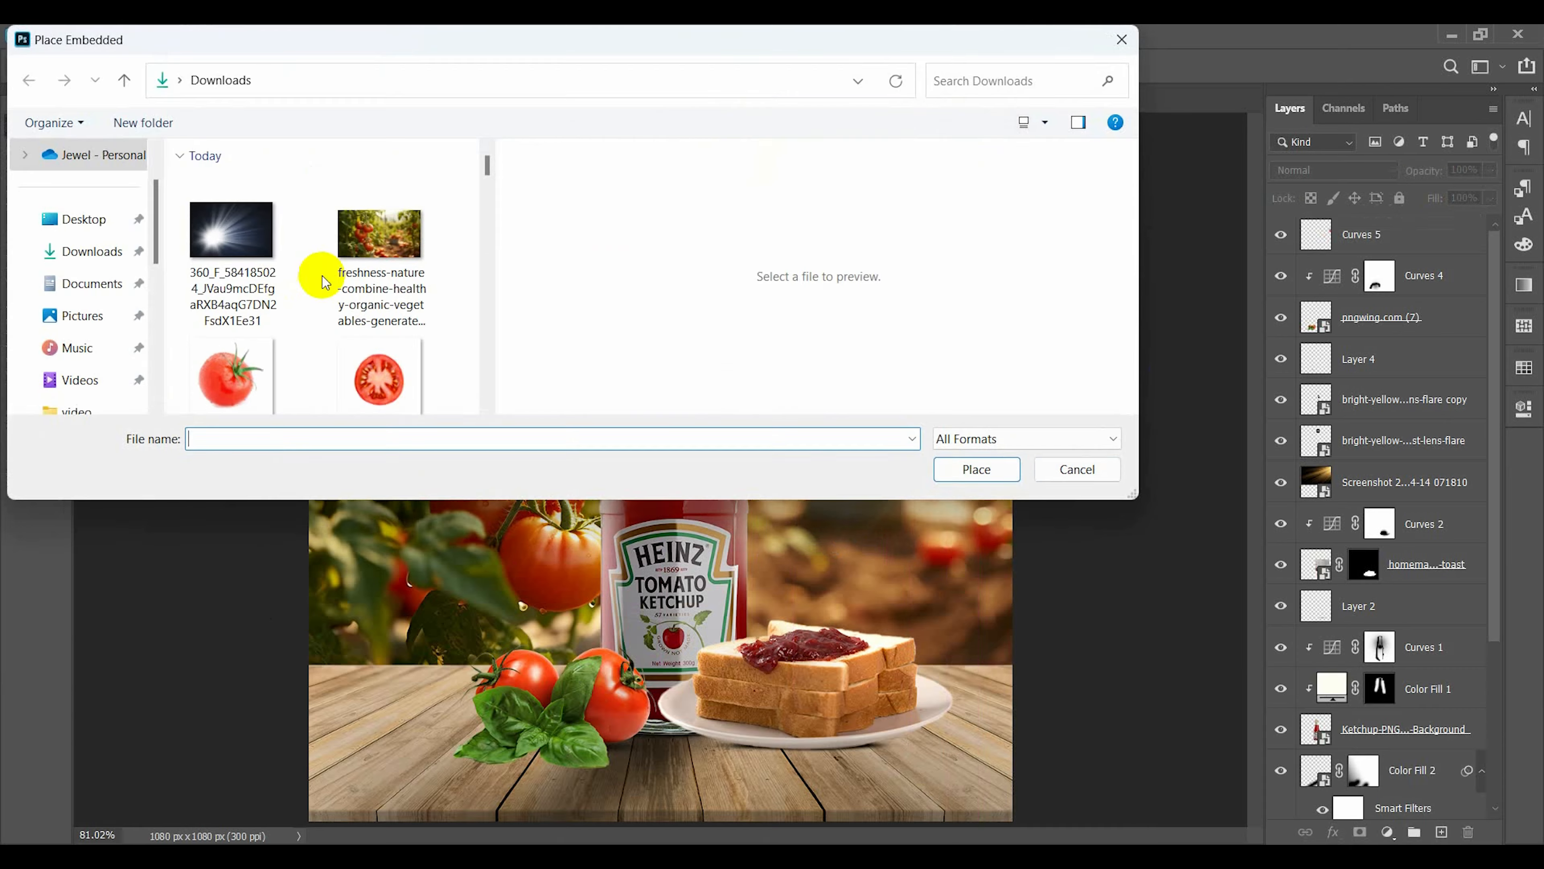
{"action": "left_click", "coordinate": [372, 328]}
{"action": "left_click", "coordinate": [975, 469]}
- Scale the tomato slice to about 7.75% and move its layer beneath the ketchup bottle layer
{"action": "left_click_drag", "start_coordinate": [1013, 470], "coordinate": [730, 426]}
{"action": "key", "text": "Return"}
{"action": "left_click_drag", "start_coordinate": [1395, 243], "coordinate": [1398, 791]}
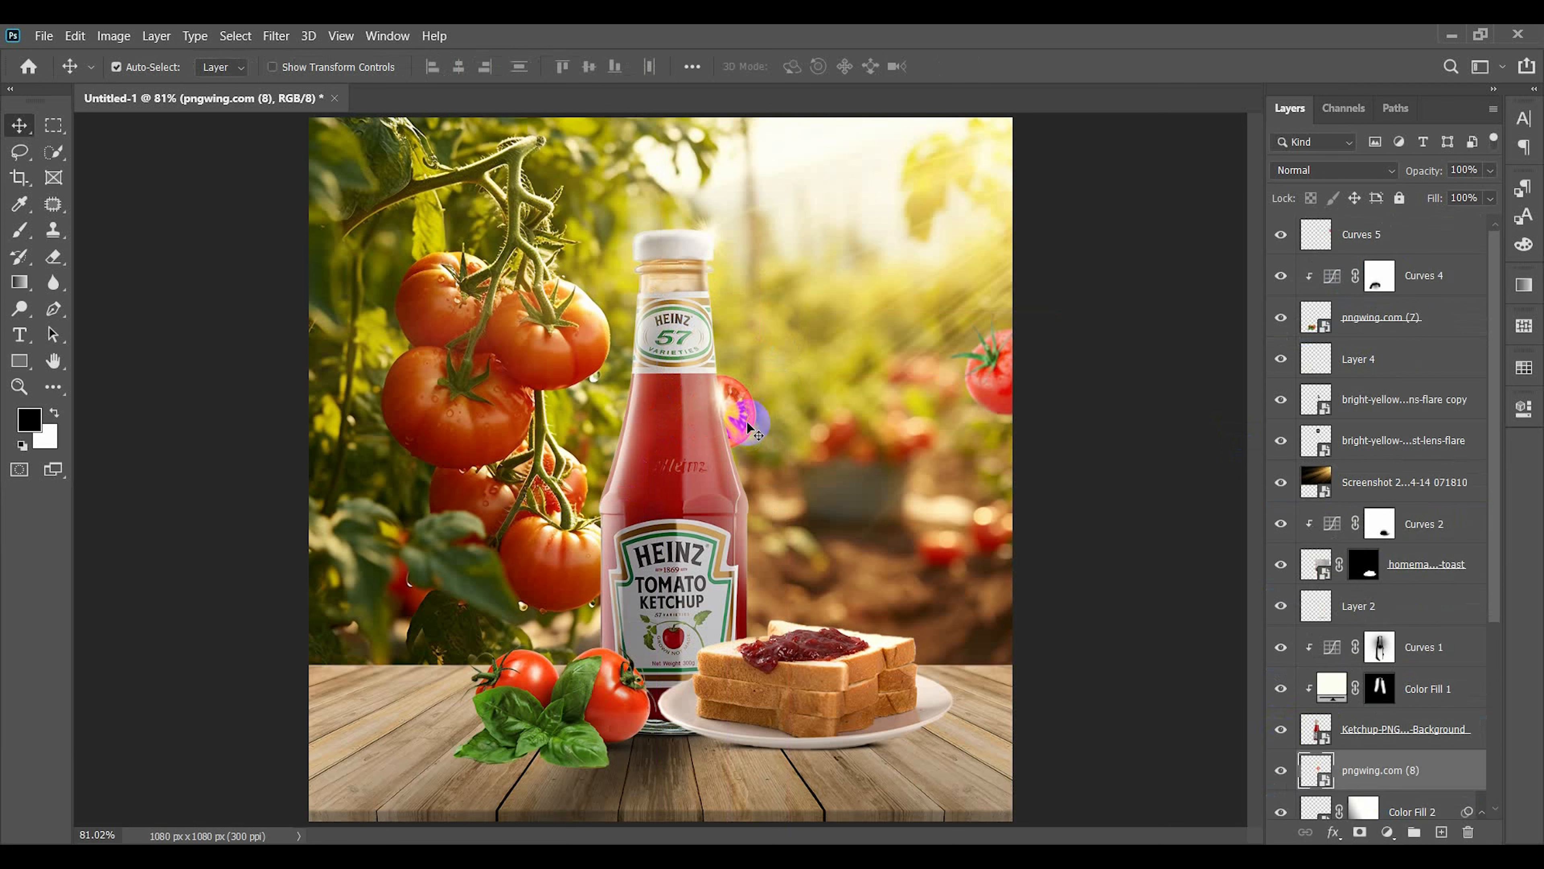
- Raise the tomato slice slightly so it peeks out from behind the bottle's neck
{"action": "left_click", "coordinate": [791, 347]}
{"action": "left_click", "coordinate": [1419, 758]}
{"action": "key", "text": "ctrl+t"}
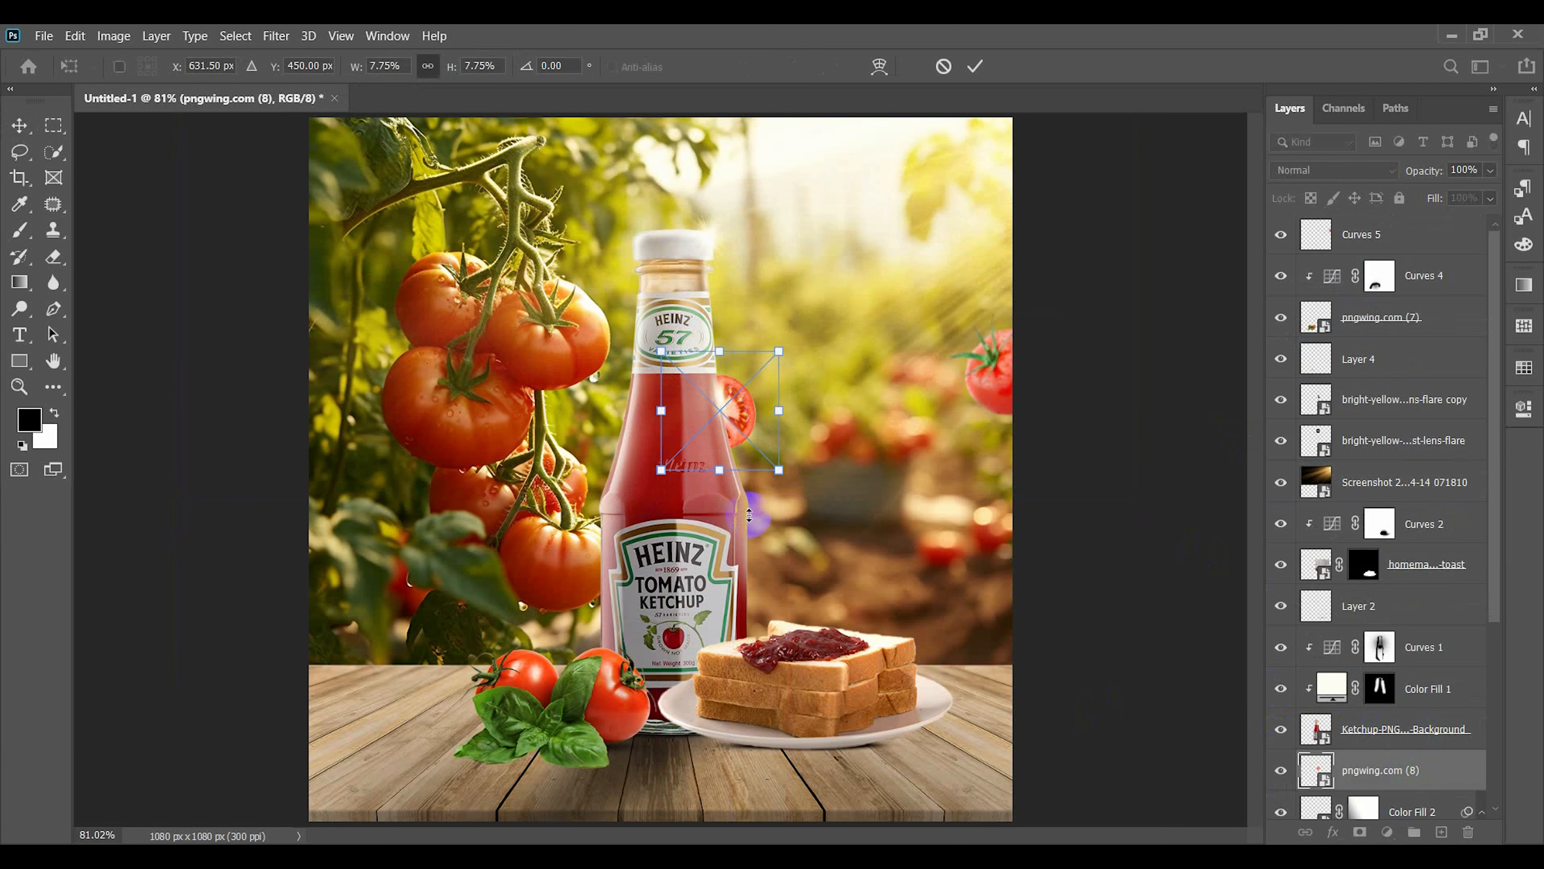
{"action": "left_click_drag", "start_coordinate": [749, 382], "coordinate": [750, 407]}
{"action": "left_click", "coordinate": [280, 38]}
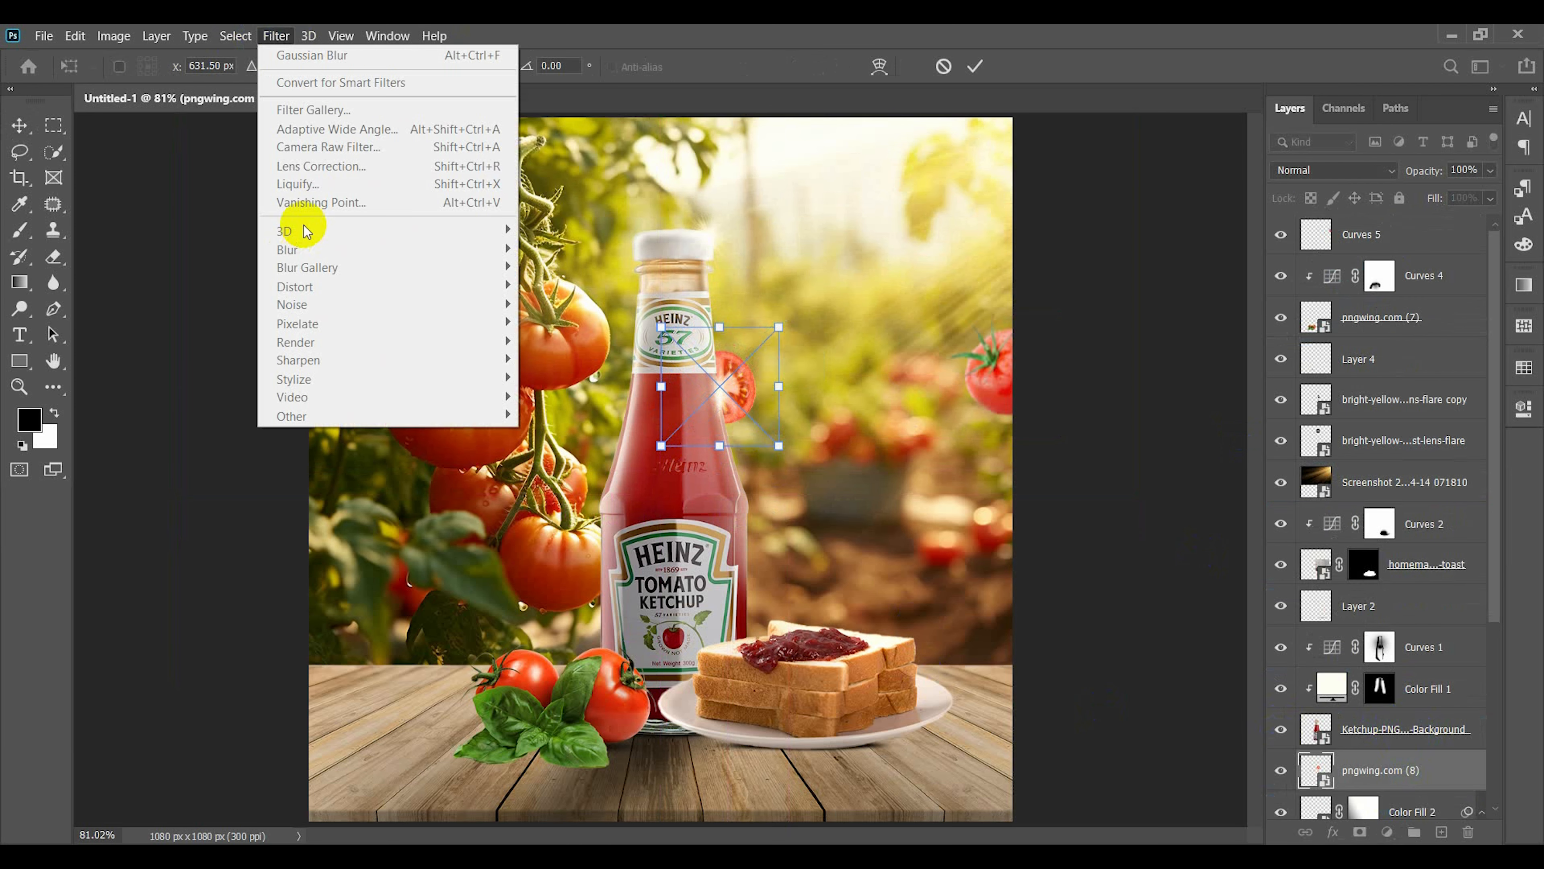
{"action": "double_click", "coordinate": [734, 382]}
- Apply a Gaussian Blur with a radius of 2.7 pixels to the tomato slice
{"action": "left_click", "coordinate": [278, 37]}
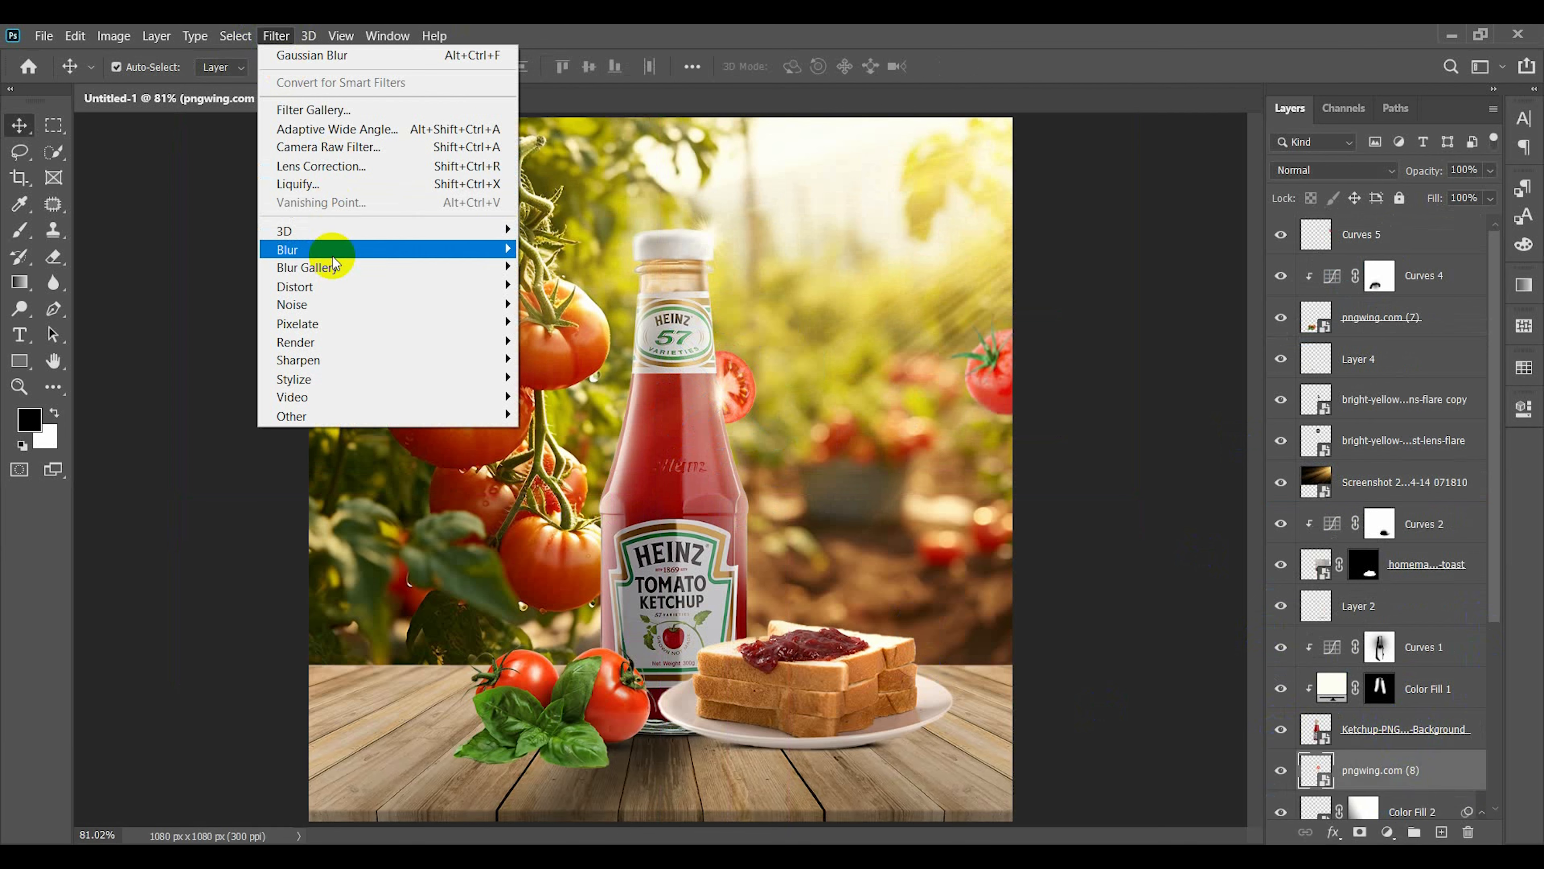
{"action": "mouse_move", "coordinate": [316, 249]}
{"action": "left_click", "coordinate": [565, 324]}
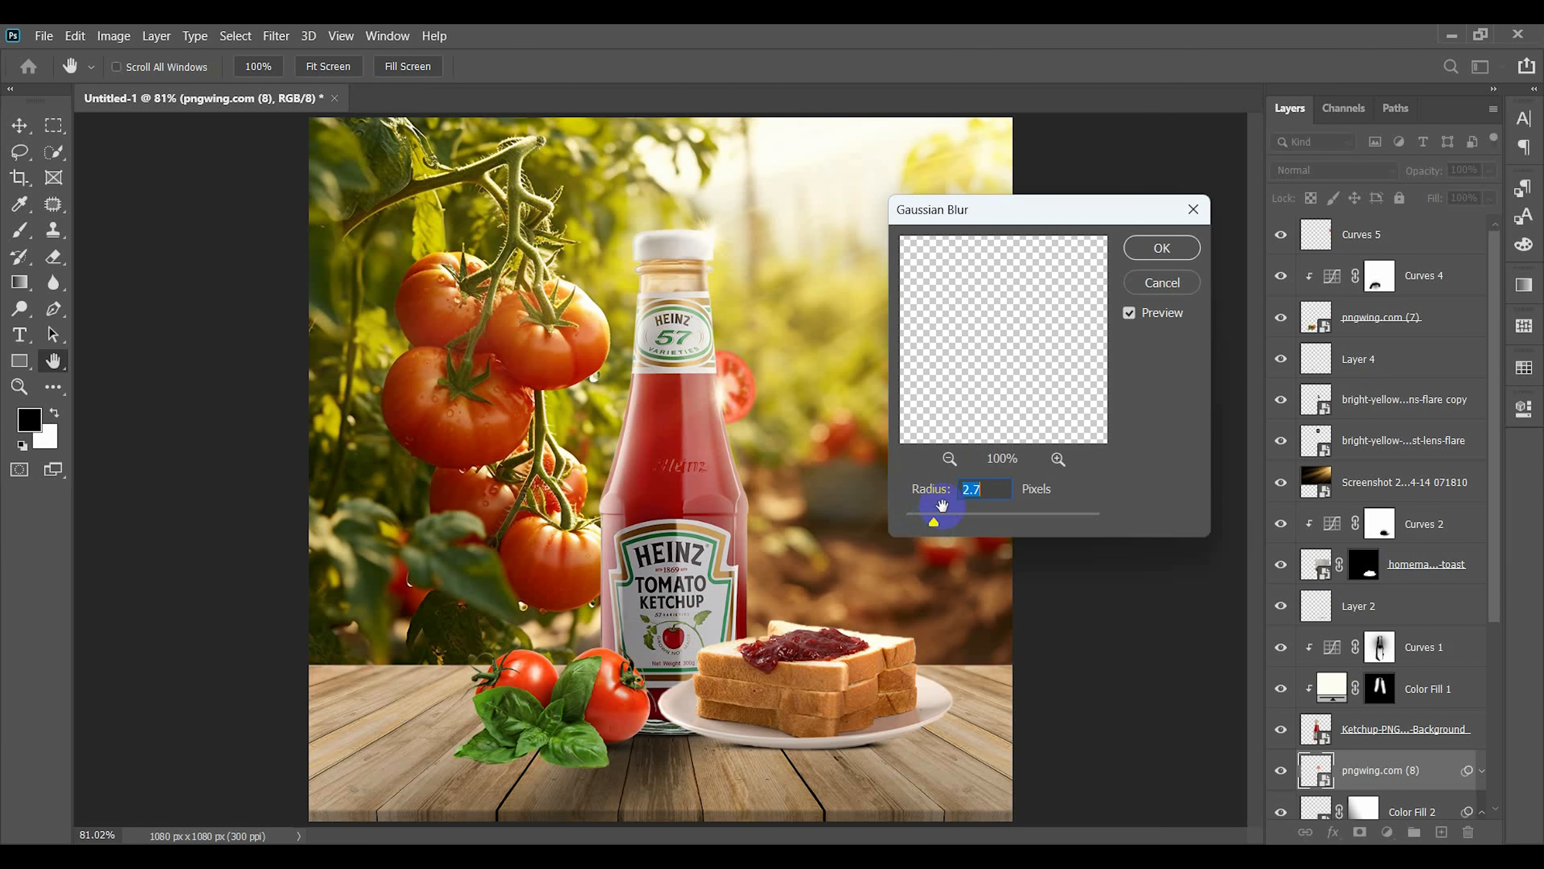
{"action": "key", "text": "Return"}
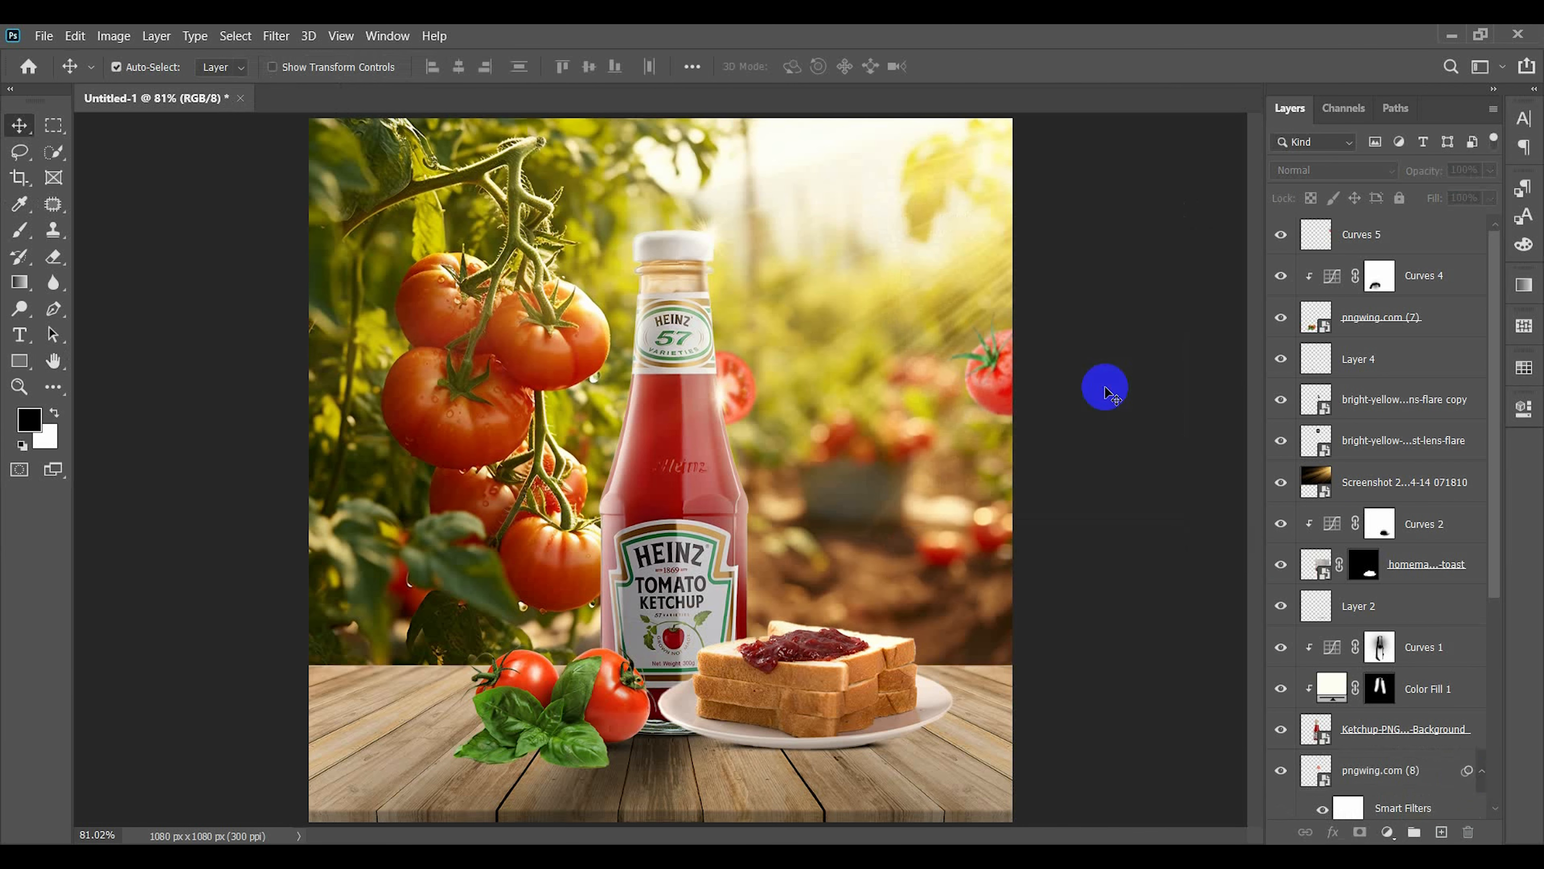
- Add a Color Balance adjustment layer on top with midtones set to Cyan-Red +30, Magenta-Green +3 and Yellow-Blue -17
{"action": "left_click", "coordinate": [1389, 835]}
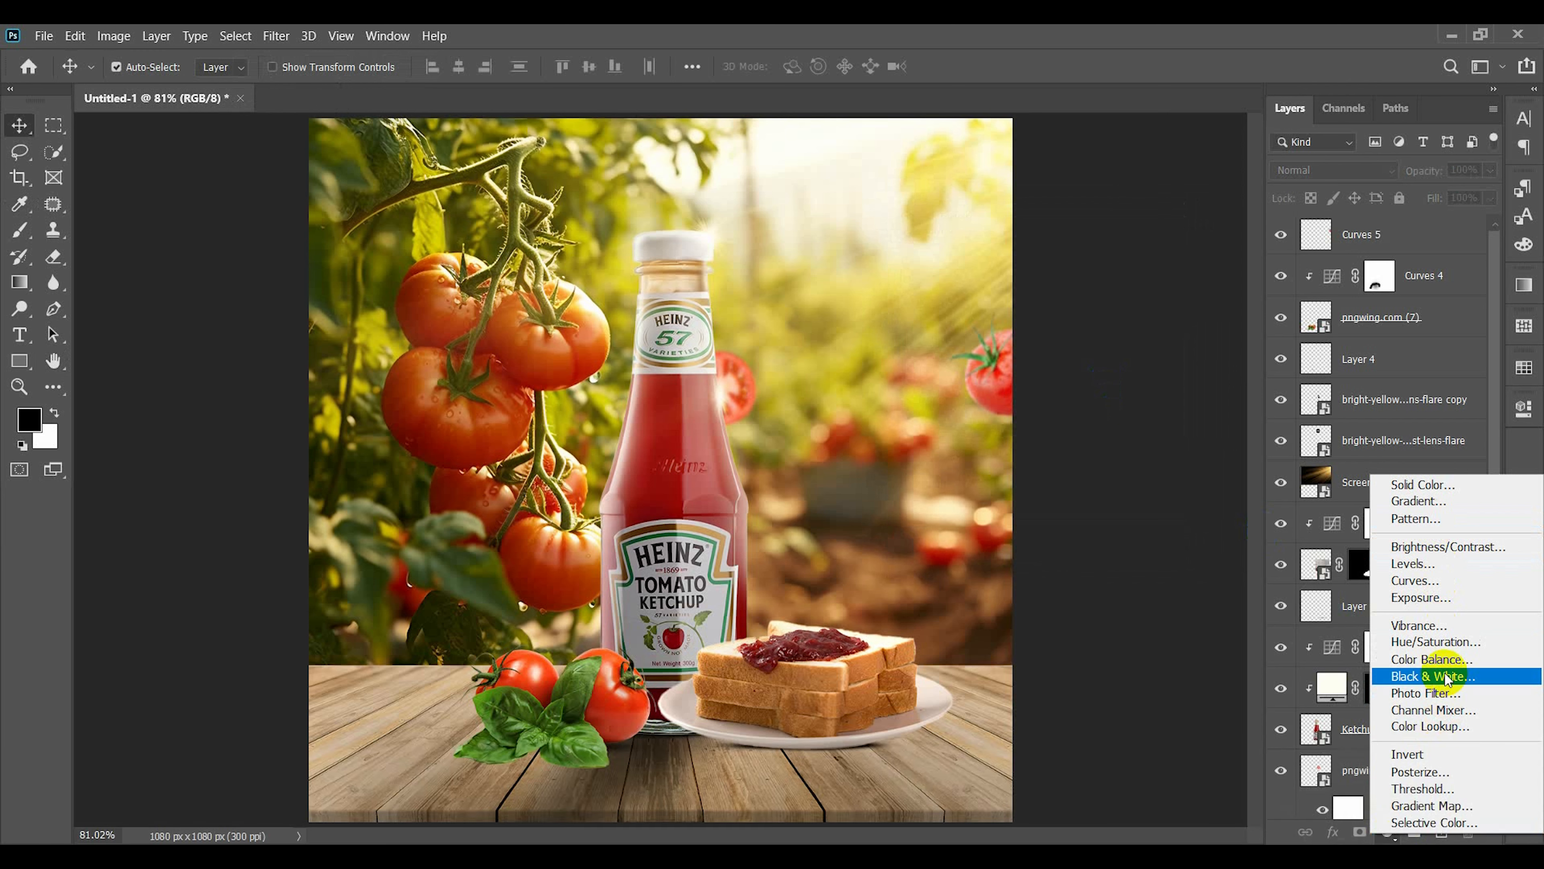
{"action": "left_click", "coordinate": [1440, 659]}
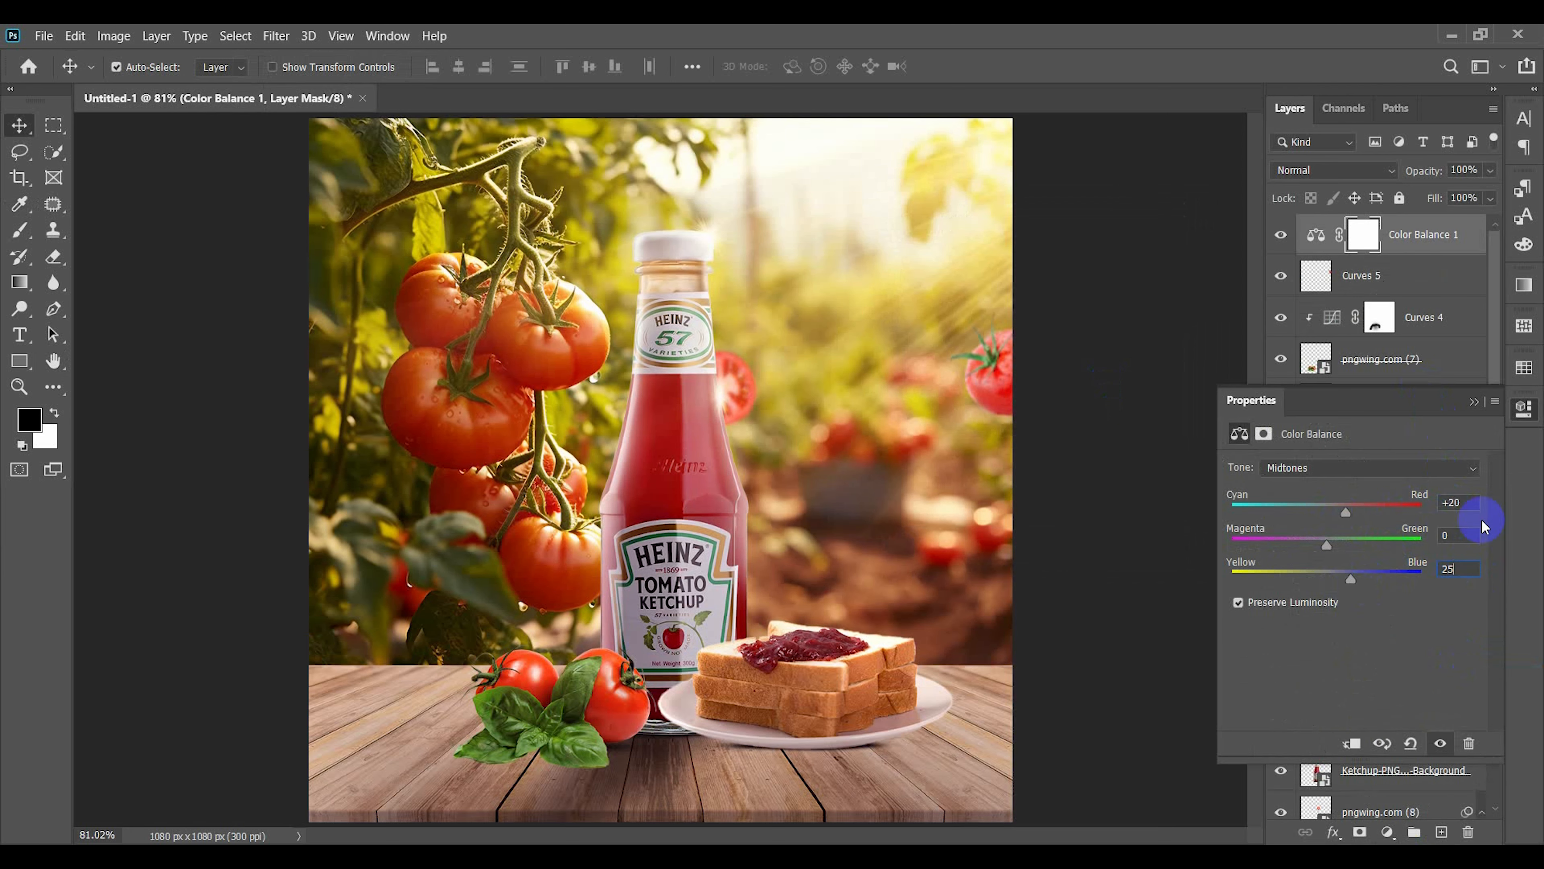
{"action": "left_click", "coordinate": [784, 351]}
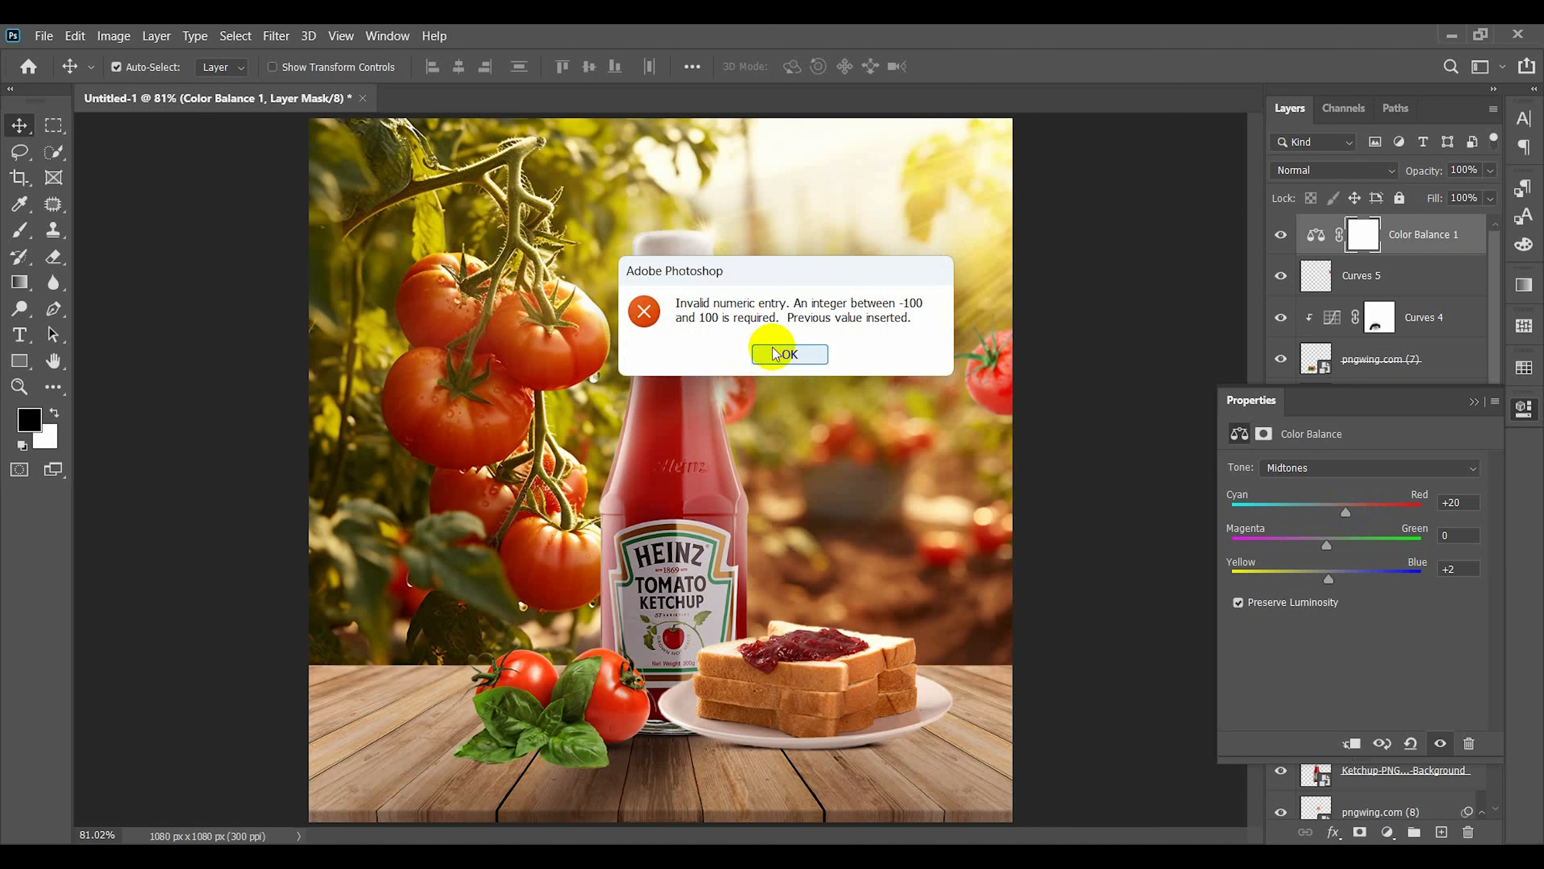
{"action": "left_click", "coordinate": [1346, 513]}
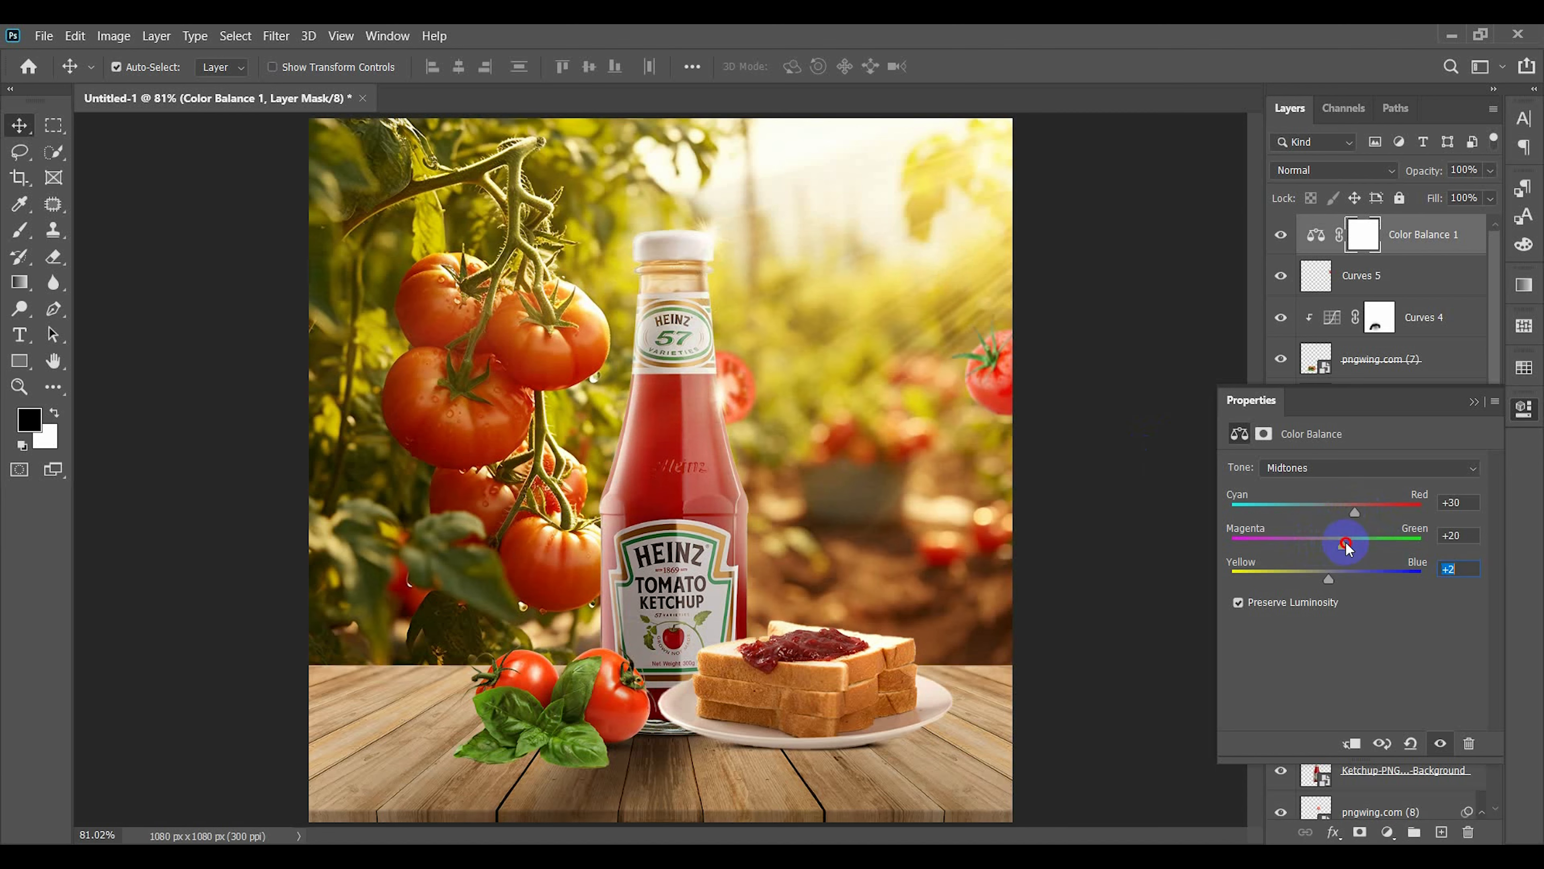
{"action": "left_click_drag", "start_coordinate": [1348, 543], "coordinate": [1330, 545]}
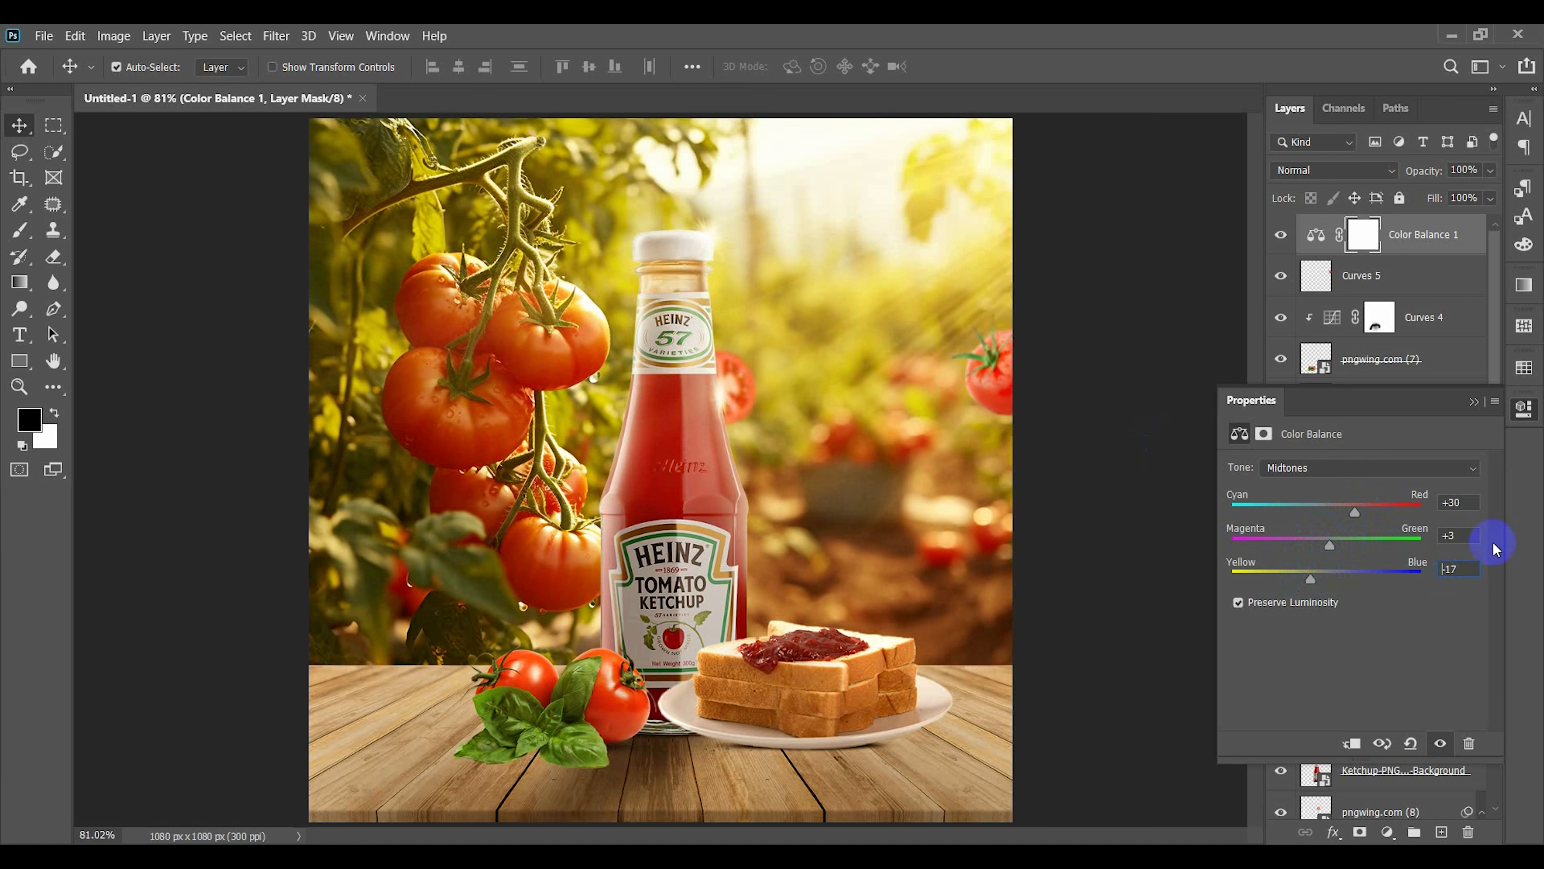
{"action": "left_click", "coordinate": [1474, 403]}
{"action": "left_click", "coordinate": [1120, 313]}
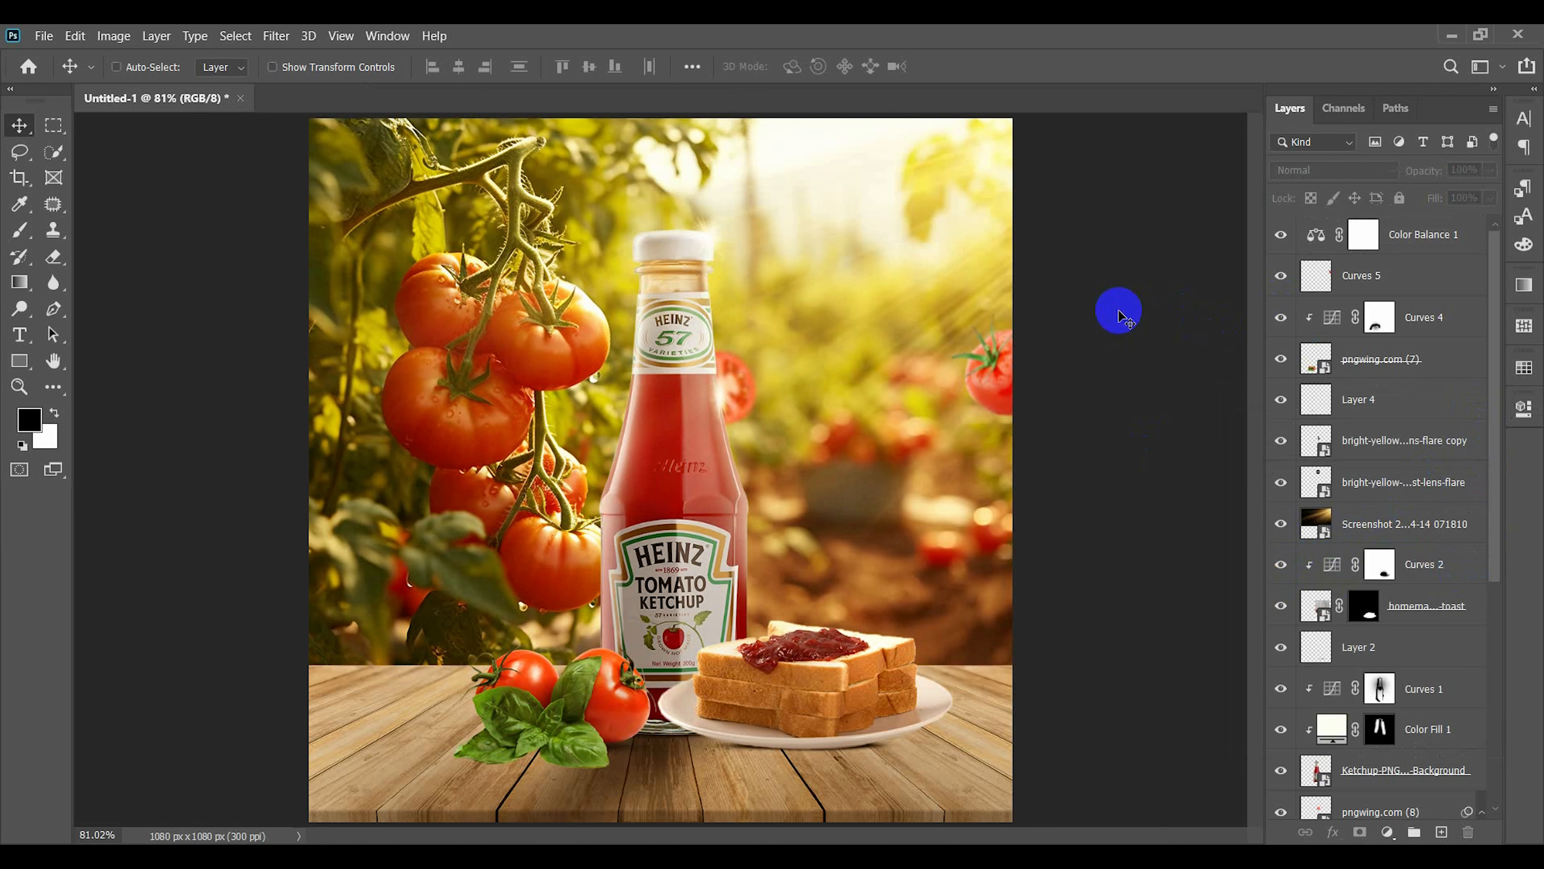
- Stamp all visible layers into a new top layer and open the Camera Raw Filter on it
{"action": "key", "text": "ctrl+alt+shift+e"}
{"action": "left_click", "coordinate": [276, 35]}
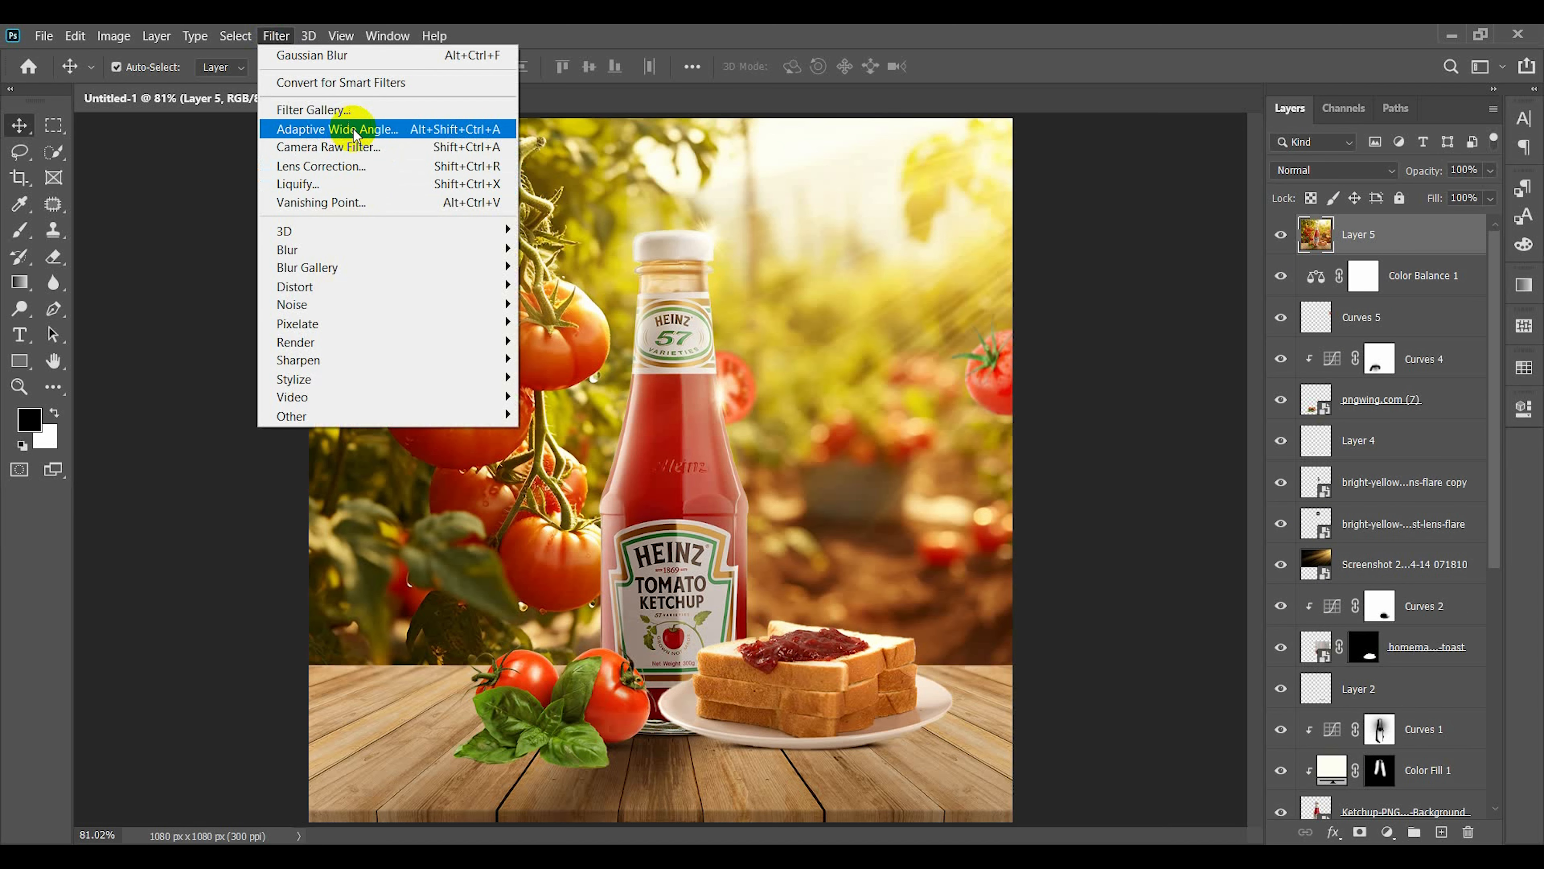
{"action": "left_click", "coordinate": [755, 373]}
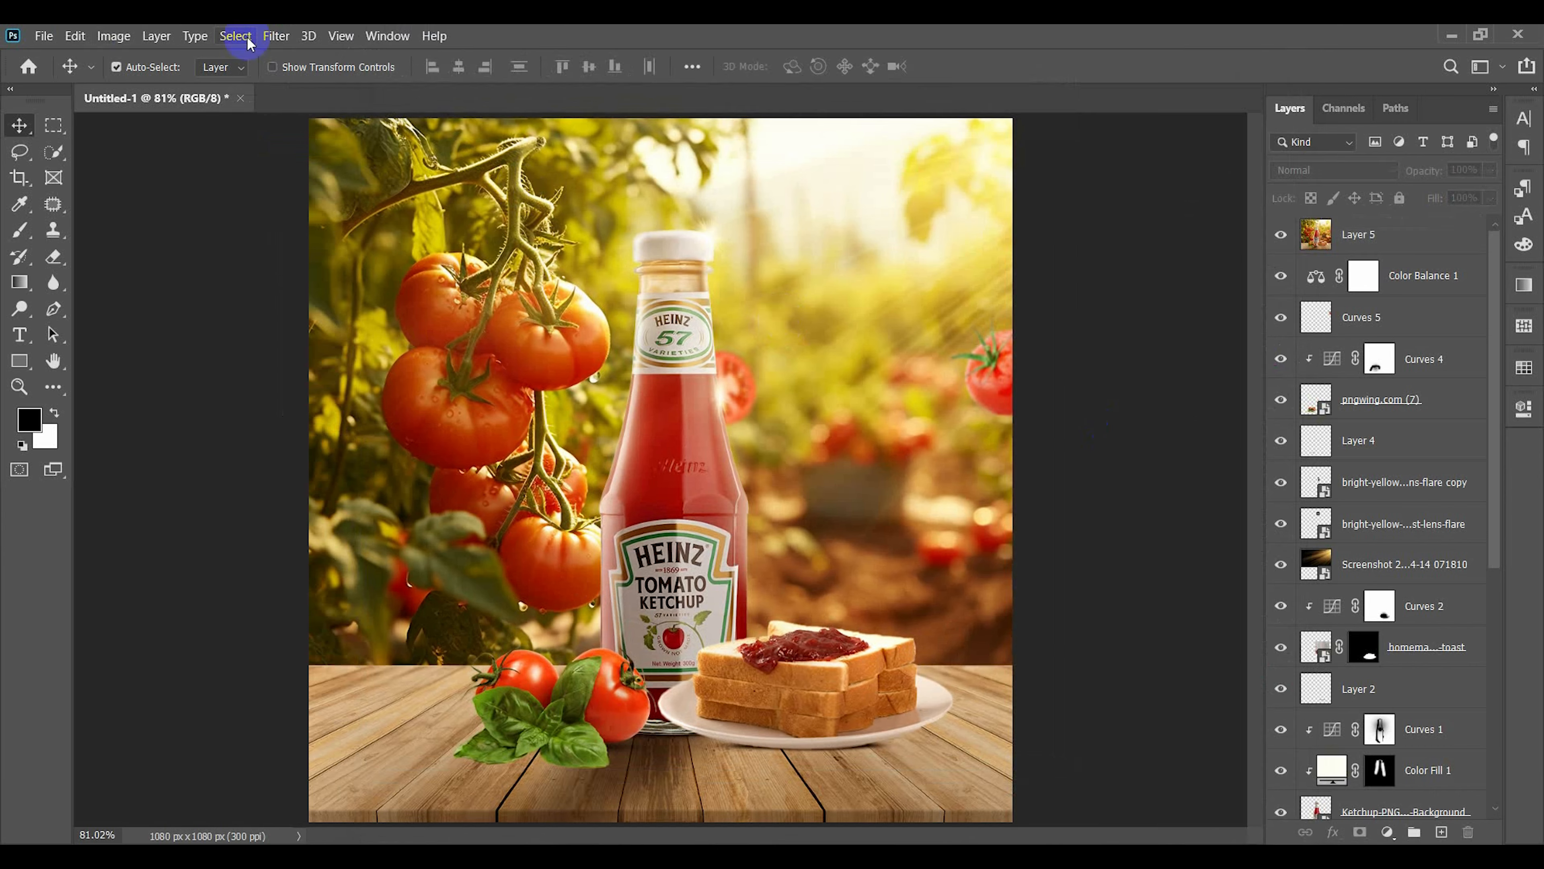
{"action": "left_click", "coordinate": [276, 36]}
{"action": "left_click", "coordinate": [1329, 242]}
{"action": "left_click", "coordinate": [276, 36]}
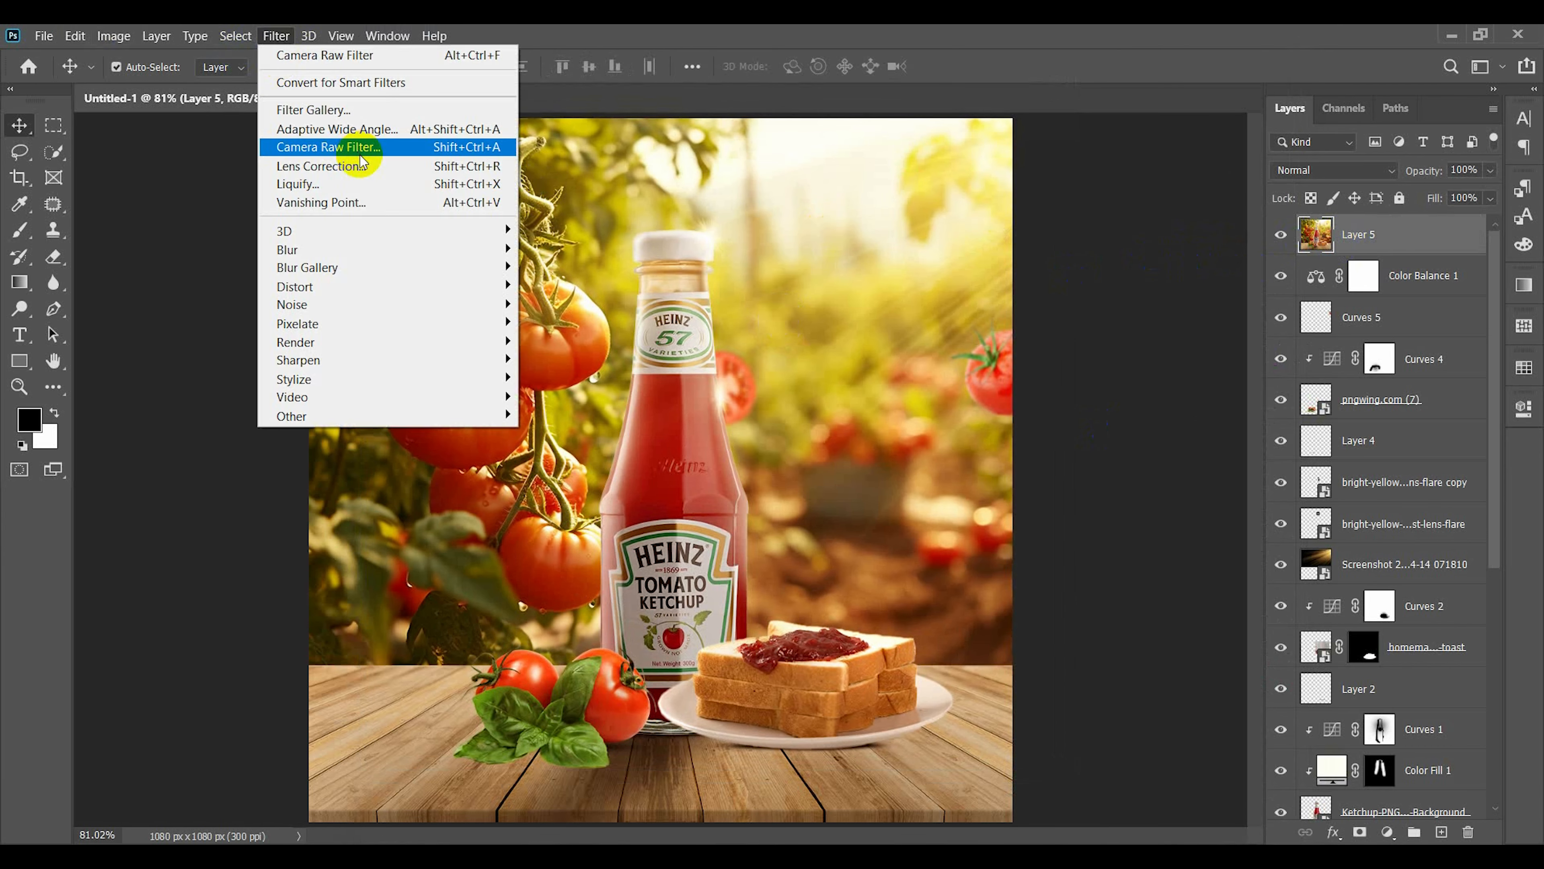
{"action": "left_click", "coordinate": [365, 148]}
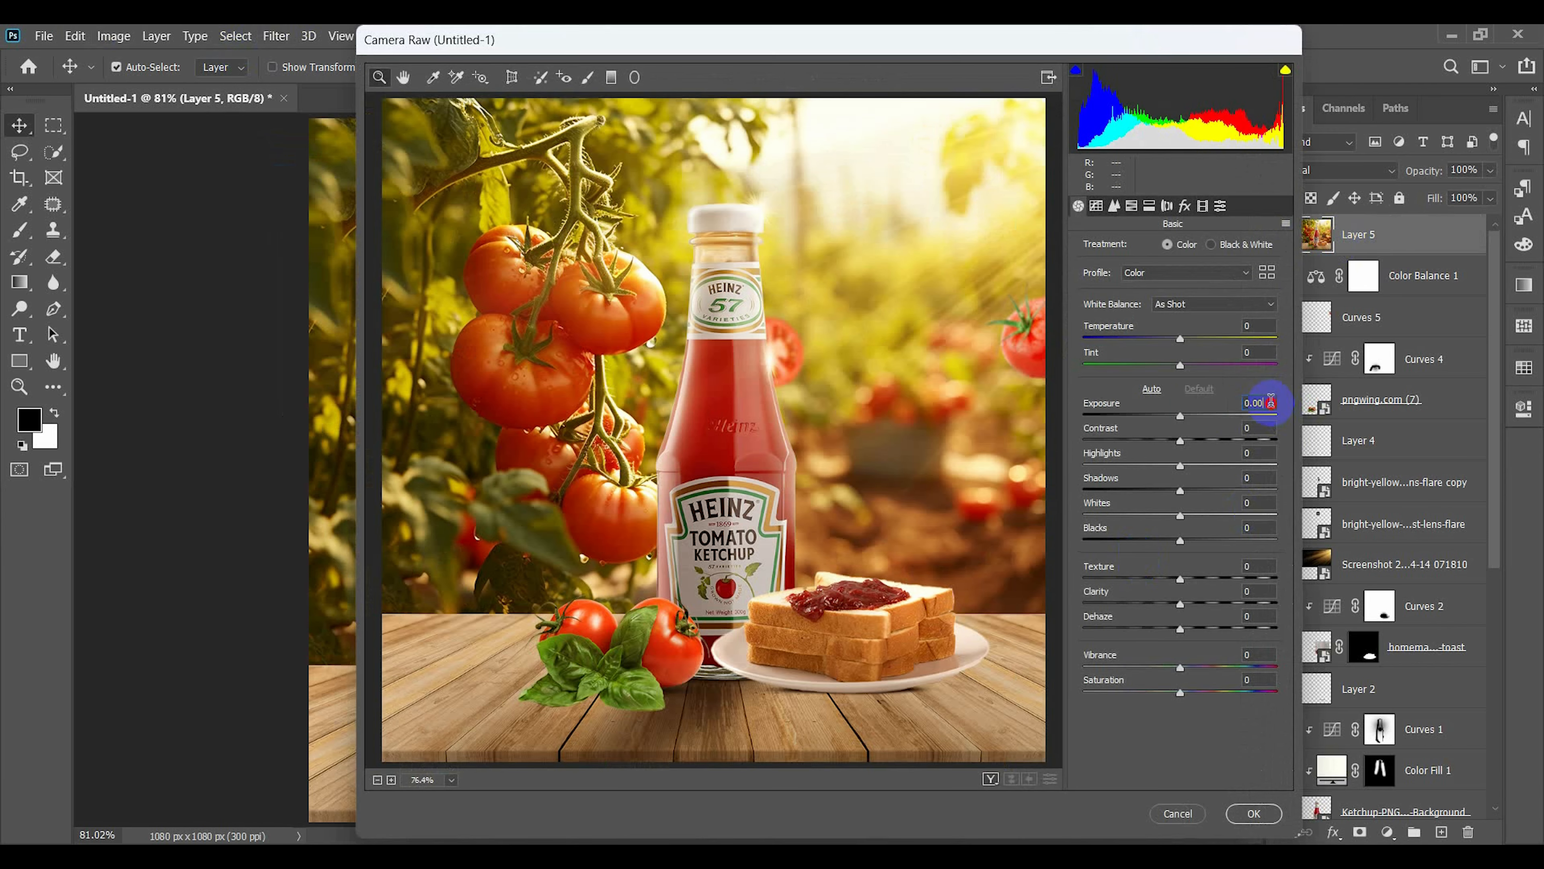
- Set Exposure to +0.10, Contrast to +43, Highlights to -54 and Shadows to -34
{"action": "left_click_drag", "start_coordinate": [1272, 402], "coordinate": [1196, 417]}
{"action": "type", "text": "10"}
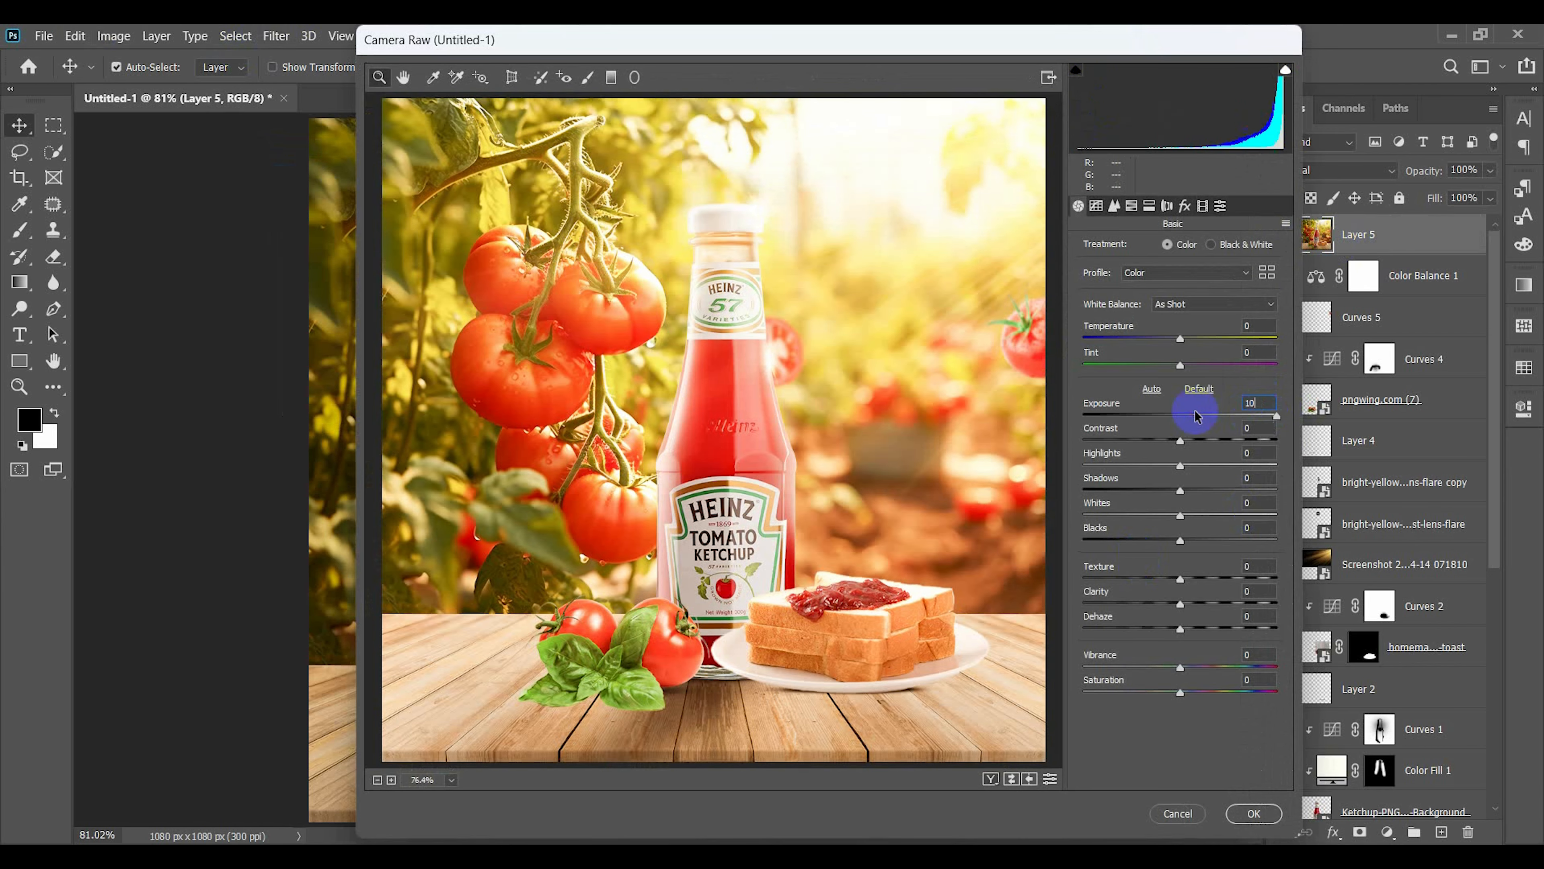
{"action": "key", "text": "BackSpace"}
{"action": "key", "text": "BackSpace"}
{"action": "type", "text": "0.10"}
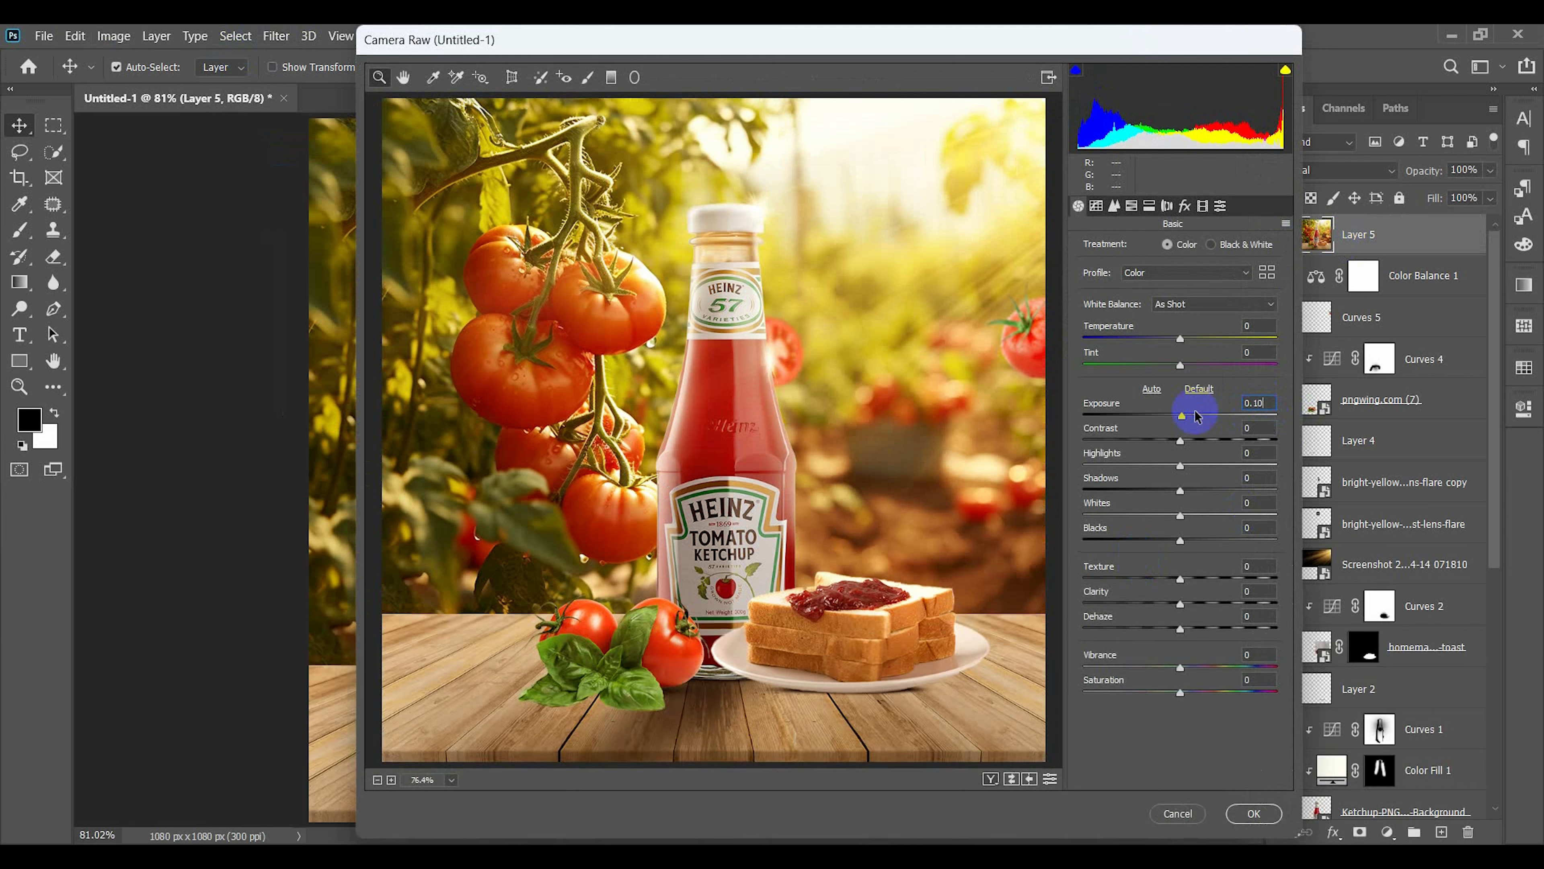
{"action": "type", "text": "43"}
{"action": "key", "text": "Tab"}
{"action": "type", "text": "-"}
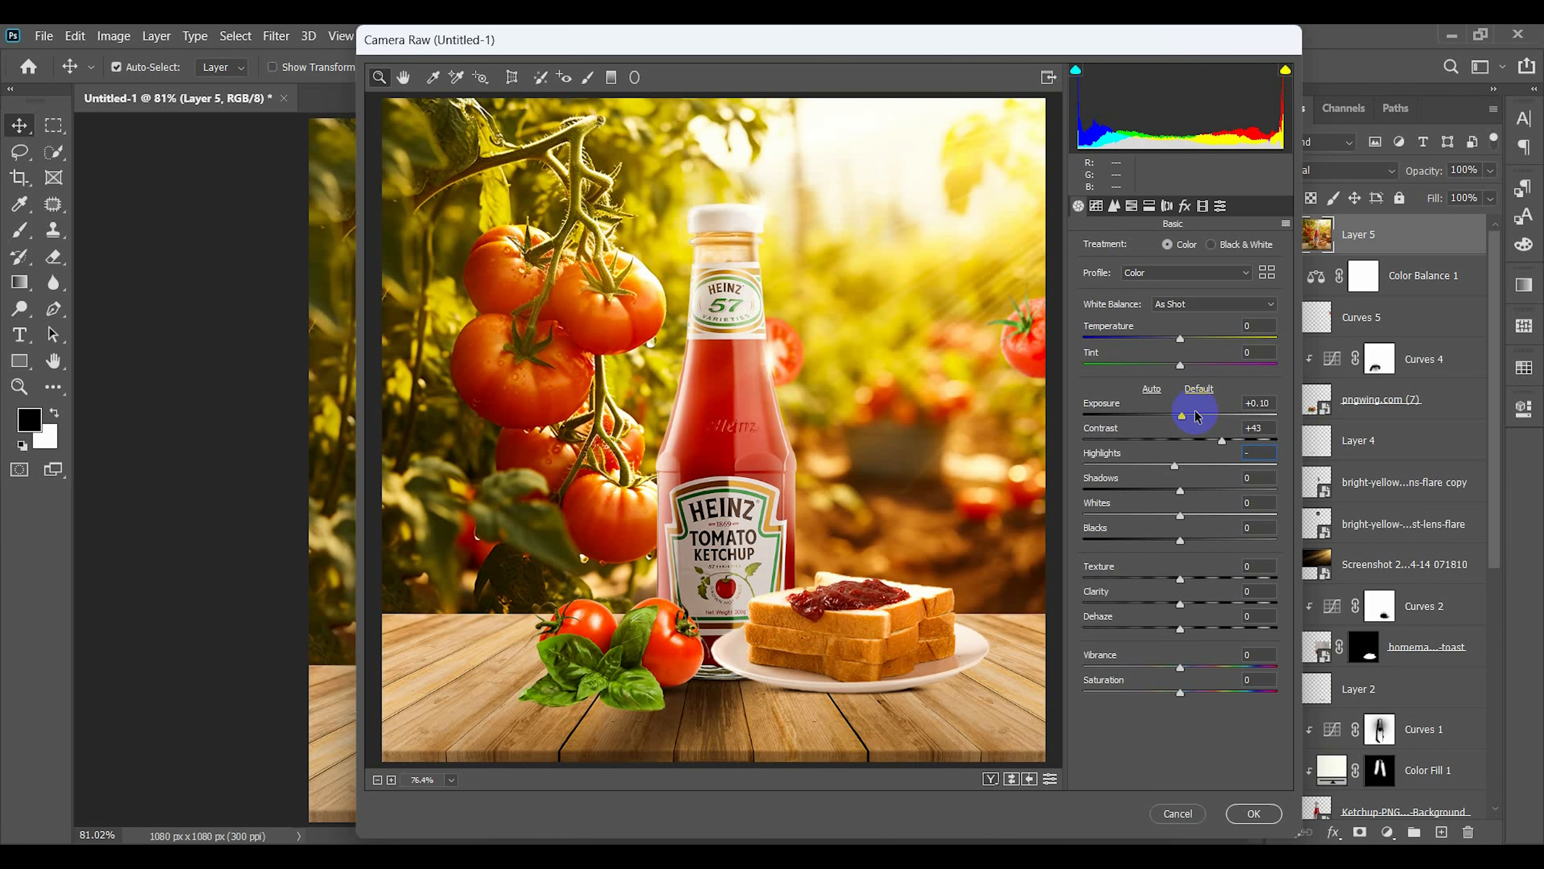
{"action": "type", "text": "54"}
{"action": "key", "text": "Tab"}
{"action": "type", "text": "3"}
{"action": "type", "text": "34"}
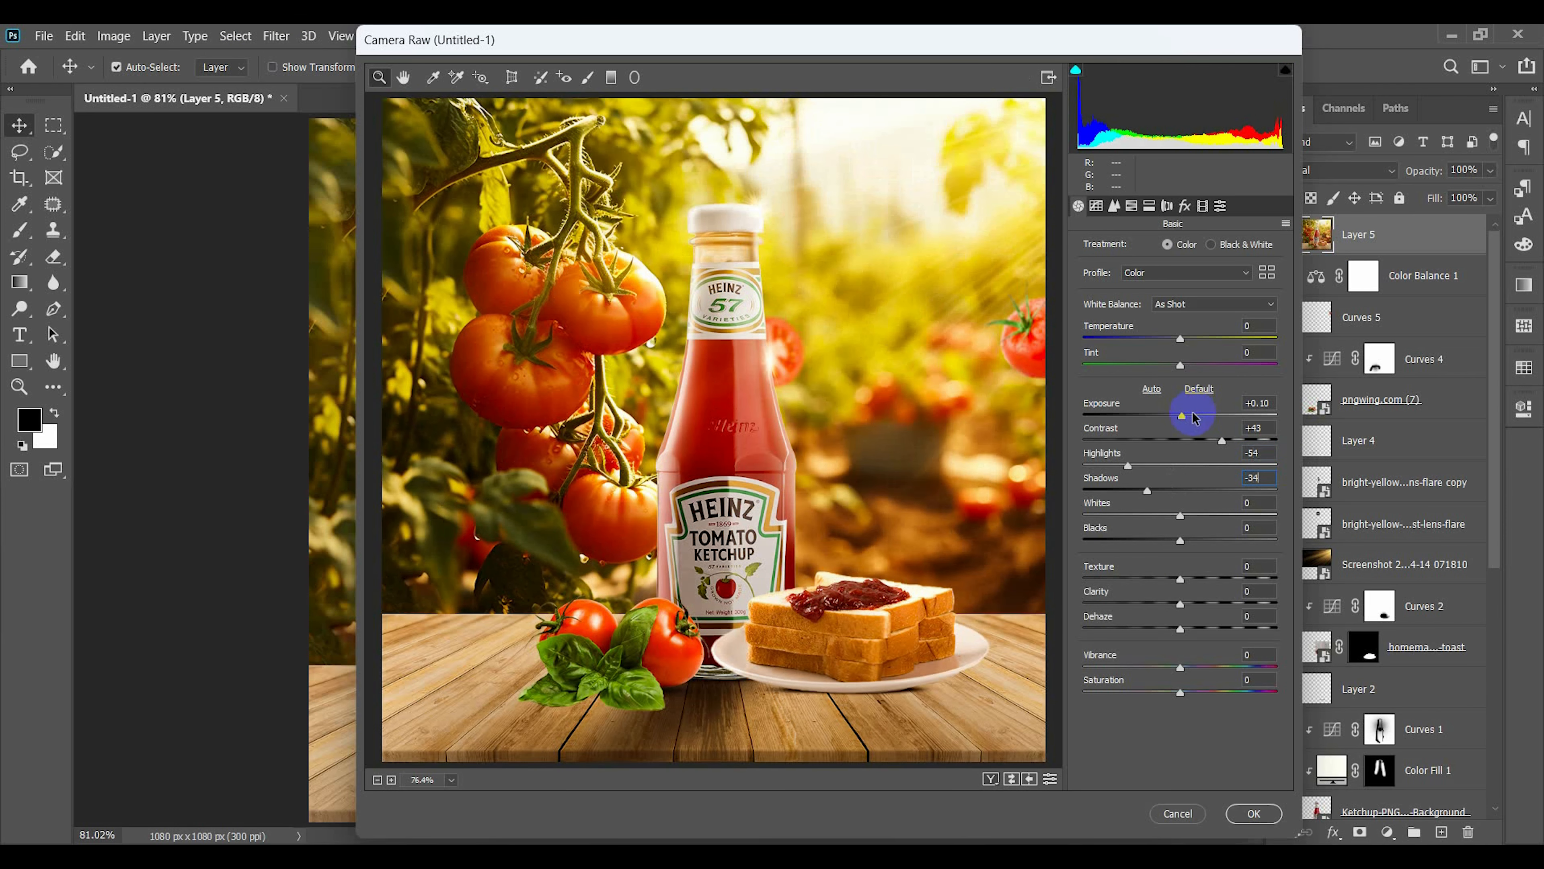
- Set Whites to +13, Blacks to +3, Texture to +17 and Clarity to +18
{"action": "key", "text": "Tab"}
{"action": "type", "text": "3"}
{"action": "key", "text": "Tab"}
{"action": "type", "text": "17"}
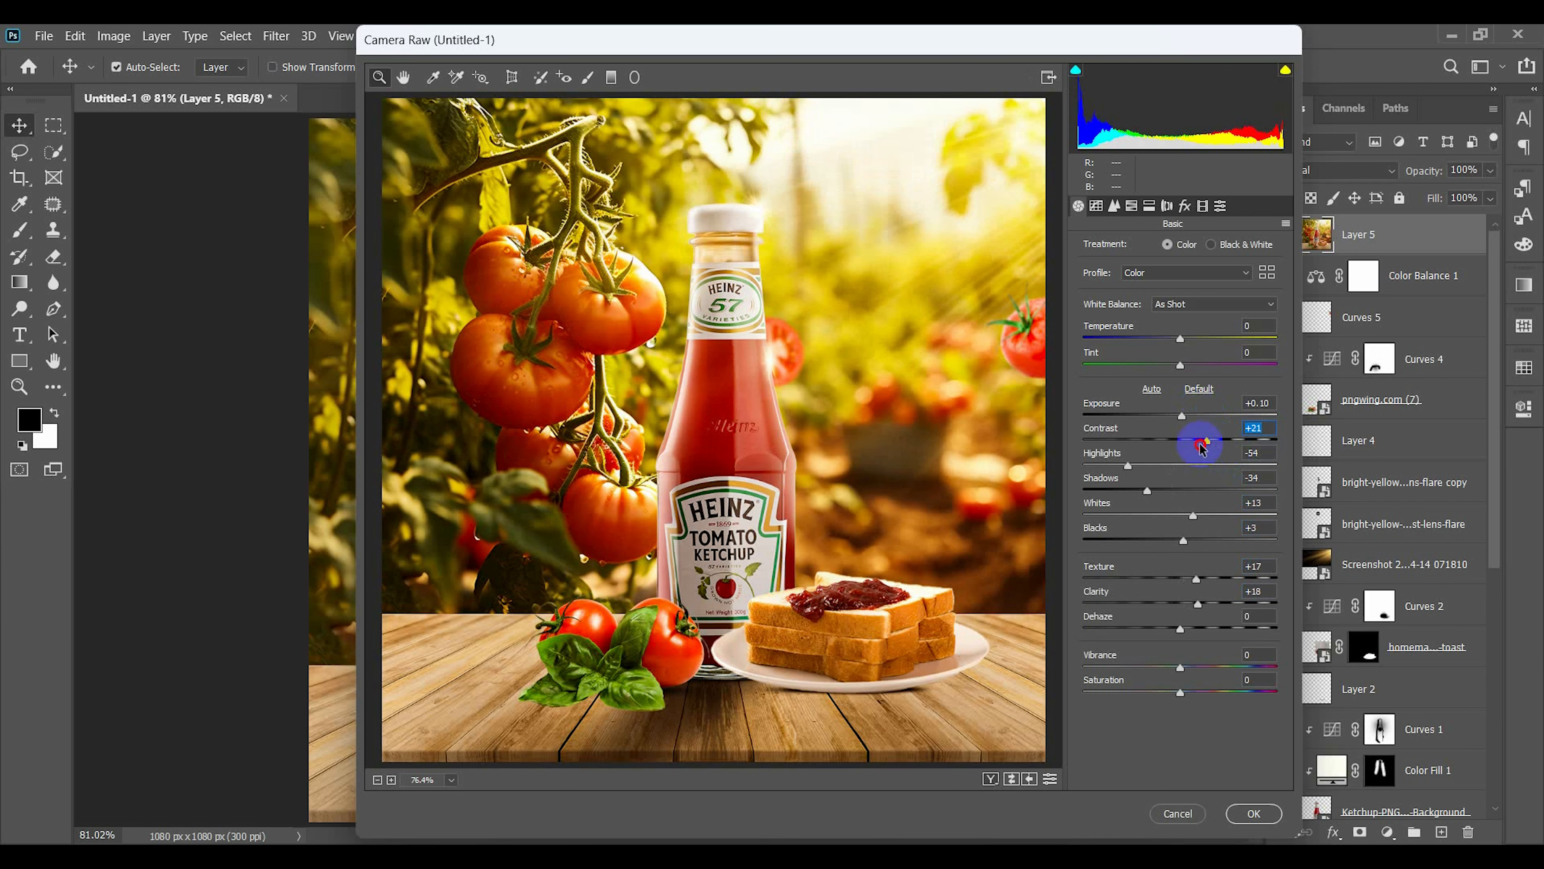
- Refine Shadows to -13, Whites to +18, Blacks to +2, Texture to +26 and Clarity to about +16, keep Contrast at +43, and apply the filter
{"action": "left_click_drag", "start_coordinate": [1200, 444], "coordinate": [1222, 443]}
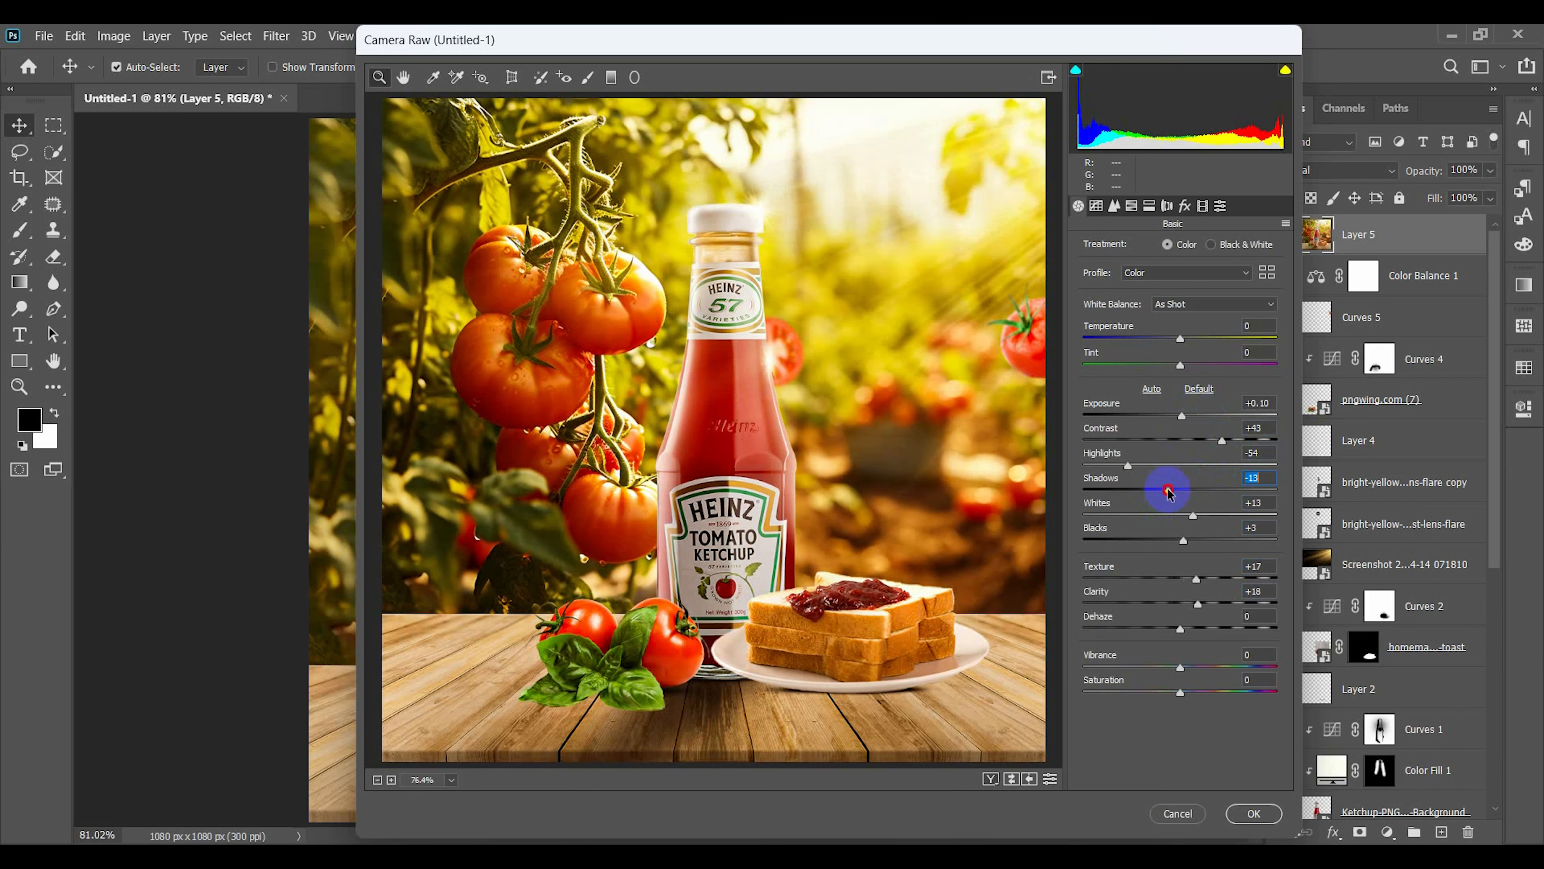
{"action": "mouse_move", "coordinate": [1179, 521]}
{"action": "left_mouse_down"}
{"action": "mouse_move", "coordinate": [1227, 544]}
{"action": "mouse_move", "coordinate": [1182, 541]}
{"action": "left_mouse_up"}
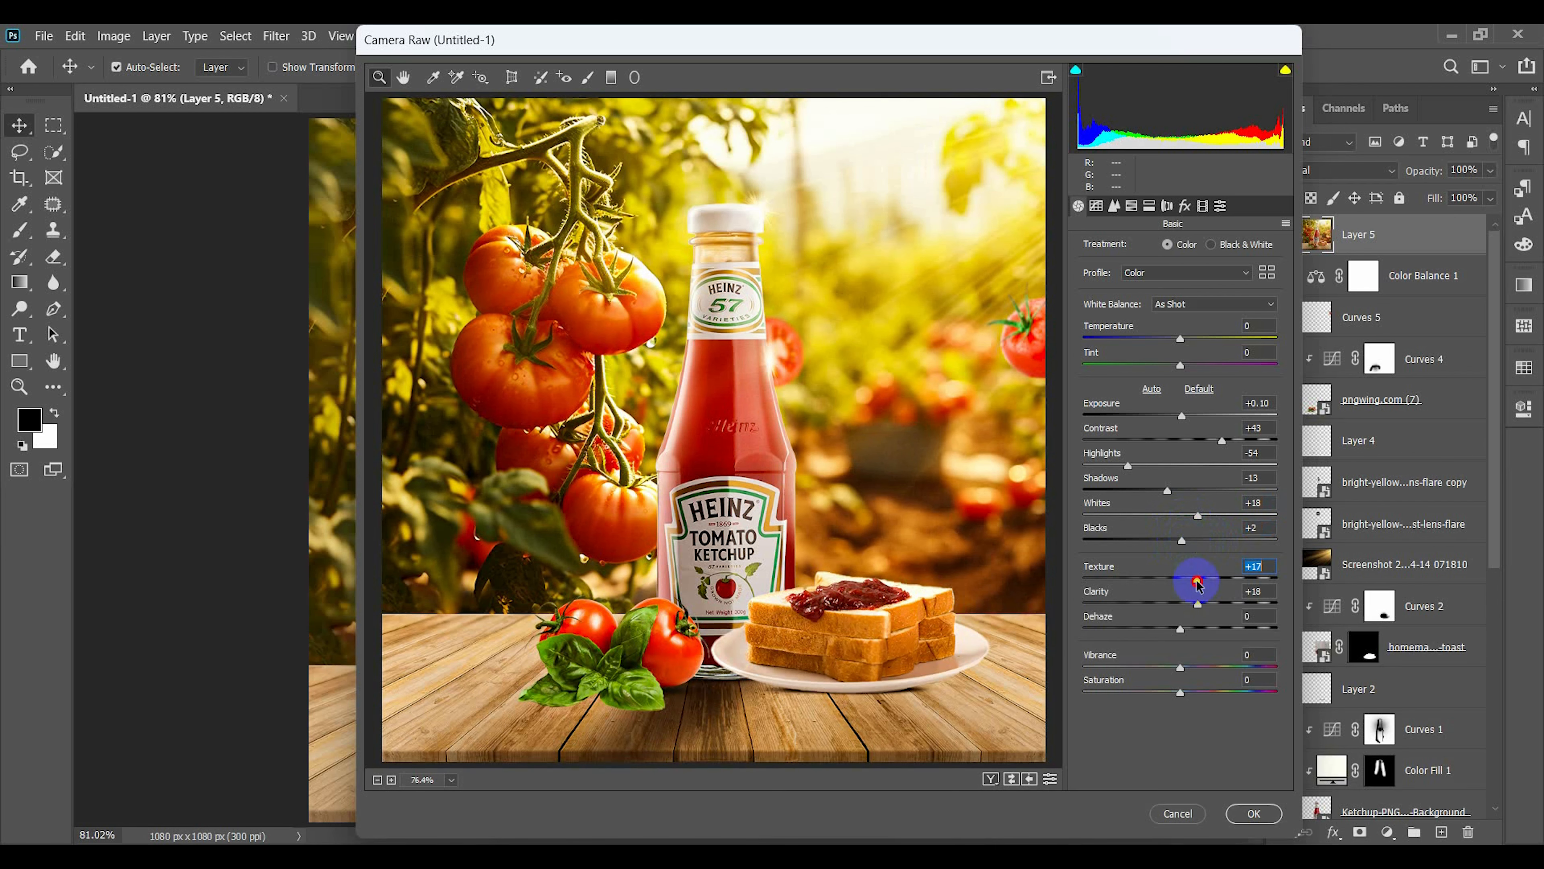
{"action": "left_click_drag", "start_coordinate": [1199, 611], "coordinate": [1197, 610]}
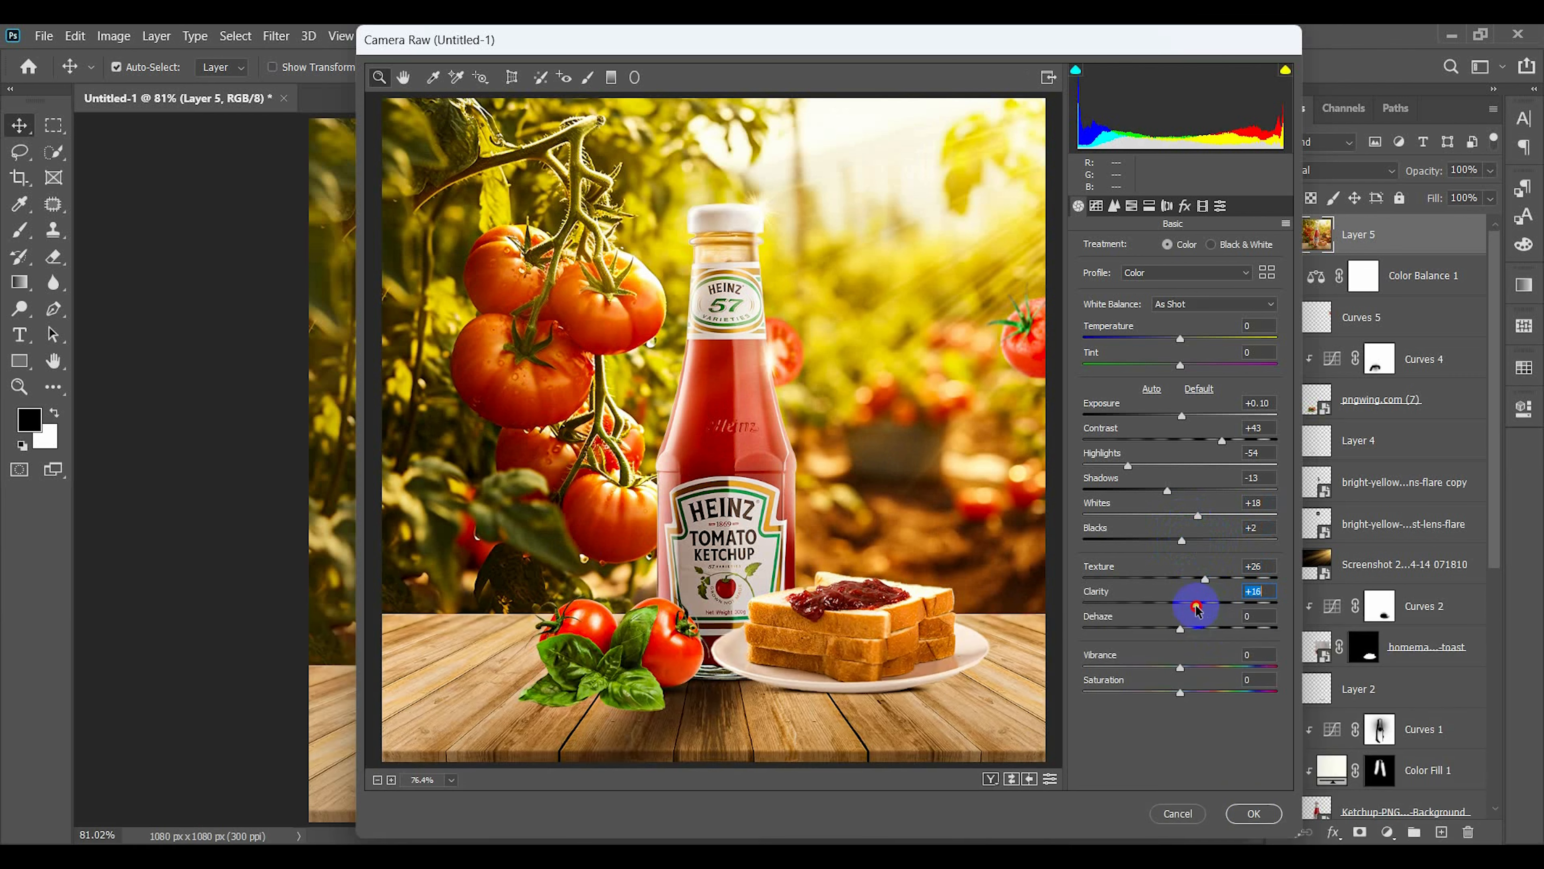
{"action": "left_click", "coordinate": [1253, 813]}
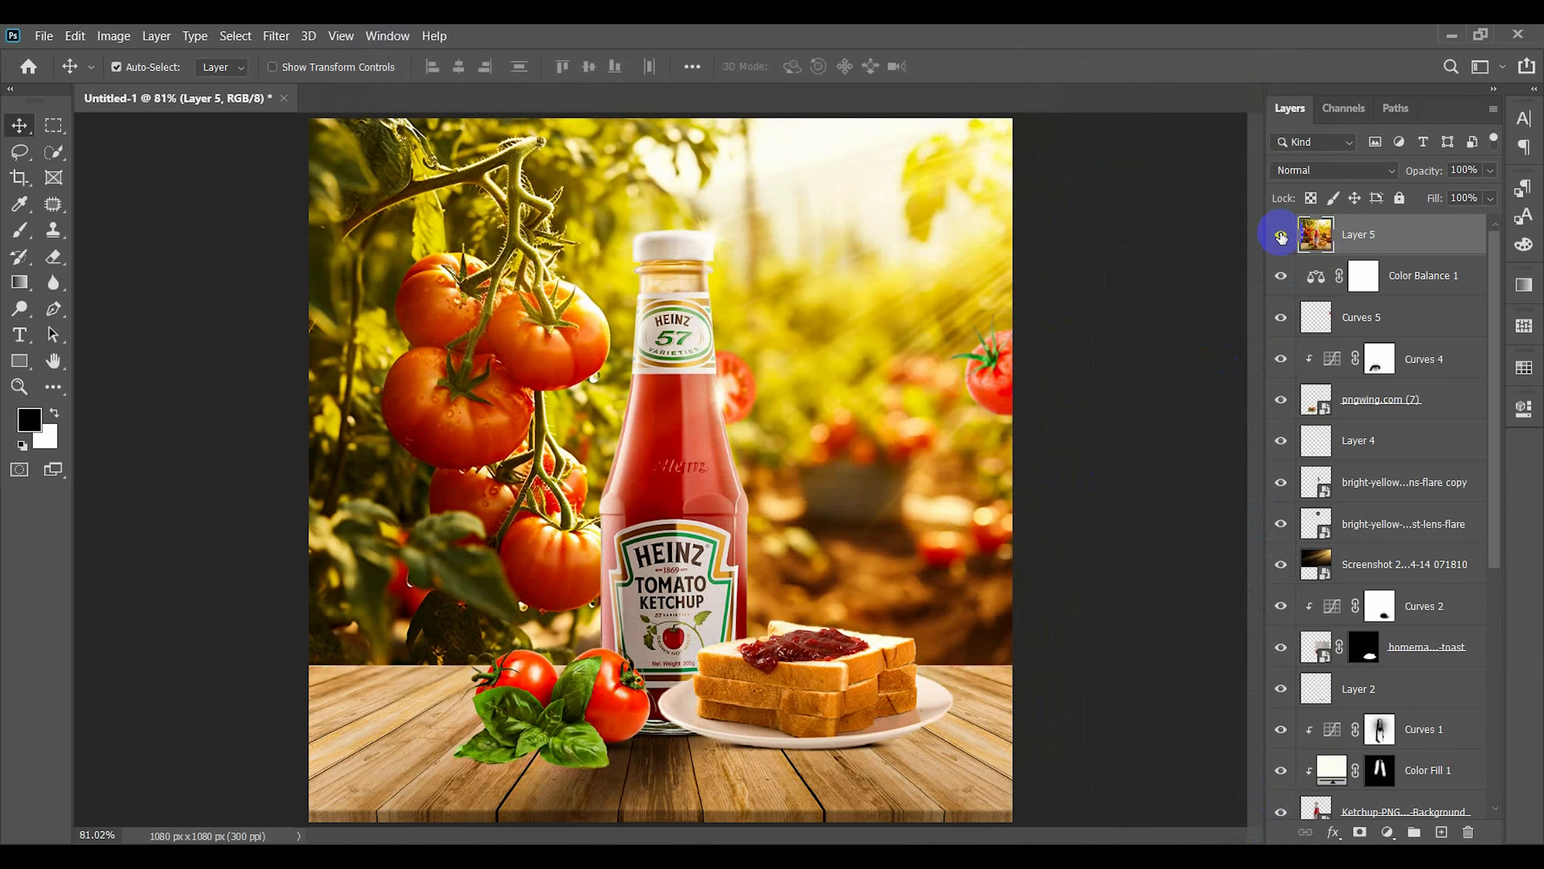
- Toggle the visibility of the stamped layer to compare the image before and after the Camera Raw grading
{"action": "left_click", "coordinate": [1280, 235]}
{"action": "left_click", "coordinate": [1281, 235]}
{"action": "left_click", "coordinate": [1281, 235]}
{"action": "left_click", "coordinate": [1280, 235]}
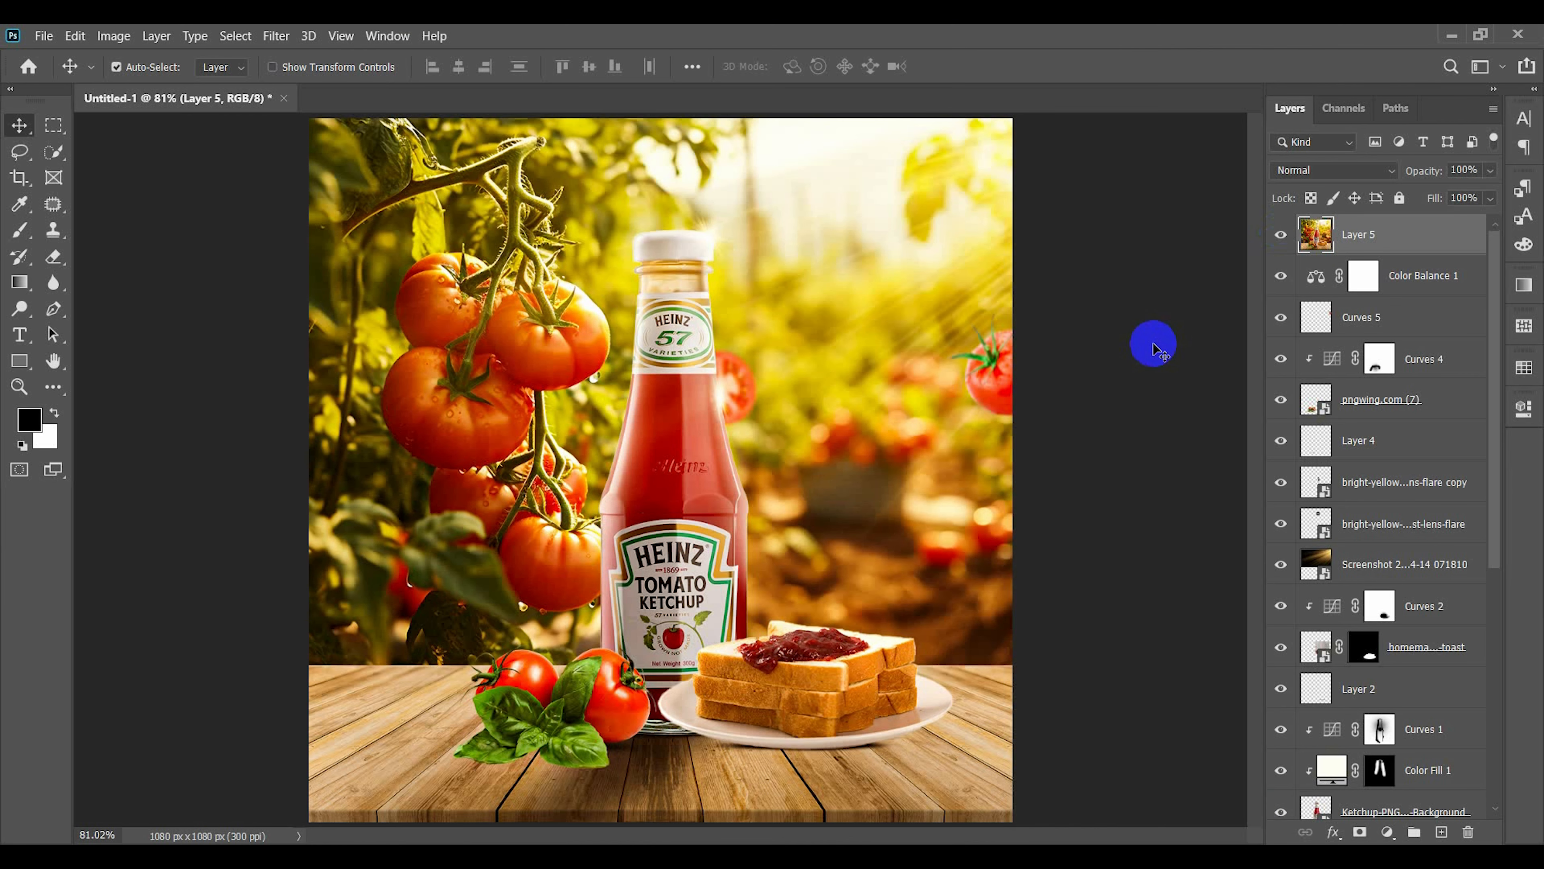